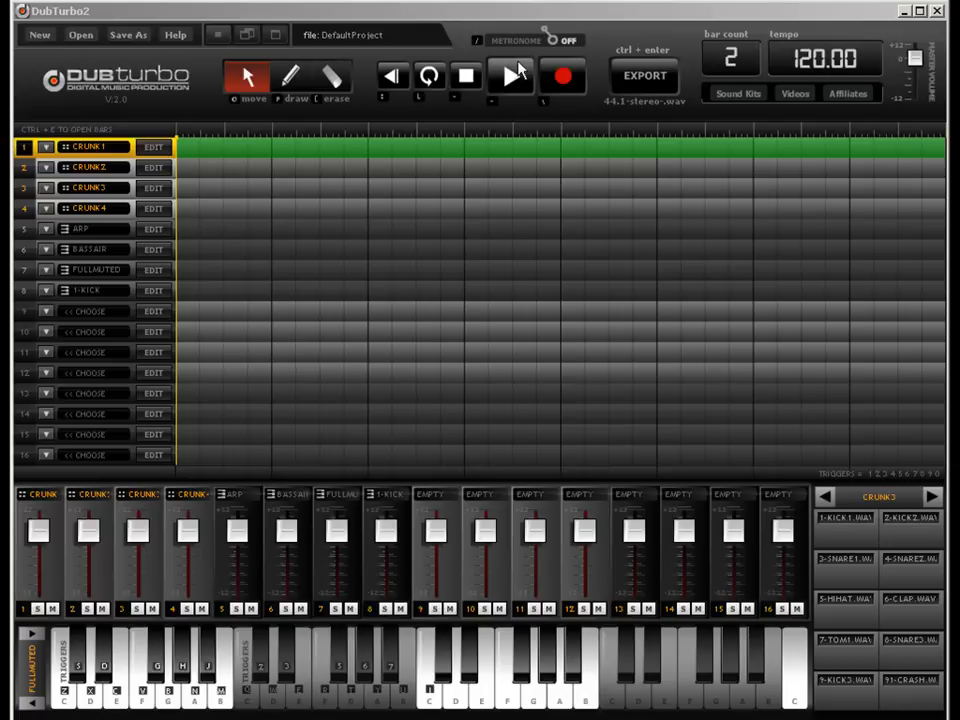
# Step: Turn on the metronome and play the empty default project to hear it
pyautogui.click(34, 34)
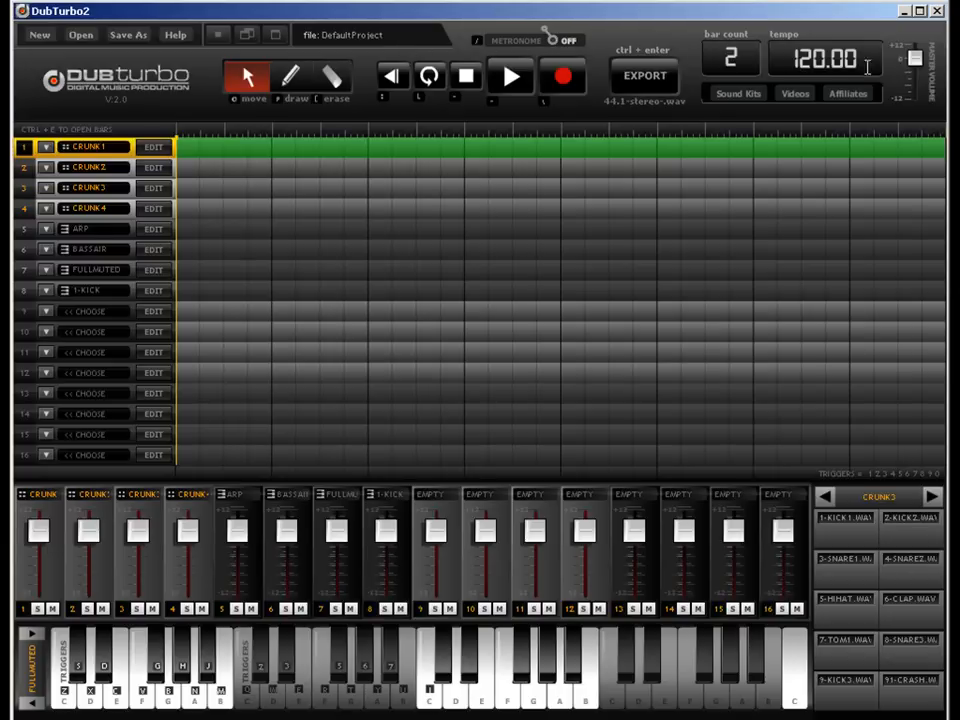
pyautogui.click(552, 40)
pyautogui.press('space')
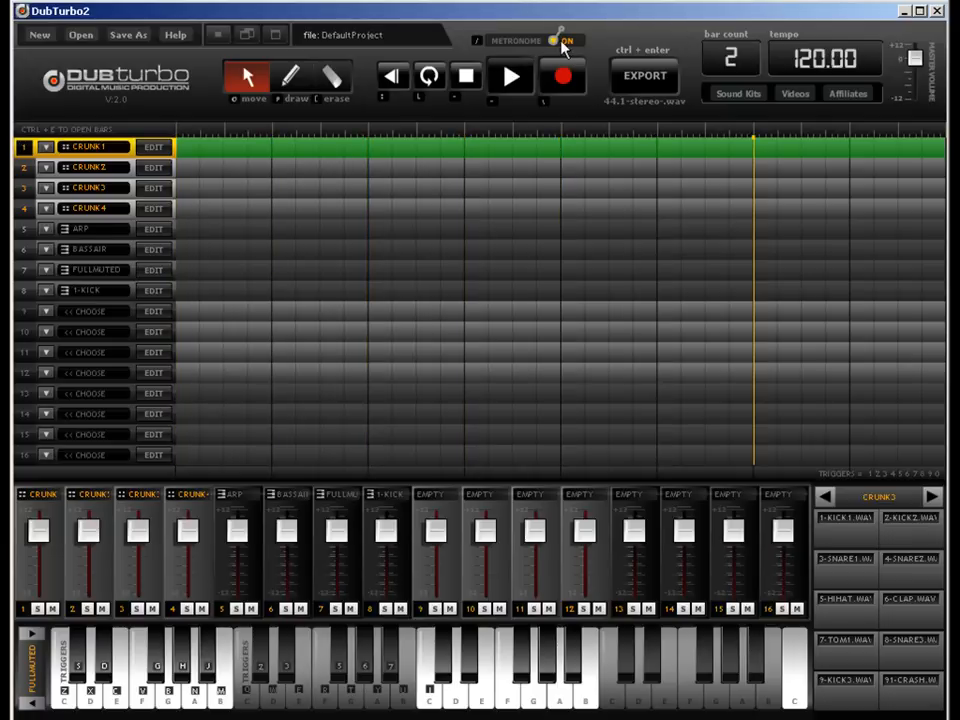
# Step: Set the project tempo to 101
pyautogui.doubleClick(796, 60)
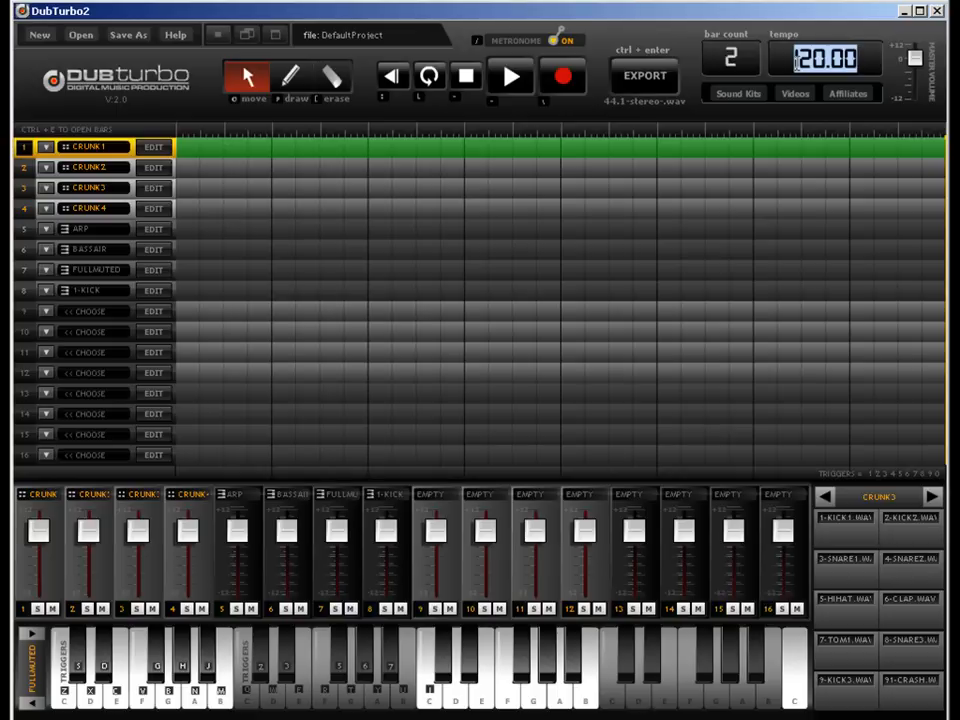
pyautogui.write('101')
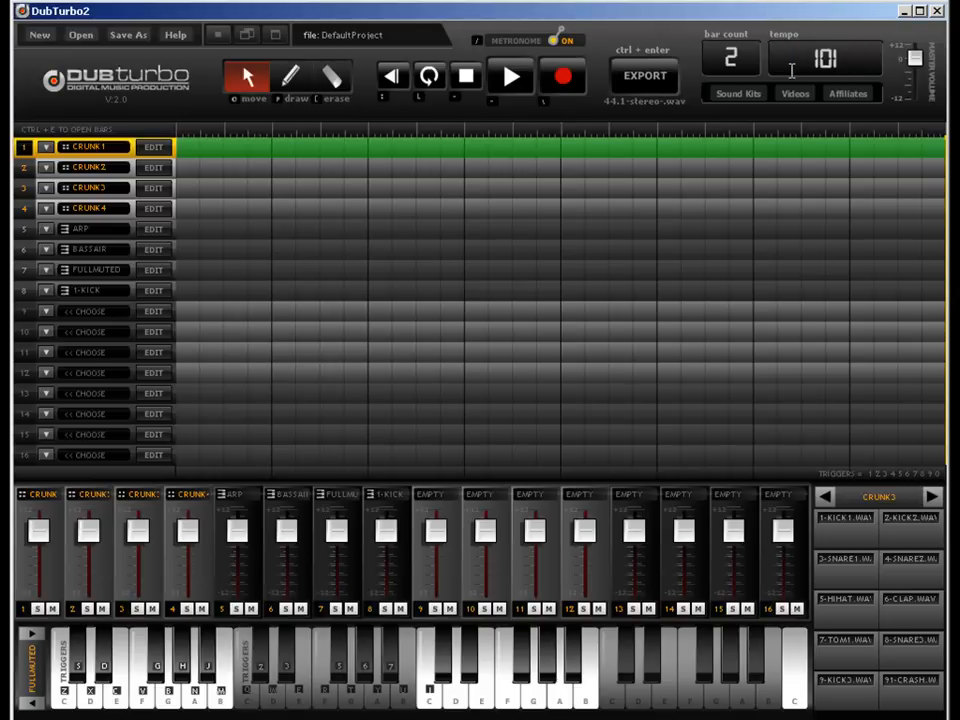
pyautogui.press('Return')
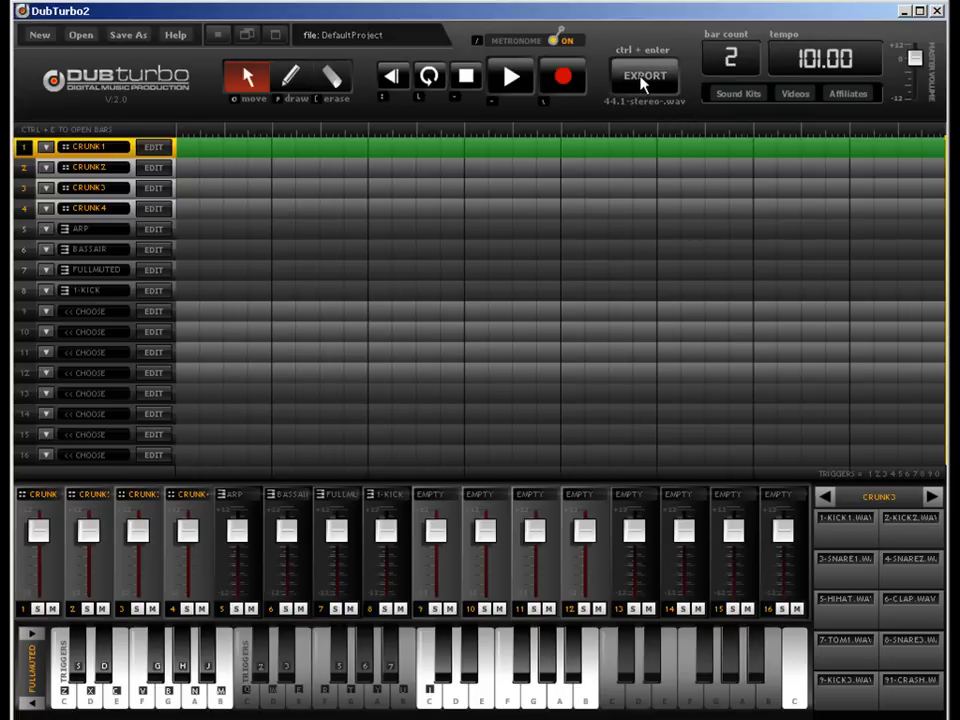
# Step: Try a bar count of 199 for the project and return it to 2
pyautogui.click(733, 56)
pyautogui.write('199')
pyautogui.press('Return')
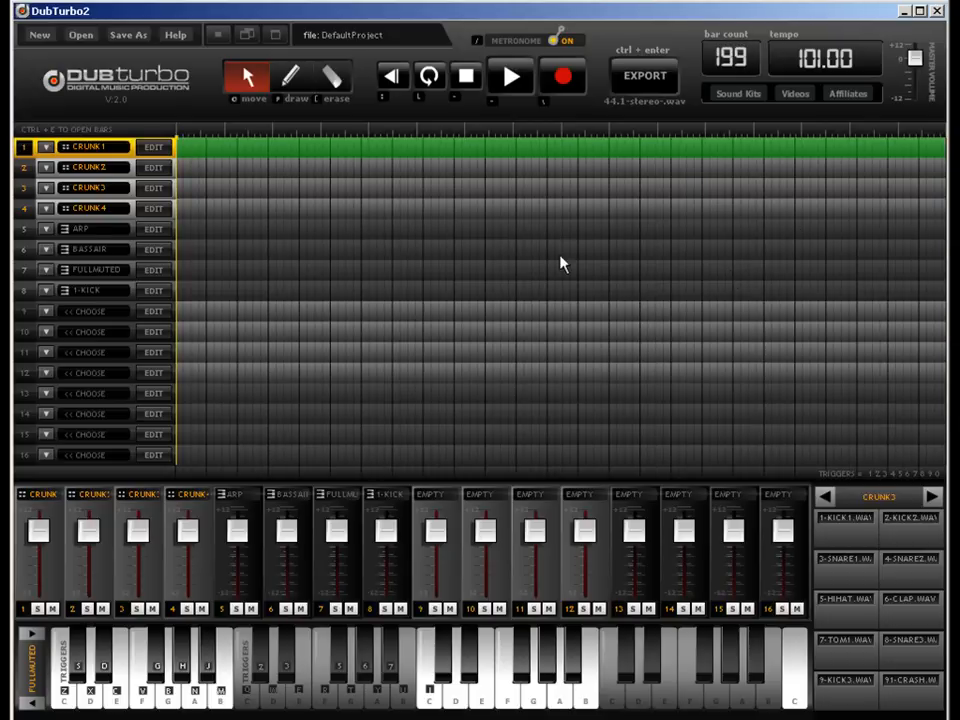
pyautogui.click(744, 60)
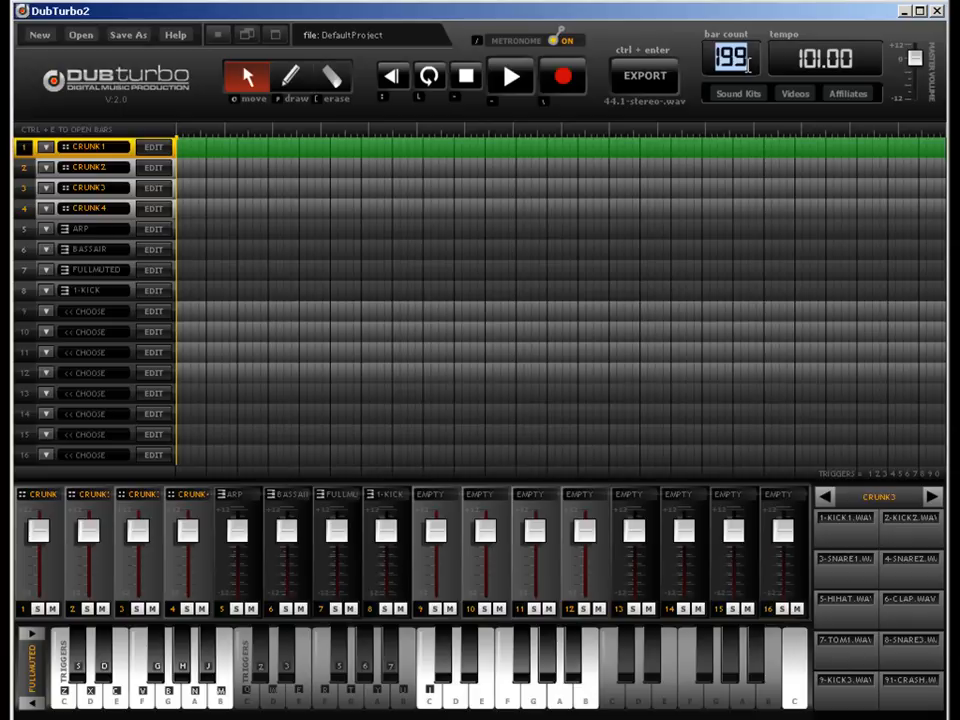
pyautogui.write('2')
pyautogui.press('Return')
# Step: Set the project's bar count to 100
pyautogui.doubleClick(748, 65)
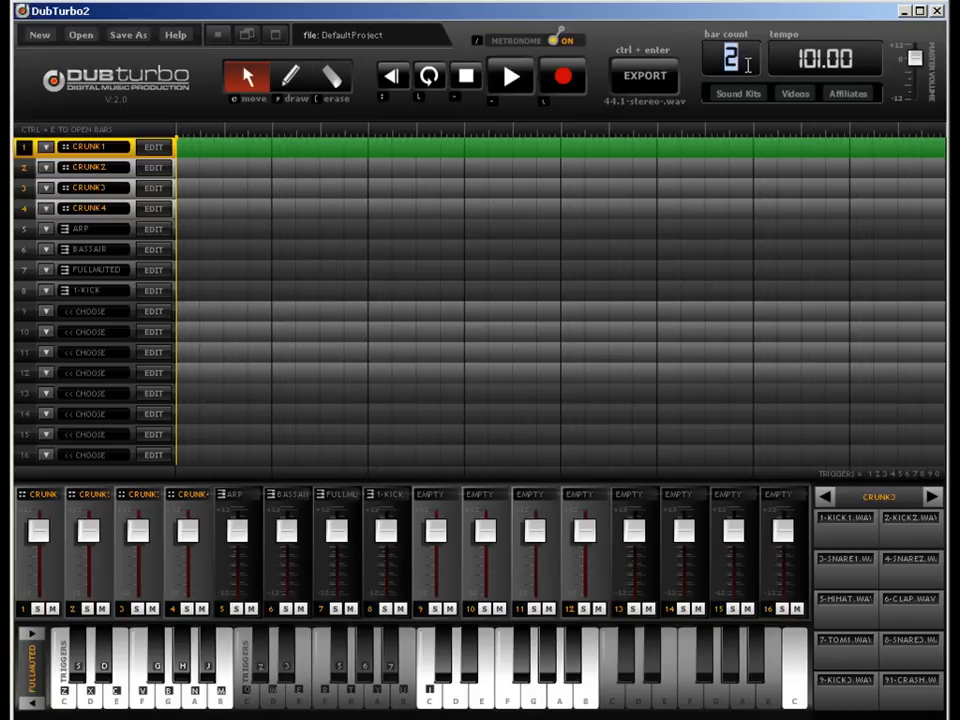
pyautogui.write('199')
pyautogui.press('BackSpace')
pyautogui.press('BackSpace')
pyautogui.write('00')
# Step: Set the project's bar count to 63 and select the CRUNK2 track
pyautogui.doubleClick(748, 62)
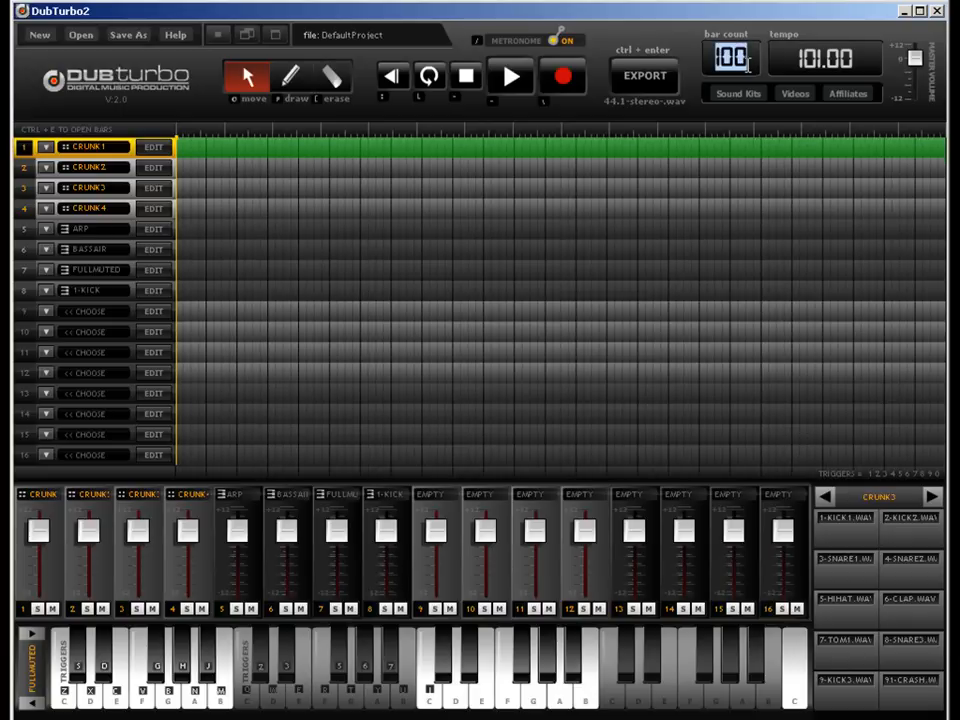
pyautogui.write('63')
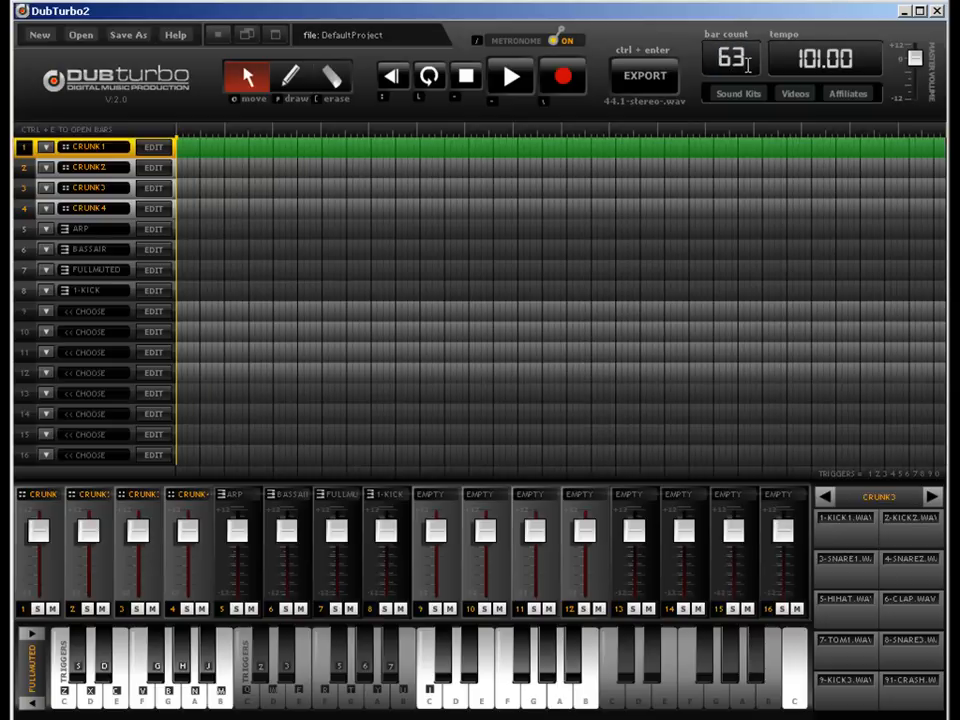
pyautogui.doubleClick(748, 62)
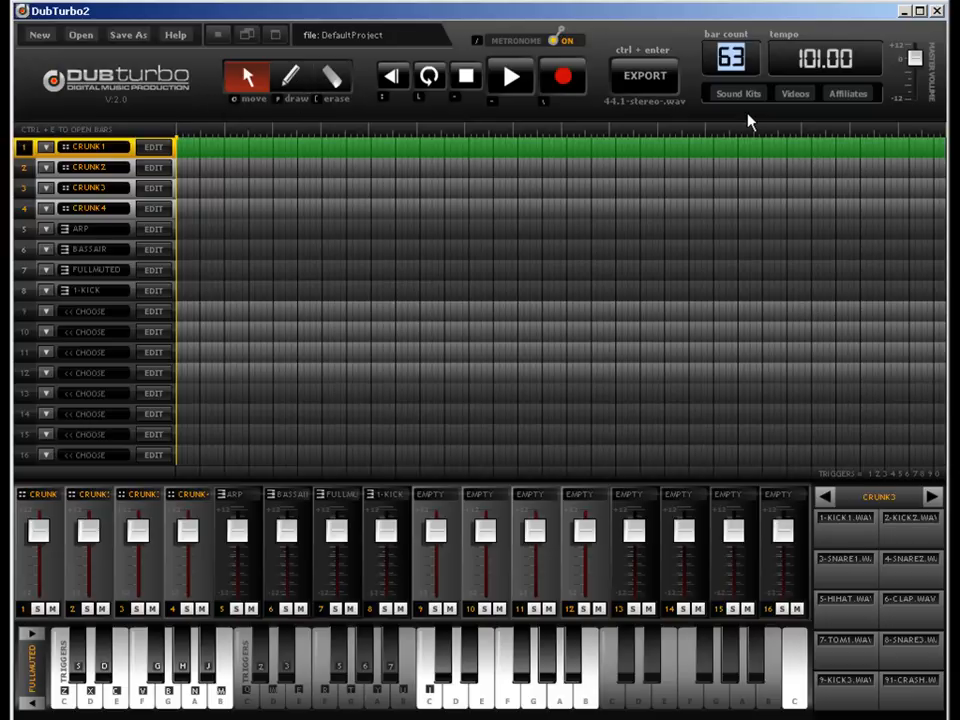
pyautogui.click(669, 167)
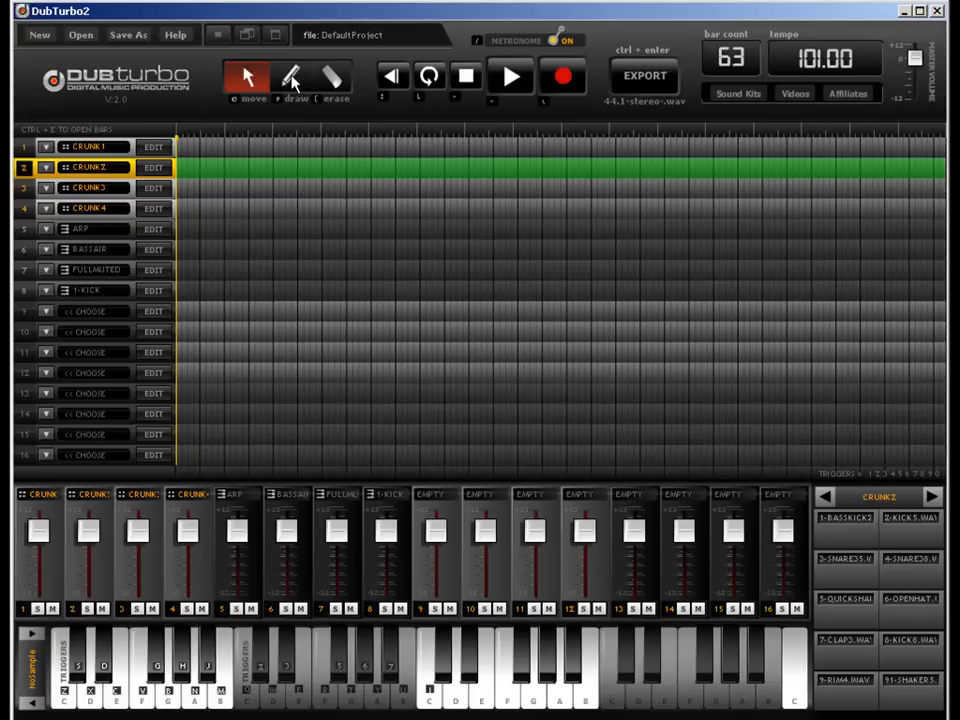
# Step: Cycle through the draw, move and erase tools and return to the move tool
pyautogui.press('p')
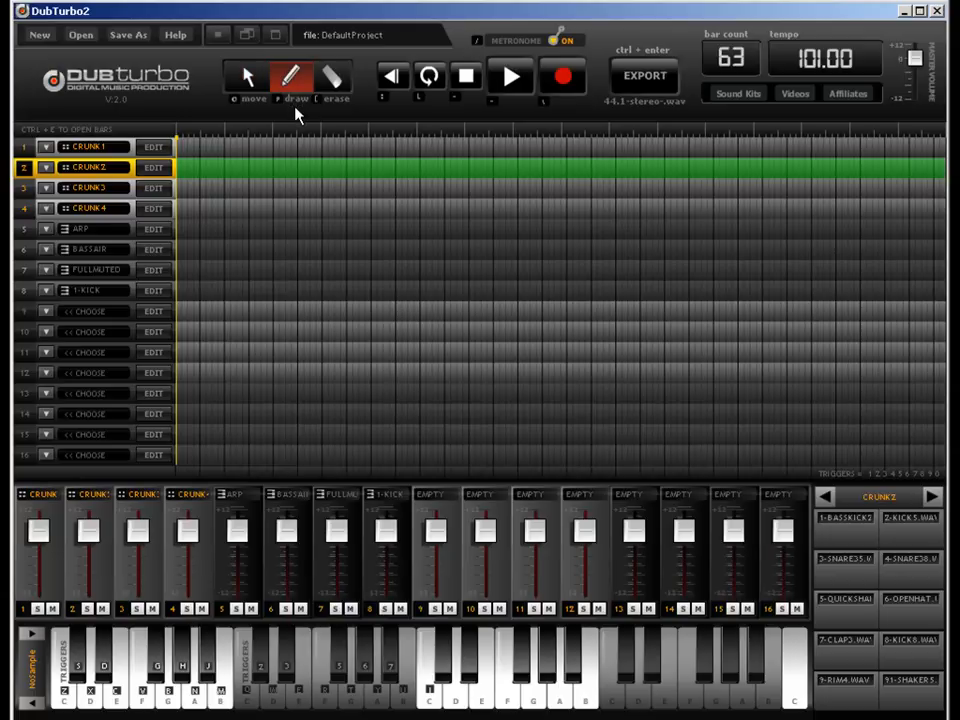
pyautogui.press('e')
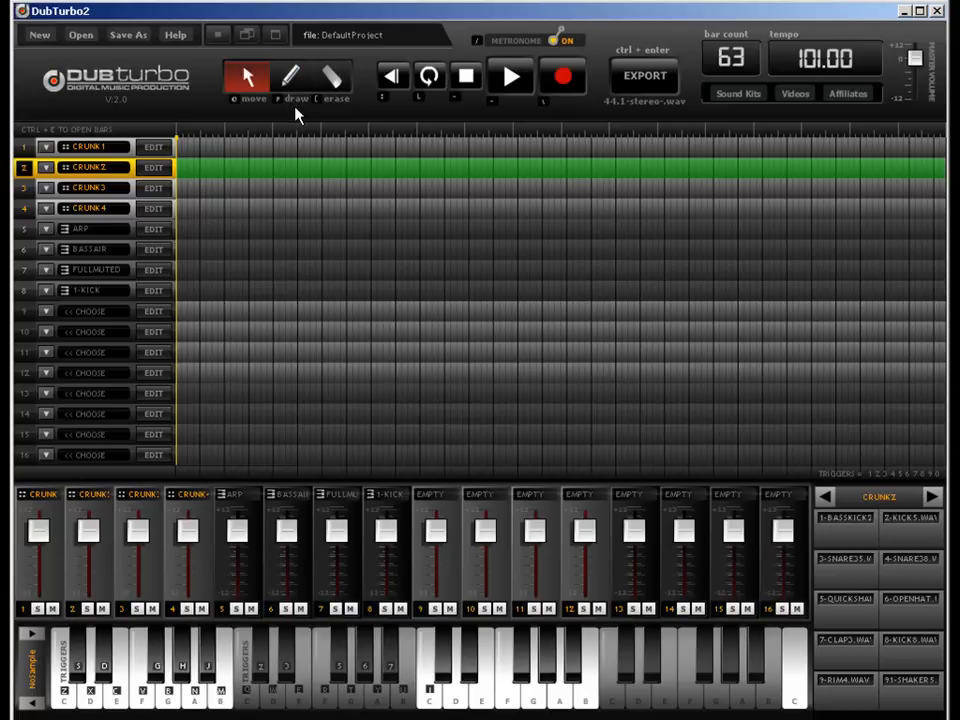
pyautogui.press('e')
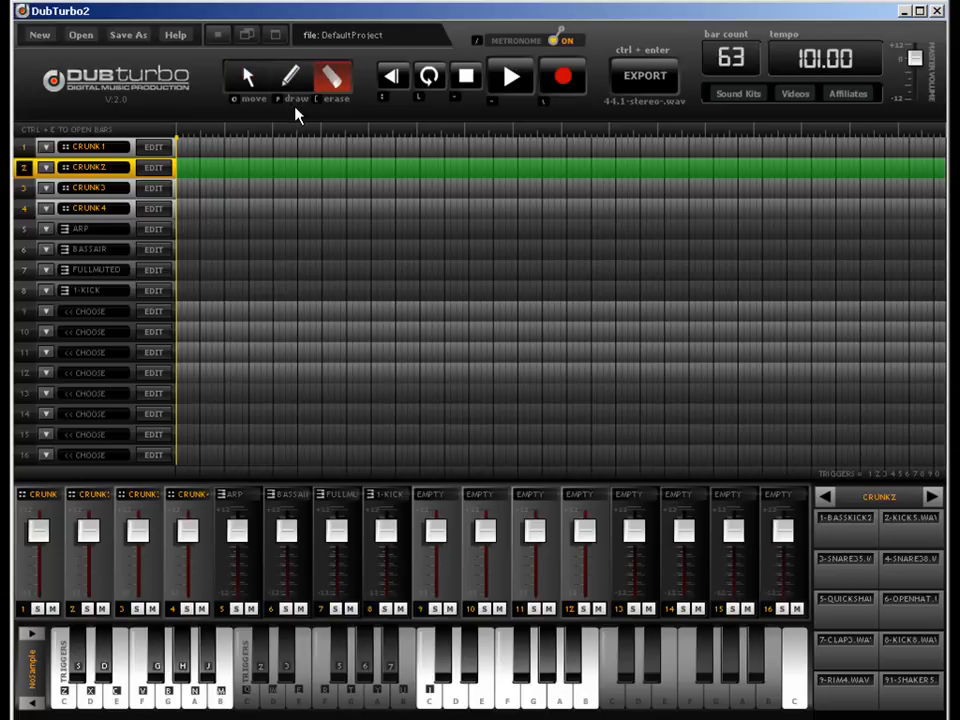
pyautogui.press('e')
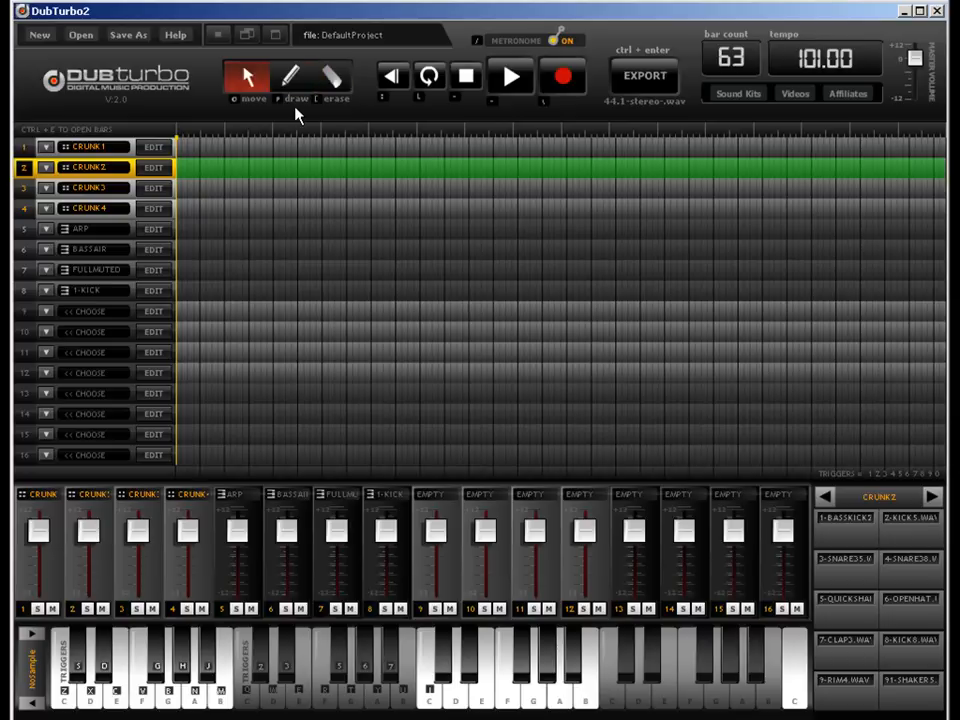
# Step: Turn on looping, arm recording and make the move tool active
pyautogui.press('e')
pyautogui.press('e')
pyautogui.press('e')
pyautogui.press('e')
pyautogui.press('e')
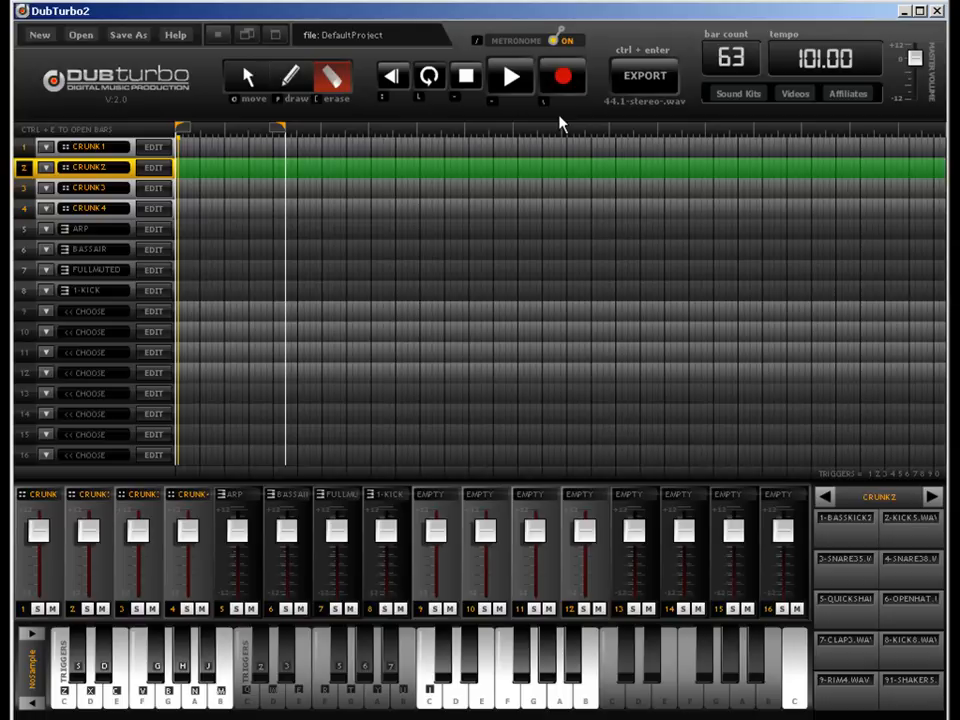
pyautogui.press('q')
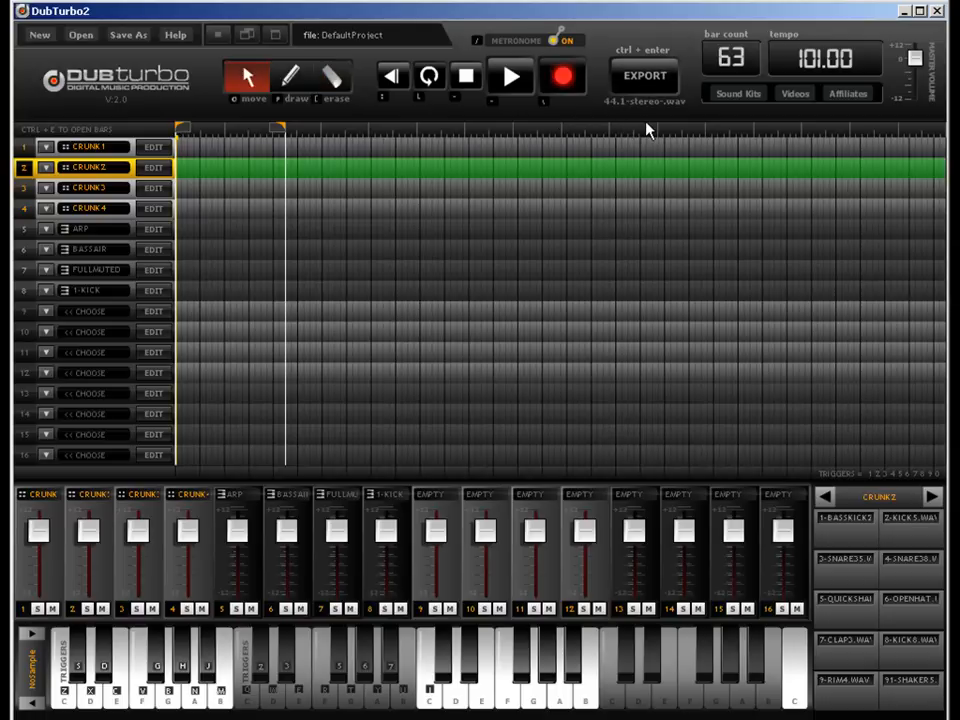
# Step: Draw a block in bar 2 of the CRUNK1 track and set the bar count to 2
pyautogui.click(296, 89)
pyautogui.click(194, 150)
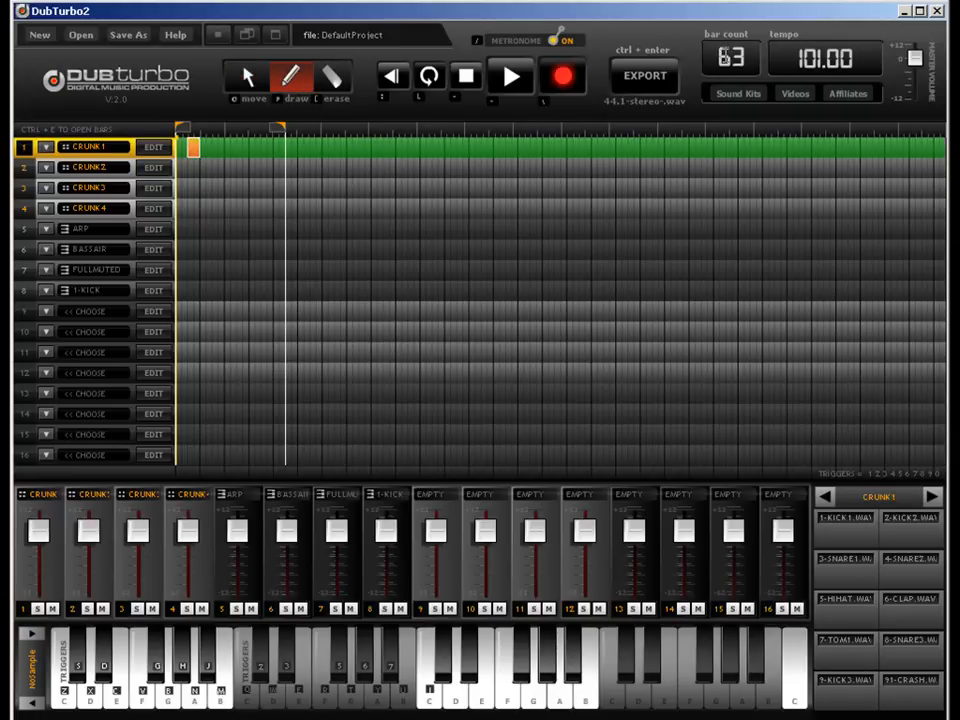
pyautogui.click(730, 58)
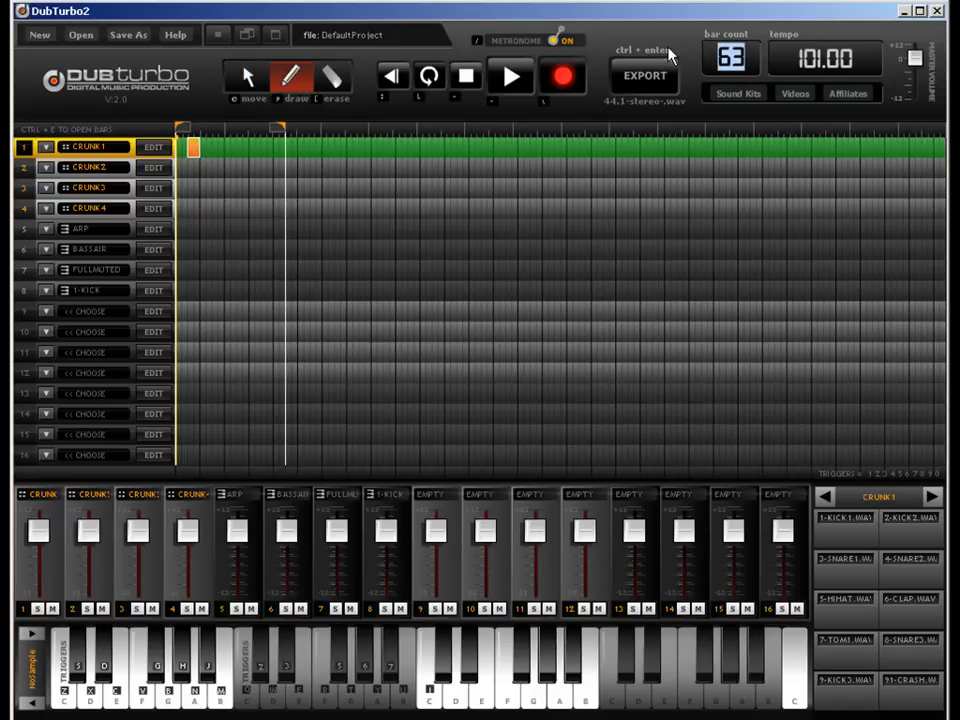
pyautogui.write('2')
pyautogui.press('Return')
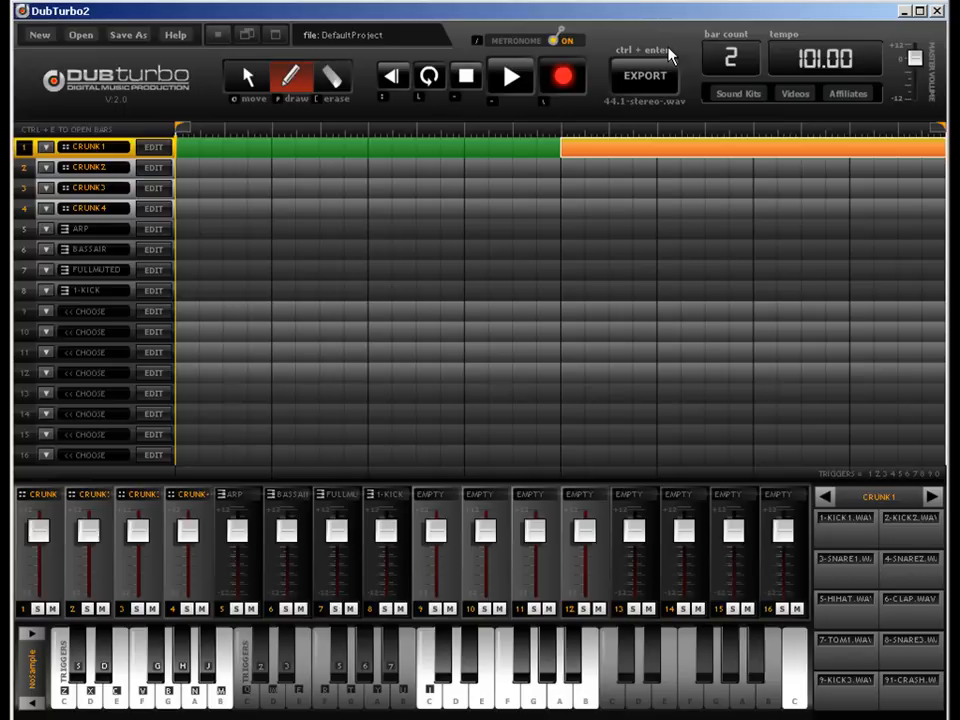
# Step: Erase the block in bar 2 of the CRUNK1 track and draw one in bar 1
pyautogui.click(332, 77)
pyautogui.click(662, 150)
pyautogui.click(290, 80)
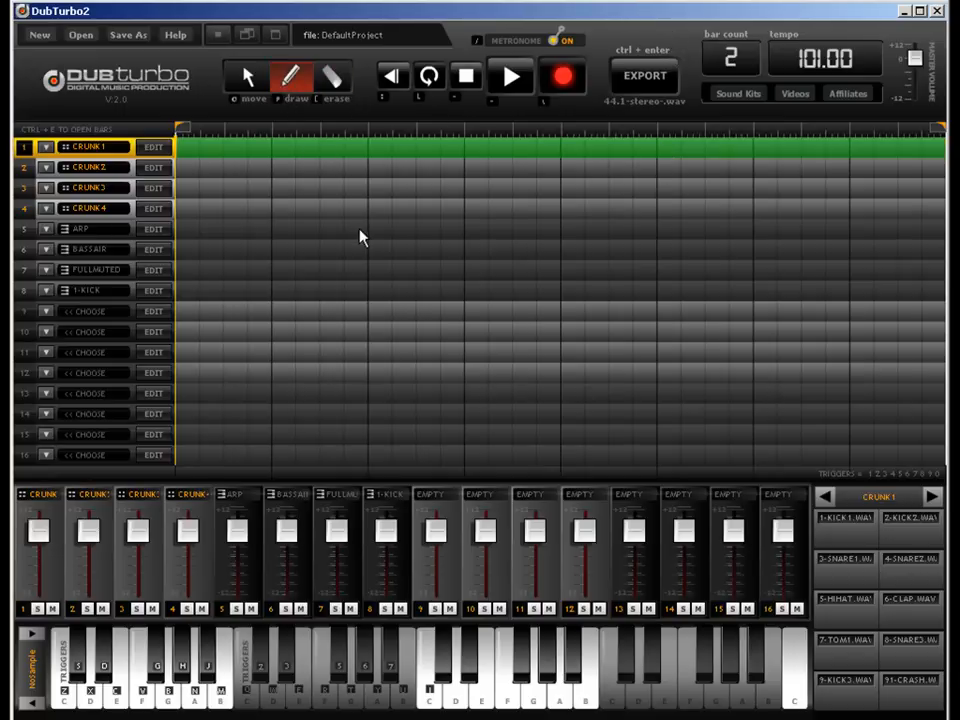
pyautogui.click(224, 156)
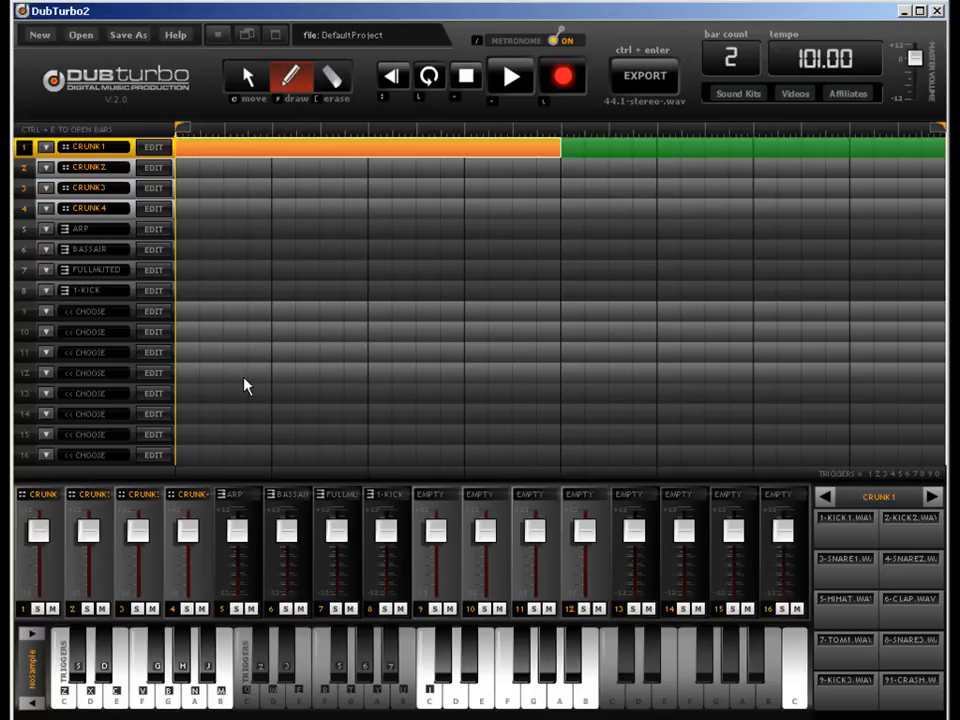
# Step: Fill both bars of the CRUNK2 track with blocks and add a block in bar 2 of the CRUNK1 track
pyautogui.click(337, 170)
pyautogui.click(903, 172)
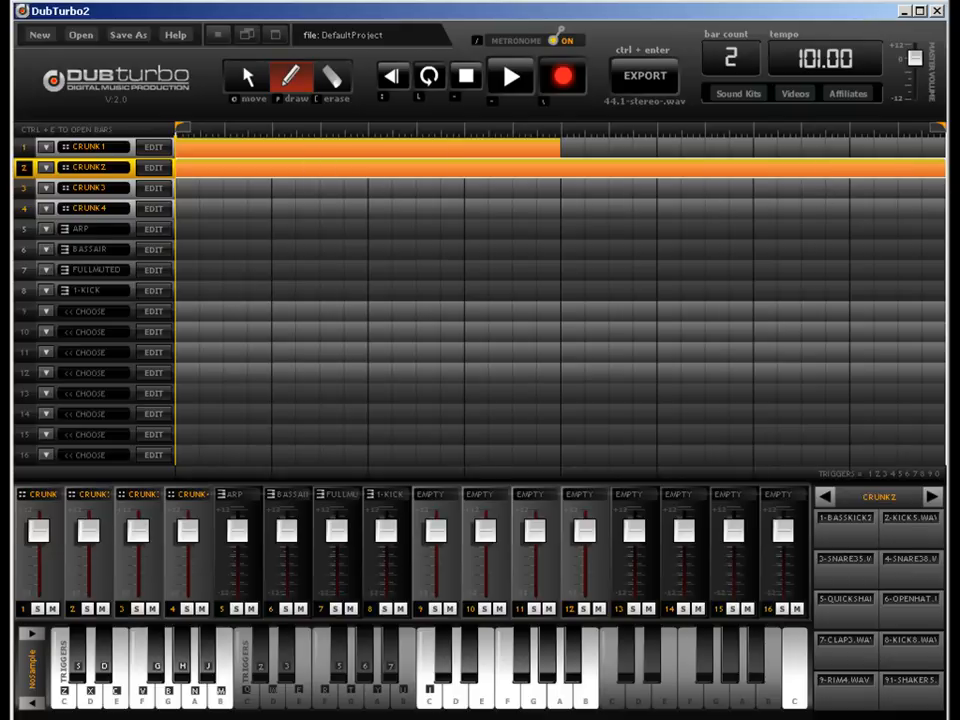
pyautogui.click(280, 153)
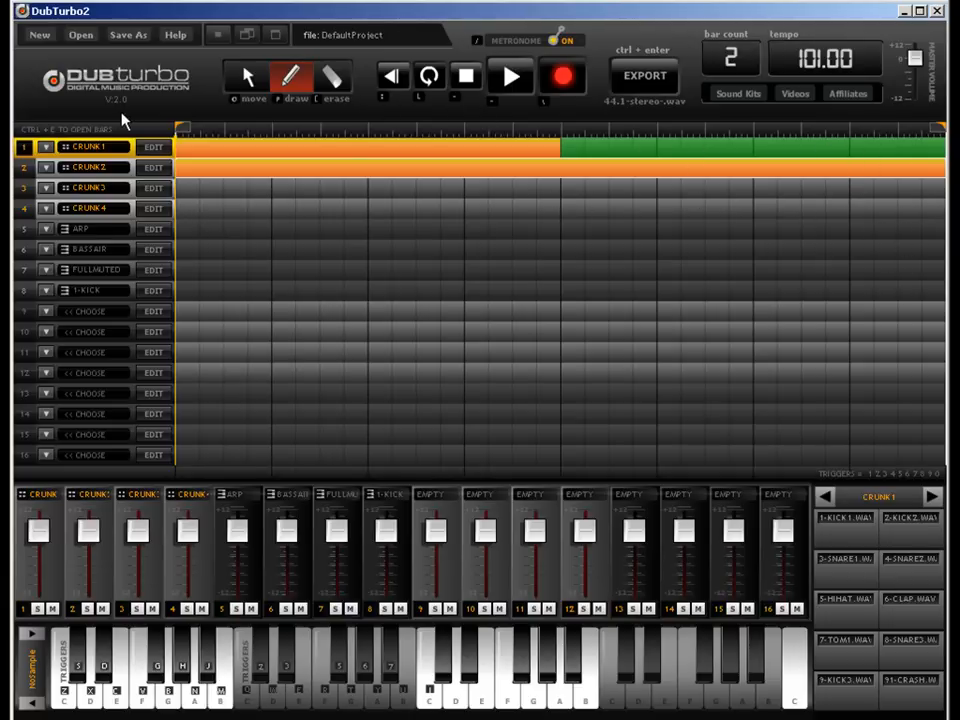
pyautogui.click(290, 150)
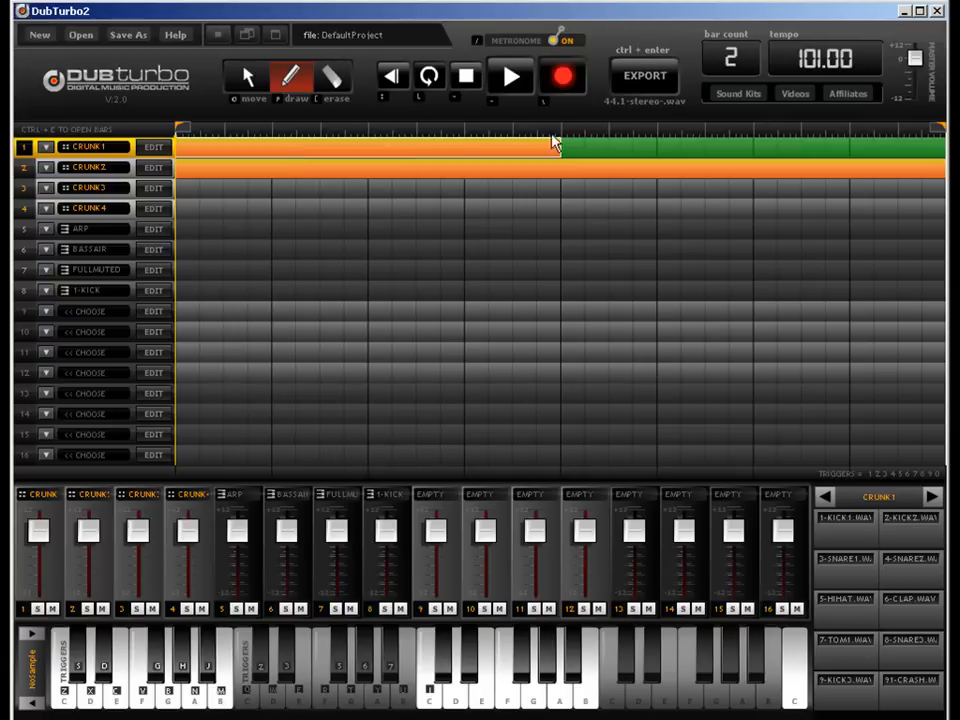
pyautogui.click(918, 143)
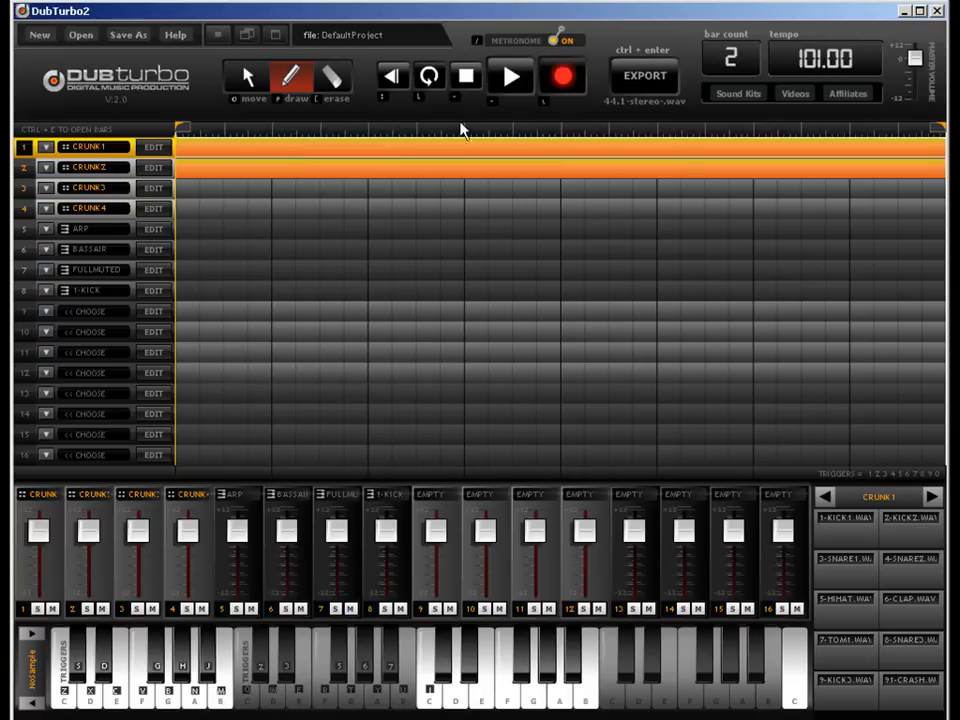
# Step: Open the CRUNK1 track's block in the drum editor with the move tool
pyautogui.click(247, 78)
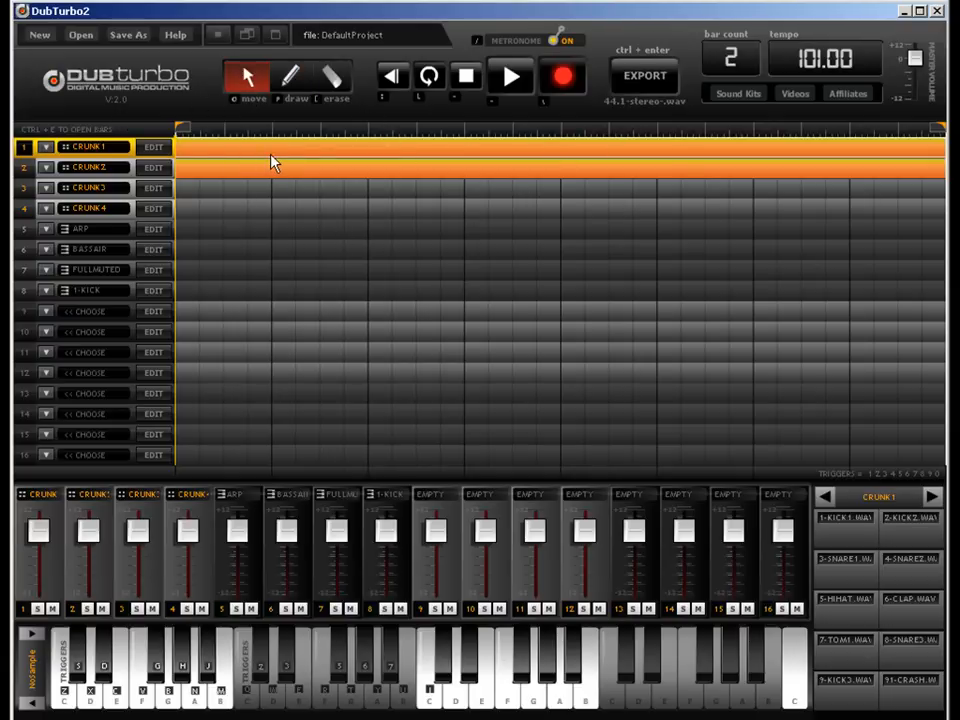
pyautogui.doubleClick(274, 163)
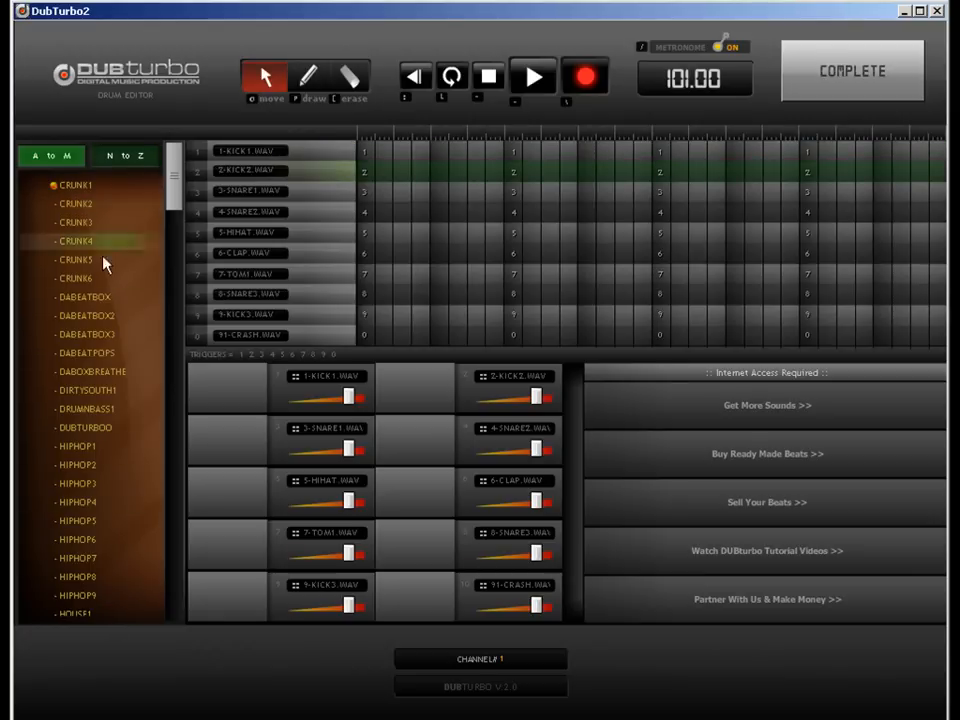
# Step: Browse the available drum kits in the A to M and N to Z lists
pyautogui.click(123, 160)
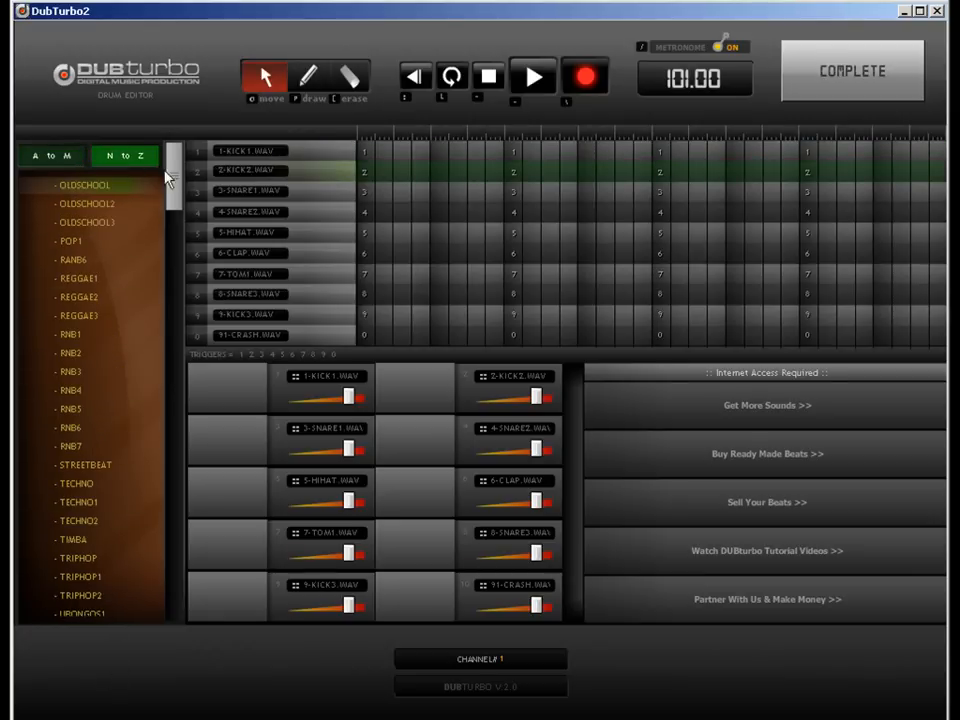
pyautogui.moveTo(169, 172); pyautogui.dragTo(150, 152)
pyautogui.click(45, 156)
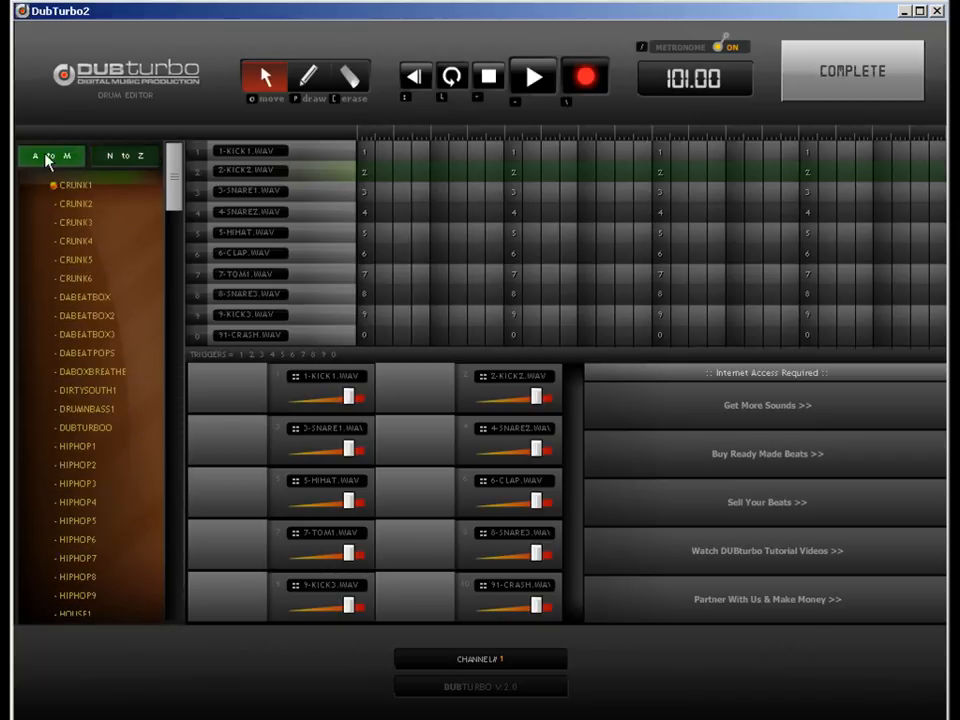
pyautogui.click(116, 158)
pyautogui.click(66, 157)
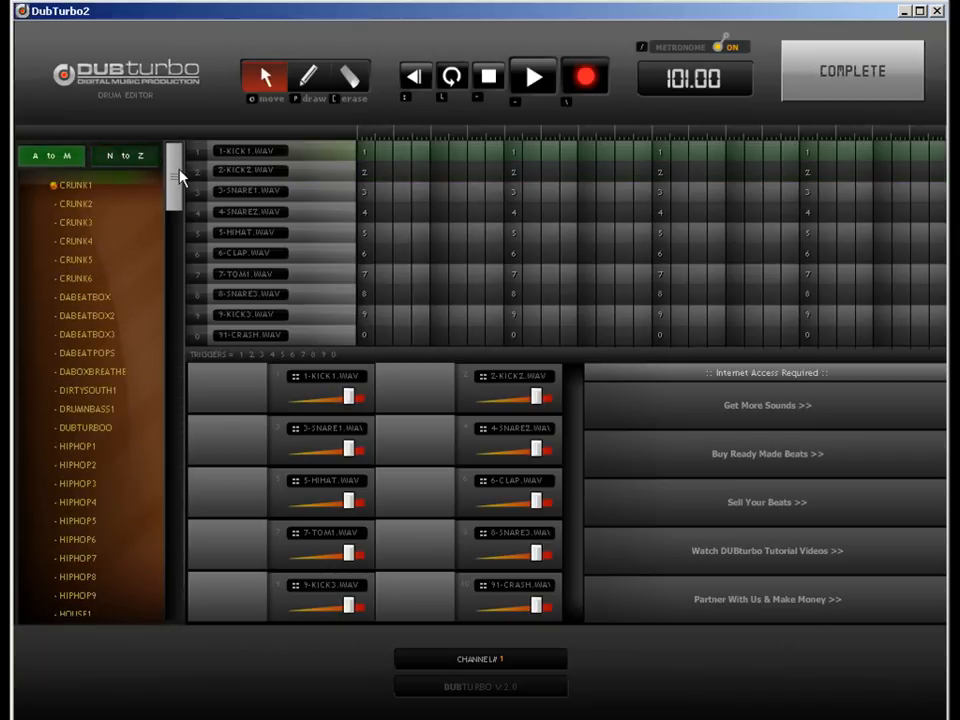
pyautogui.moveTo(180, 176); pyautogui.dragTo(182, 118)
pyautogui.click(137, 156)
pyautogui.click(54, 157)
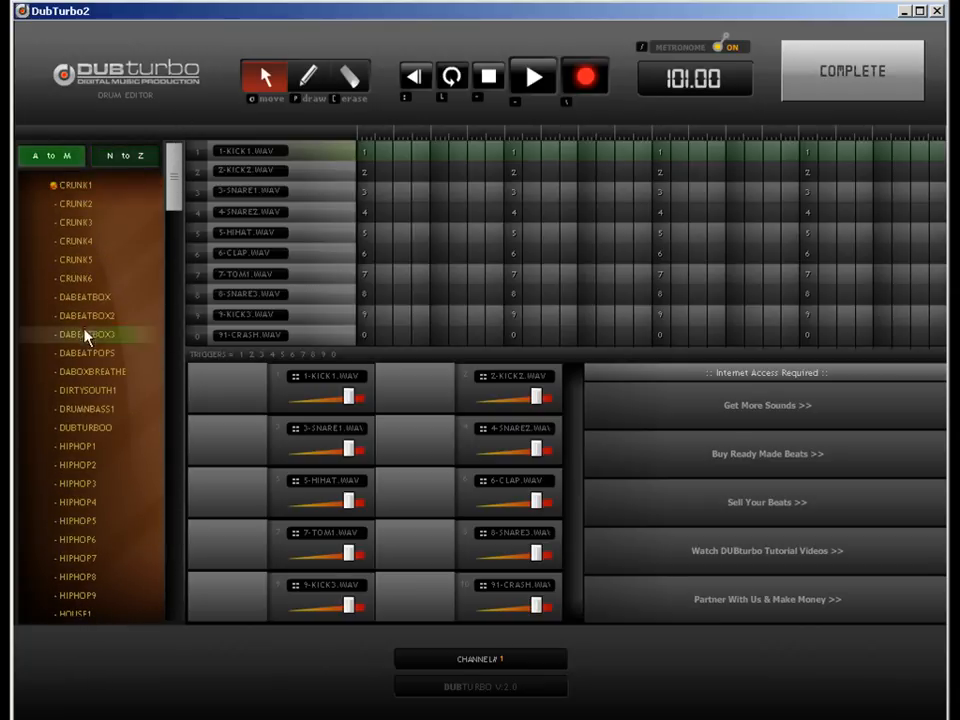
# Step: Load the HIPHOP4 drum kit and lower the volume of its 9-TOM.WAV sound
pyautogui.click(88, 503)
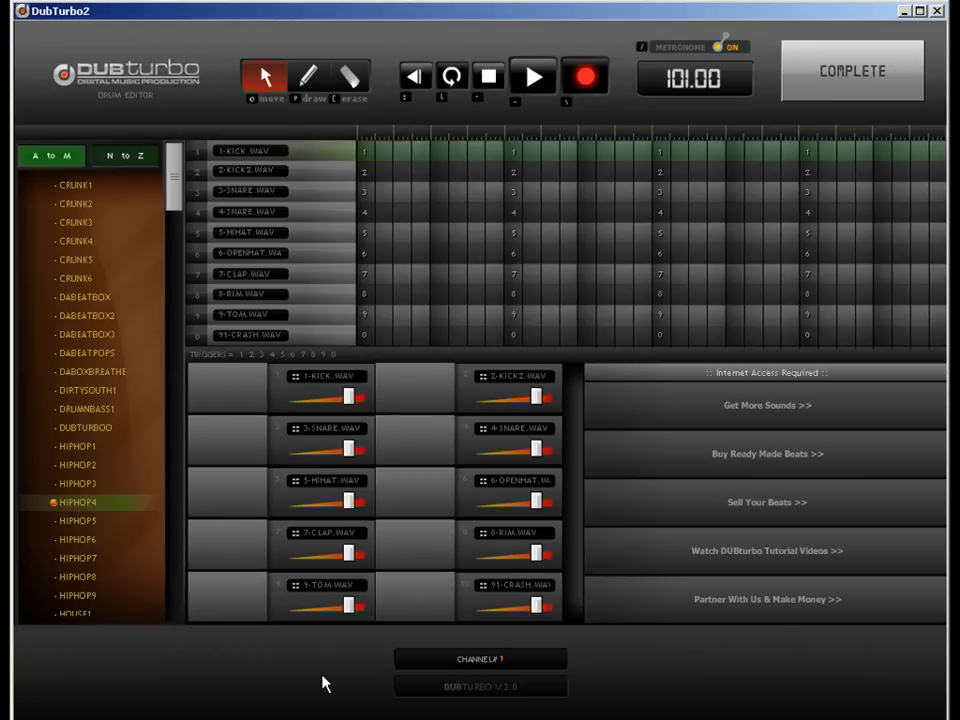
pyautogui.moveTo(350, 614)
pyautogui.mouseDown()
pyautogui.moveTo(328, 617)
pyautogui.moveTo(345, 617)
pyautogui.moveTo(337, 617)
pyautogui.mouseUp()
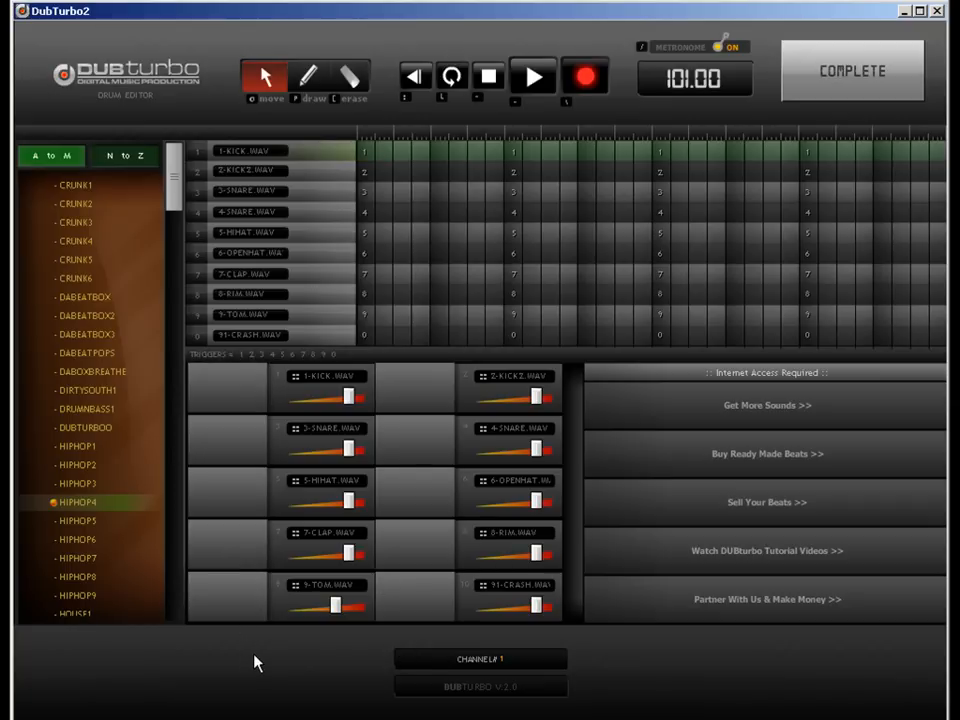
# Step: Audition the HIPHOP4 kit's sounds 3 to 6, from the snares to the open hat
pyautogui.press('3')
pyautogui.press('4')
pyautogui.press('5')
pyautogui.press('6')
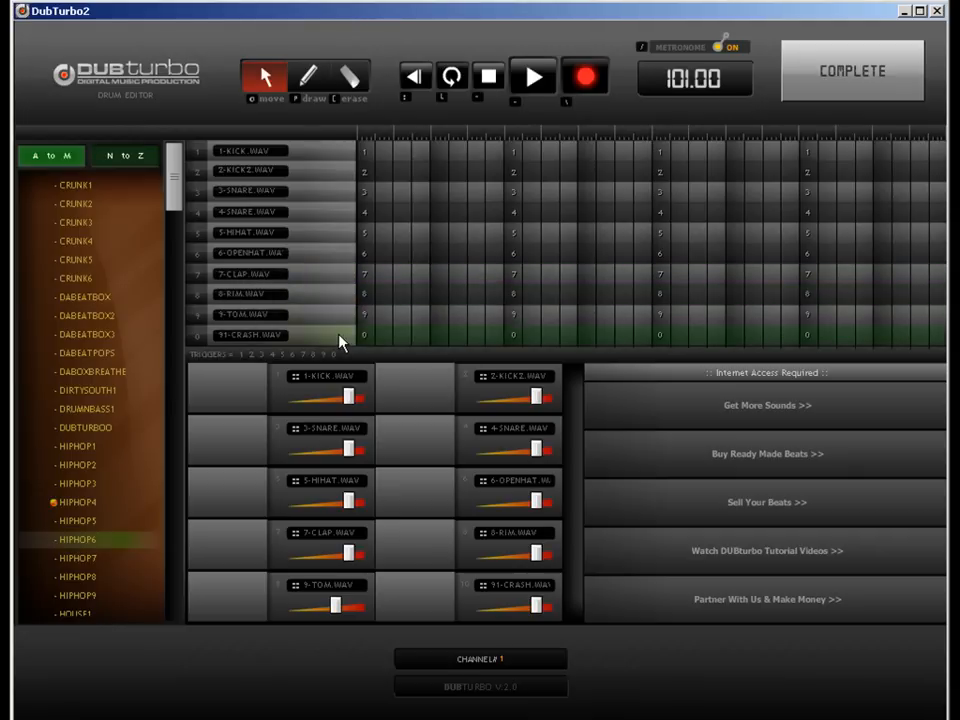
# Step: Draw a 1-KICK.WAV hit on step 1 and 3-SNARE.WAV hits on steps 5, 13, 21 and 29
pyautogui.press('p')
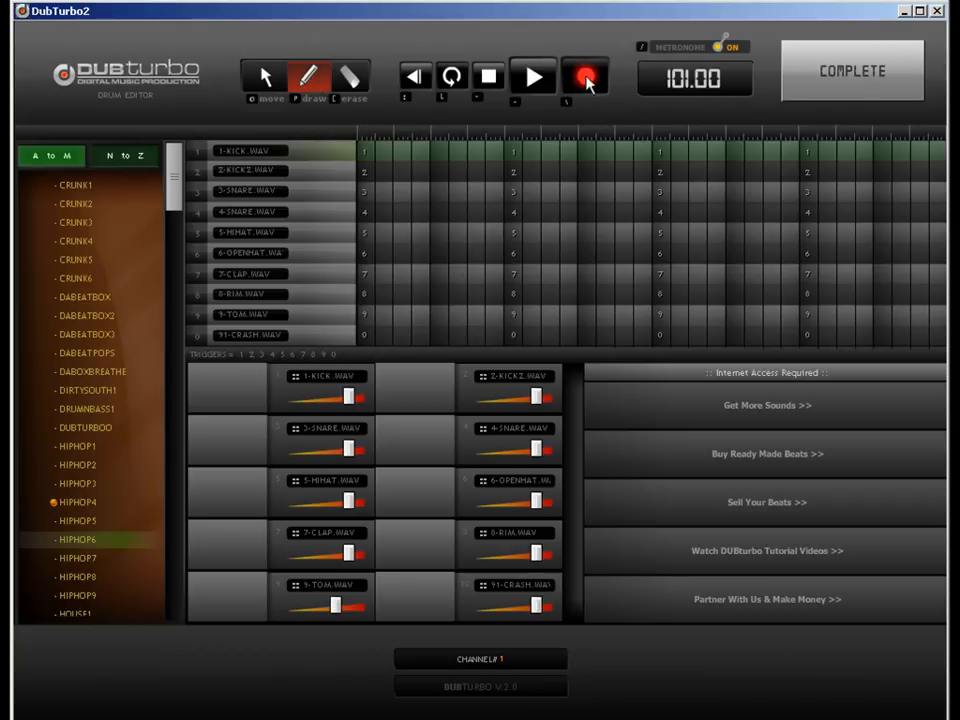
pyautogui.click(367, 156)
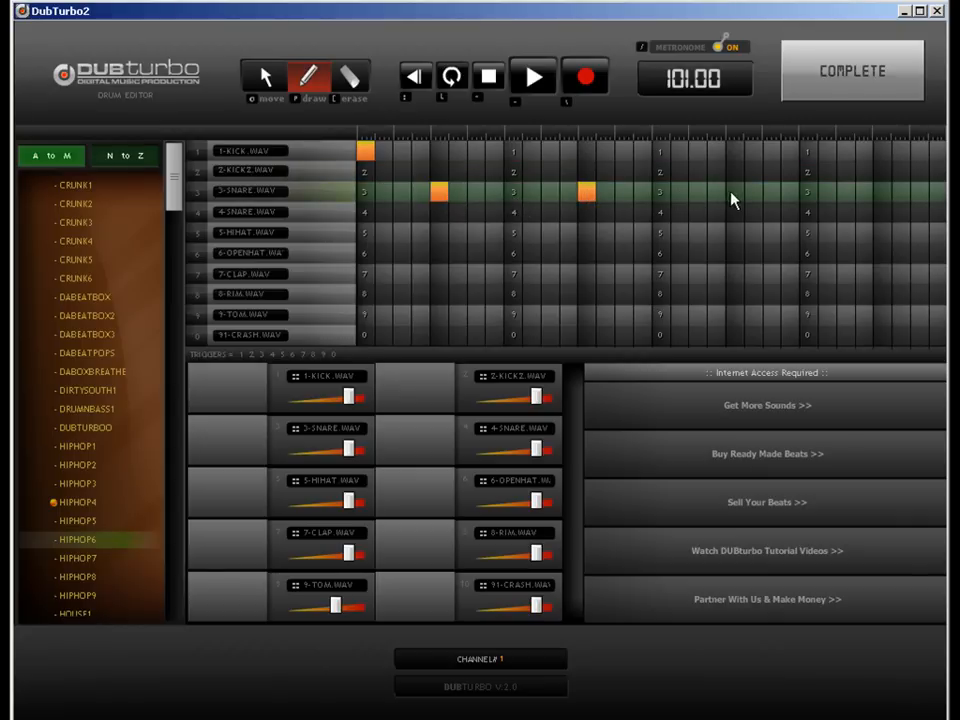
pyautogui.click(886, 193)
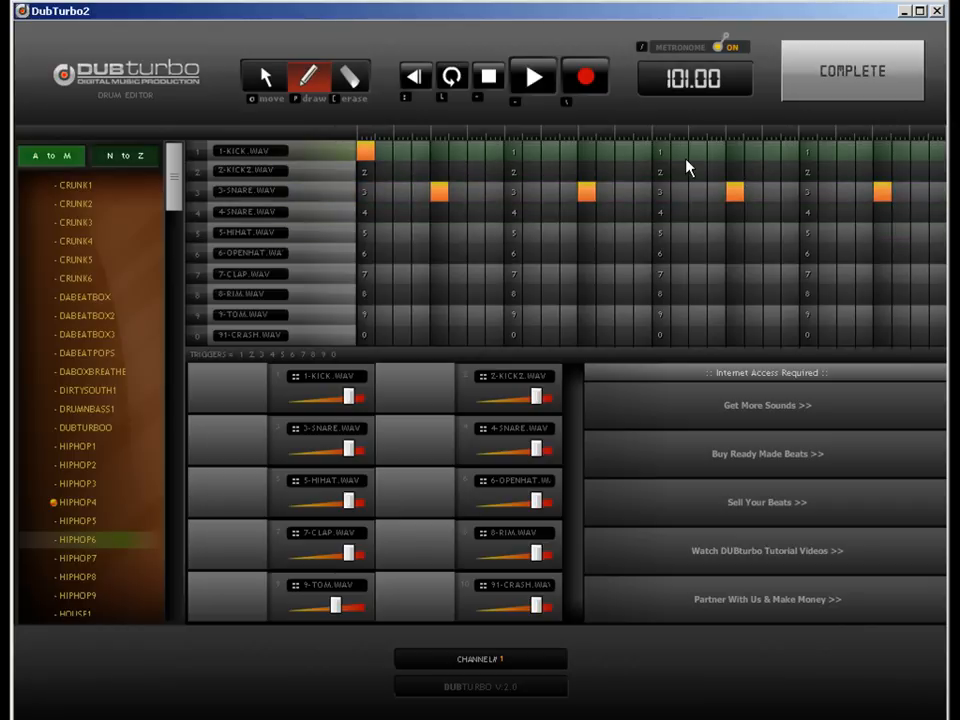
# Step: Add more 1-KICK.WAV hits on steps 7, 16, 17, 19 and 23
pyautogui.click(477, 152)
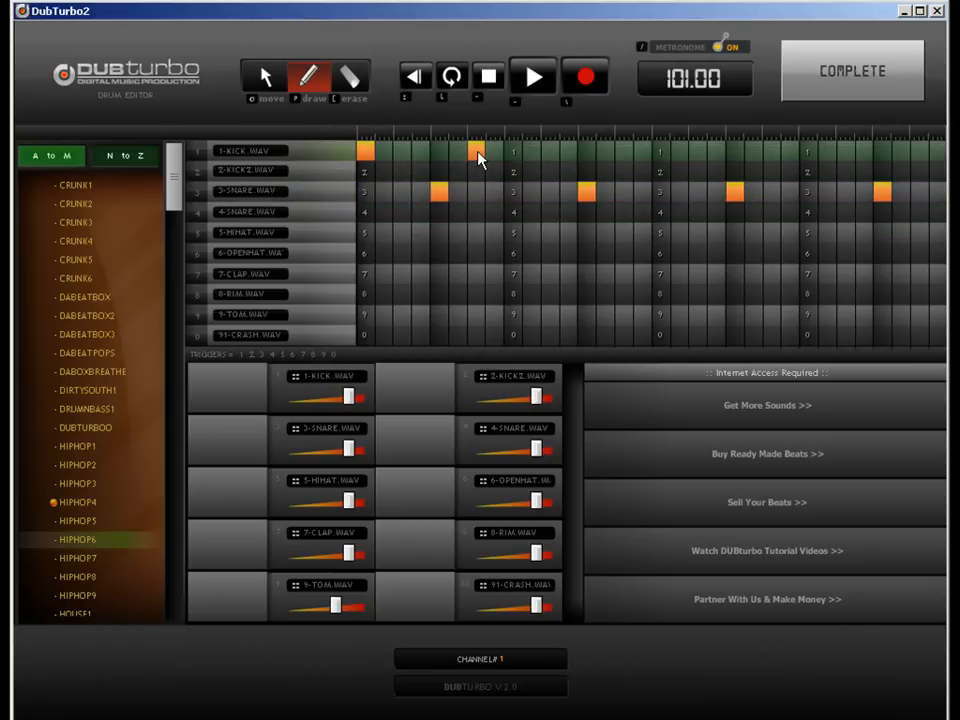
pyautogui.click(645, 152)
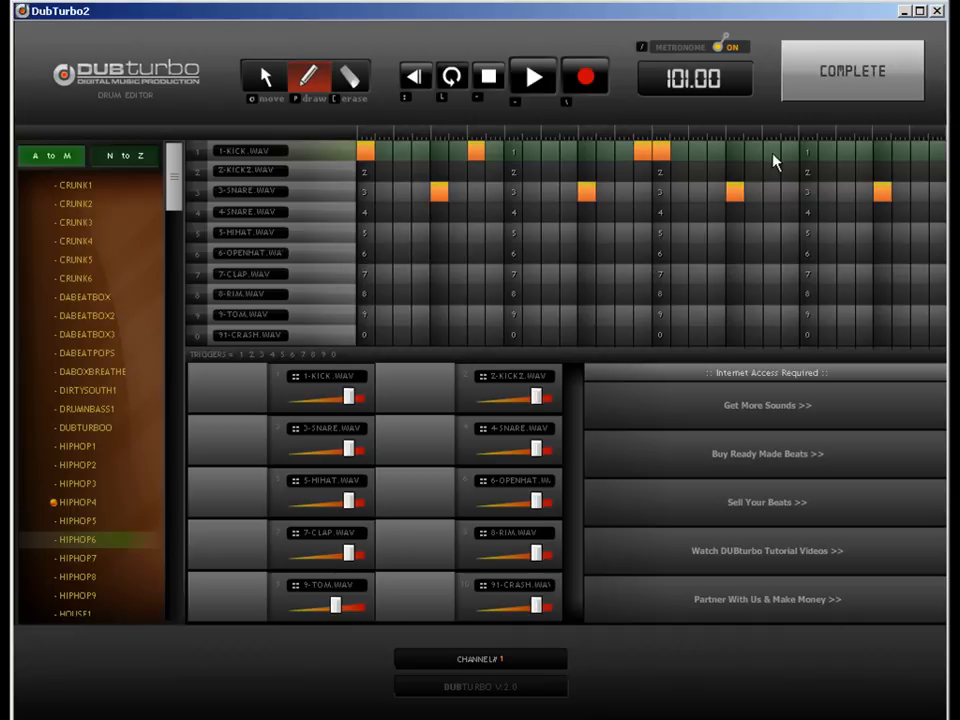
pyautogui.click(774, 152)
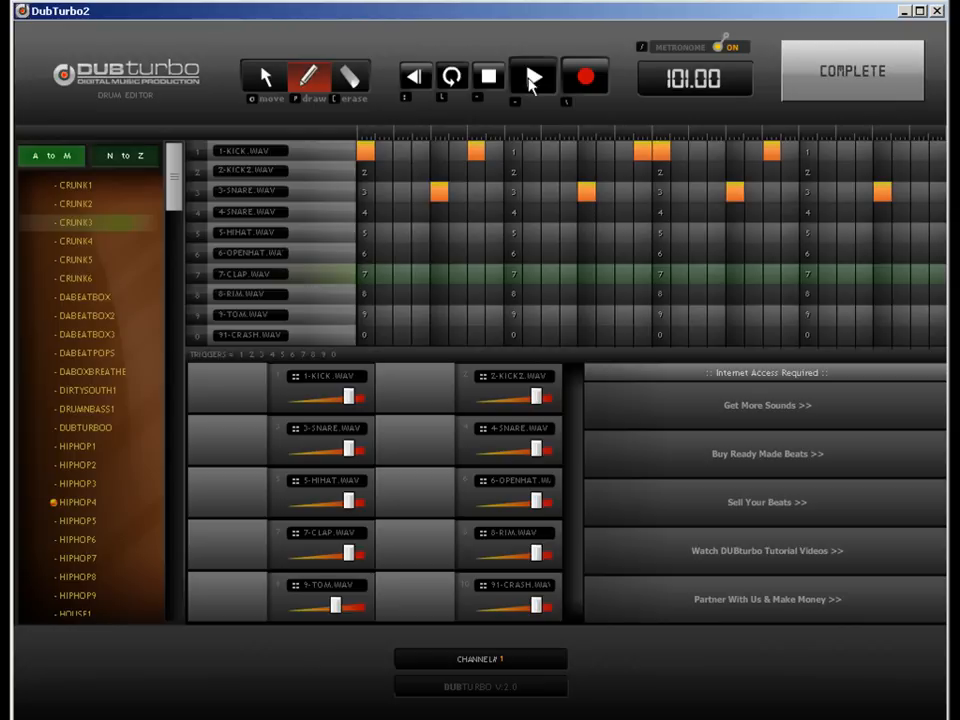
pyautogui.click(697, 152)
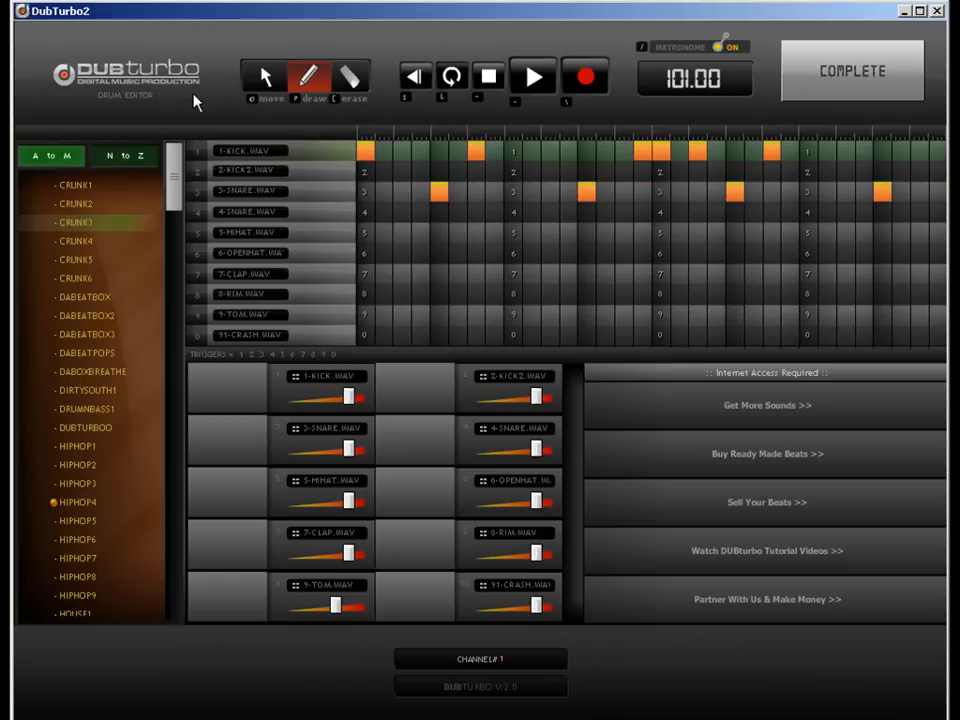
# Step: Clear the tempo in the project view, reopen the HIPHOP4 block in the drum editor and set the tempo to 101
pyautogui.click(829, 72)
pyautogui.click(825, 57)
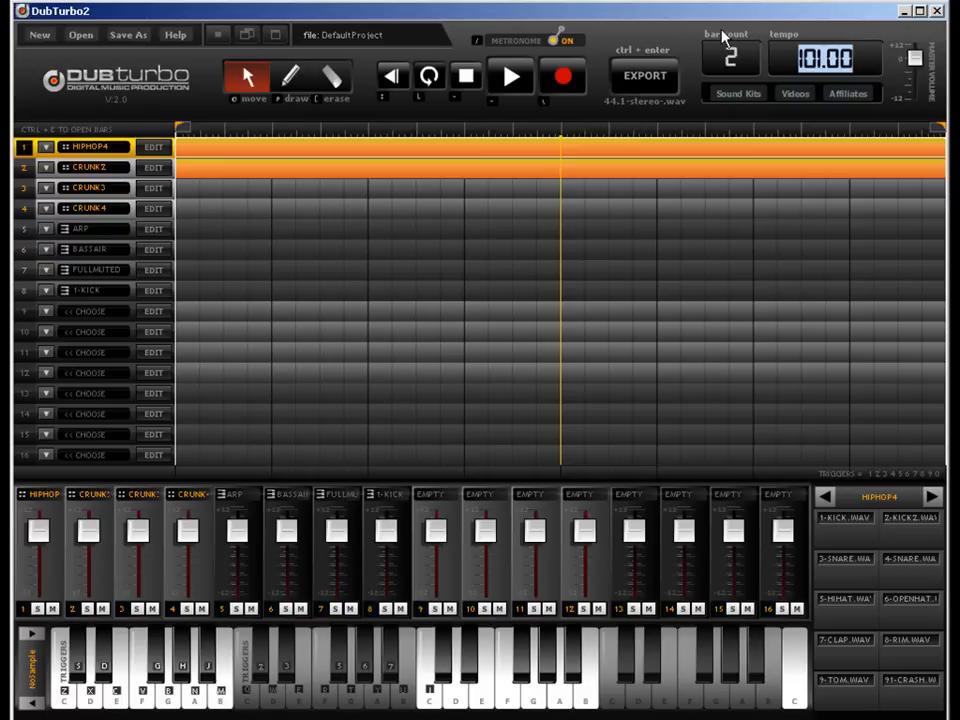
pyautogui.press('BackSpace')
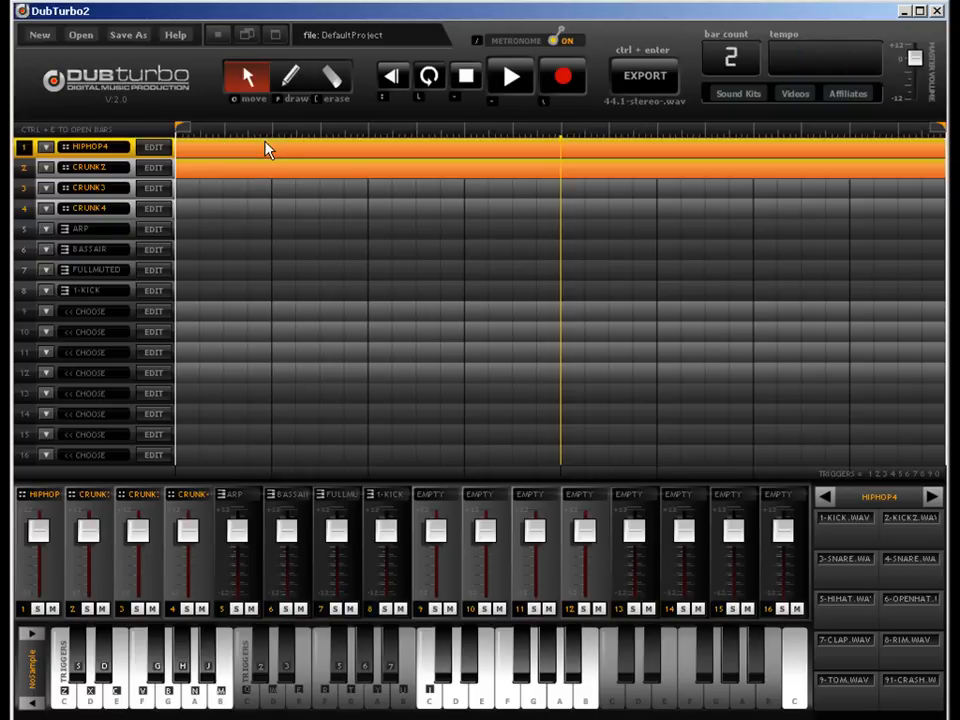
pyautogui.doubleClick(265, 142)
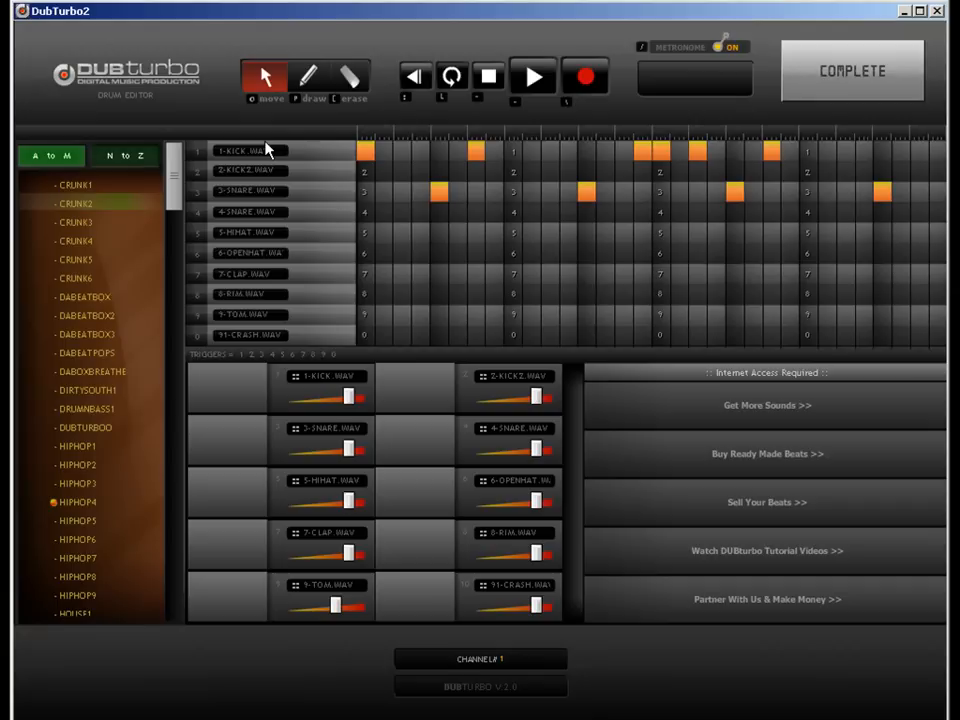
pyautogui.click(677, 88)
pyautogui.write('101')
pyautogui.press('Return')
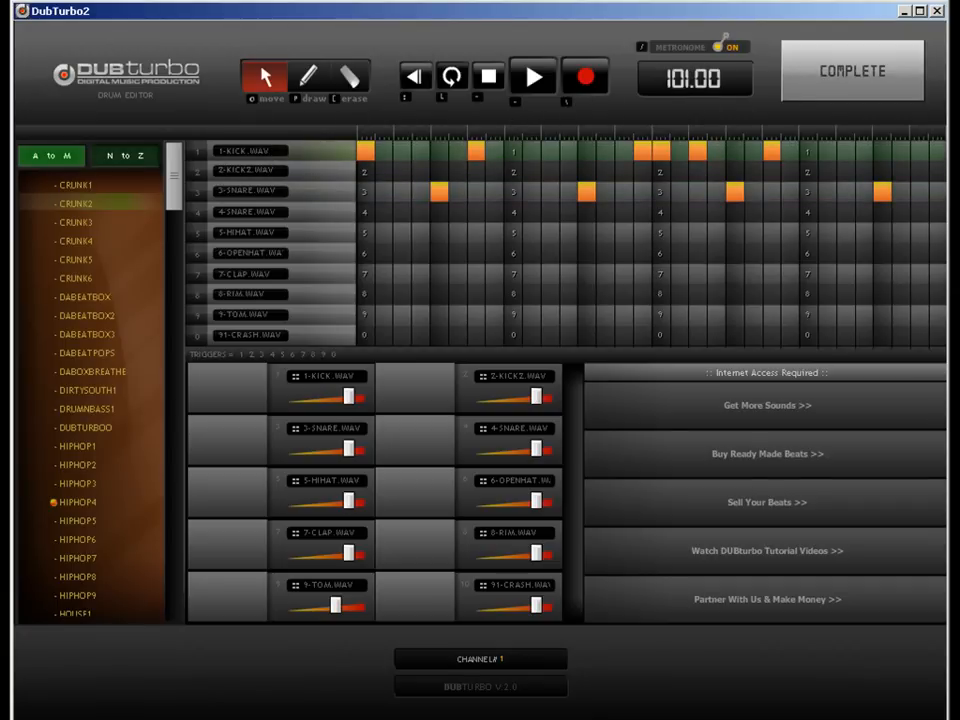
# Step: Activate the draw tool and look through the N to Z drum kits before returning to the A to M list
pyautogui.click(308, 77)
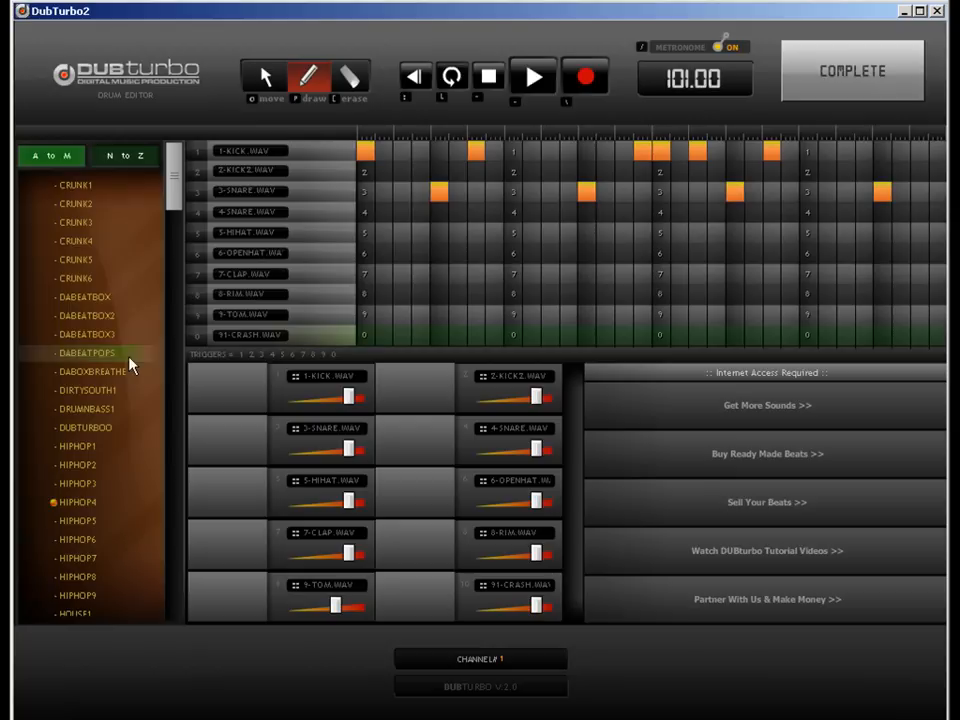
pyautogui.click(133, 164)
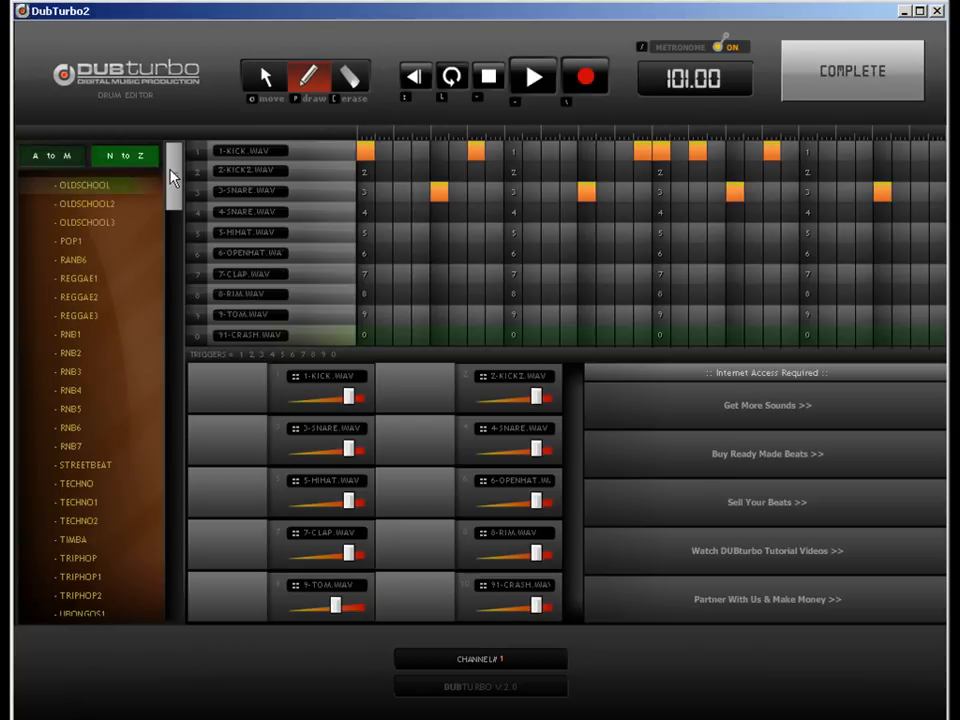
pyautogui.moveTo(170, 177)
pyautogui.mouseDown()
pyautogui.moveTo(171, 568)
pyautogui.moveTo(171, 152)
pyautogui.mouseUp()
pyautogui.click(63, 164)
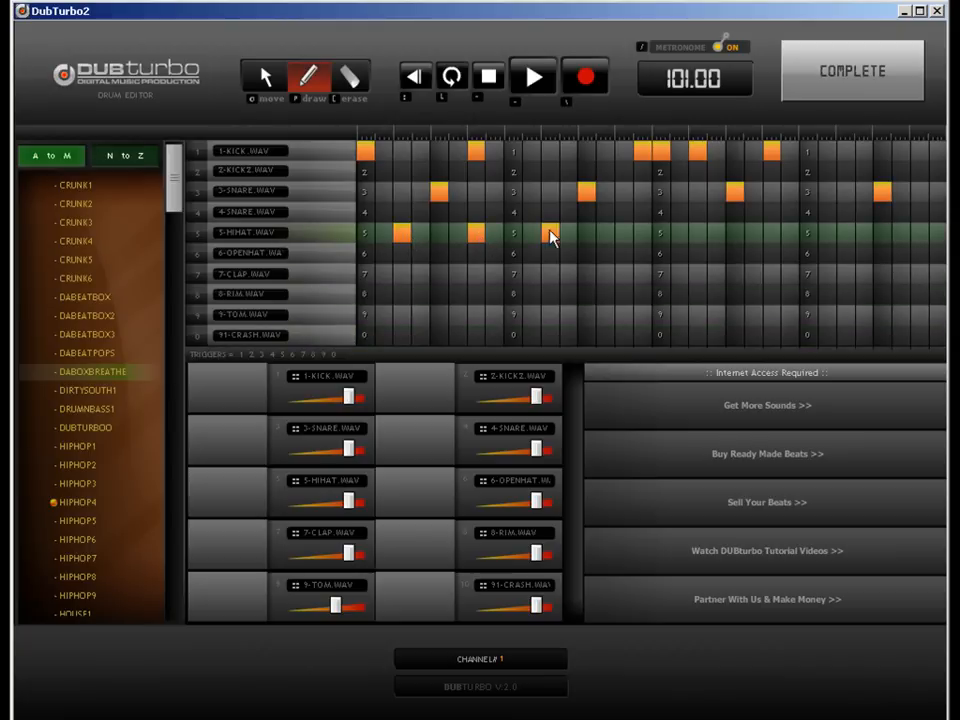
# Step: Draw 5-HIHAT.WAV hits on steps 3, 7, 11, 15, 16, 17, 19, 23, 27 and 31 and play the beat from the project view
pyautogui.click(697, 238)
pyautogui.click(771, 238)
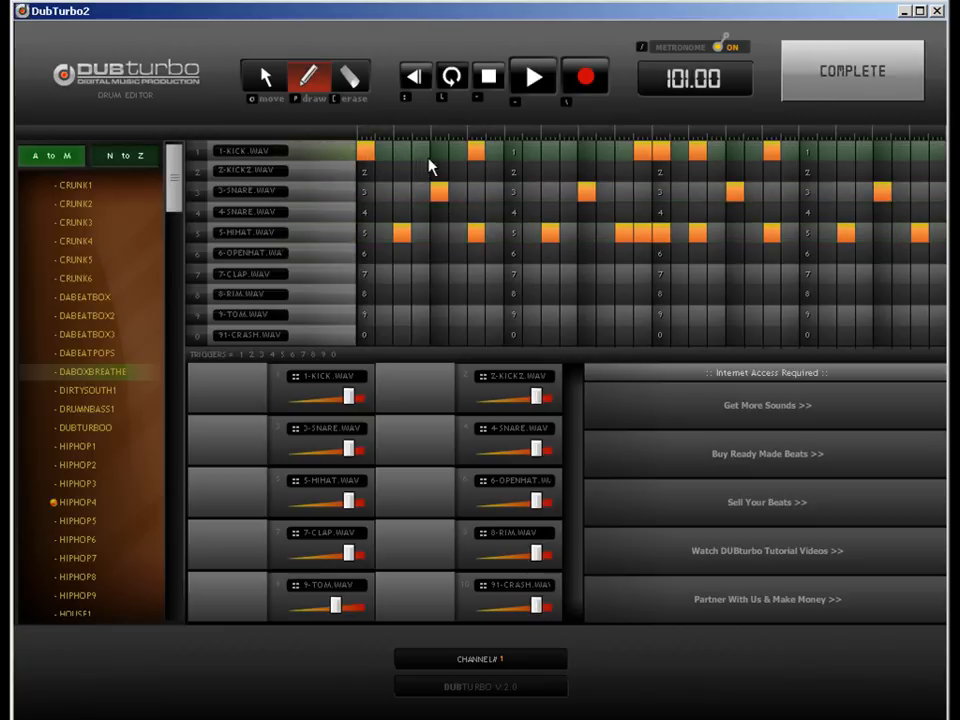
pyautogui.click(846, 90)
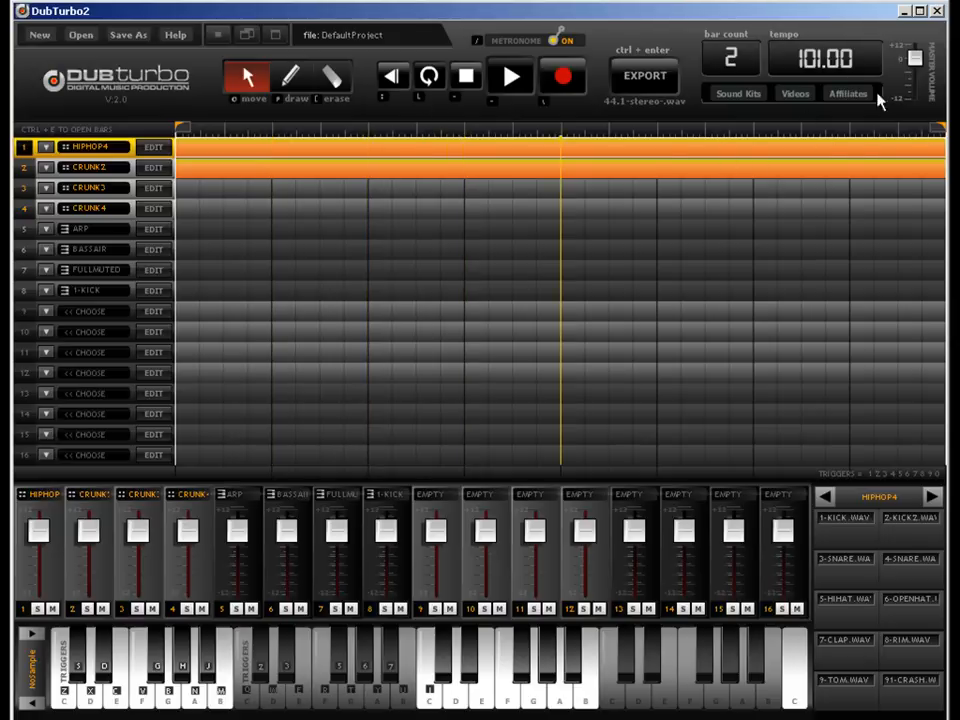
pyautogui.click(515, 76)
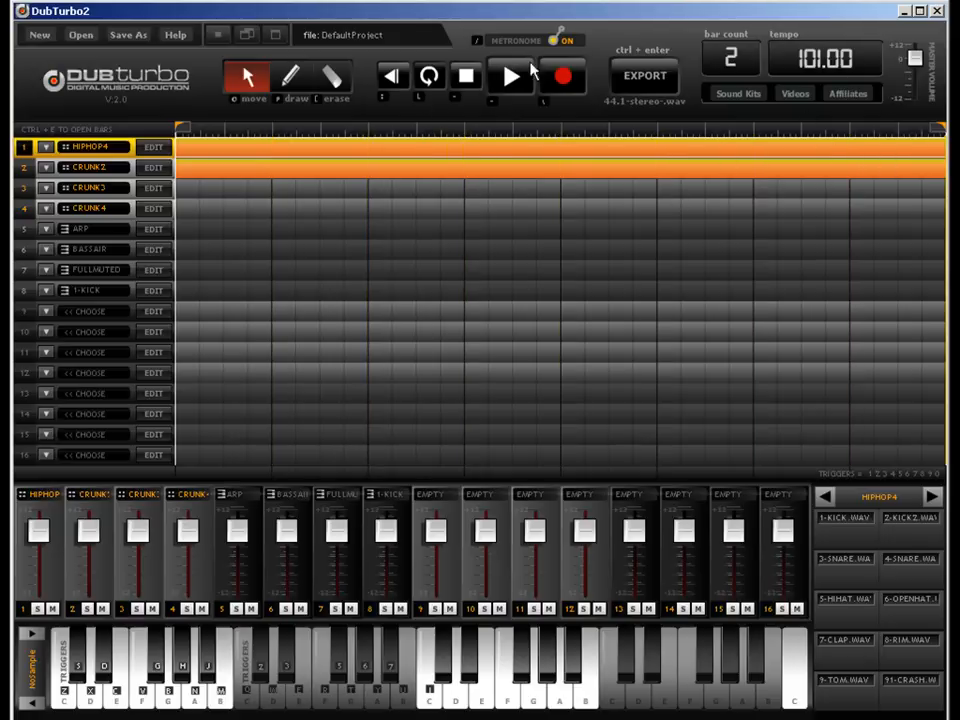
# Step: Turn the metronome off and erase the block on the CRUNK2 track
pyautogui.click(555, 40)
pyautogui.click(330, 78)
pyautogui.click(325, 169)
pyautogui.click(246, 76)
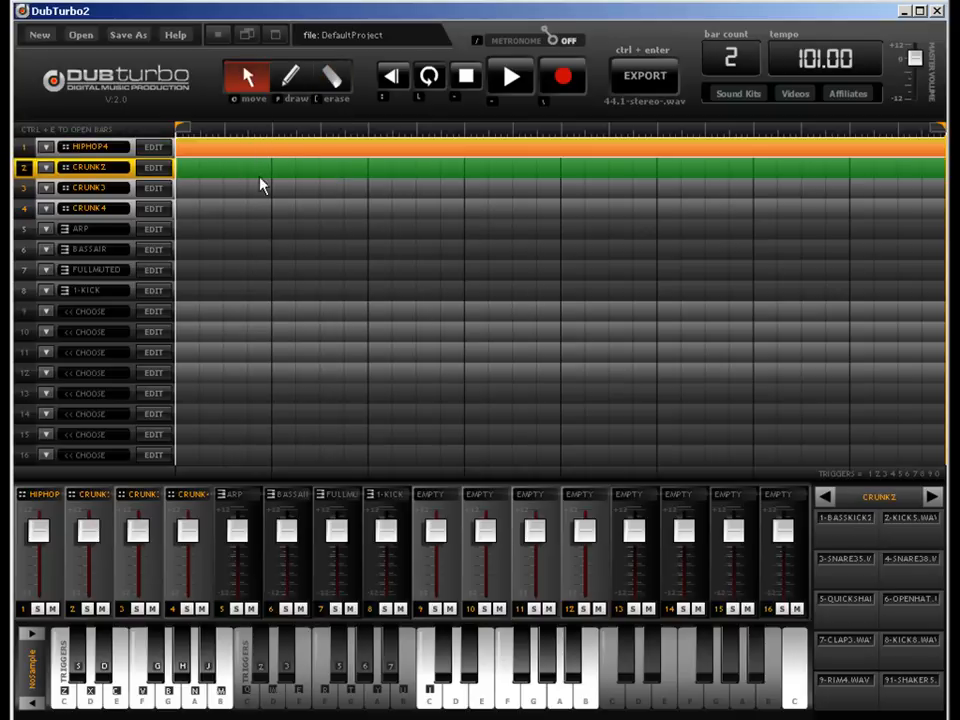
# Step: Copy the HIPHOP4 track's block and place the copy on the CRUNK2 track
pyautogui.click(101, 153)
pyautogui.click(104, 165)
pyautogui.click(253, 151)
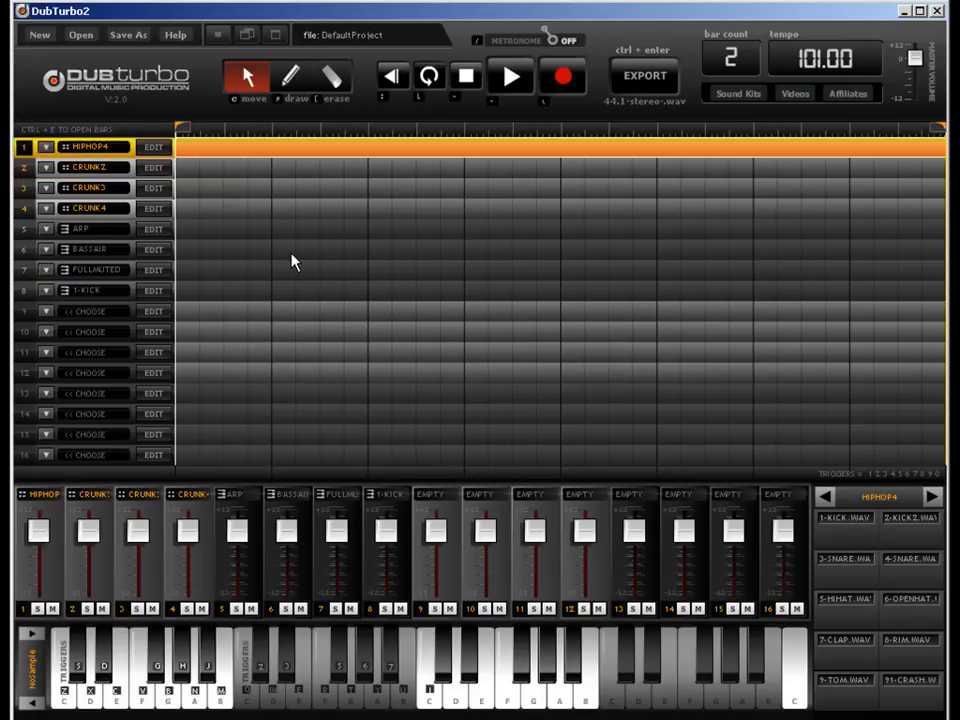
pyautogui.click(317, 186)
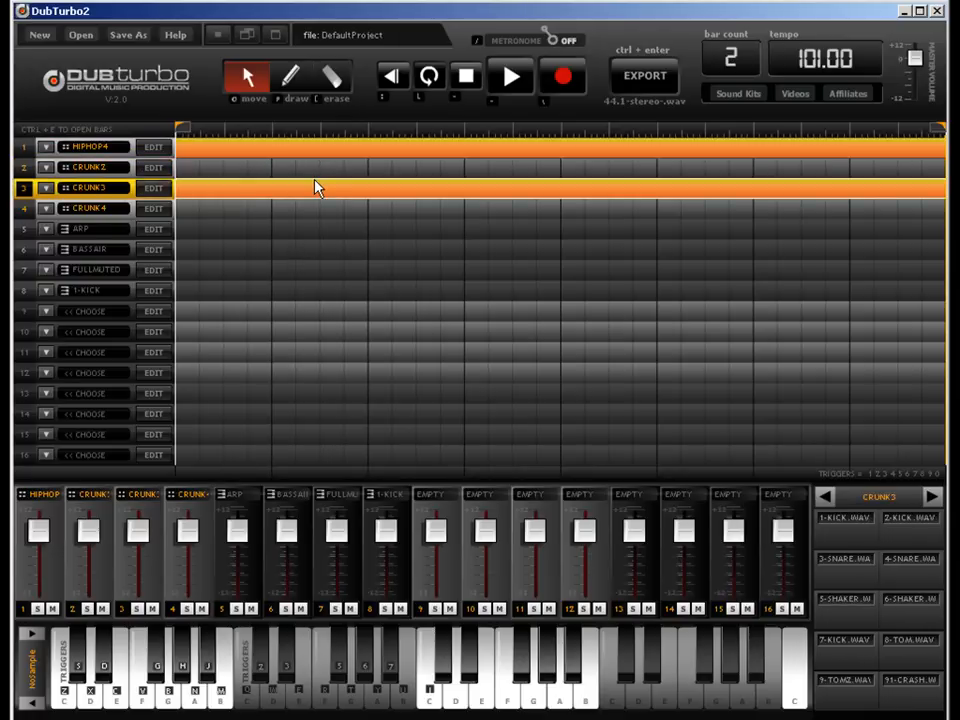
pyautogui.click(313, 169)
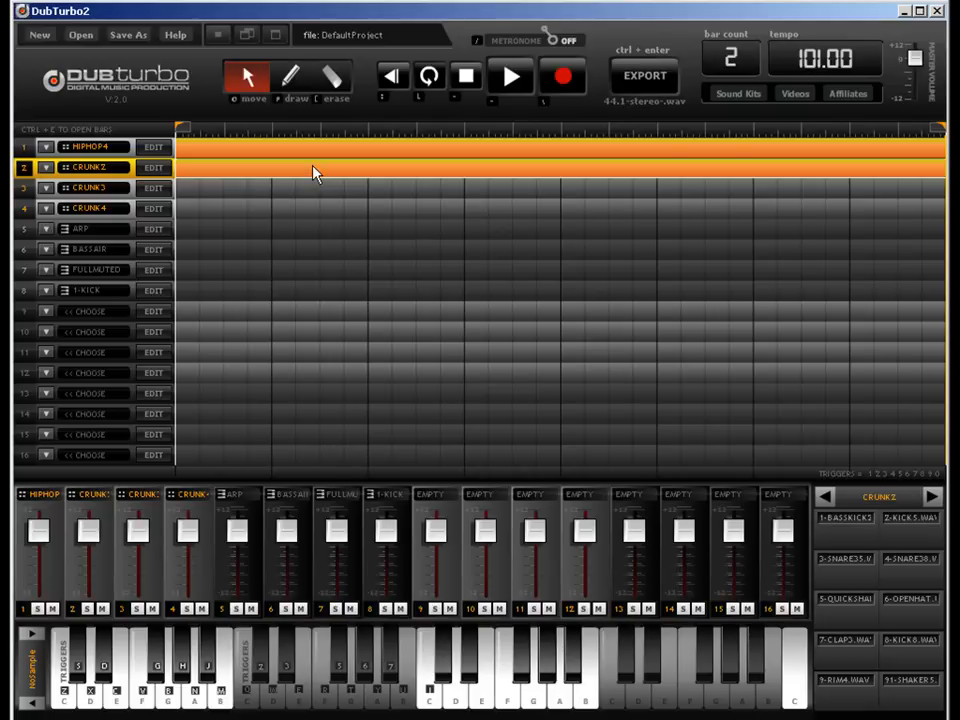
# Step: Check the copied CRUNK2 pattern in the drum editor and lower the CRUNK2 track's mixer volume
pyautogui.doubleClick(224, 175)
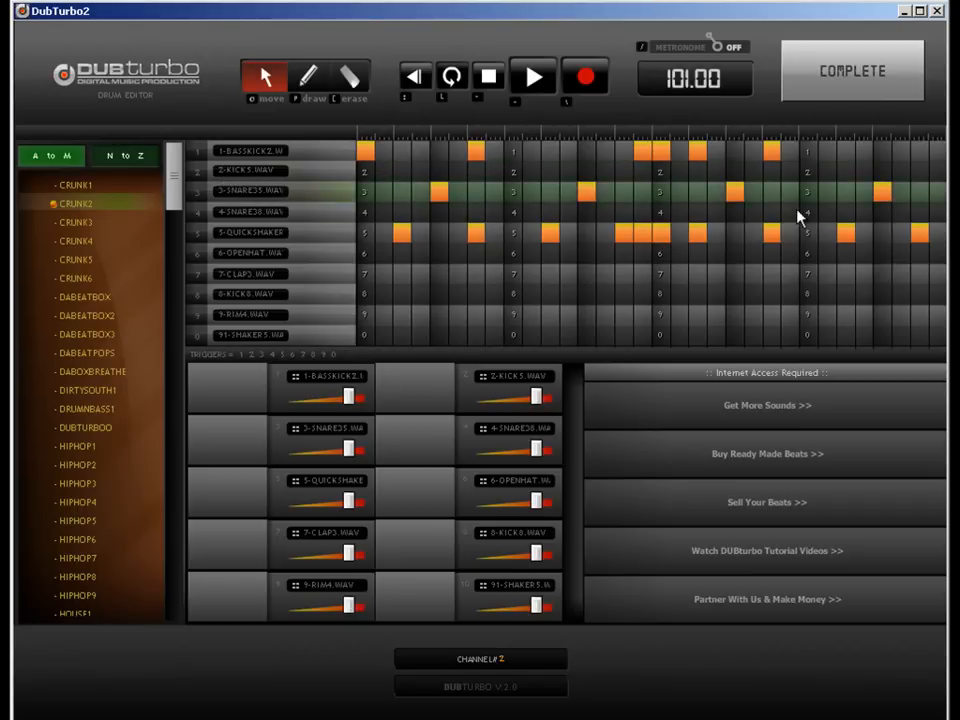
pyautogui.click(826, 76)
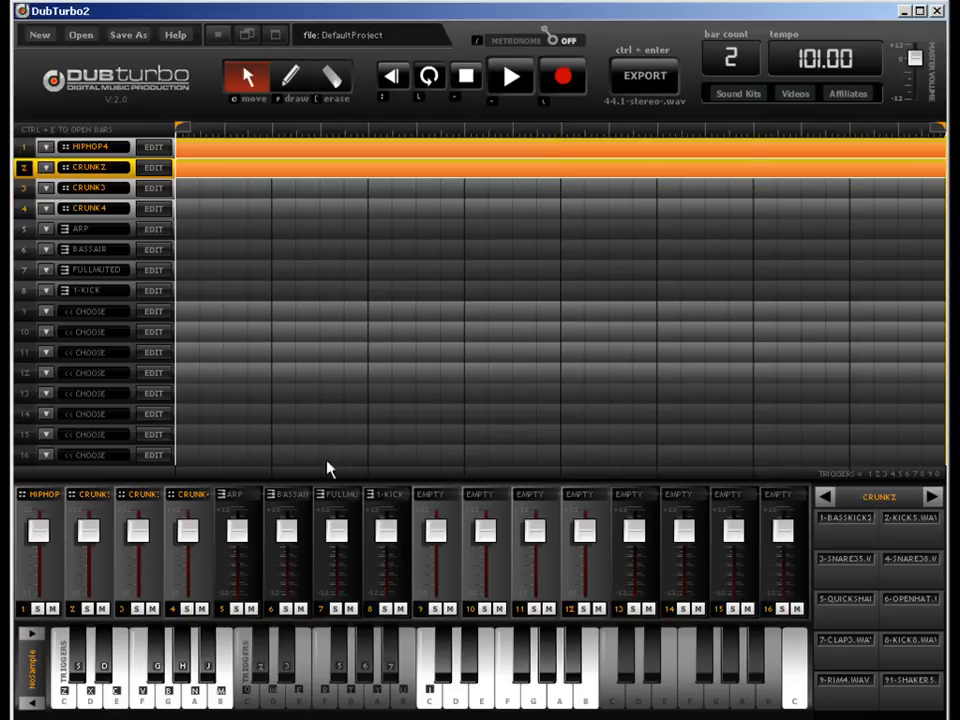
pyautogui.moveTo(88, 530); pyautogui.dragTo(85, 576)
# Step: Reopen the CRUNK2 block in the drum editor and lower the volumes of its 5-QUICKSHAKER and 1-BASSKICK2 sounds
pyautogui.doubleClick(212, 174)
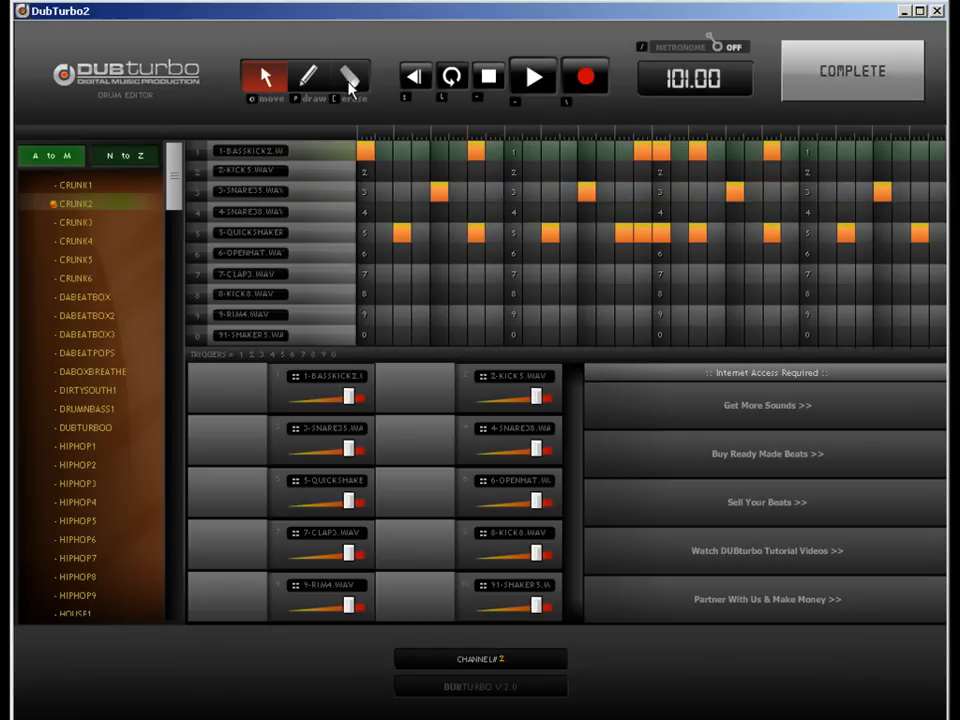
pyautogui.moveTo(348, 501); pyautogui.dragTo(304, 510)
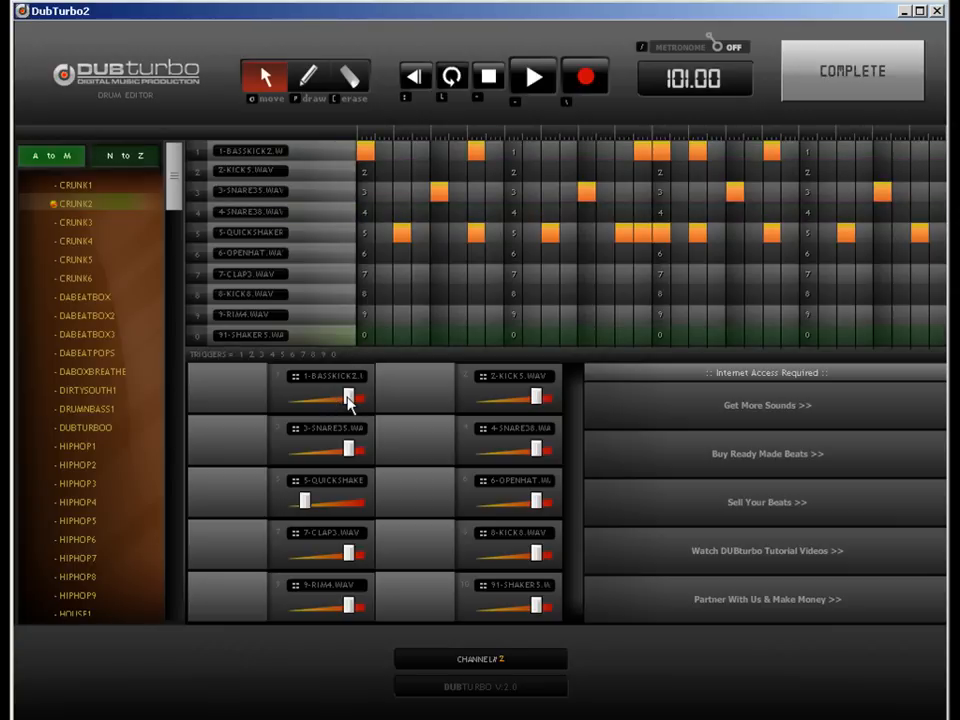
pyautogui.moveTo(349, 400); pyautogui.dragTo(333, 409)
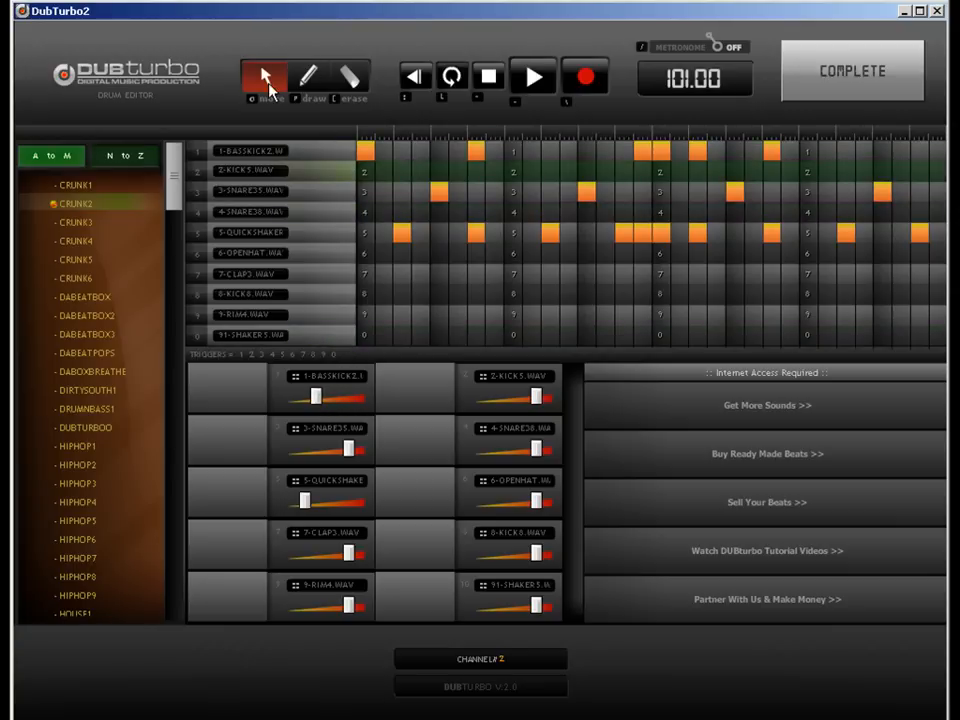
# Step: Move the 1-BASSKICK2 hits from steps 1, 7, 16 and 23 to steps 3, 11, 15 and 29
pyautogui.moveTo(365, 152); pyautogui.dragTo(402, 150)
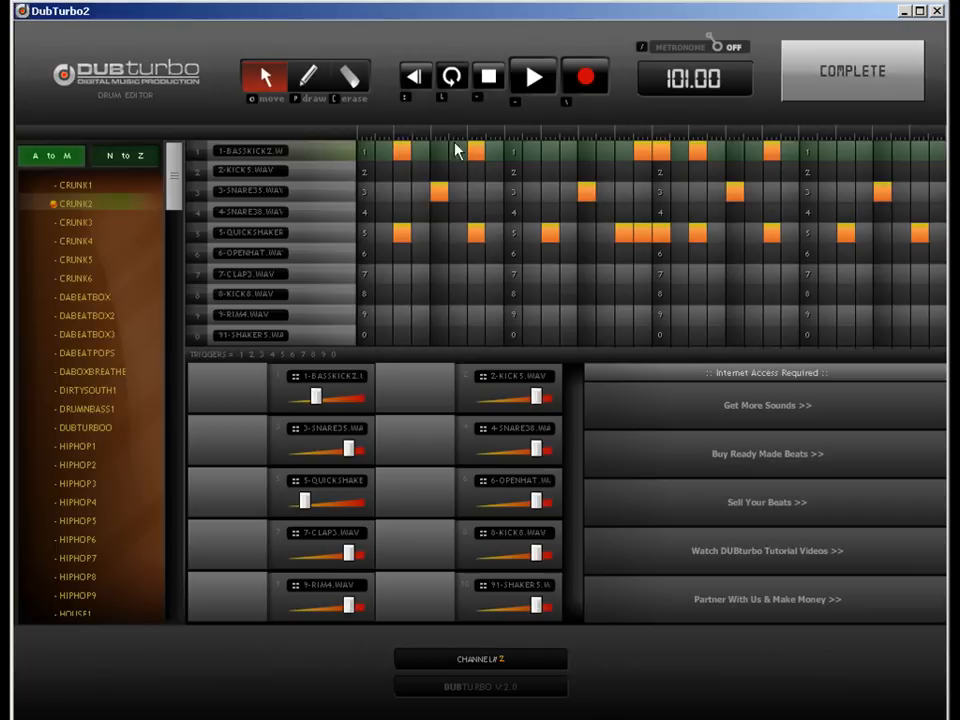
pyautogui.moveTo(563, 160); pyautogui.dragTo(557, 161)
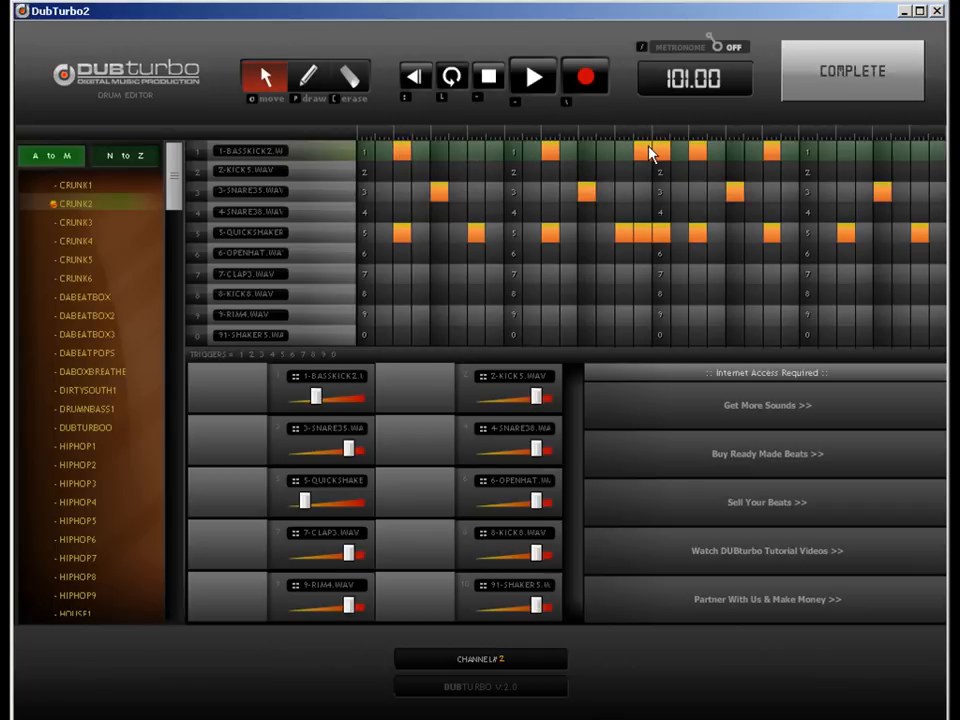
pyautogui.moveTo(651, 150); pyautogui.dragTo(624, 150)
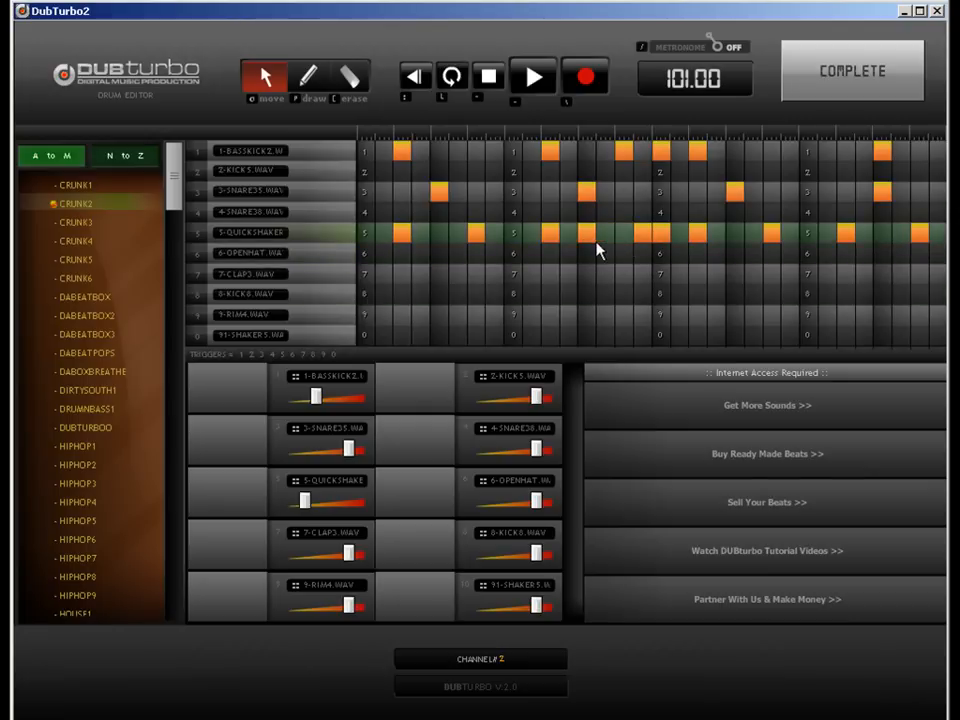
# Step: Shift 5-QUICKSHAKER hits to steps 5, 9 and 24 and draw a 6-OPENHAT hit on step 29
pyautogui.moveTo(472, 236); pyautogui.dragTo(439, 236)
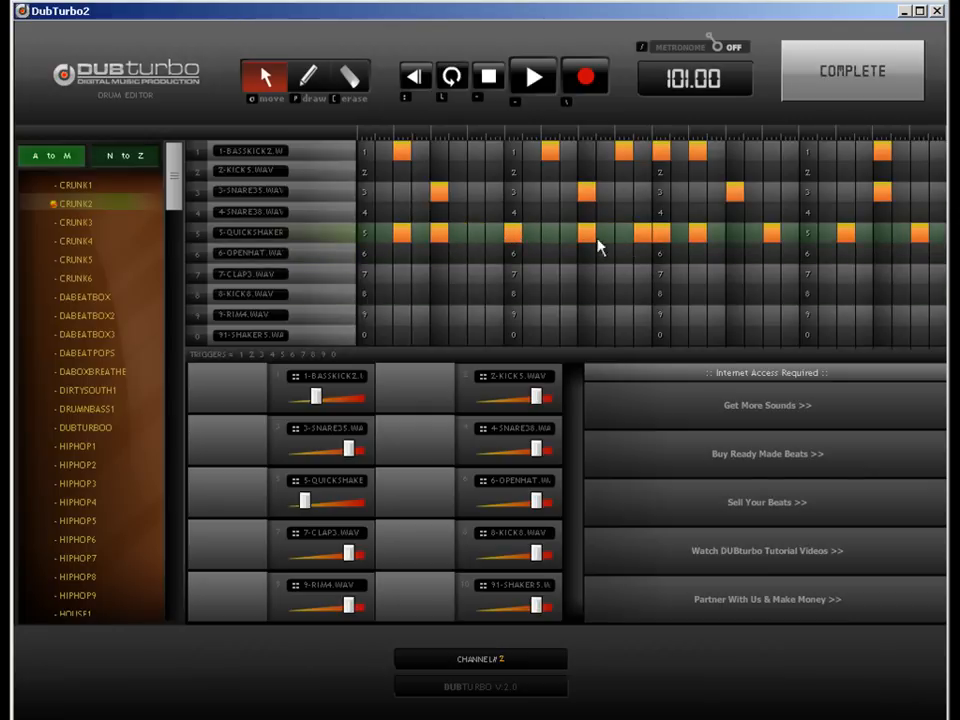
pyautogui.moveTo(771, 237); pyautogui.dragTo(799, 244)
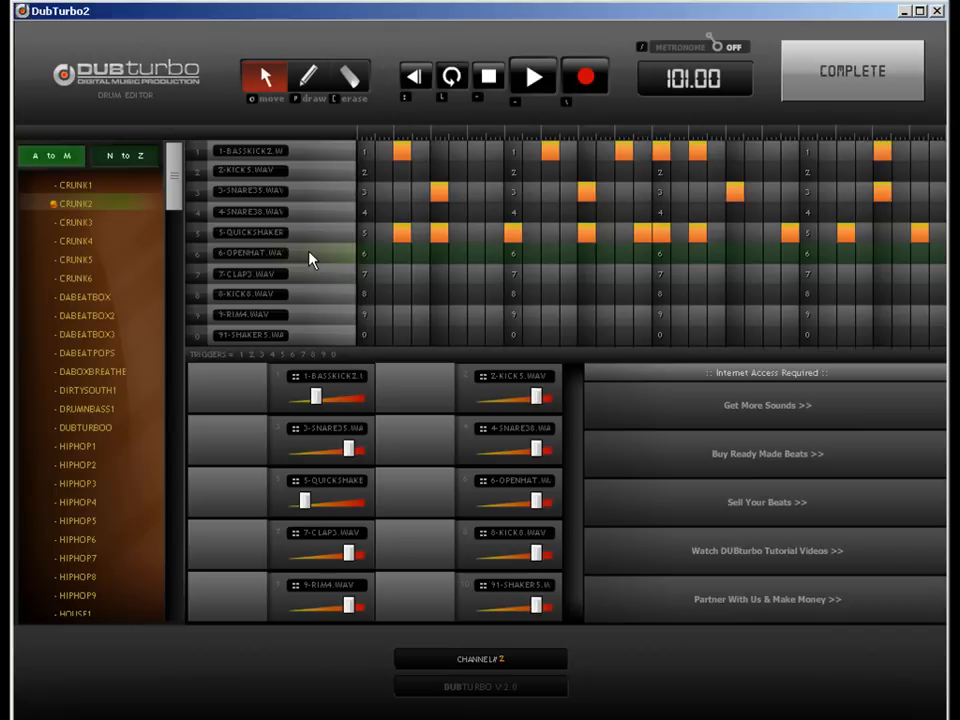
pyautogui.press('p')
pyautogui.click(883, 255)
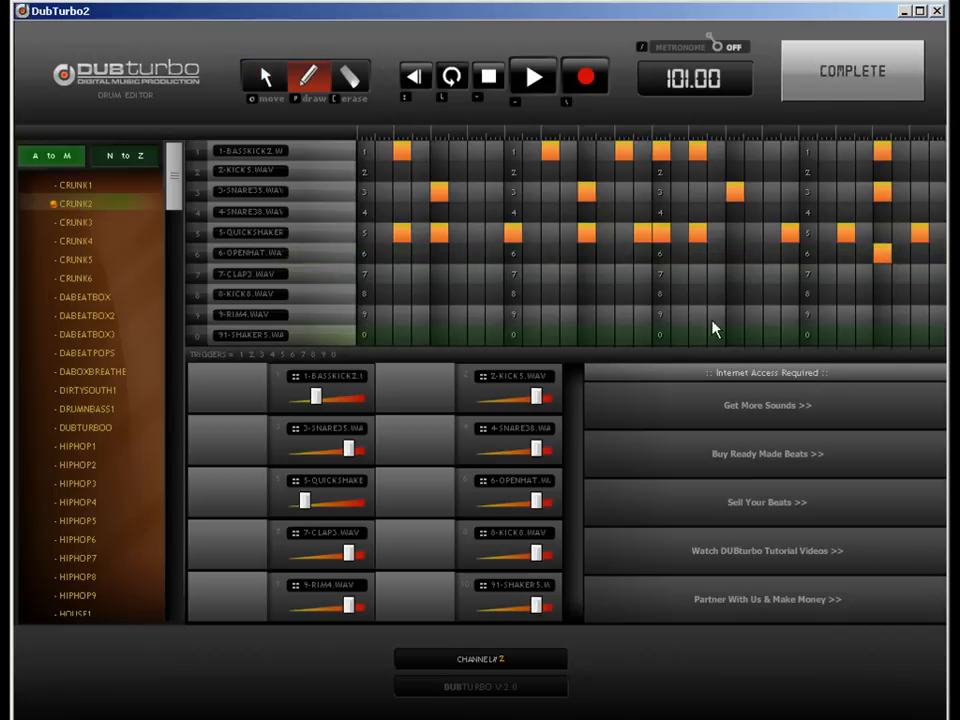
# Step: Return to the project view and raise the CRUNK2 track's mixer volume to the level of the other tracks
pyautogui.click(816, 88)
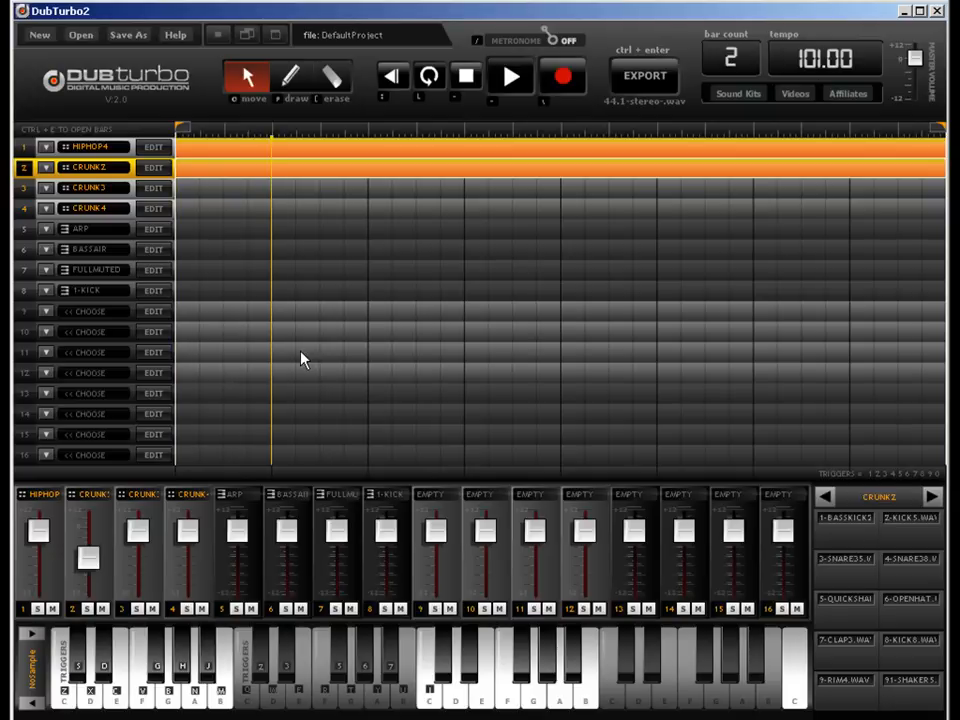
pyautogui.moveTo(90, 560); pyautogui.dragTo(94, 532)
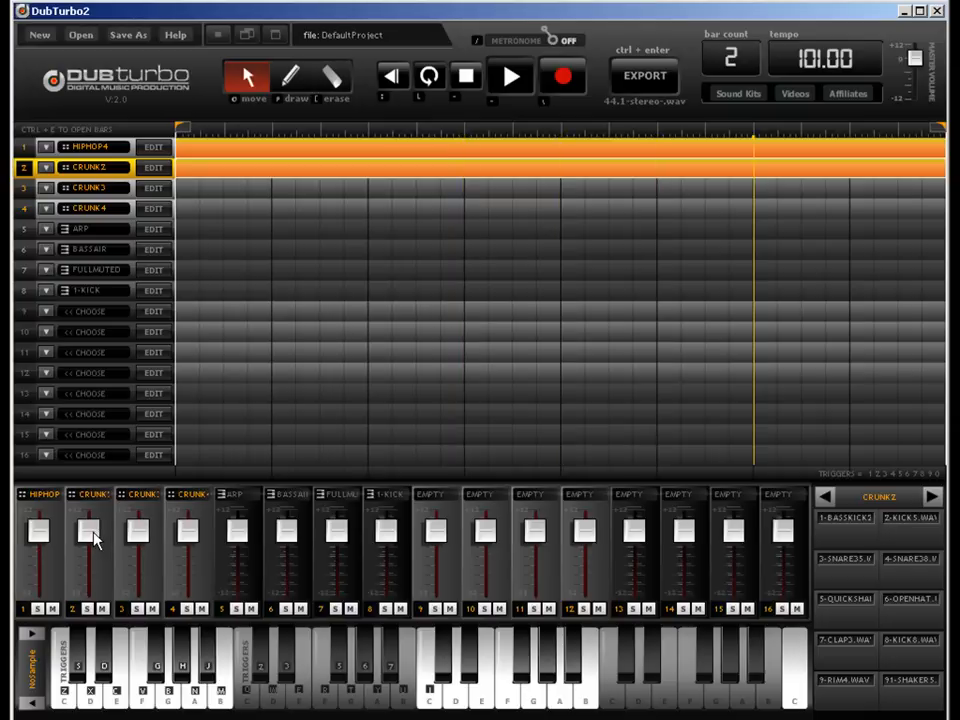
# Step: Lower the CRUNK2 track's mixer volume and slightly lower the volume of its 3-SNARE35 sound in the drum editor, returning to the project view
pyautogui.moveTo(92, 538); pyautogui.dragTo(90, 552)
pyautogui.hotkey('ctrl', 'e')
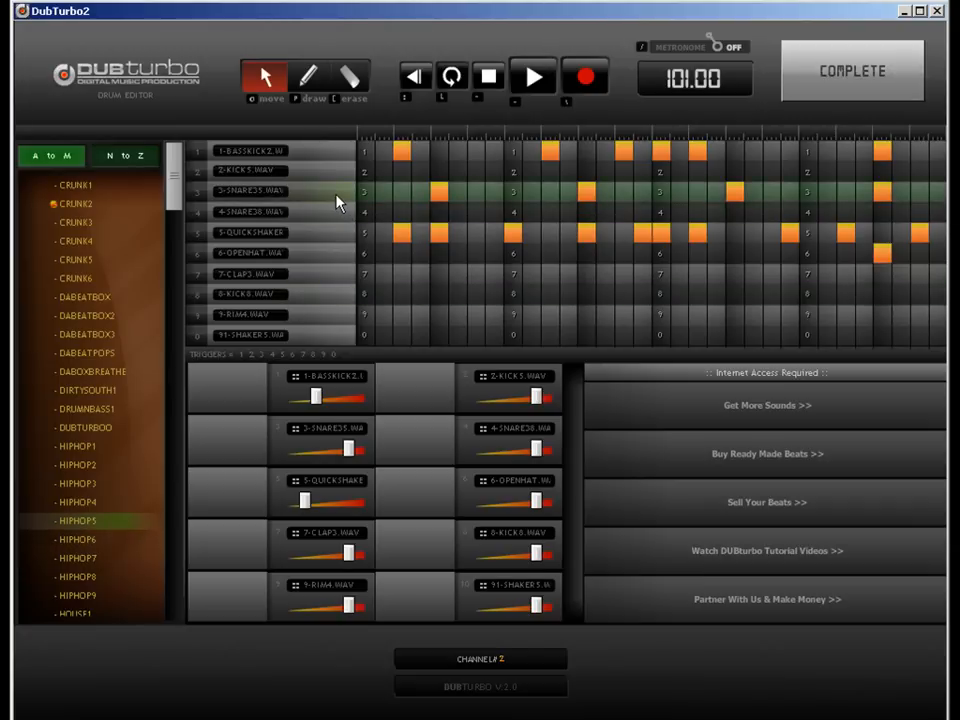
pyautogui.moveTo(340, 455); pyautogui.dragTo(337, 456)
pyautogui.click(864, 68)
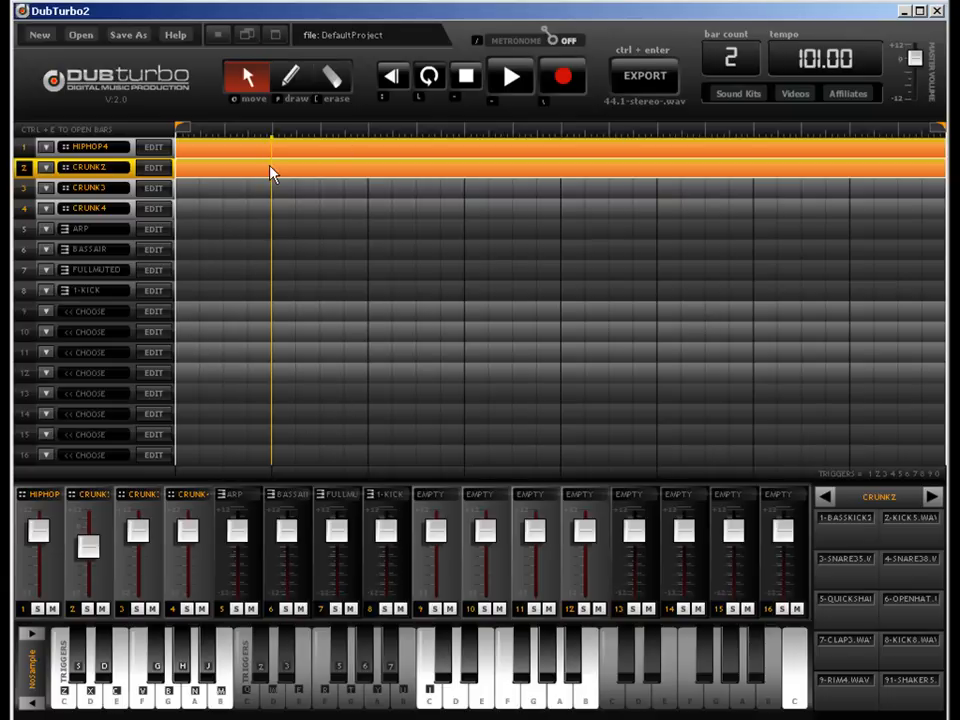
# Step: Cycle repeatedly through the draw, erase and move tools in the project view, ending on the move tool
pyautogui.press('p')
pyautogui.press('[')
pyautogui.press('p')
pyautogui.press('o')
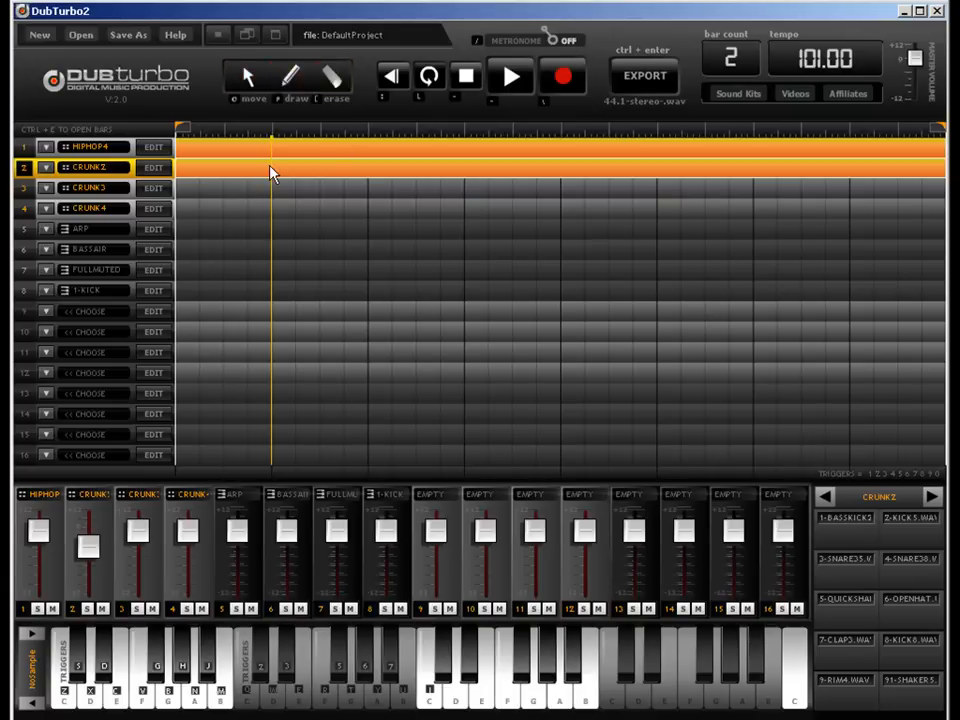
pyautogui.press('[')
pyautogui.press('p')
pyautogui.press('o')
pyautogui.press('[')
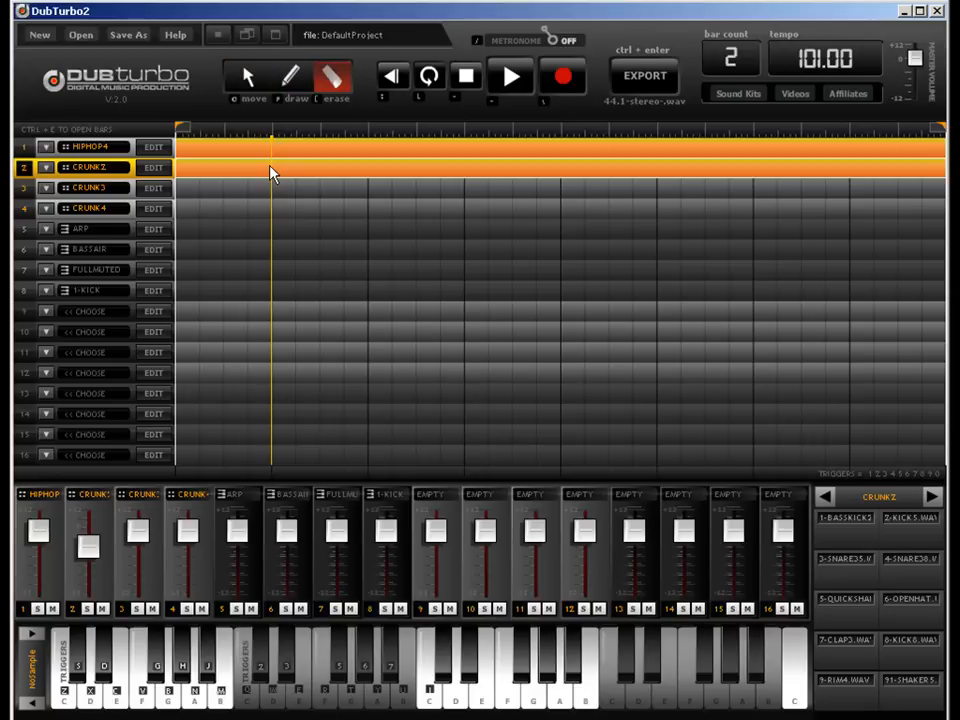
pyautogui.press('o')
pyautogui.press('p')
pyautogui.press('[')
pyautogui.press('o')
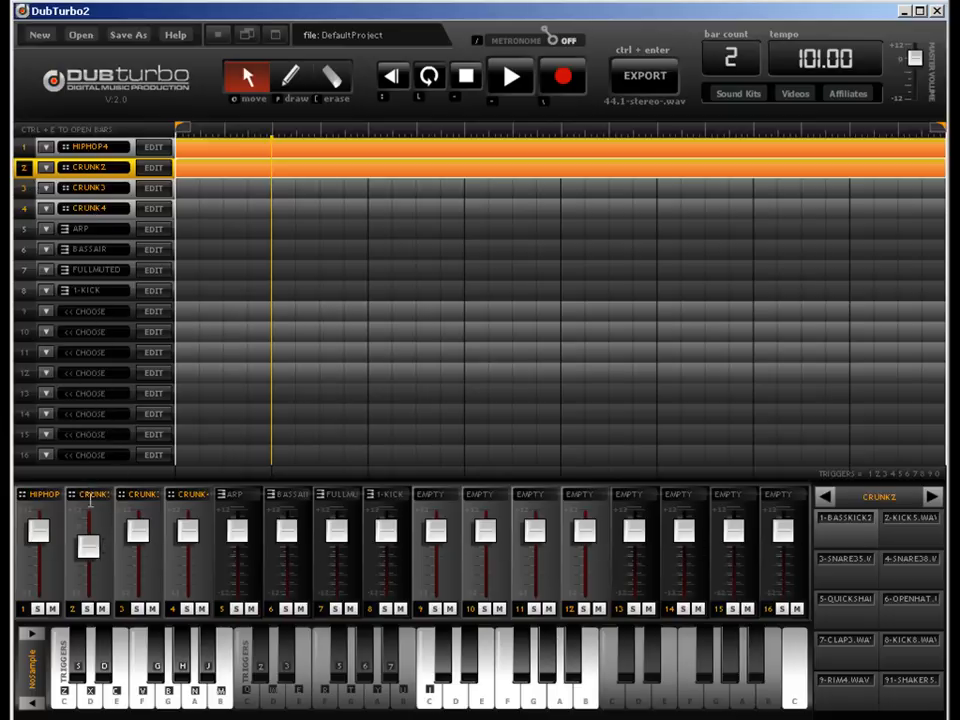
# Step: Try the solo and mute controls of the CRUNK2 track in the mixer
pyautogui.click(87, 608)
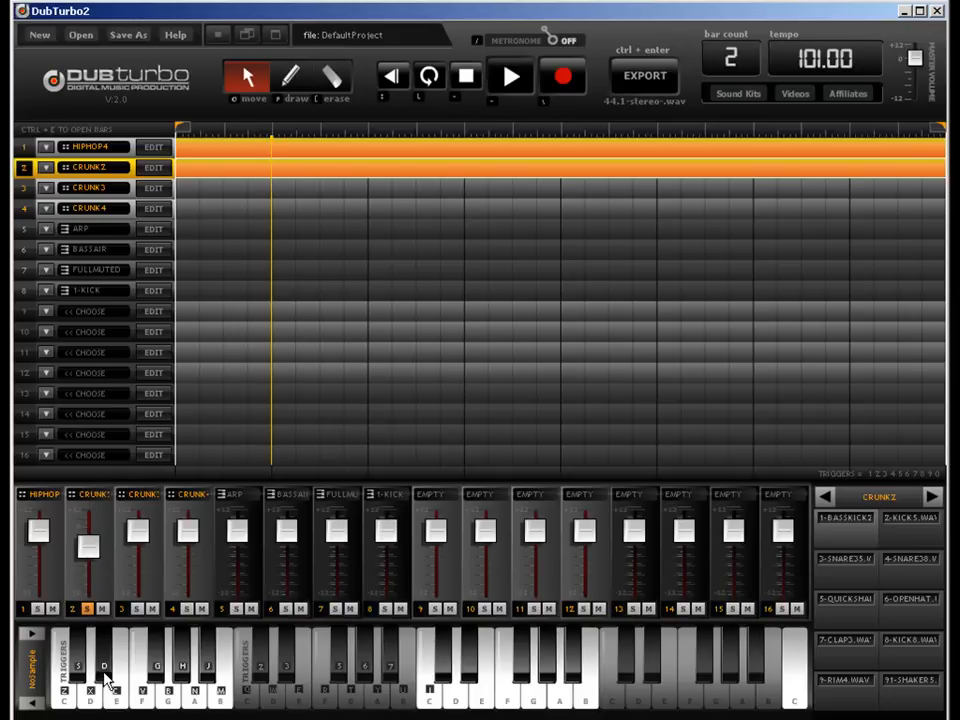
pyautogui.click(88, 609)
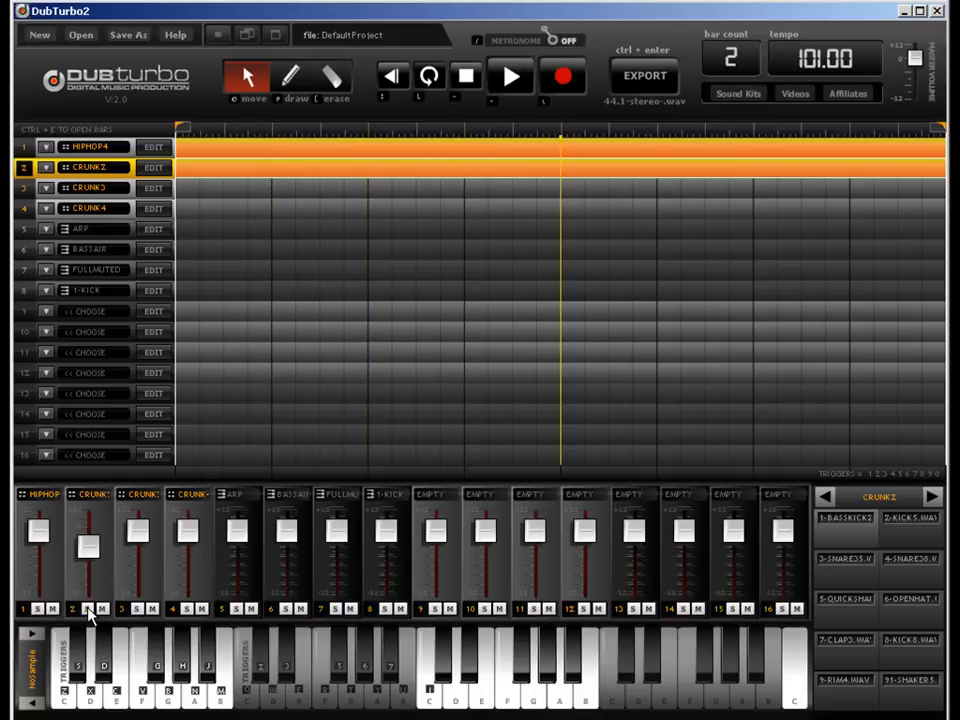
pyautogui.click(103, 609)
# Step: Set the type of empty track 9 to Keys
pyautogui.click(46, 313)
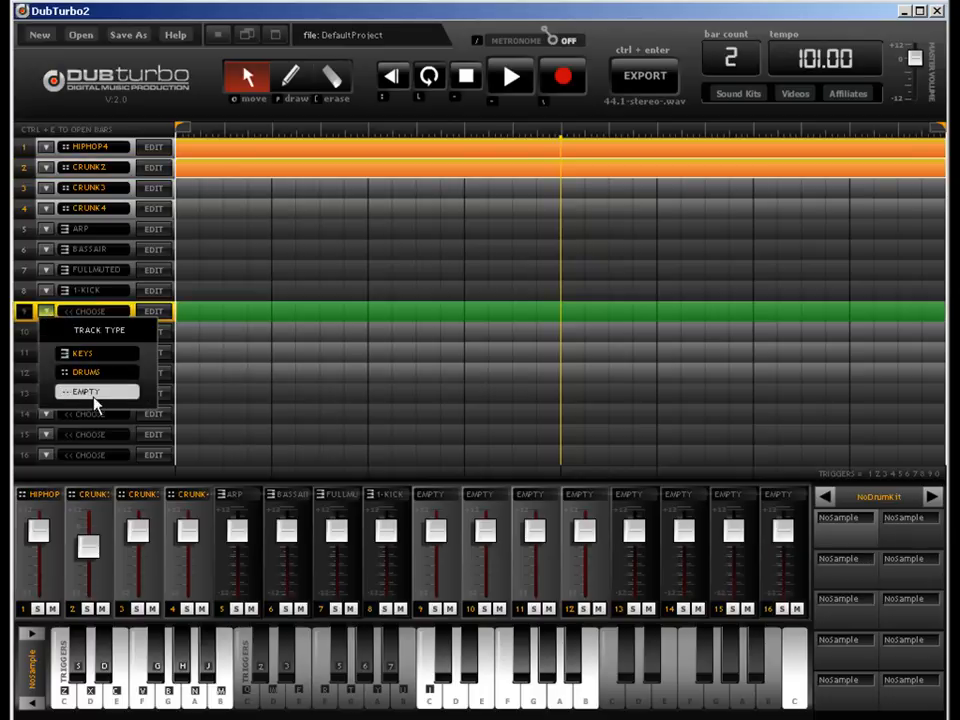
pyautogui.click(105, 358)
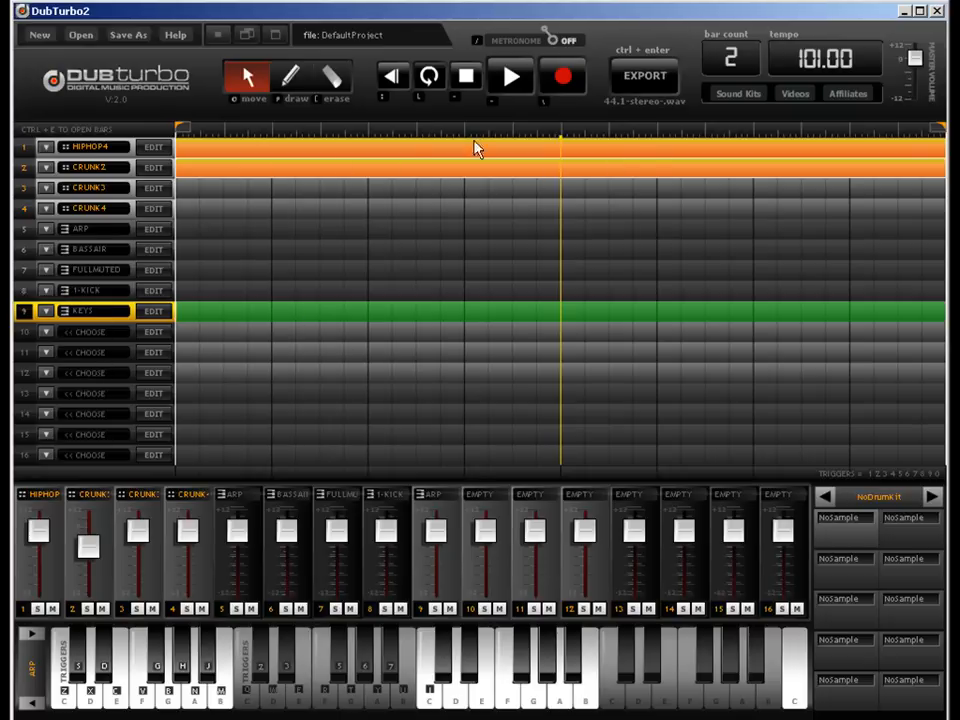
# Step: Draw a full-length block on the ARP track and open it in the key editor
pyautogui.click(290, 80)
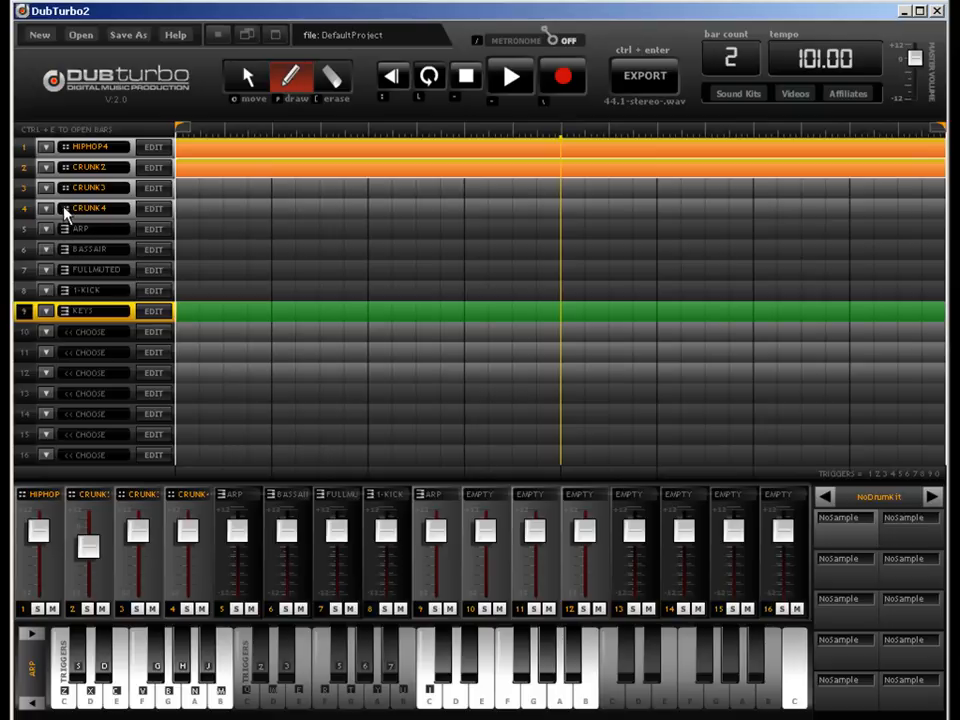
pyautogui.click(190, 236)
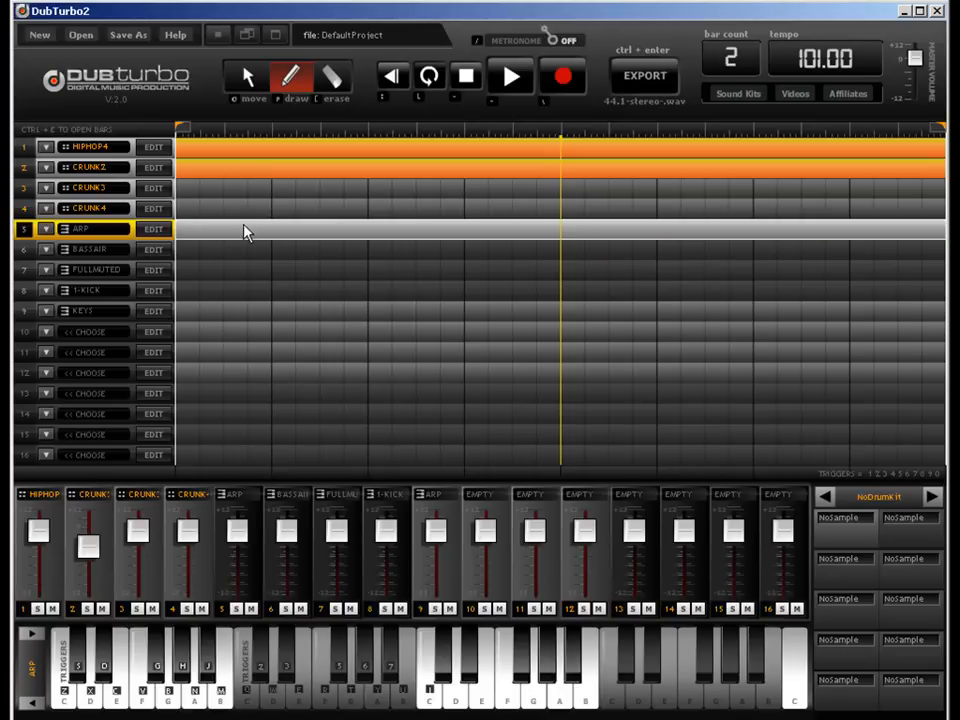
pyautogui.hotkey('ctrl', 'e')
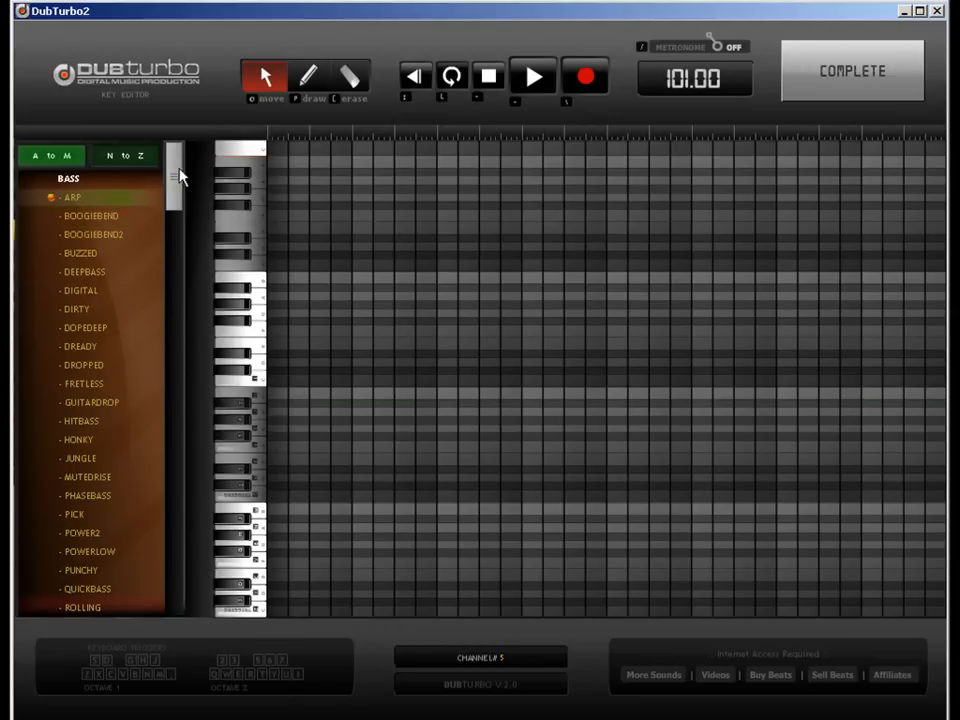
# Step: Browse the sound library and try the 3-SNAREJ, DANCE and BREAKIT sounds on channel 5
pyautogui.click(111, 156)
pyautogui.click(70, 157)
pyautogui.moveTo(176, 156); pyautogui.dragTo(176, 210)
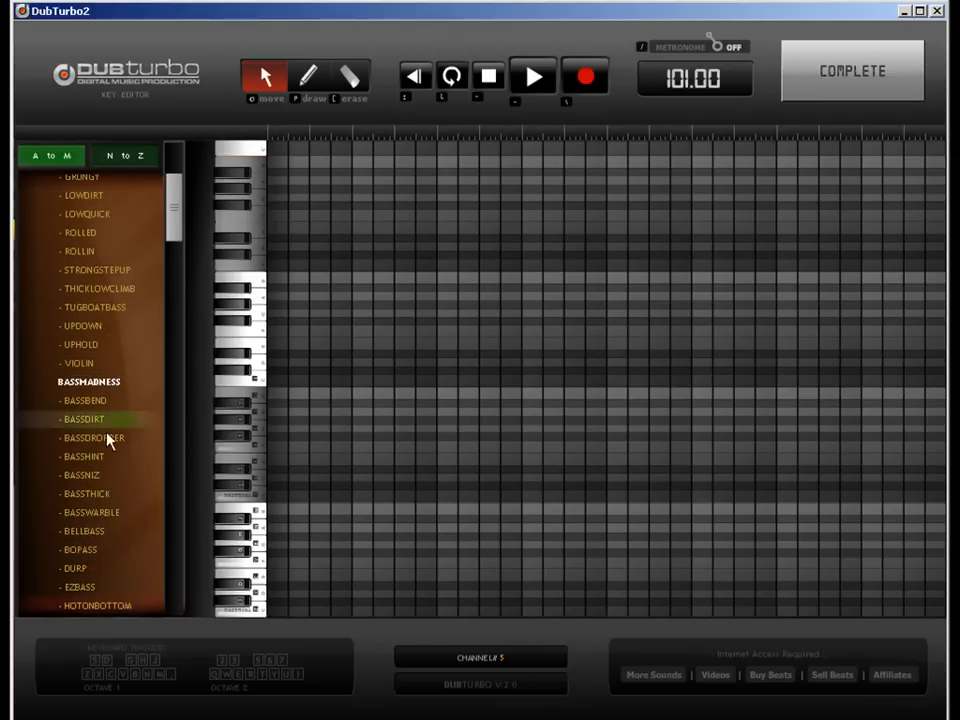
pyautogui.moveTo(170, 236); pyautogui.dragTo(283, 540)
pyautogui.click(137, 155)
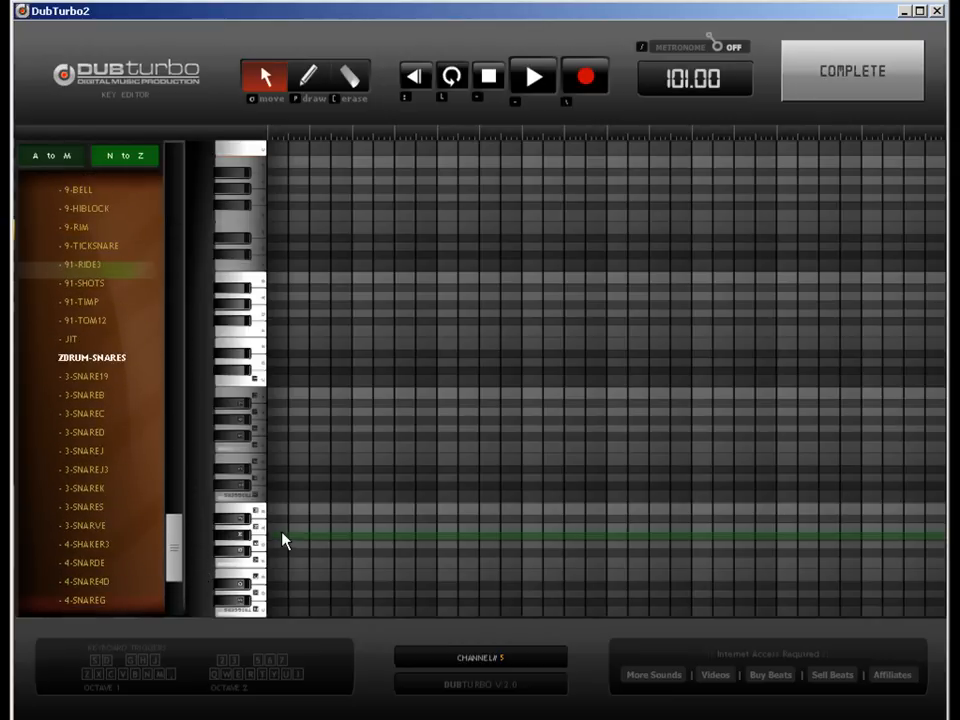
pyautogui.click(68, 451)
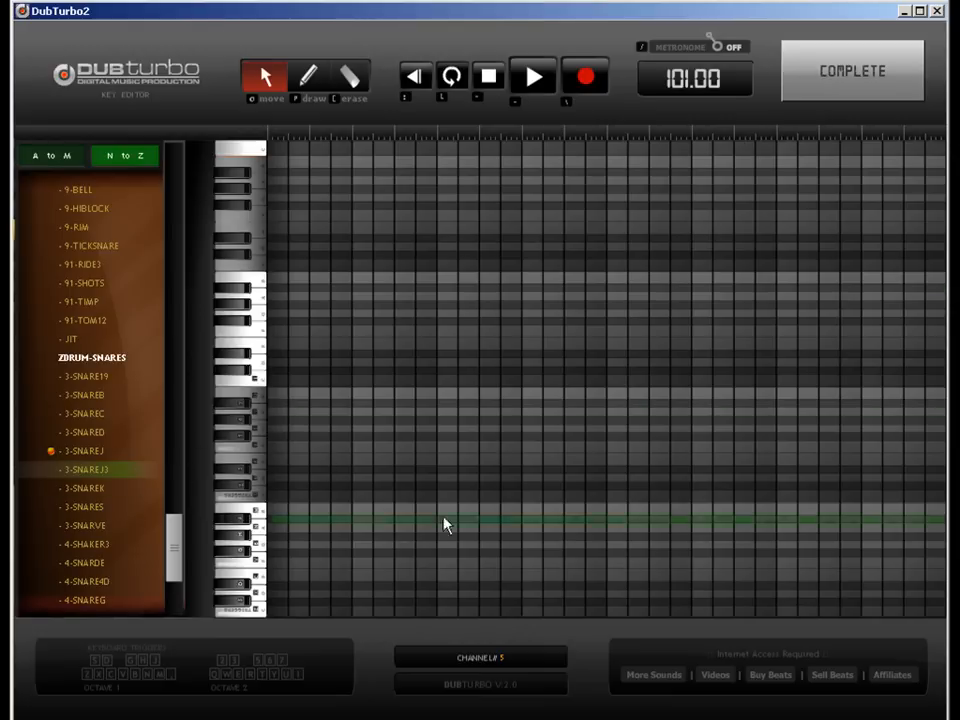
pyautogui.moveTo(174, 543); pyautogui.dragTo(176, 414)
pyautogui.click(96, 514)
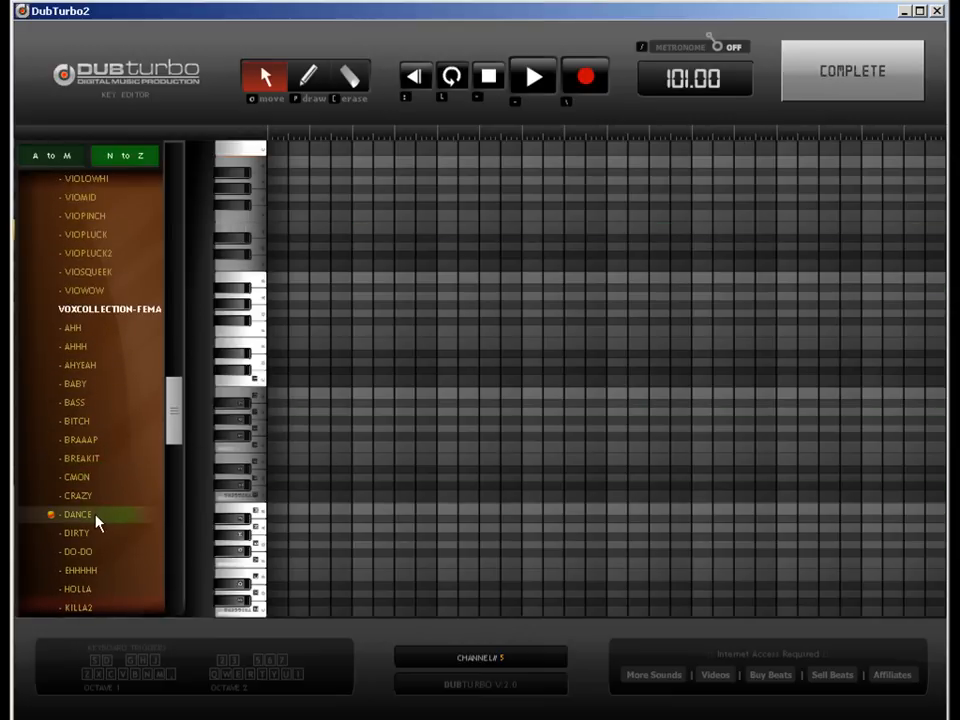
pyautogui.click(85, 458)
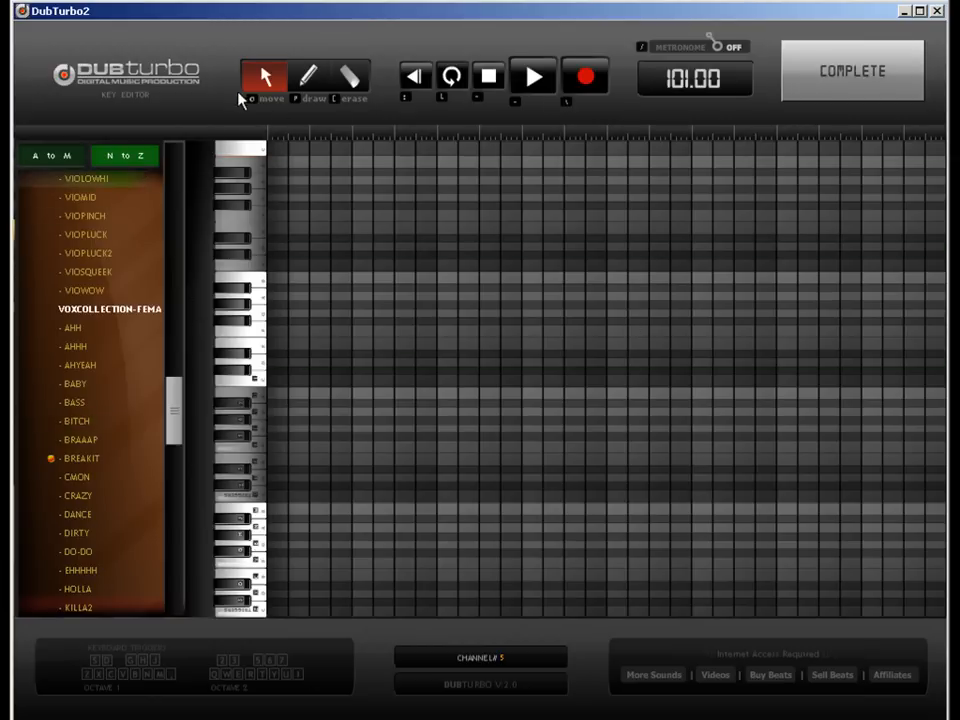
# Step: Load the HORN2 sound and draw notes on the second-octave C at steps 1, 11 and 17, D# at 13 and 15, and D at 14
pyautogui.click(80, 158)
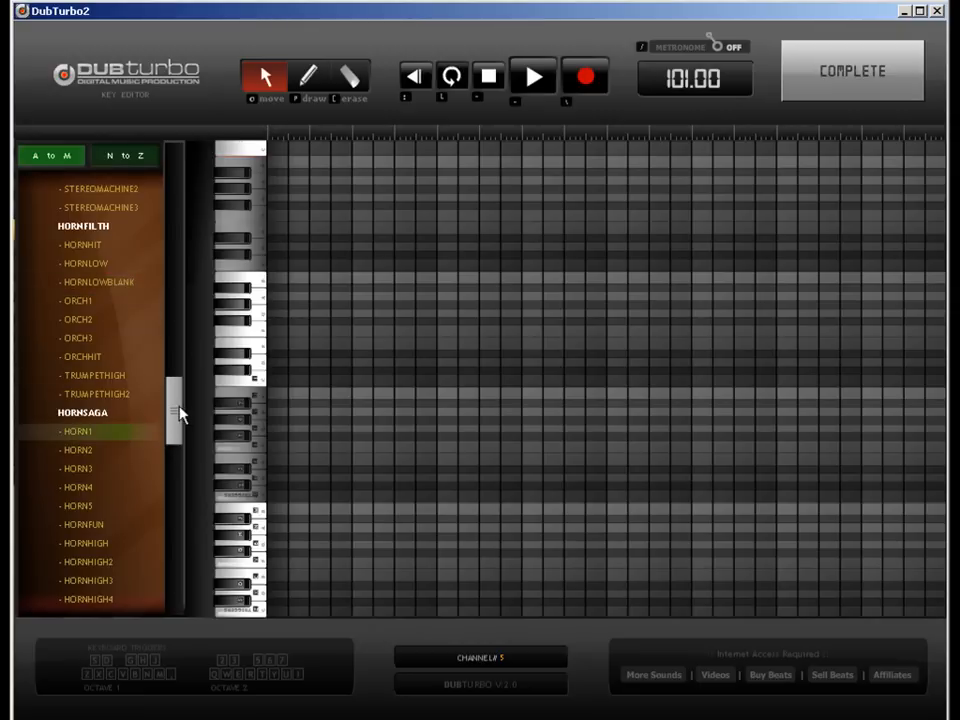
pyautogui.click(86, 452)
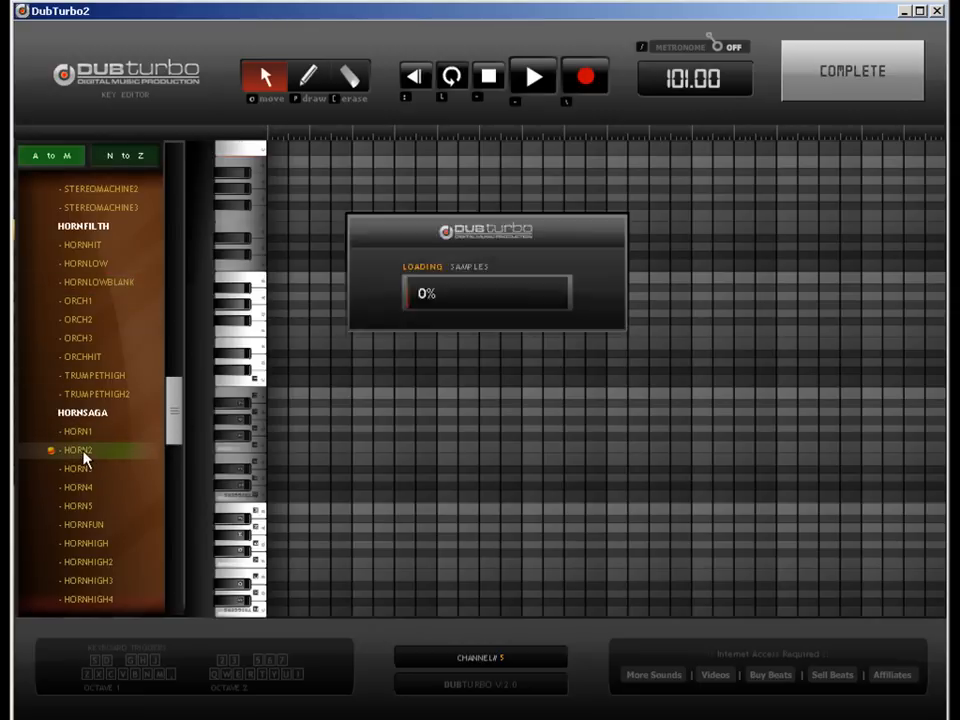
pyautogui.click(307, 76)
pyautogui.click(284, 498)
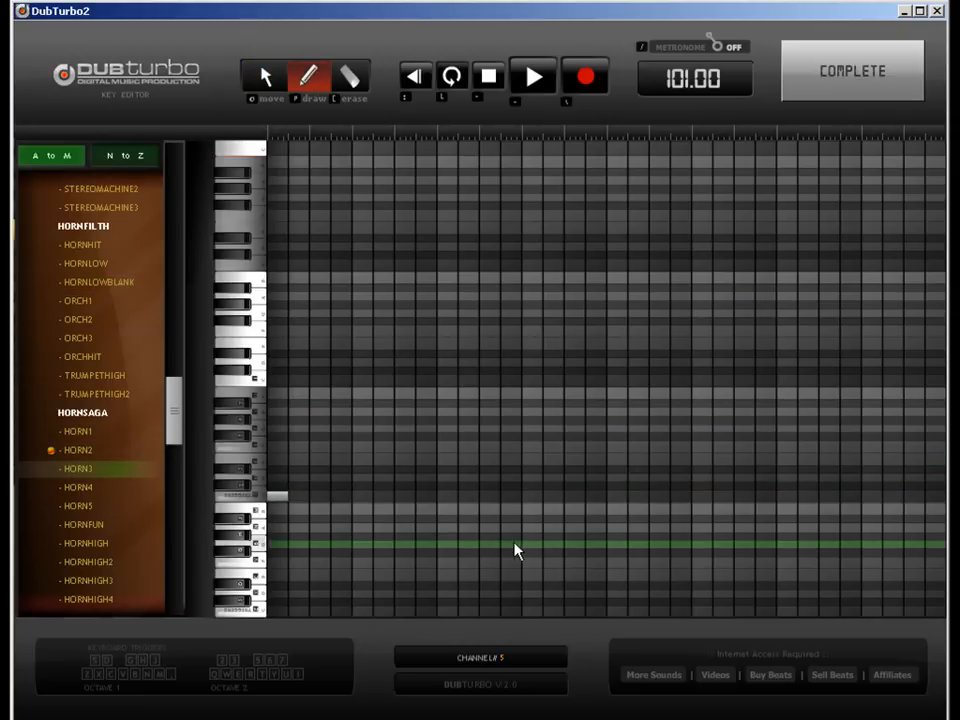
pyautogui.click(487, 497)
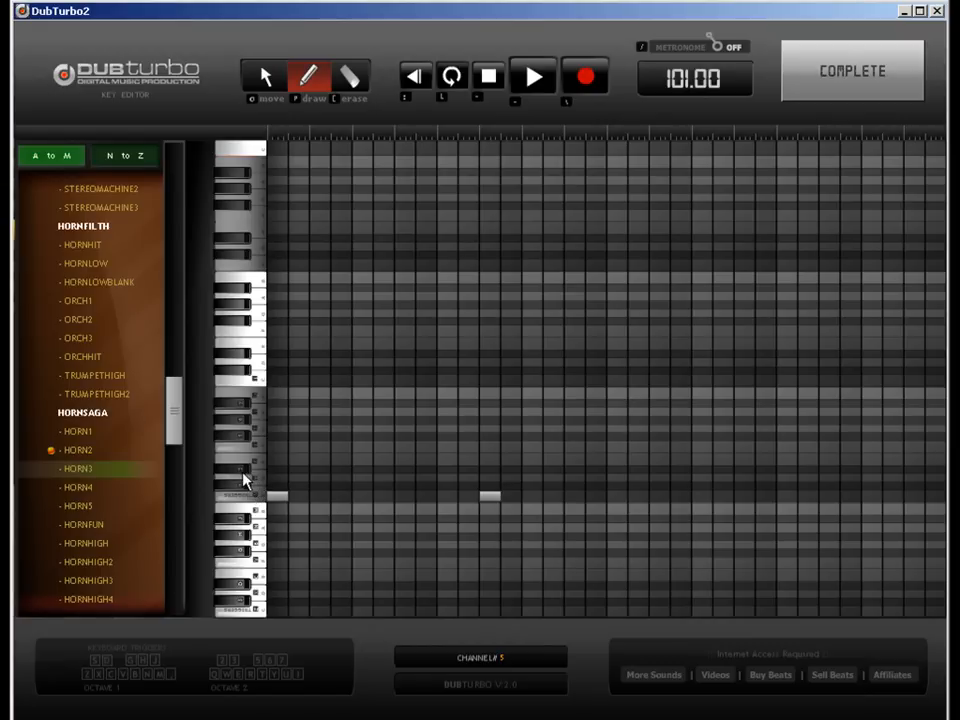
pyautogui.click(530, 470)
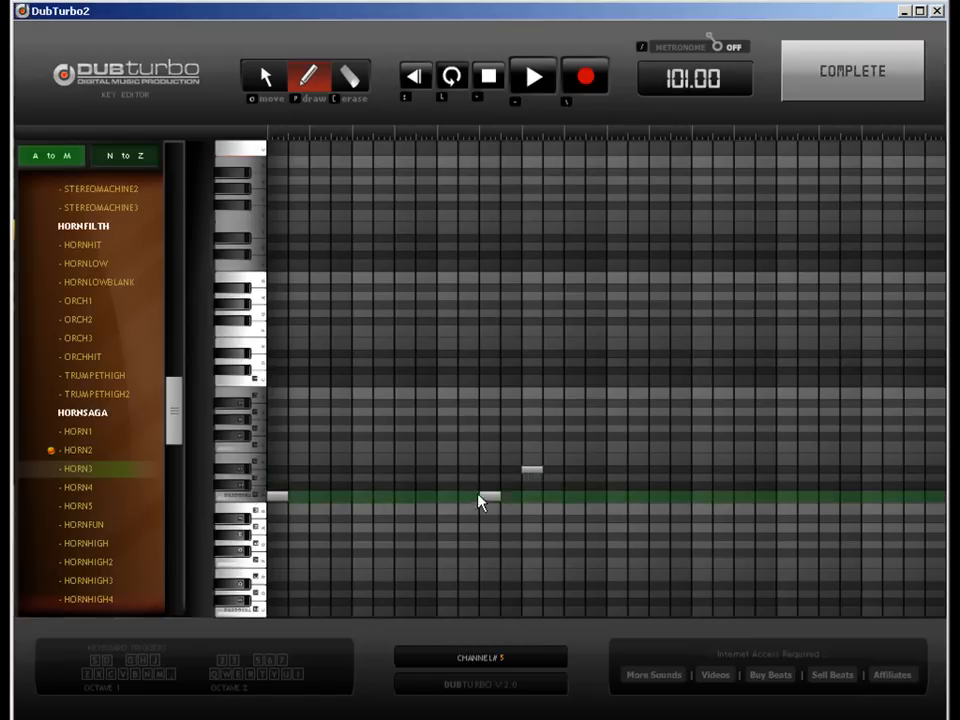
pyautogui.click(553, 477)
pyautogui.click(575, 469)
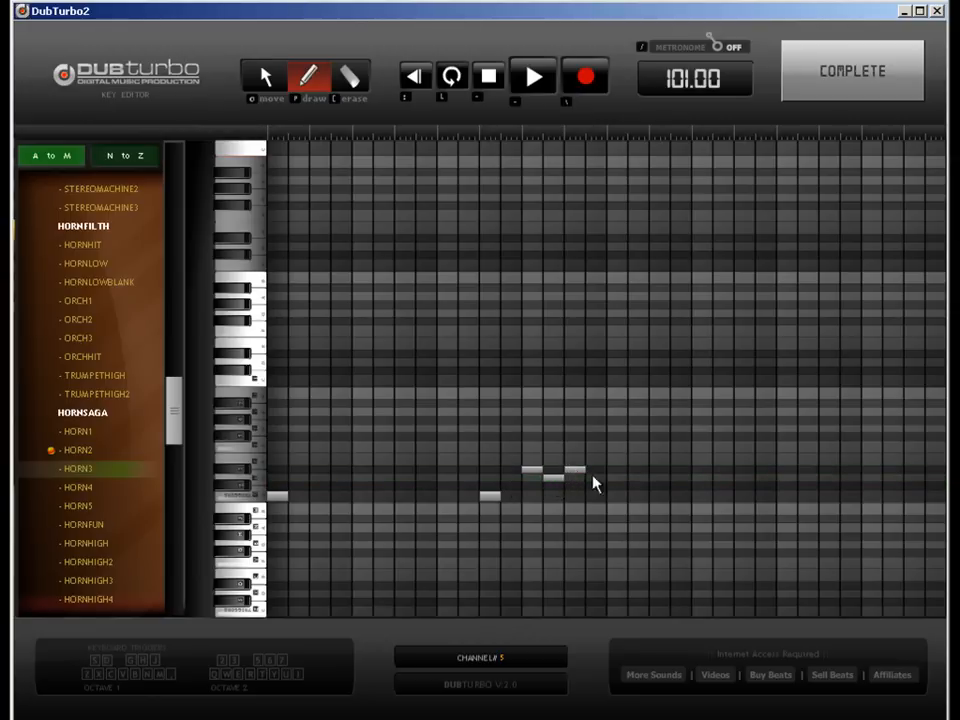
pyautogui.click(617, 496)
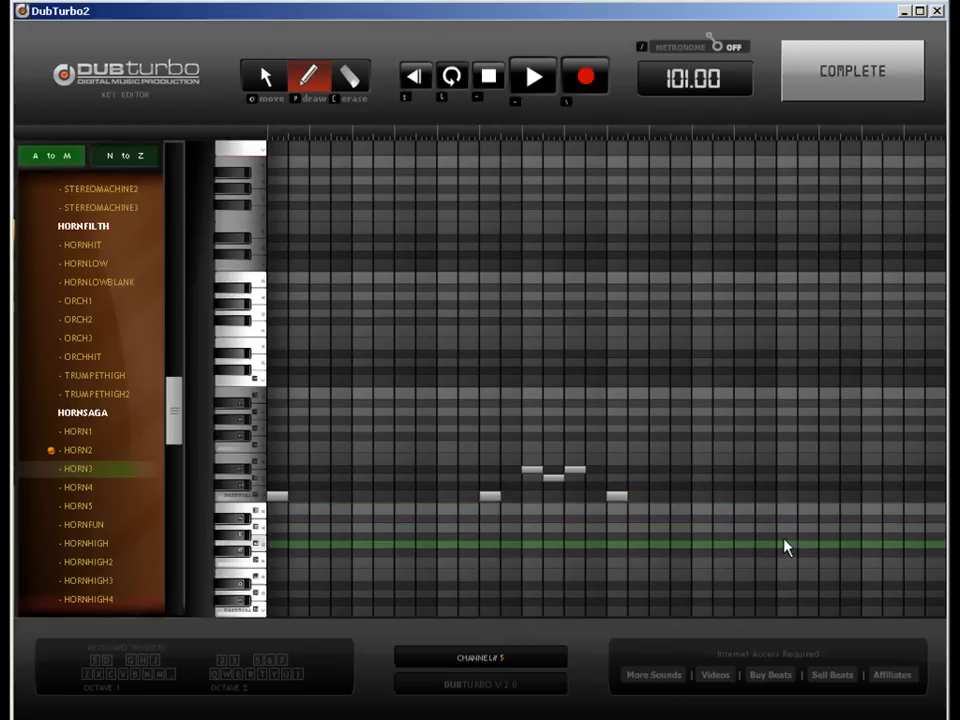
# Step: Continue the horn melody with a lower G# note on step 21 and G notes on steps 23, 25, 27 and 29
pyautogui.click(702, 536)
pyautogui.click(744, 545)
pyautogui.click(787, 547)
pyautogui.click(829, 548)
pyautogui.click(872, 545)
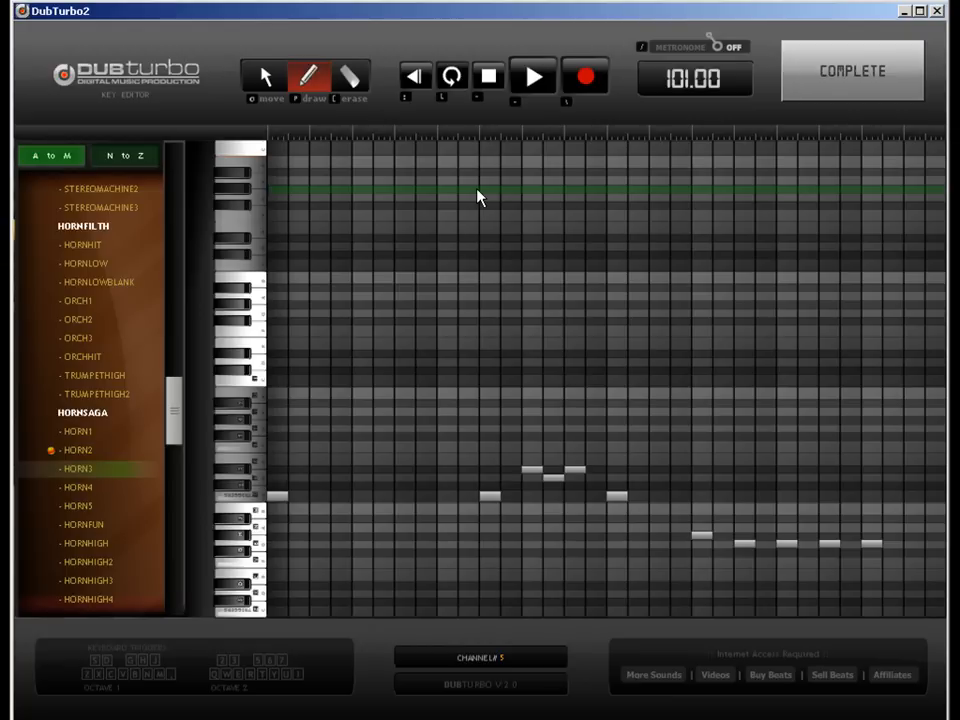
# Step: Move the G note from step 27 to step 26 and add G notes on steps 28 and 31
pyautogui.click(268, 78)
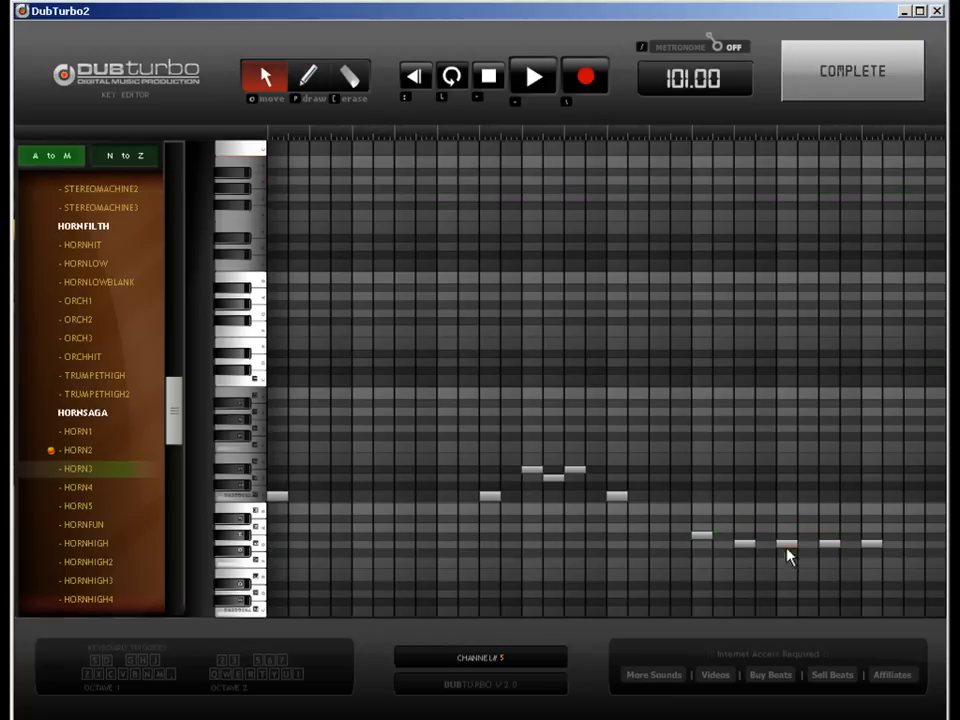
pyautogui.click(844, 543)
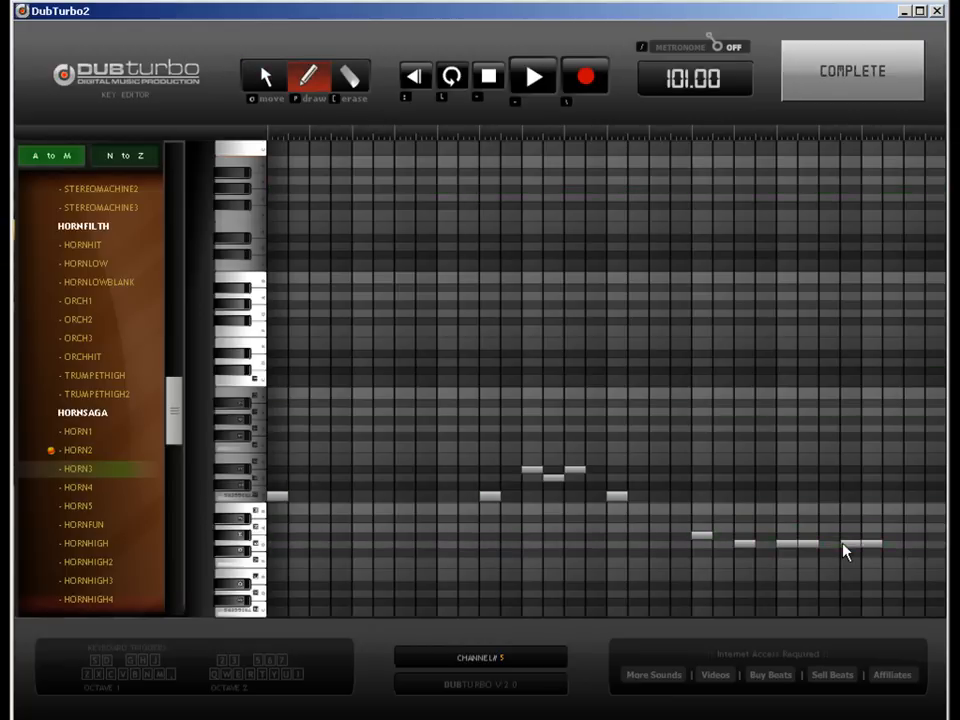
pyautogui.click(906, 543)
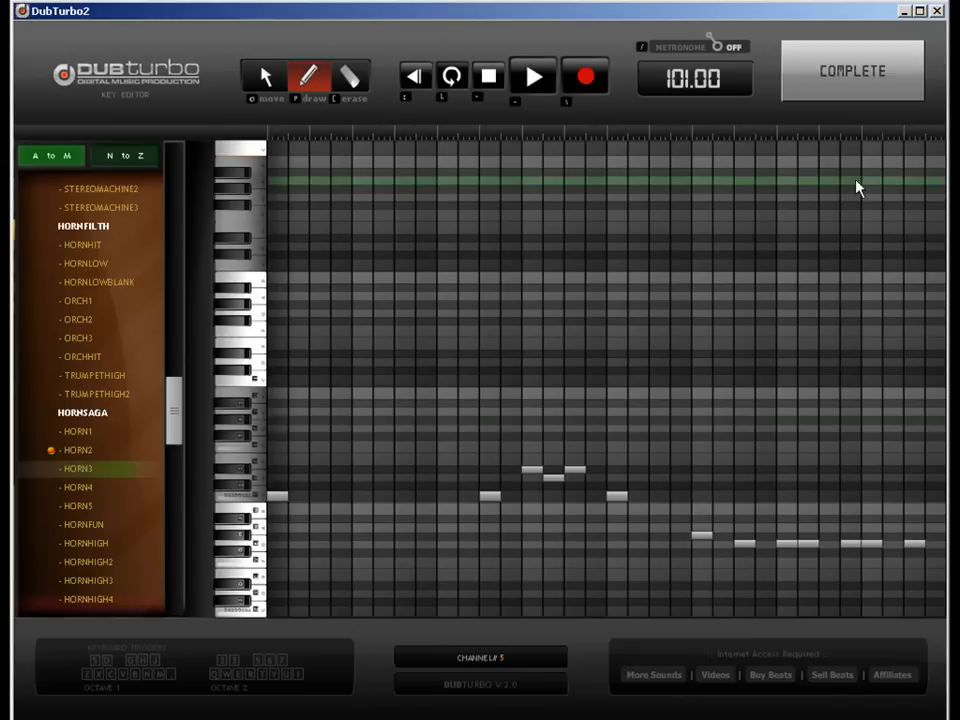
# Step: Reopen the horn block, try HORN3, HORN4 and HORN5, and set its sound to HORNFUN before returning to the project view
pyautogui.click(862, 88)
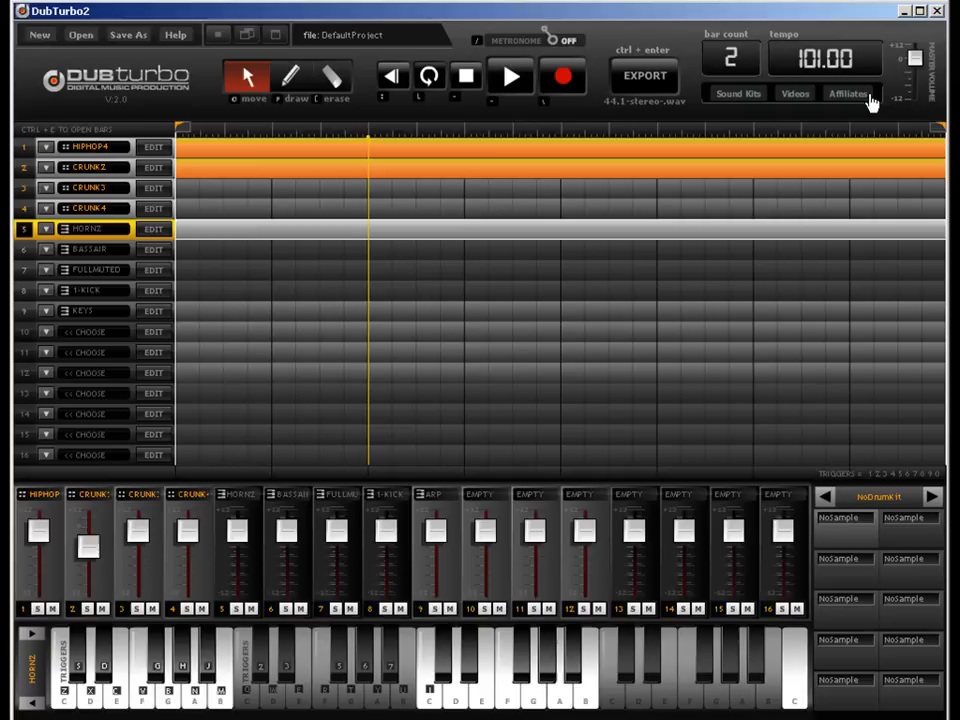
pyautogui.click(190, 238)
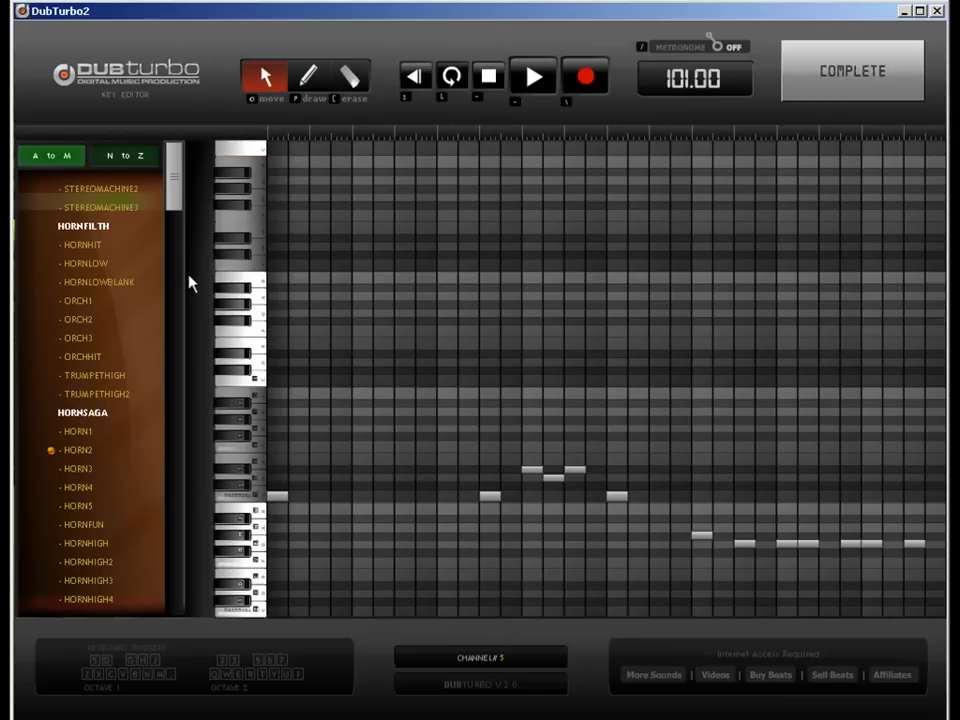
pyautogui.click(84, 472)
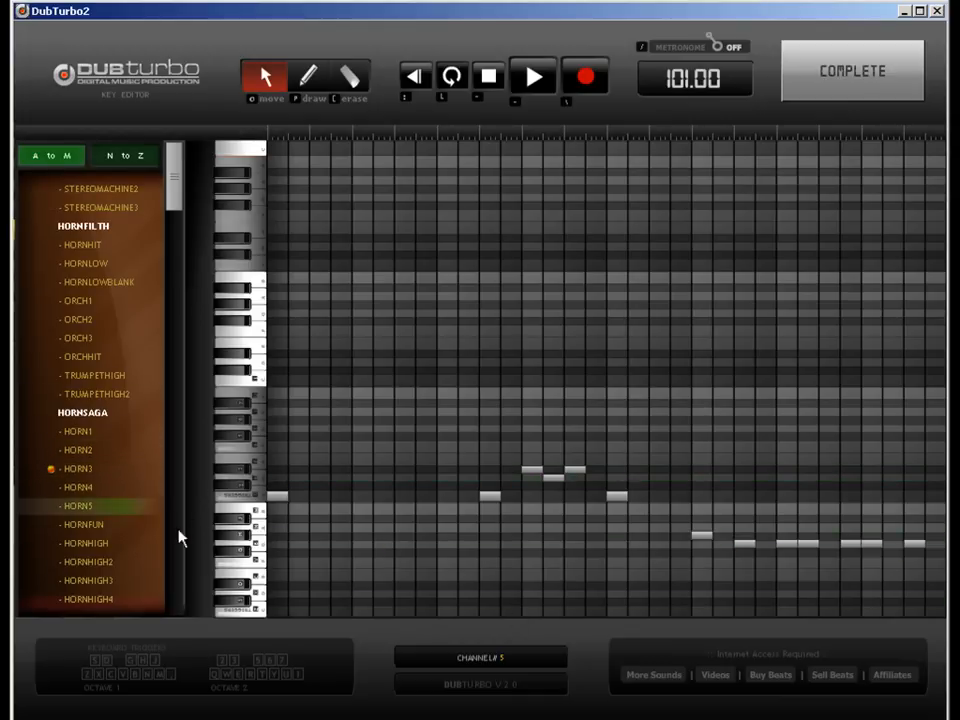
pyautogui.click(99, 493)
pyautogui.click(99, 507)
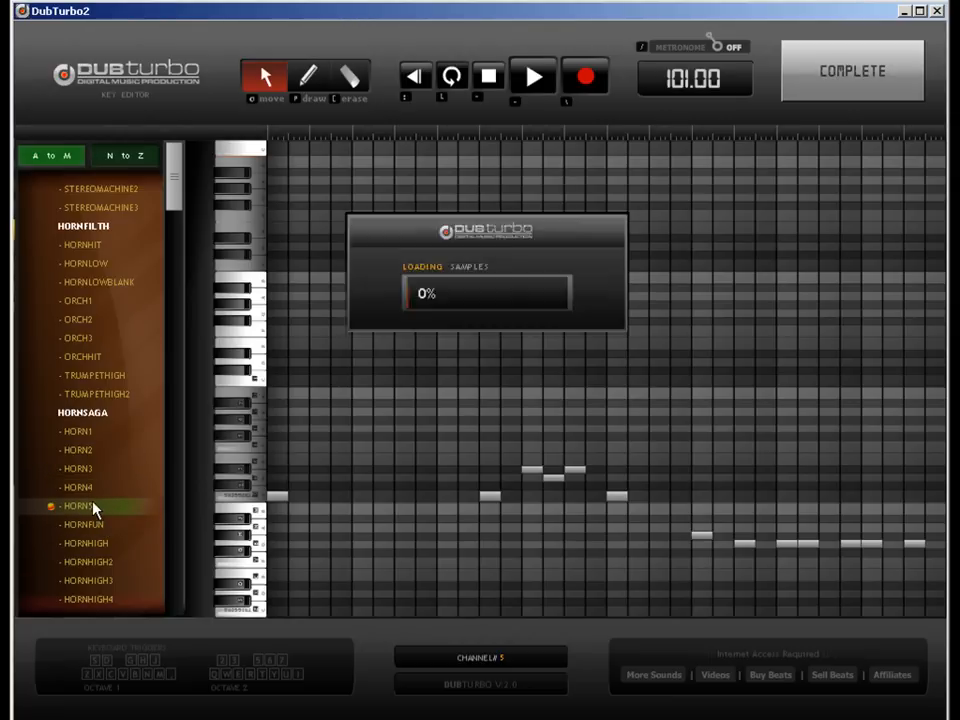
pyautogui.click(96, 530)
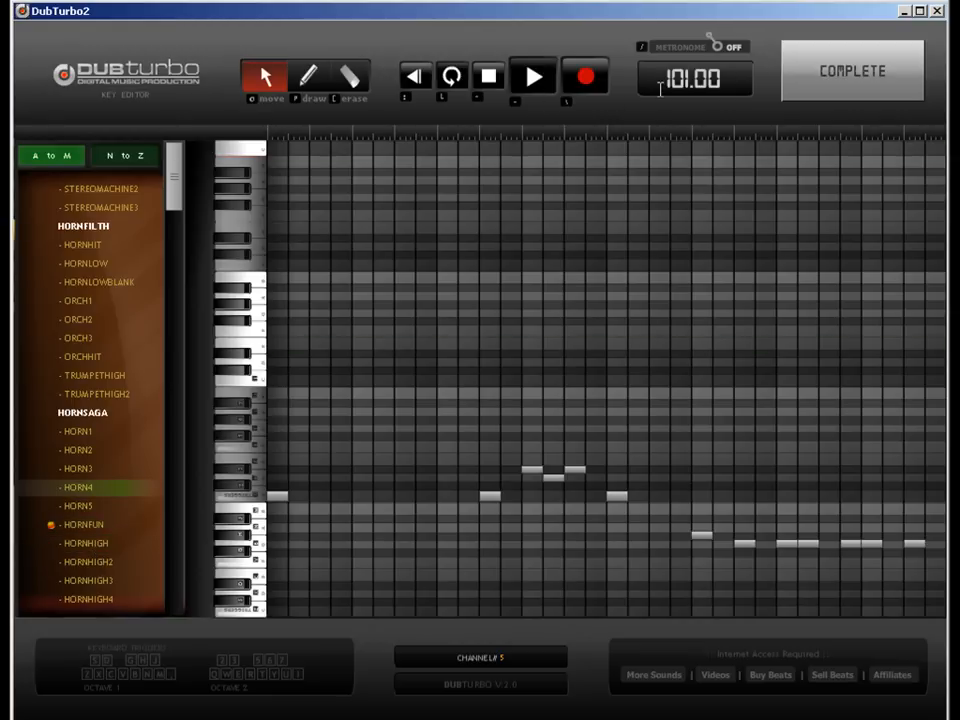
pyautogui.click(809, 84)
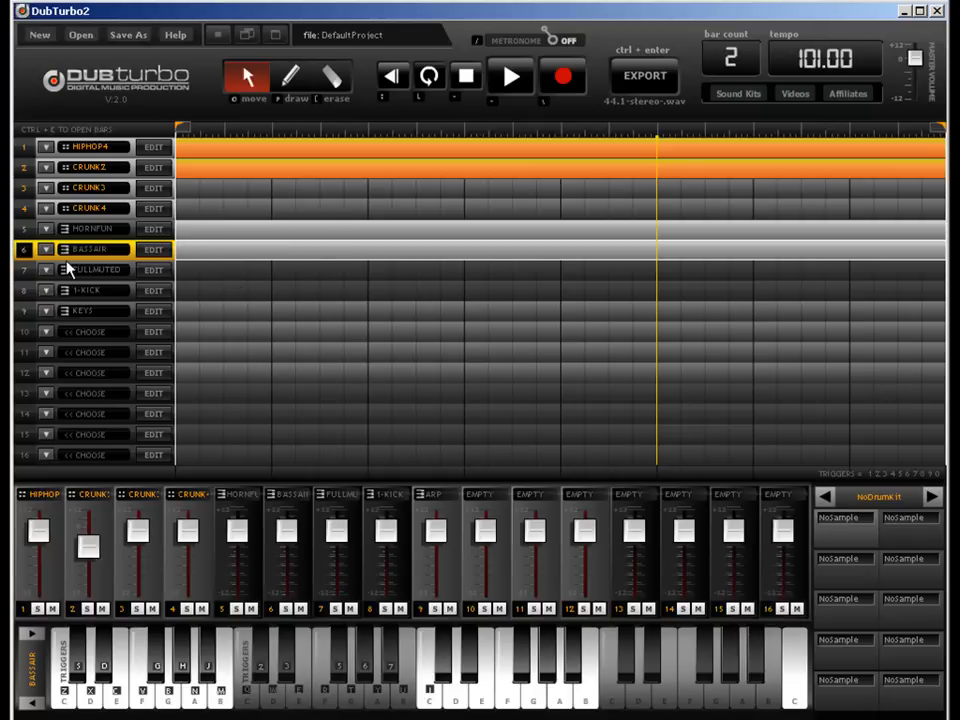
# Step: Open the channel 6 block and erase the D at step 14, the D# at 15, and the G notes at 23, 26, 28, 29 and 31
pyautogui.hotkey('ctrl', 'e')
pyautogui.click(84, 356)
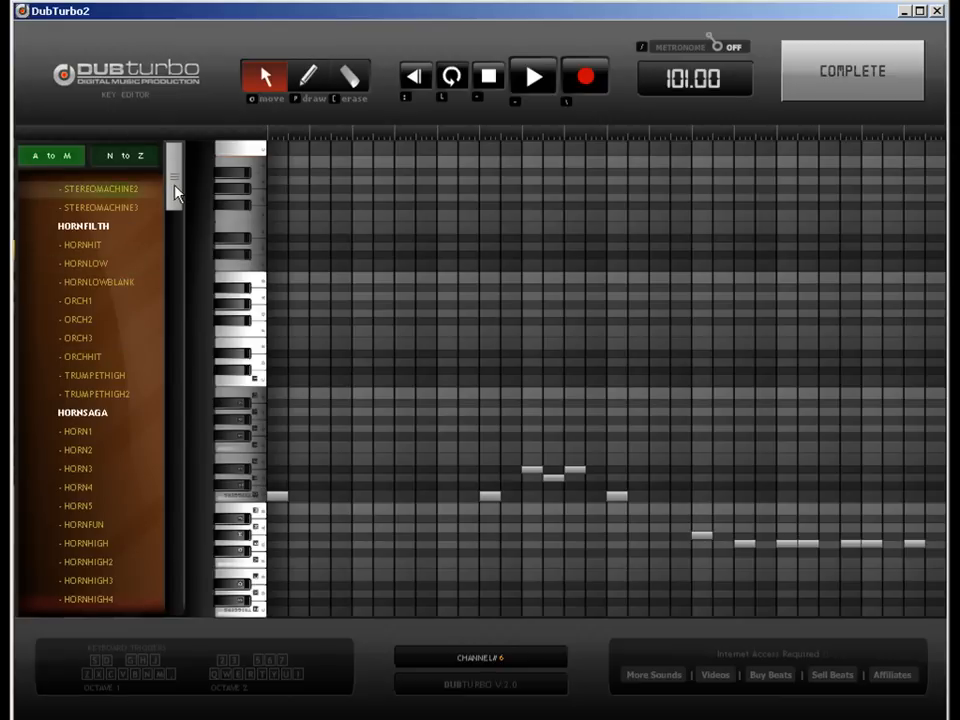
pyautogui.moveTo(175, 193); pyautogui.dragTo(171, 232)
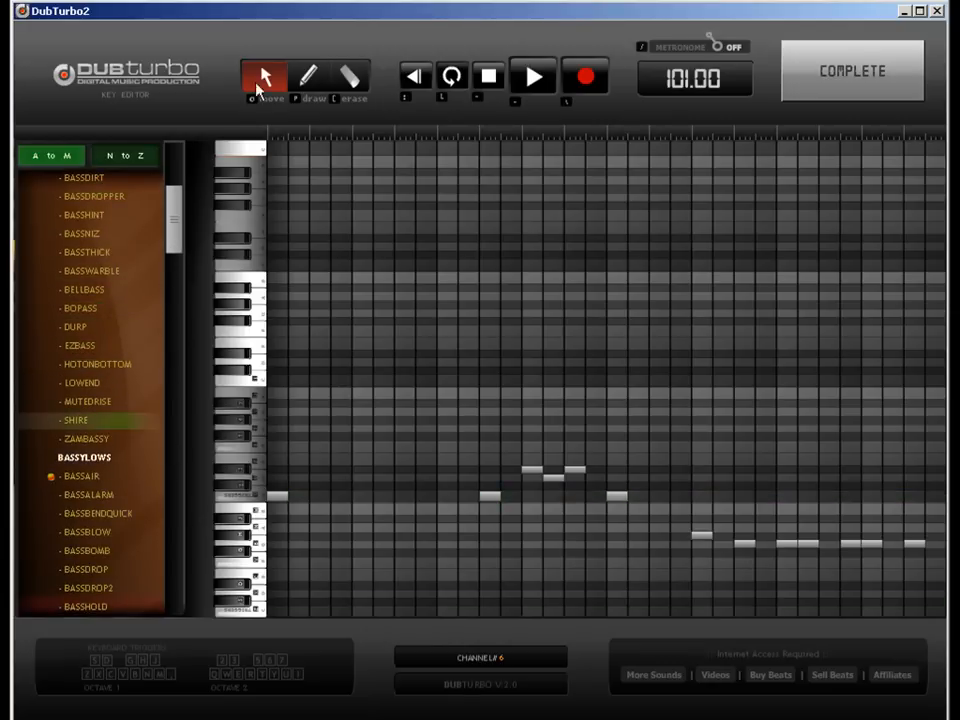
pyautogui.click(352, 80)
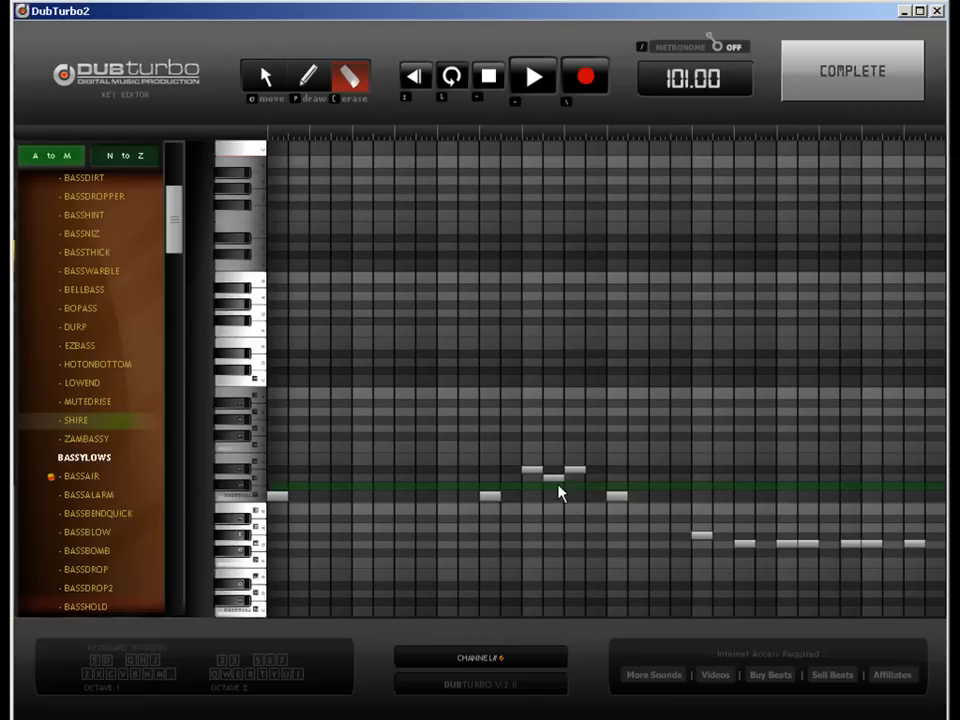
pyautogui.click(555, 479)
pyautogui.click(575, 470)
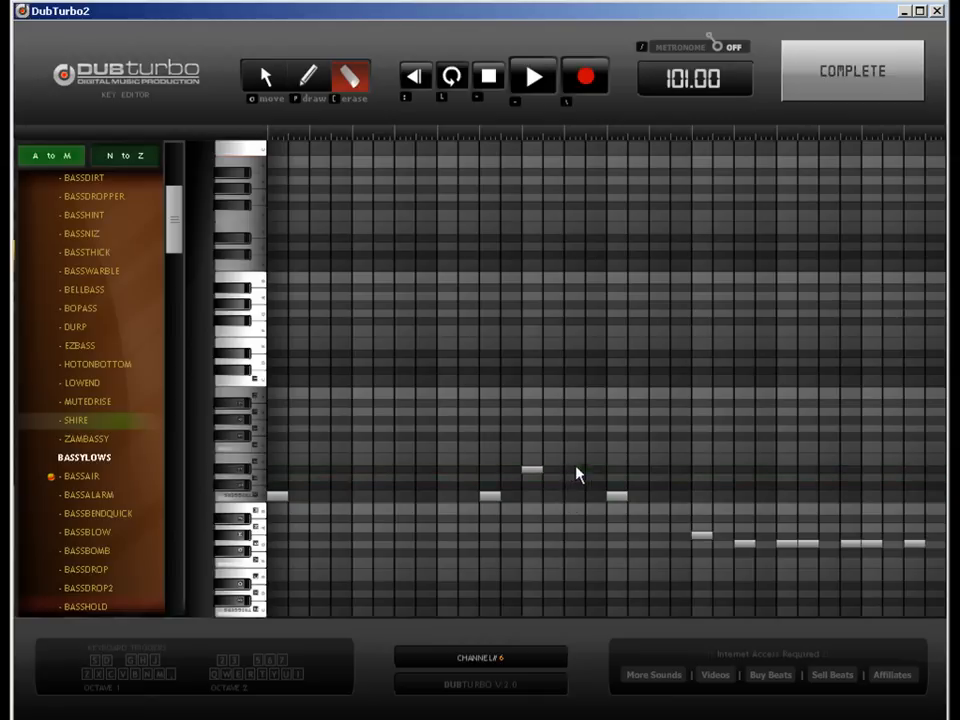
pyautogui.click(745, 544)
pyautogui.click(808, 544)
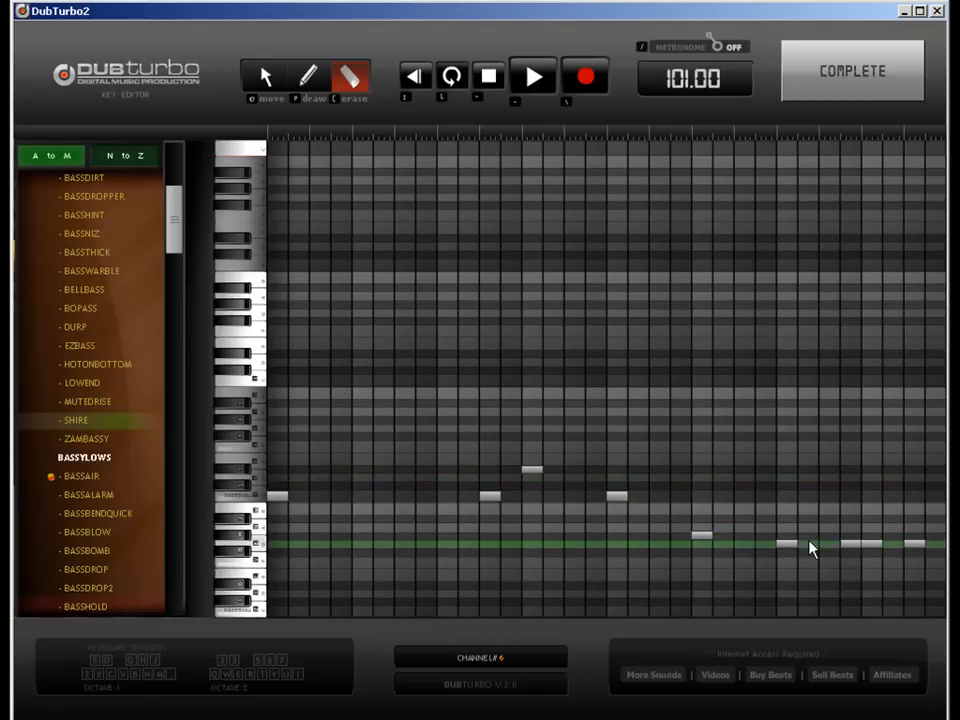
pyautogui.click(860, 544)
pyautogui.click(914, 544)
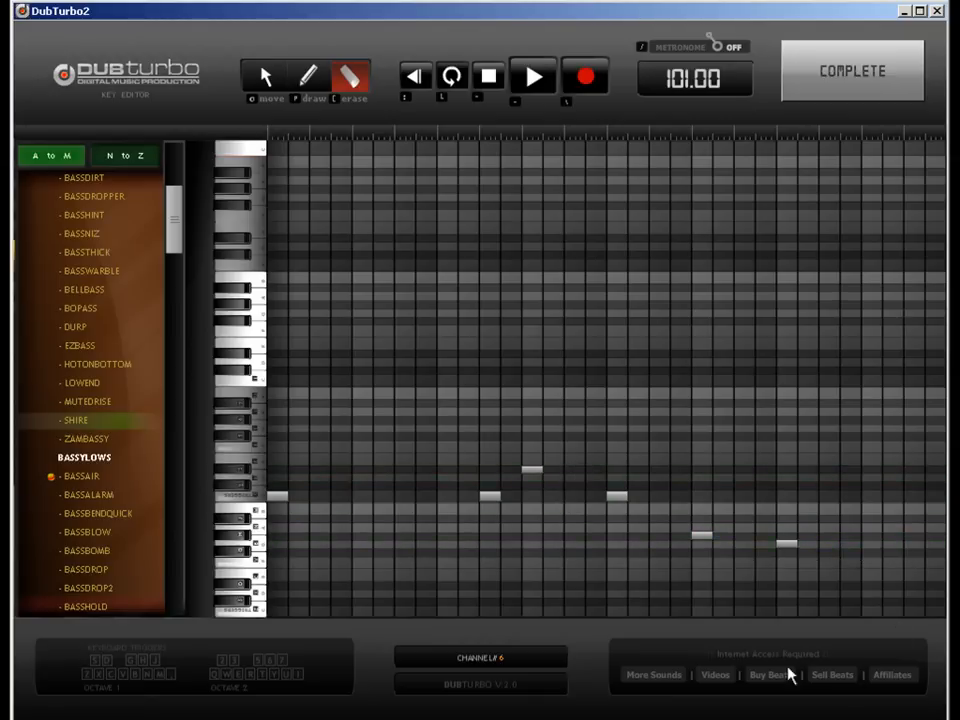
# Step: Audition the BASSALARM and BASSBLOW sounds, set channel 6 to LOWEND from the BASSMADNESS kit, and return to the project view
pyautogui.click(30, 496)
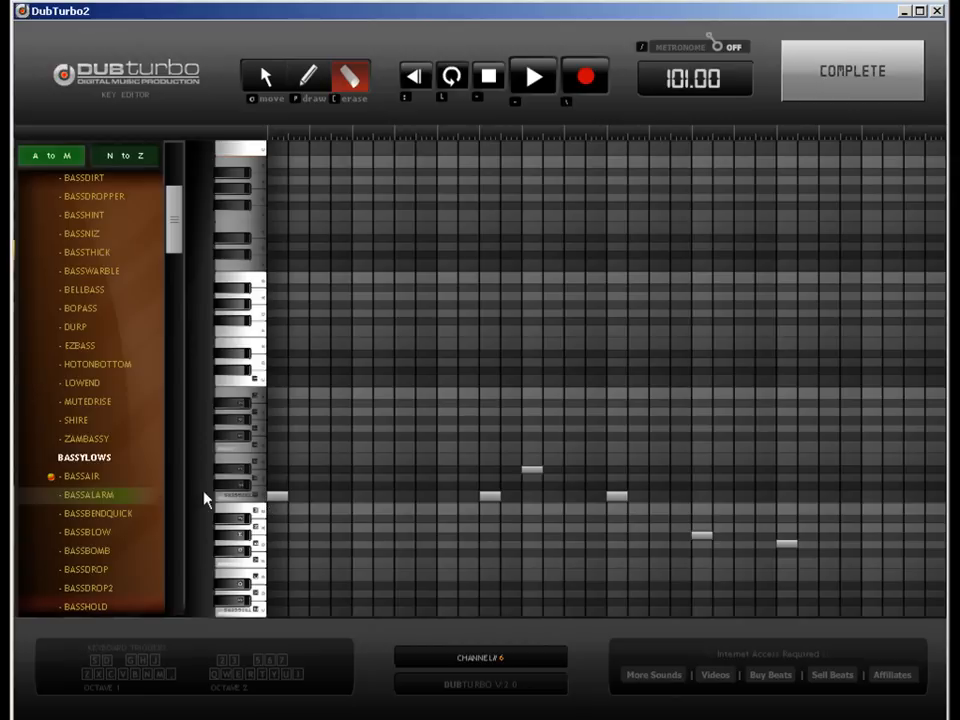
pyautogui.click(70, 496)
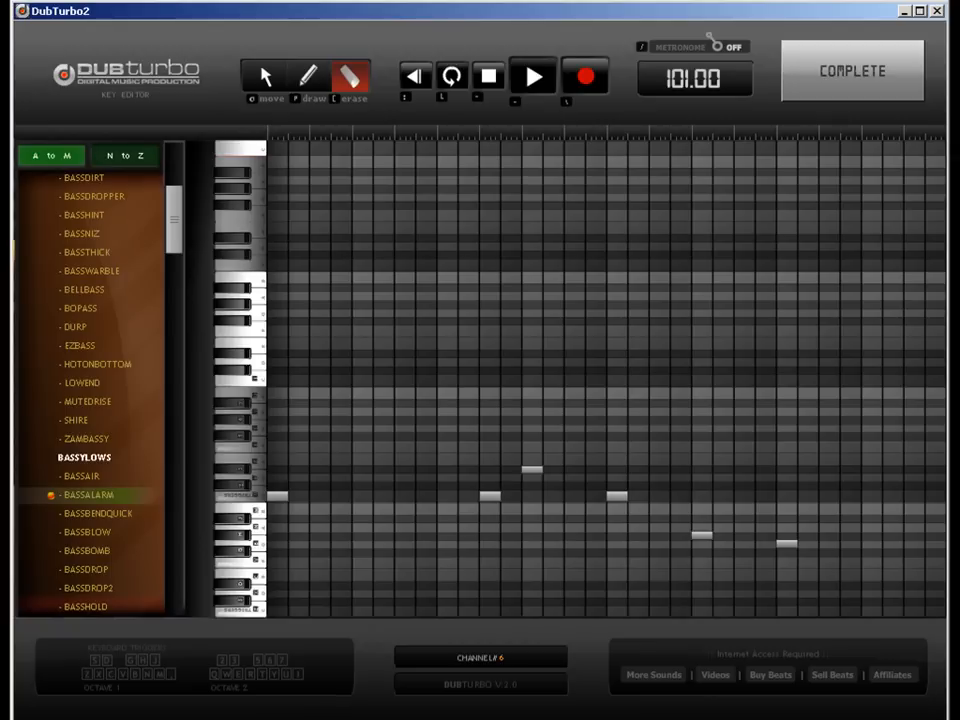
pyautogui.click(80, 533)
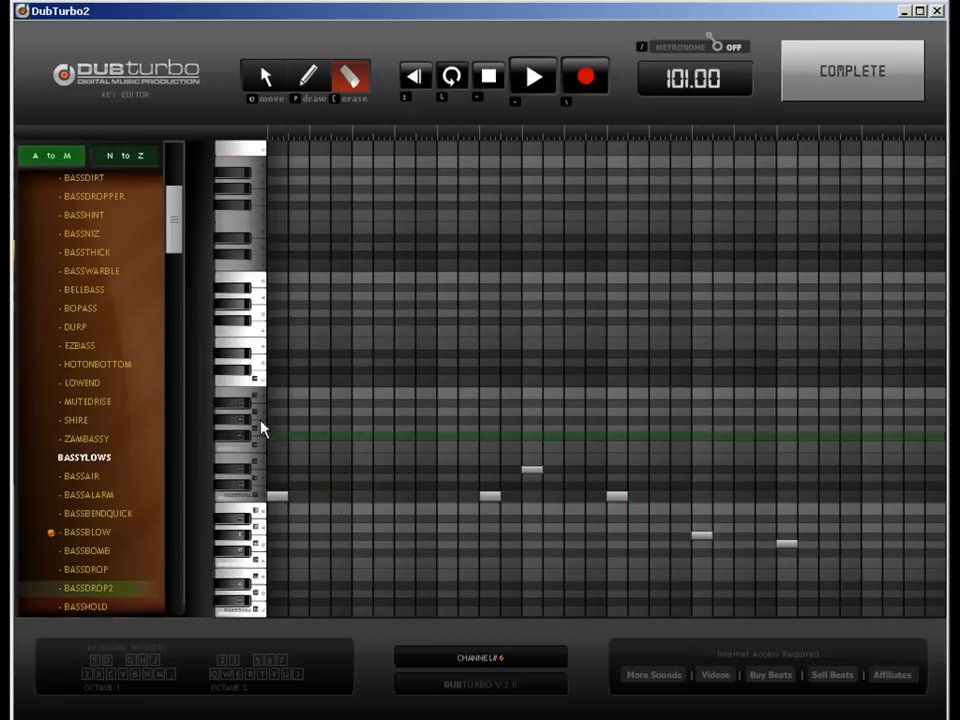
pyautogui.moveTo(176, 229); pyautogui.dragTo(174, 238)
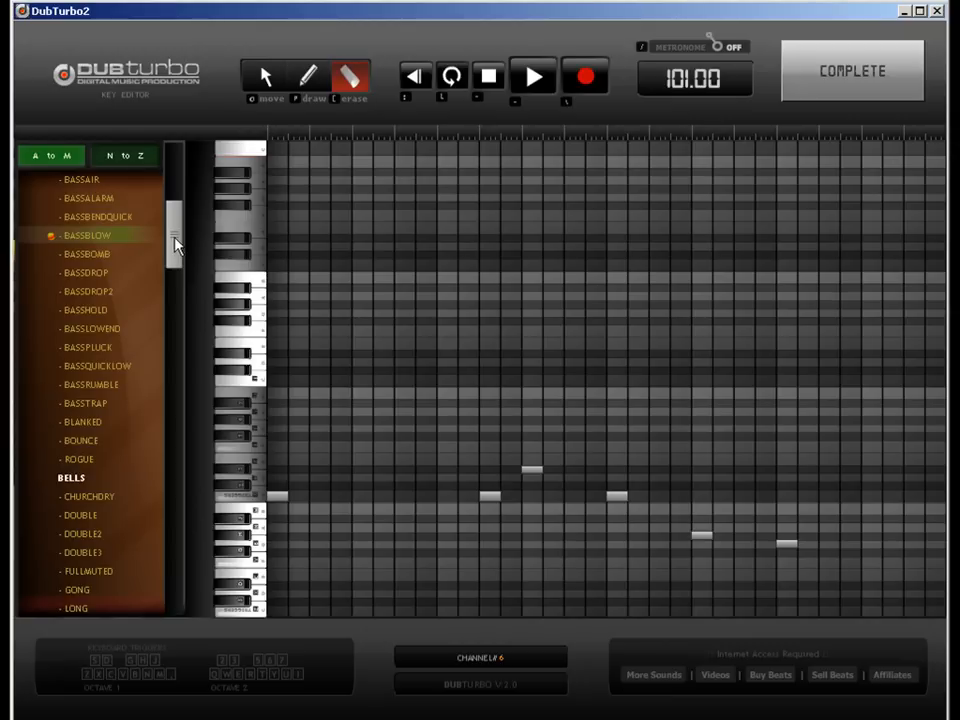
pyautogui.moveTo(174, 239); pyautogui.dragTo(173, 245)
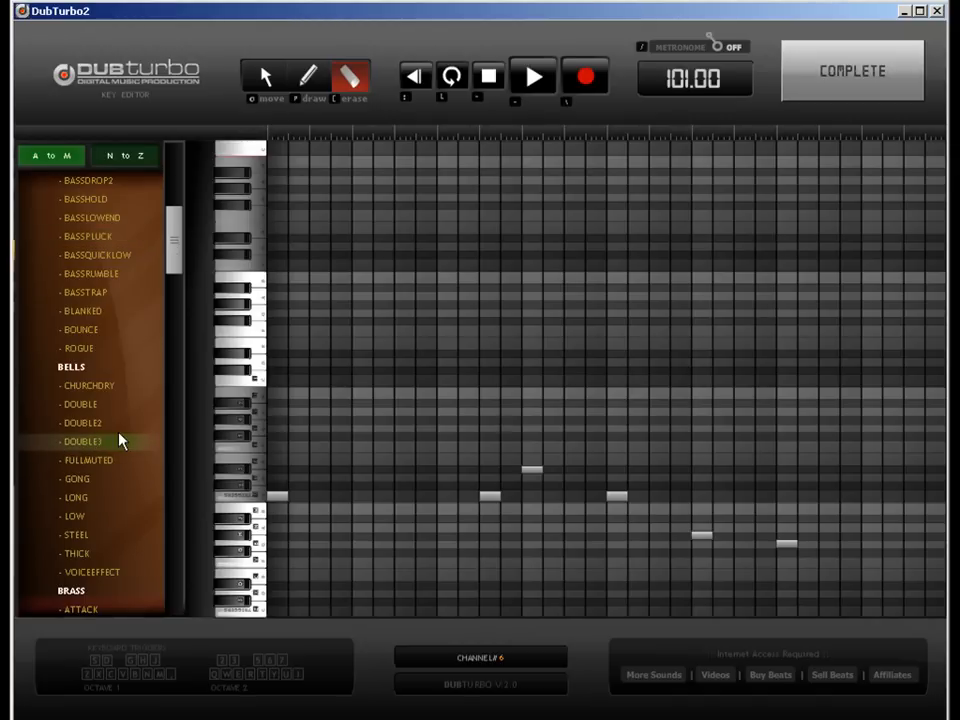
pyautogui.moveTo(171, 250); pyautogui.dragTo(180, 230)
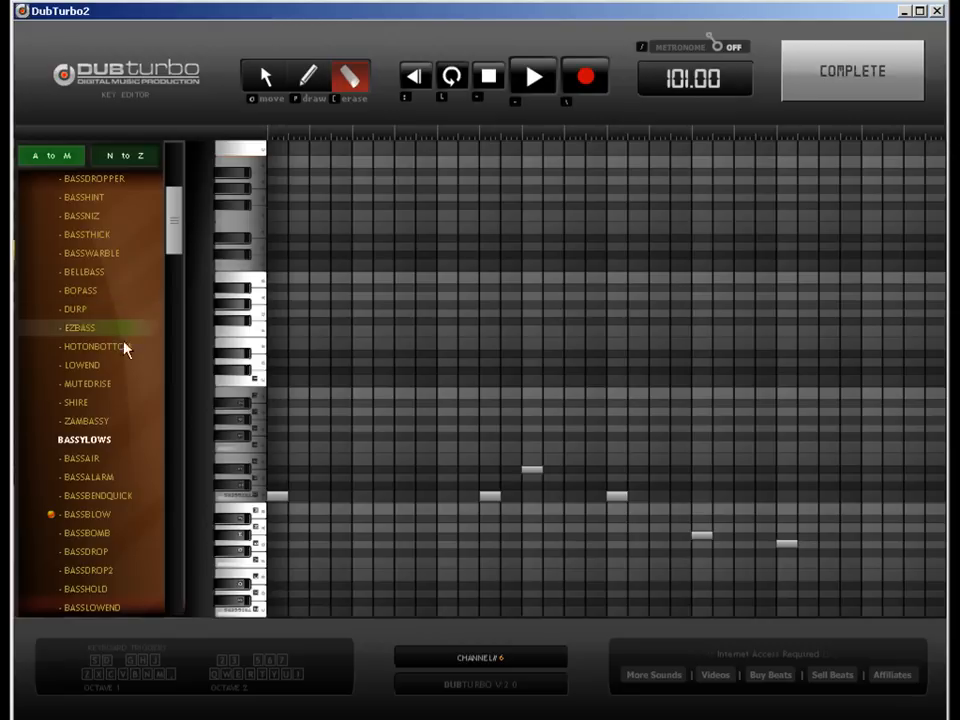
pyautogui.click(97, 553)
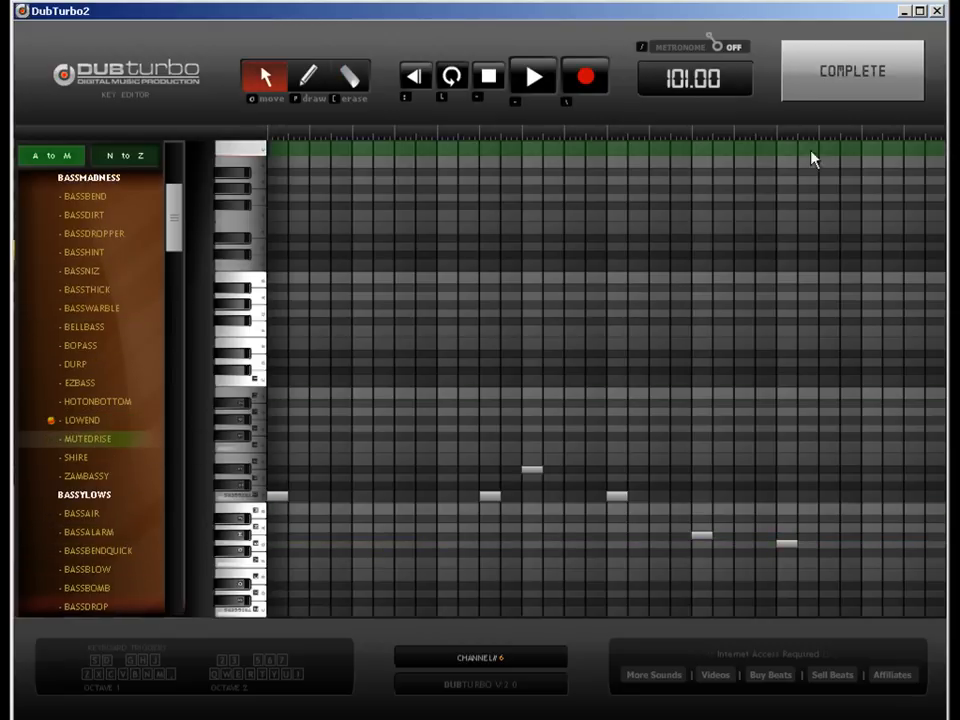
pyautogui.click(845, 88)
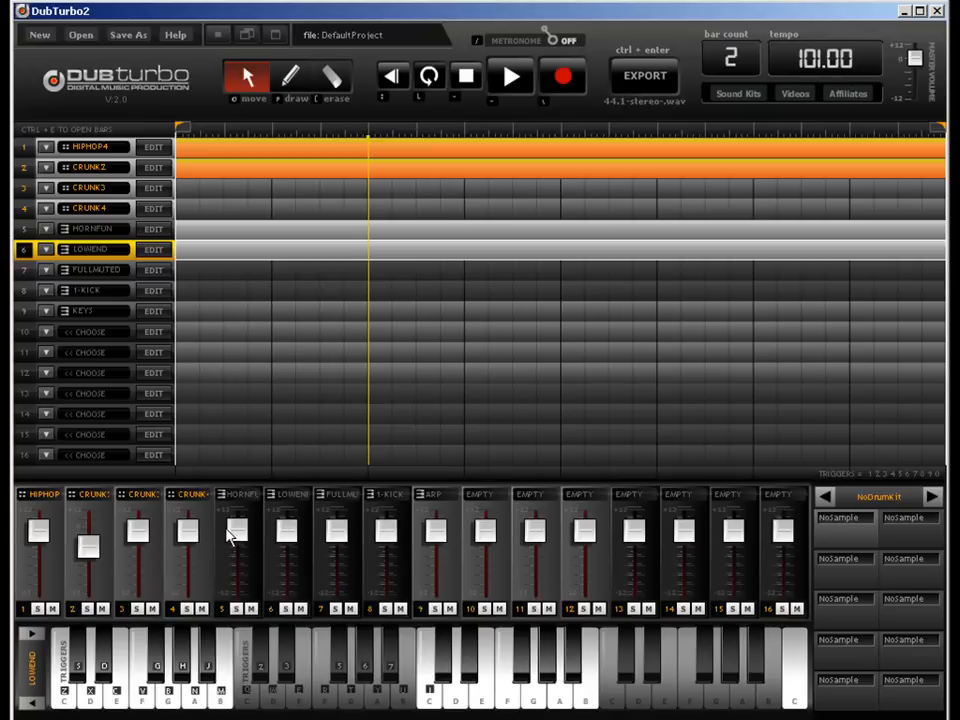
# Step: Lower the LOWEND channel's volume below the HORNFUN channel's and check the mix in playback
pyautogui.moveTo(235, 545); pyautogui.dragTo(286, 558)
pyautogui.press('space')
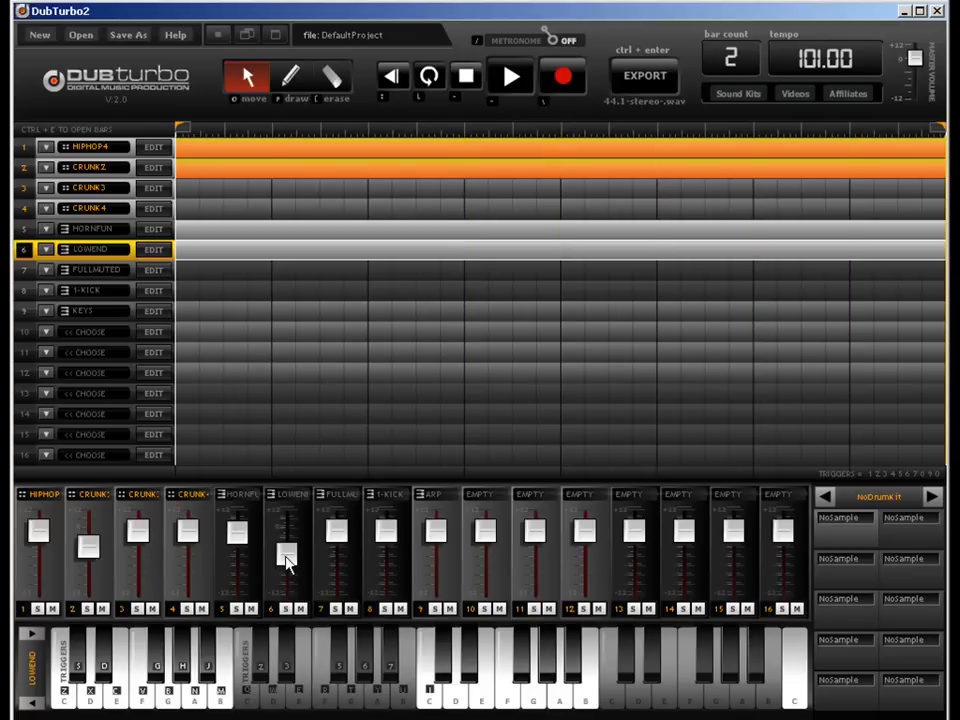
pyautogui.press('space')
# Step: Draw blocks across both bars of track 7 (FULLMUTED) and open them in the key editor
pyautogui.click(290, 80)
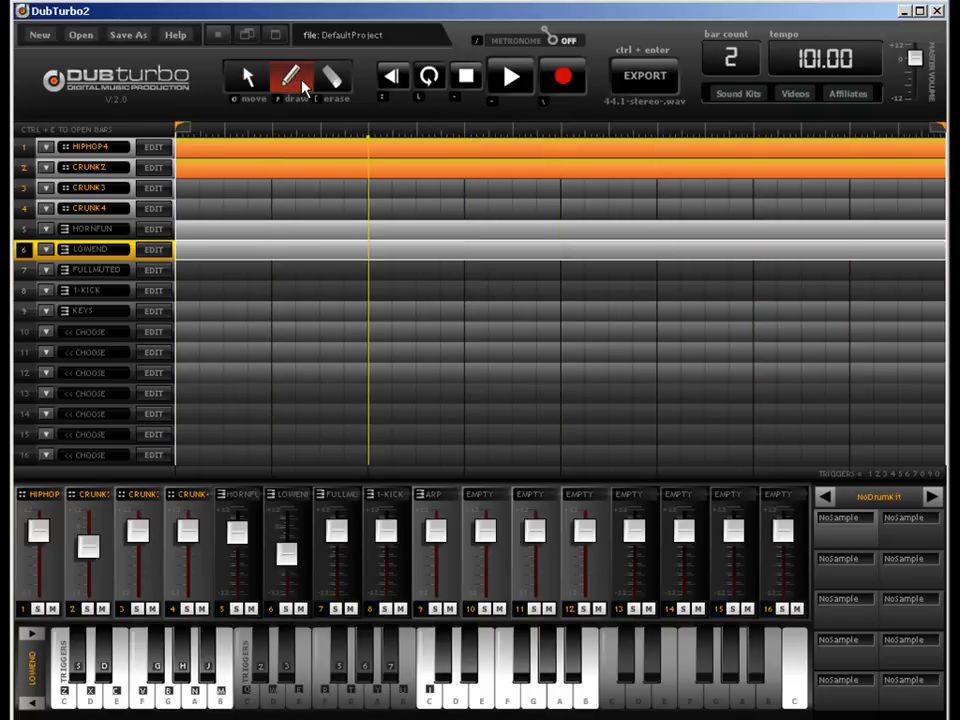
pyautogui.click(197, 274)
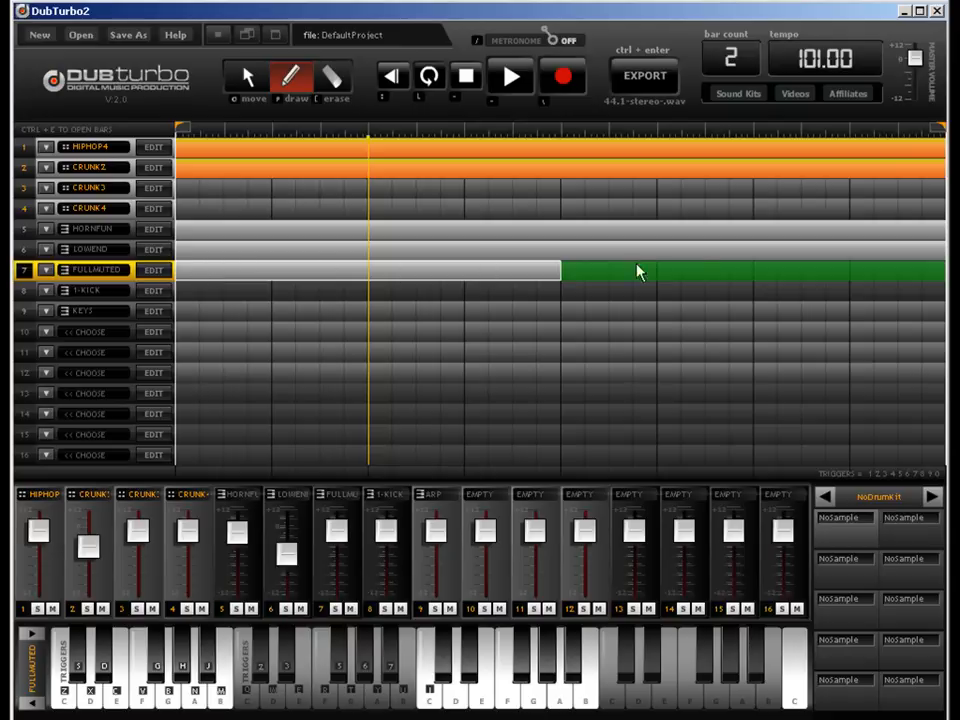
pyautogui.click(908, 265)
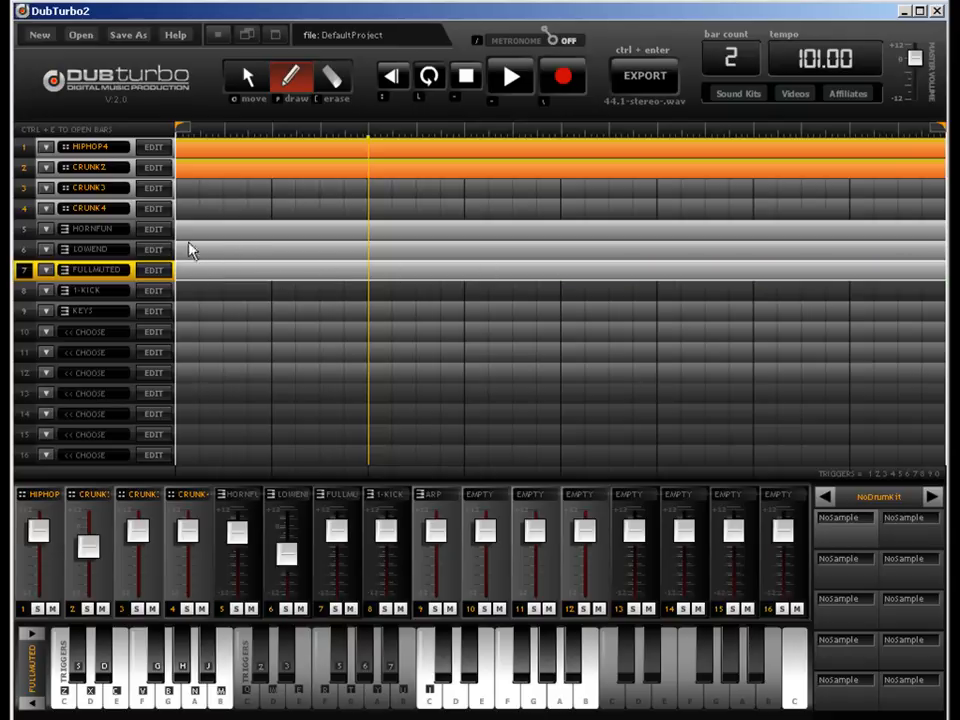
pyautogui.click(155, 271)
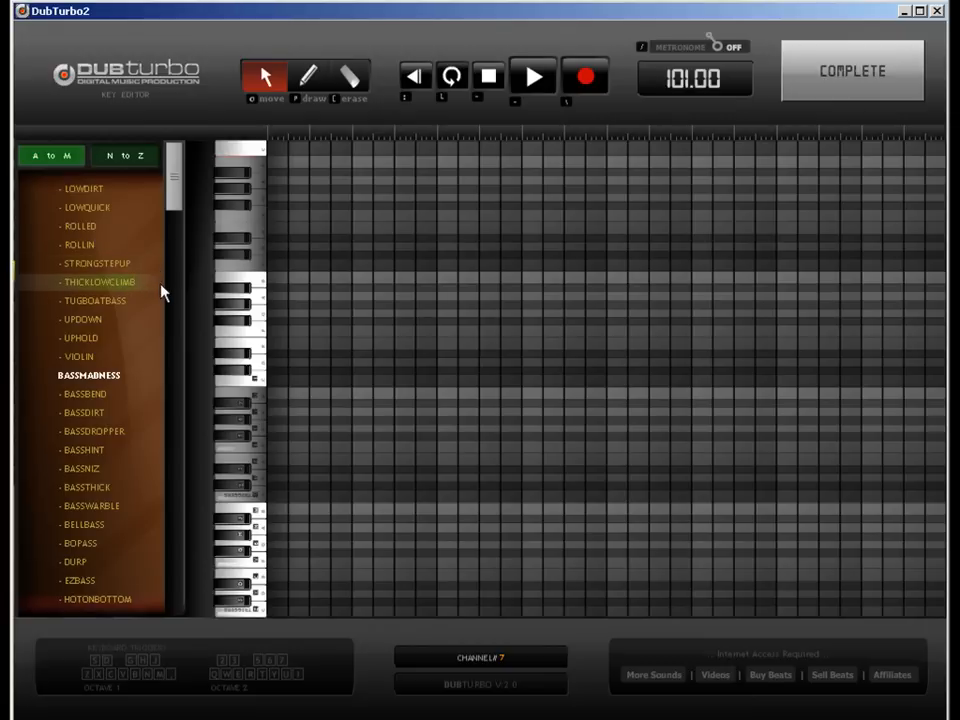
# Step: Browse the N to Z sounds, audition TRUMPHIT, and set channel 7 to VIOLATINA
pyautogui.click(142, 161)
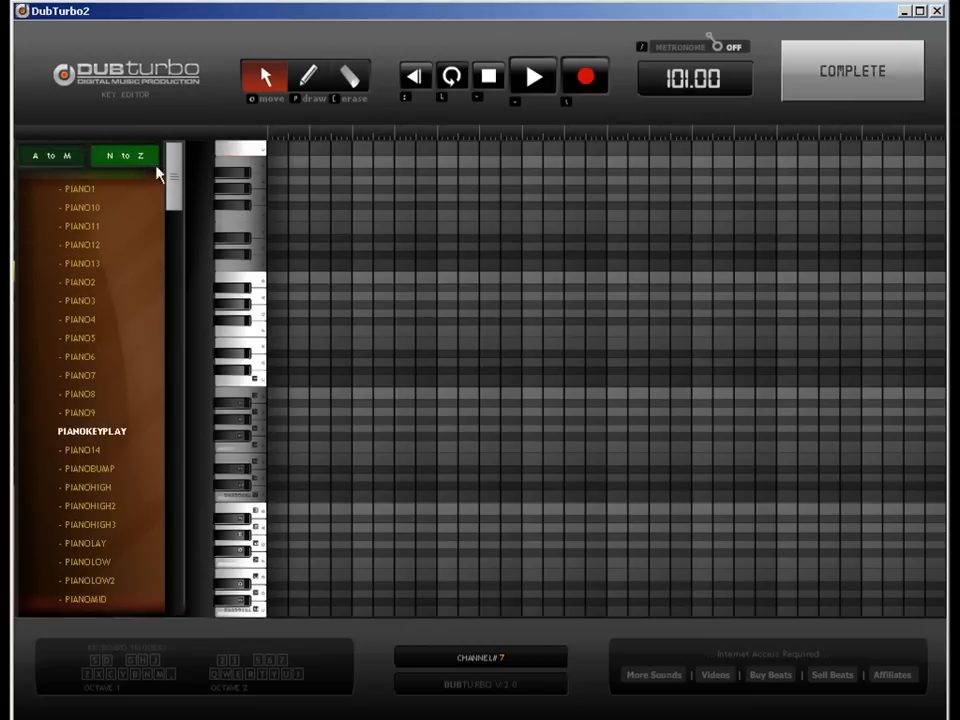
pyautogui.moveTo(174, 178); pyautogui.dragTo(175, 362)
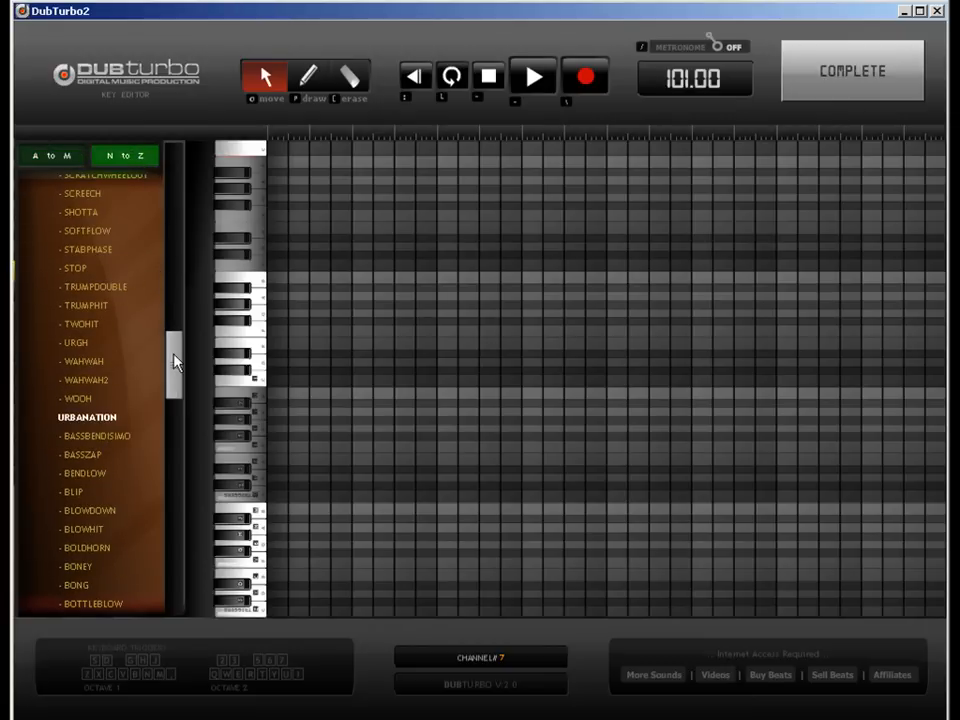
pyautogui.click(100, 305)
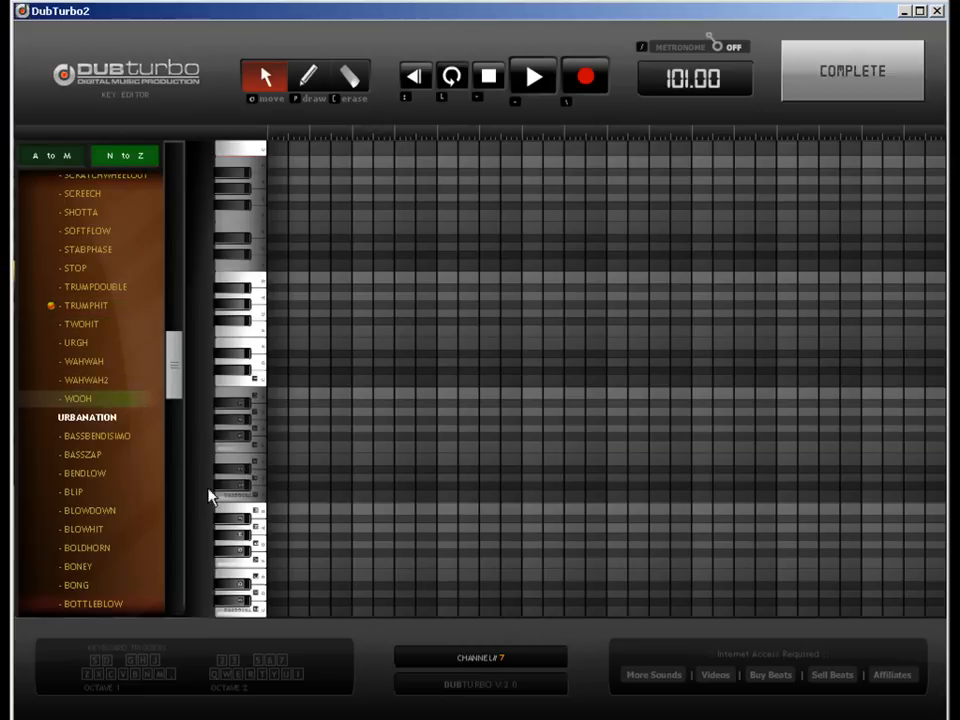
pyautogui.click(128, 383)
pyautogui.click(99, 478)
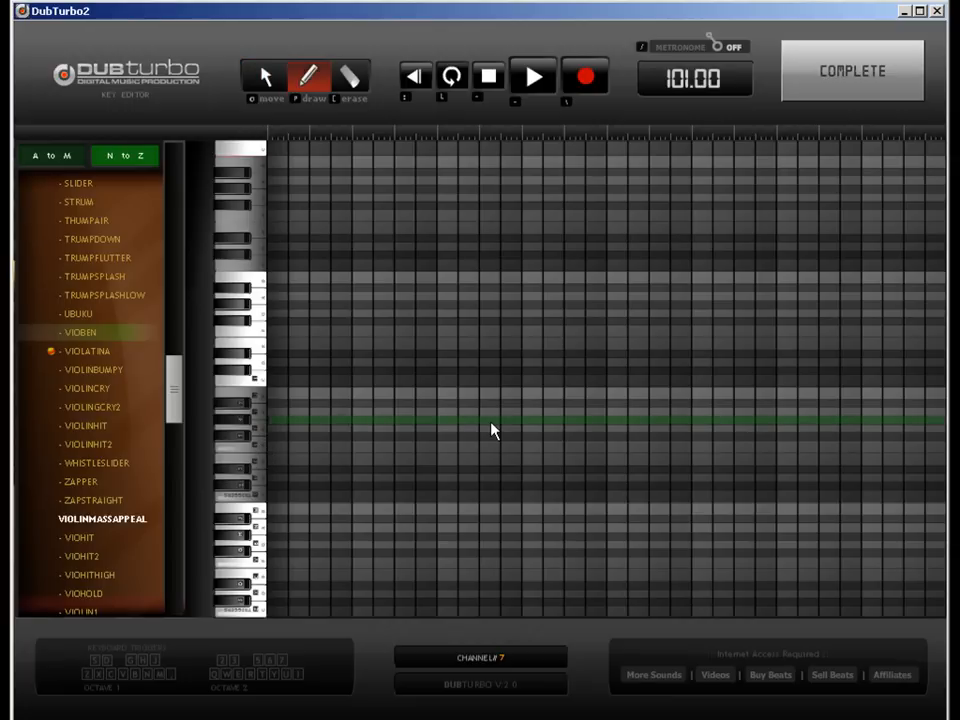
# Step: Draw second-octave notes: G# at steps 11 and 15, G at 13 and 17, F at 21, D# at 25, D at 27, and C at 29 and 31
pyautogui.click(491, 420)
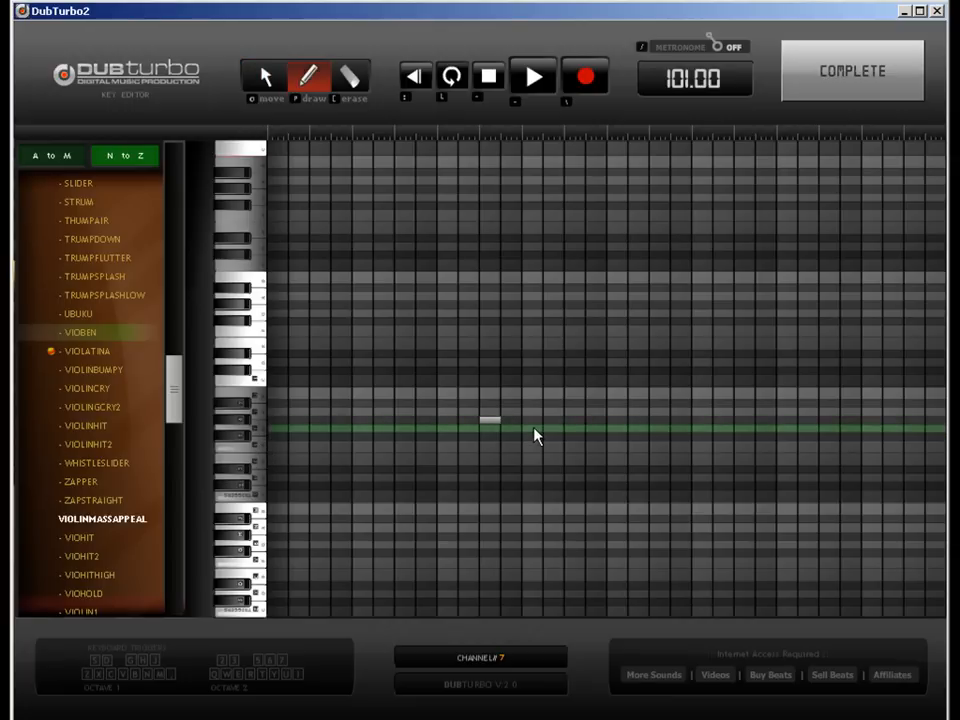
pyautogui.click(532, 429)
pyautogui.click(575, 420)
pyautogui.click(617, 429)
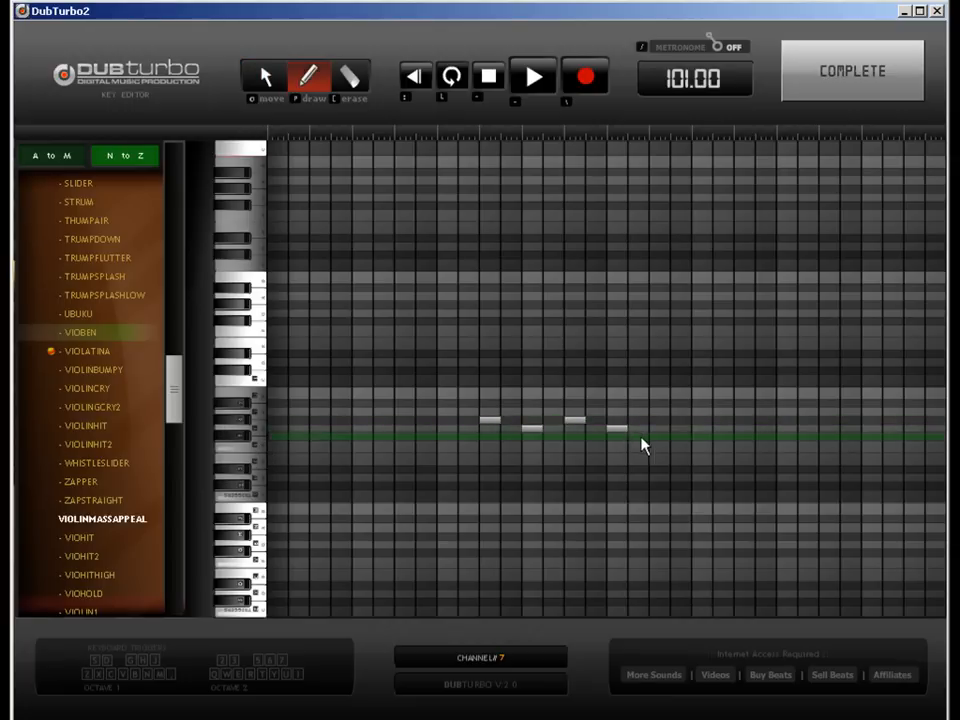
pyautogui.click(703, 449)
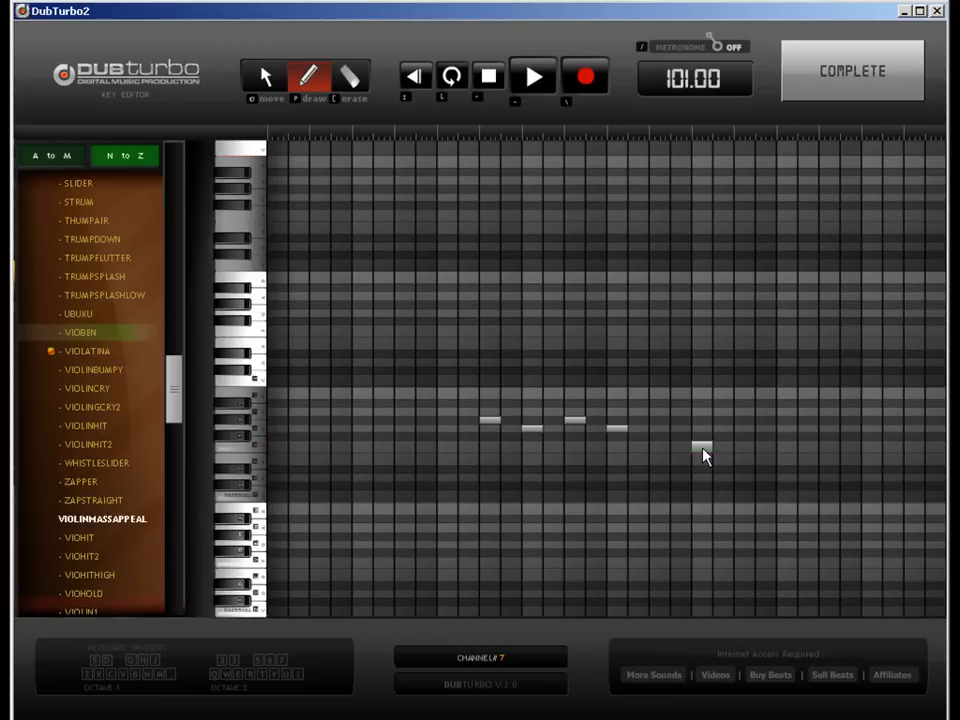
pyautogui.click(786, 470)
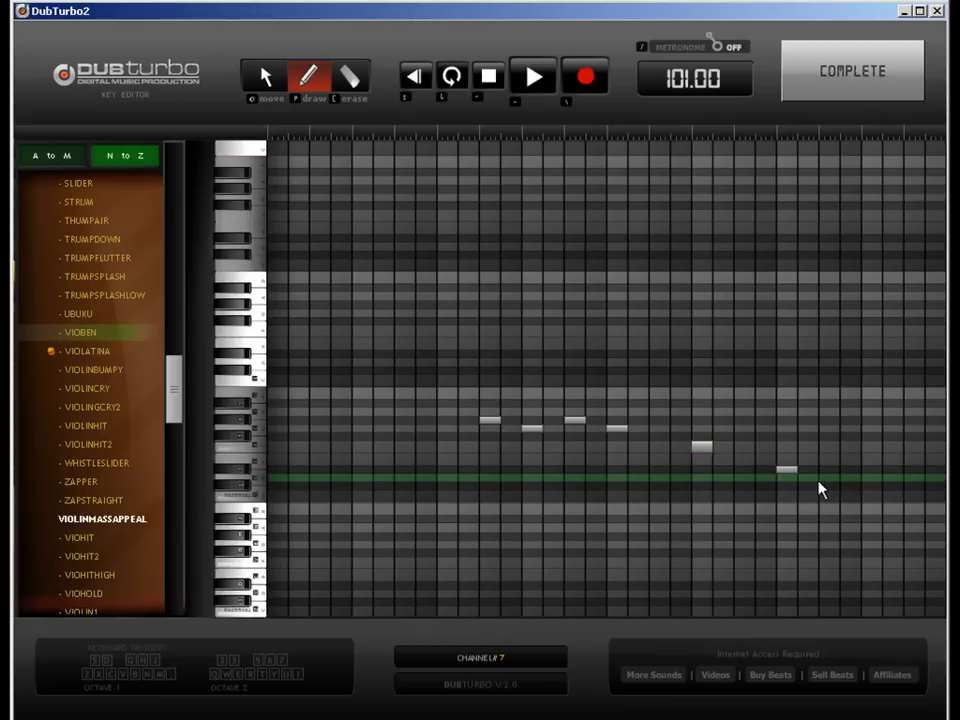
pyautogui.click(829, 478)
pyautogui.click(871, 496)
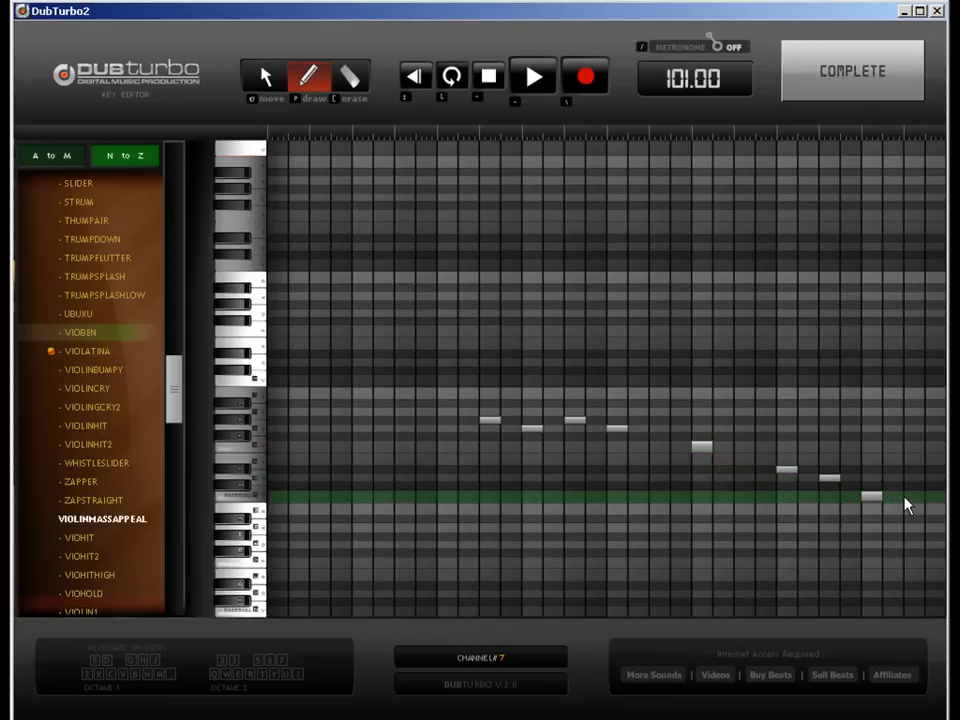
pyautogui.click(914, 496)
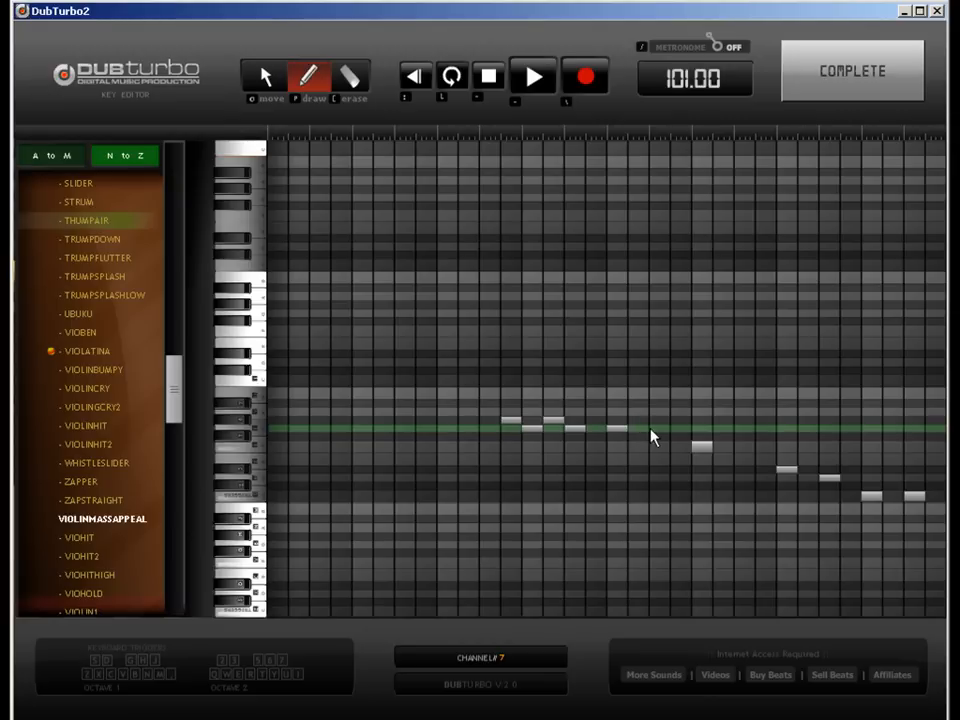
# Step: Add F notes at steps 20 and 24 and a D note at step 28 to the channel 7 melody
pyautogui.click(683, 450)
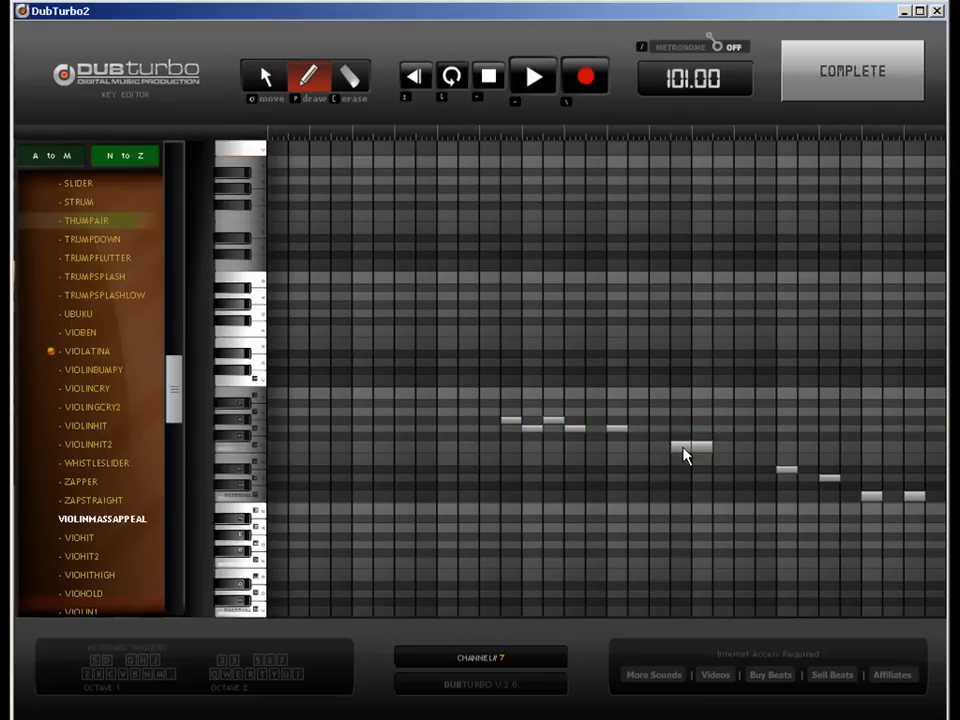
pyautogui.click(766, 448)
pyautogui.click(850, 478)
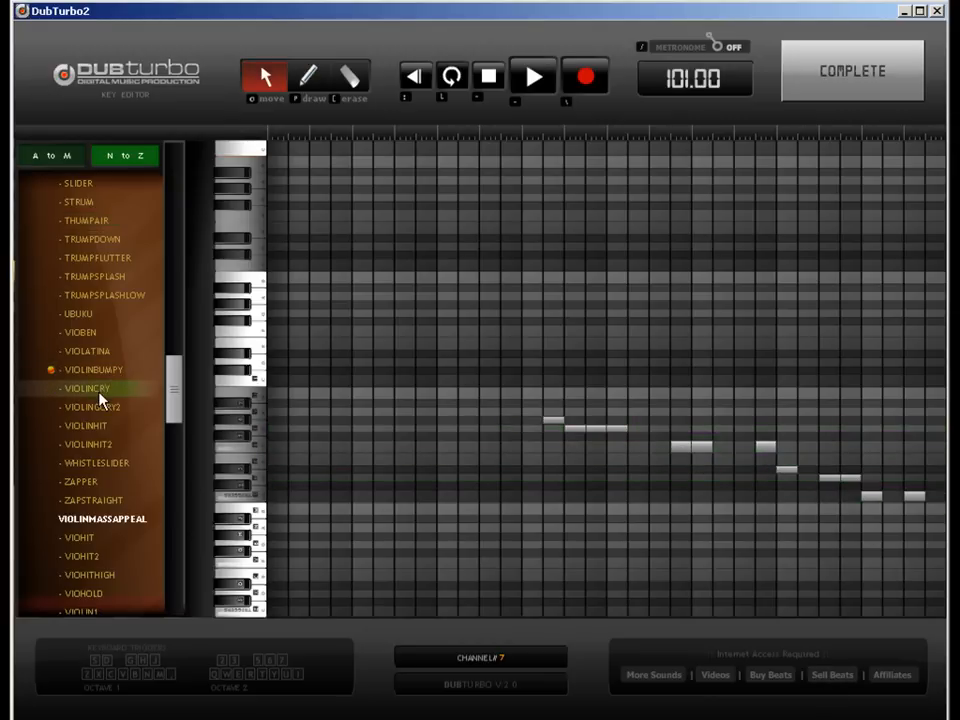
# Step: Audition VIOLINCRY and set channel 7's sound to VIOLINHIT
pyautogui.click(100, 396)
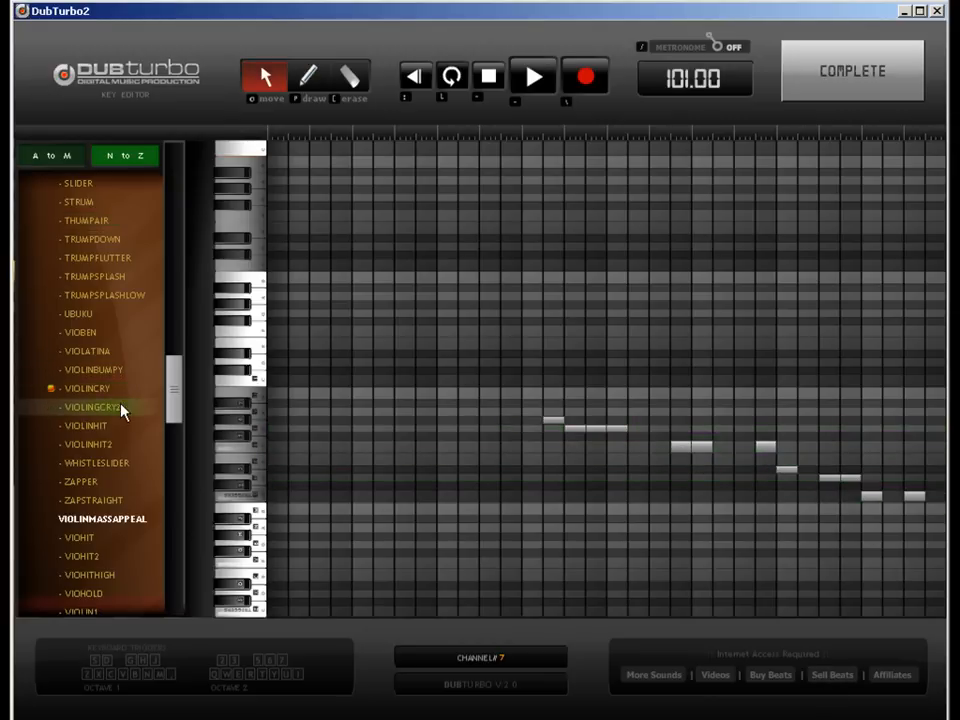
pyautogui.click(122, 426)
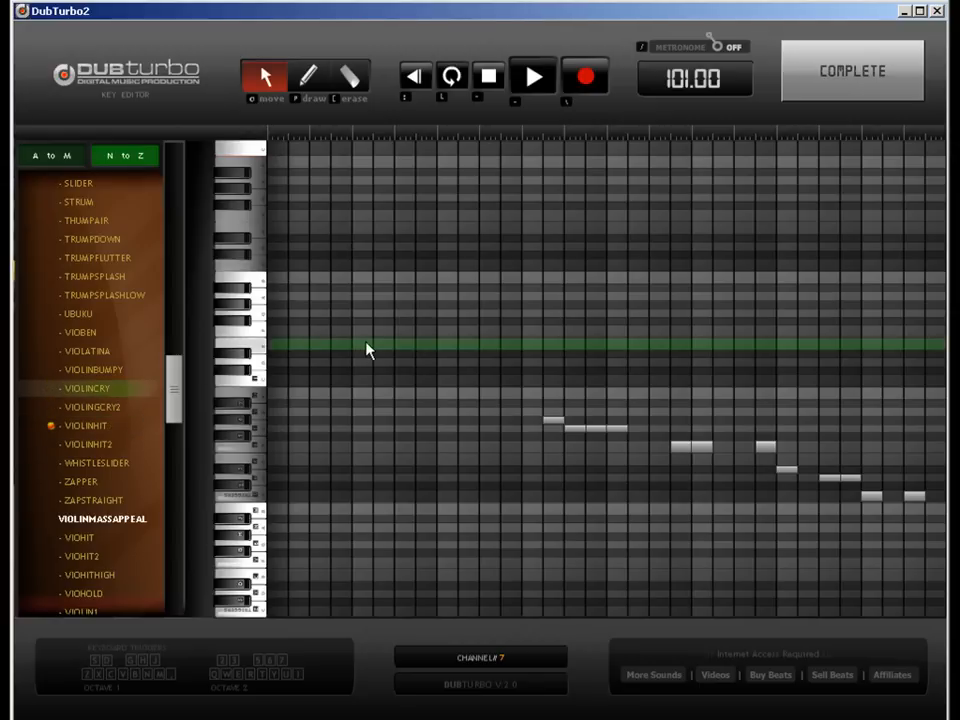
# Step: Add channel 7 notes: second-octave C at step 1, third-octave C at step 9, and second-octave G# at step 11, then return to the arrangement
pyautogui.click(307, 77)
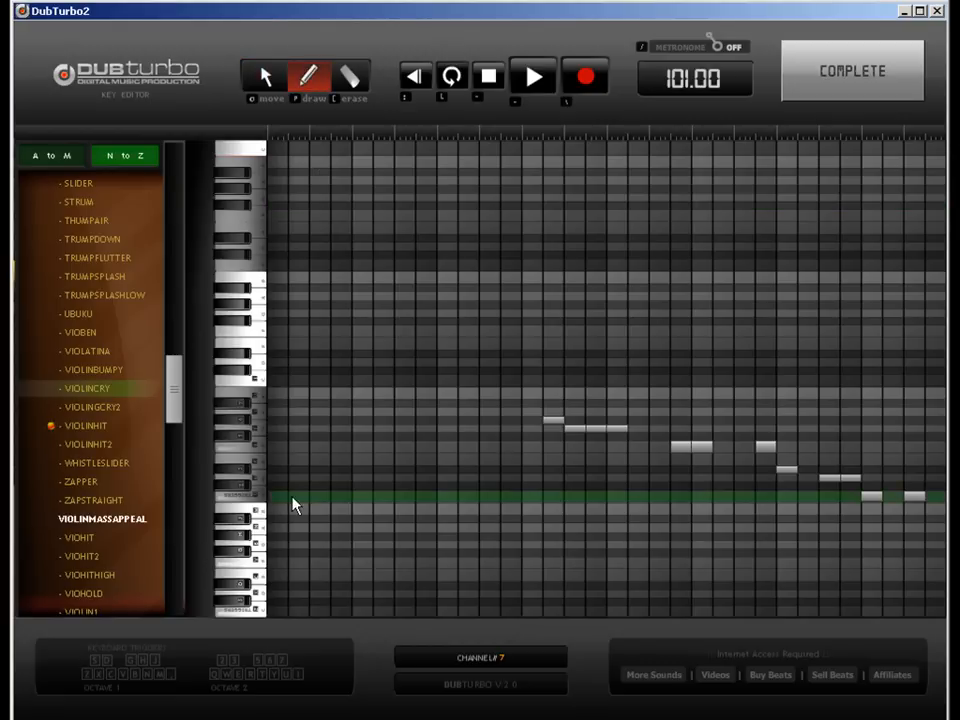
pyautogui.click(279, 496)
pyautogui.click(447, 380)
pyautogui.click(489, 419)
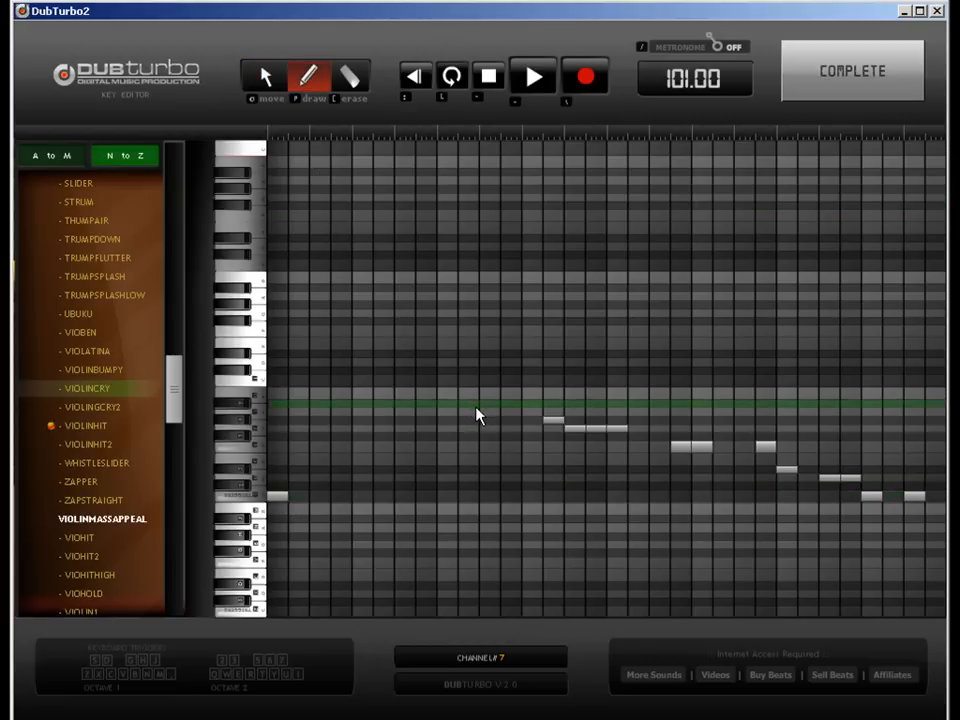
pyautogui.press('e')
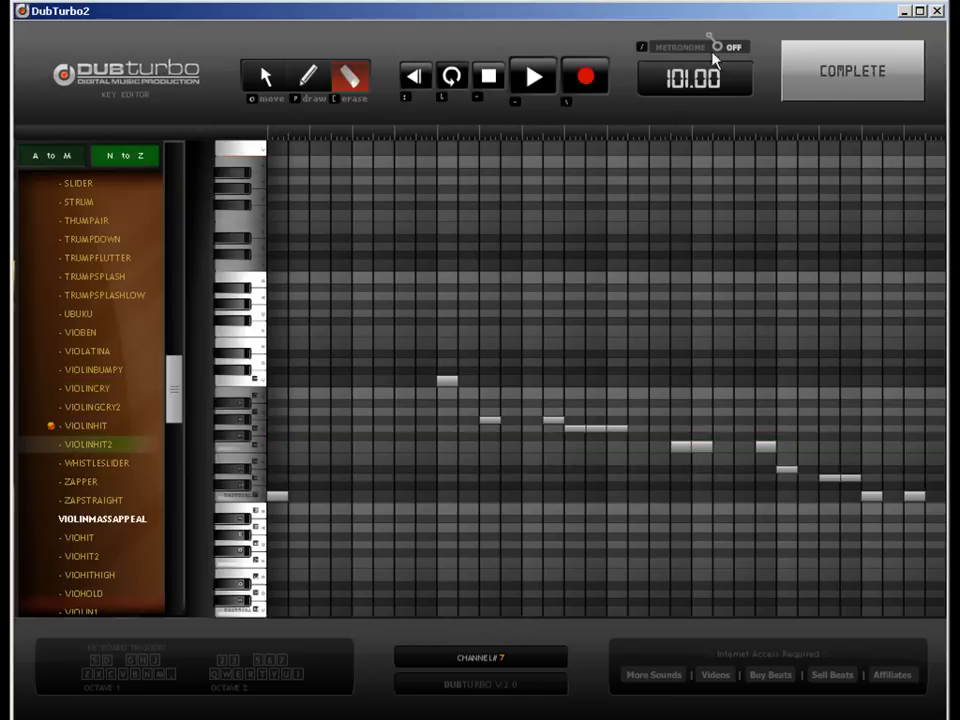
pyautogui.click(848, 90)
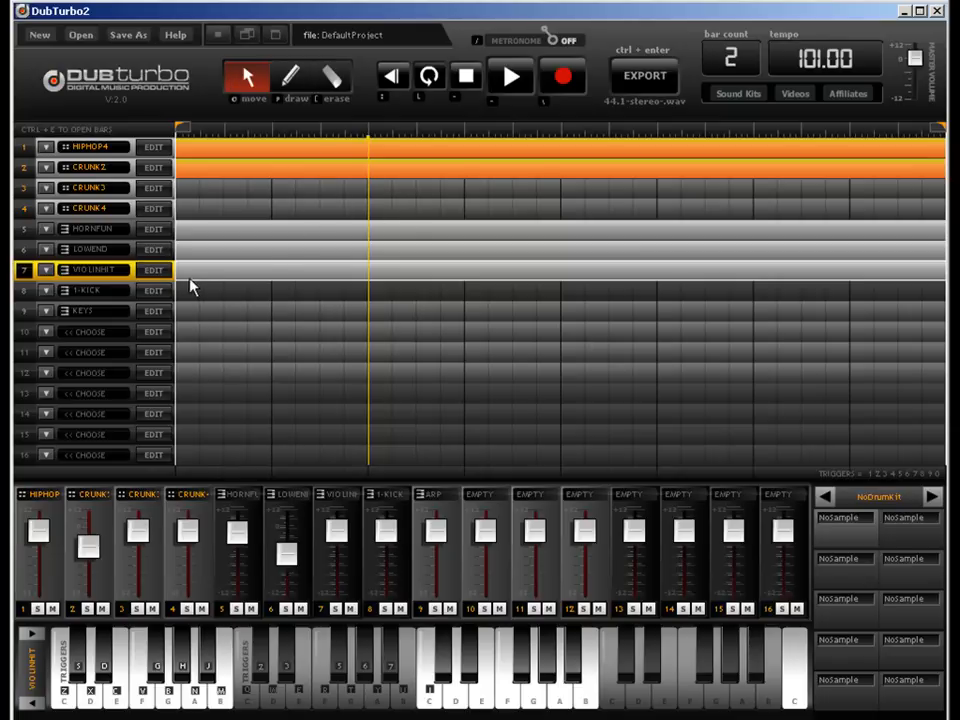
# Step: Review the channel 7 violin notes and the channel 2 CRUNK2 drum pattern in their editors
pyautogui.click(157, 271)
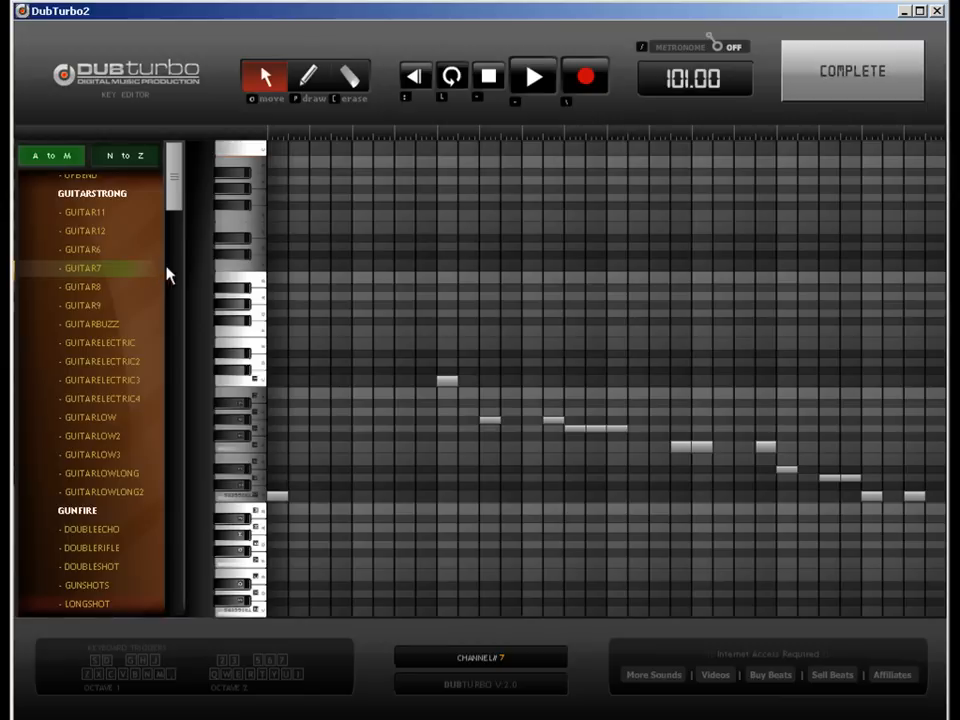
pyautogui.click(785, 90)
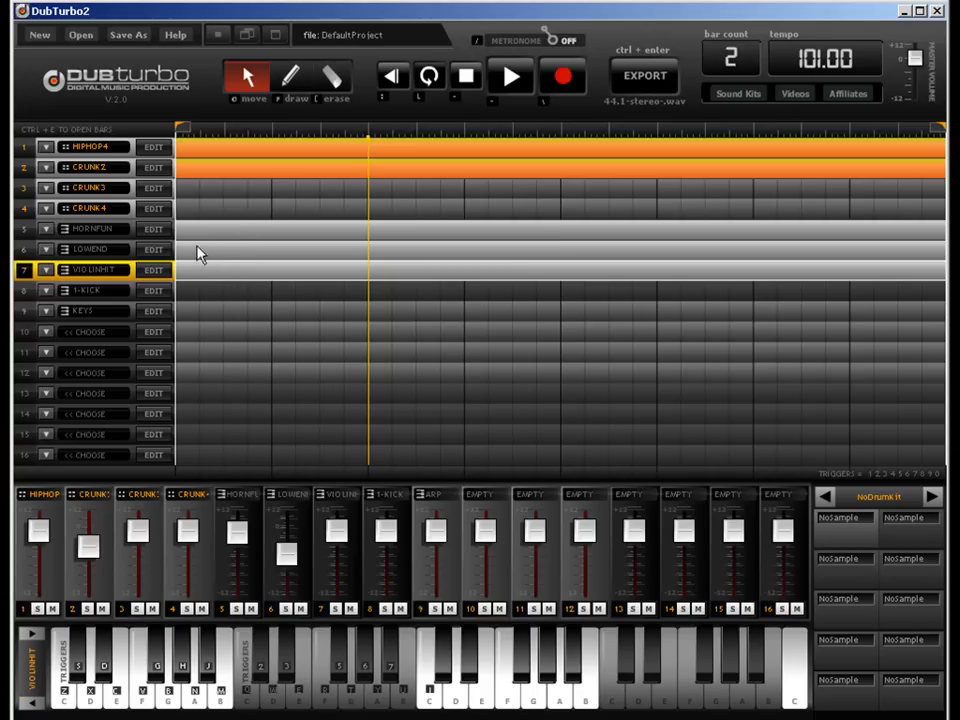
pyautogui.click(156, 168)
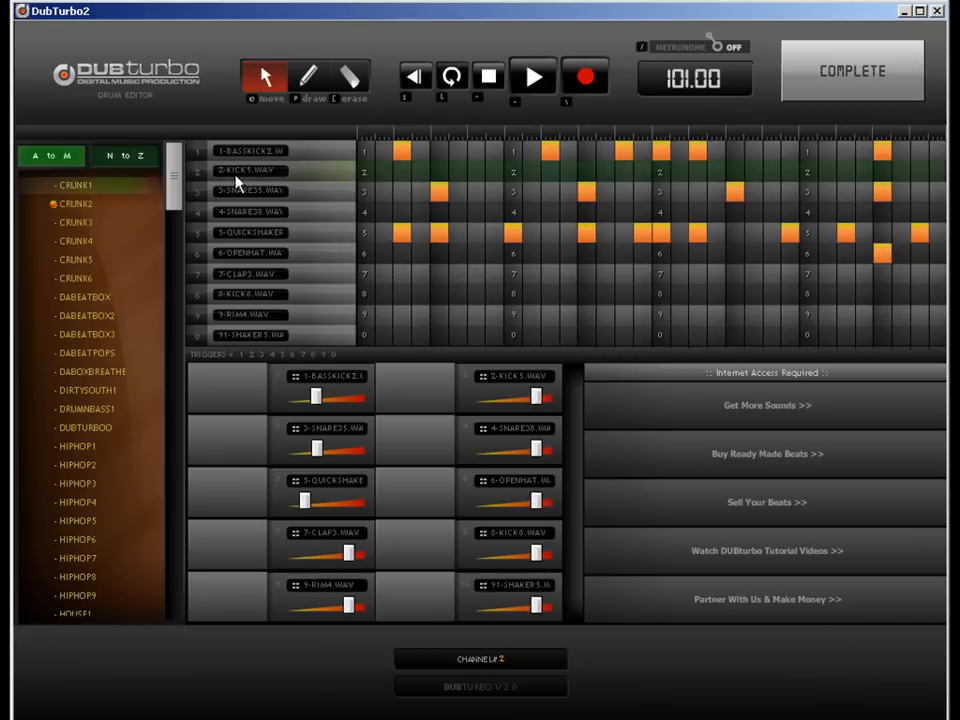
pyautogui.click(821, 71)
pyautogui.hotkey('ctrl', 'e')
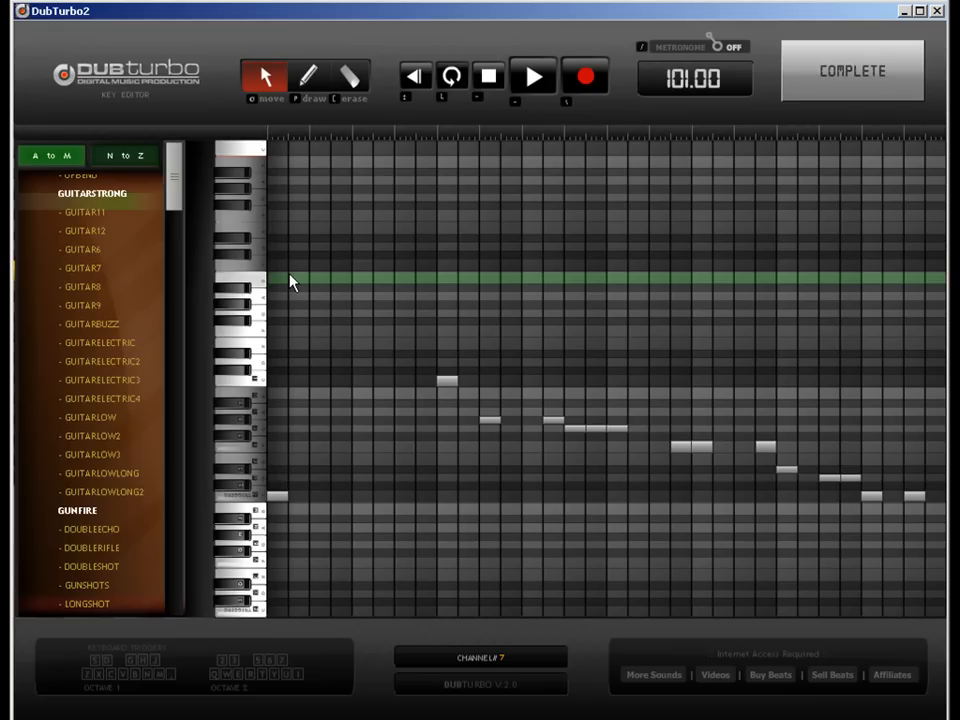
pyautogui.hotkey('ctrl', 'e')
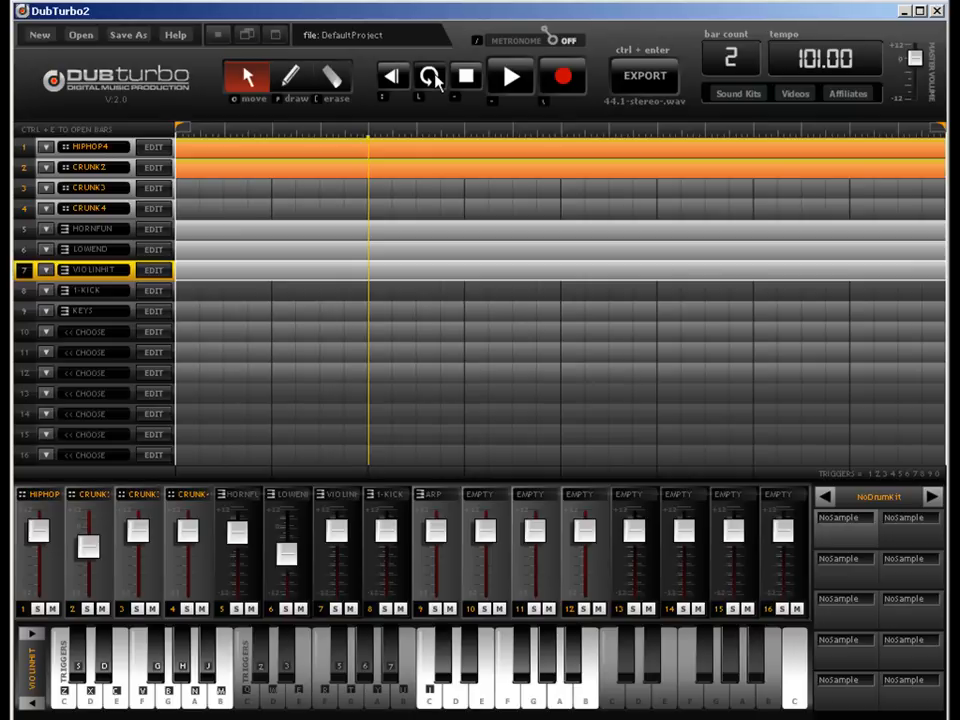
# Step: Play back the second bar by moving the loop start there, and return the loop start to the beginning
pyautogui.moveTo(181, 135); pyautogui.dragTo(466, 132)
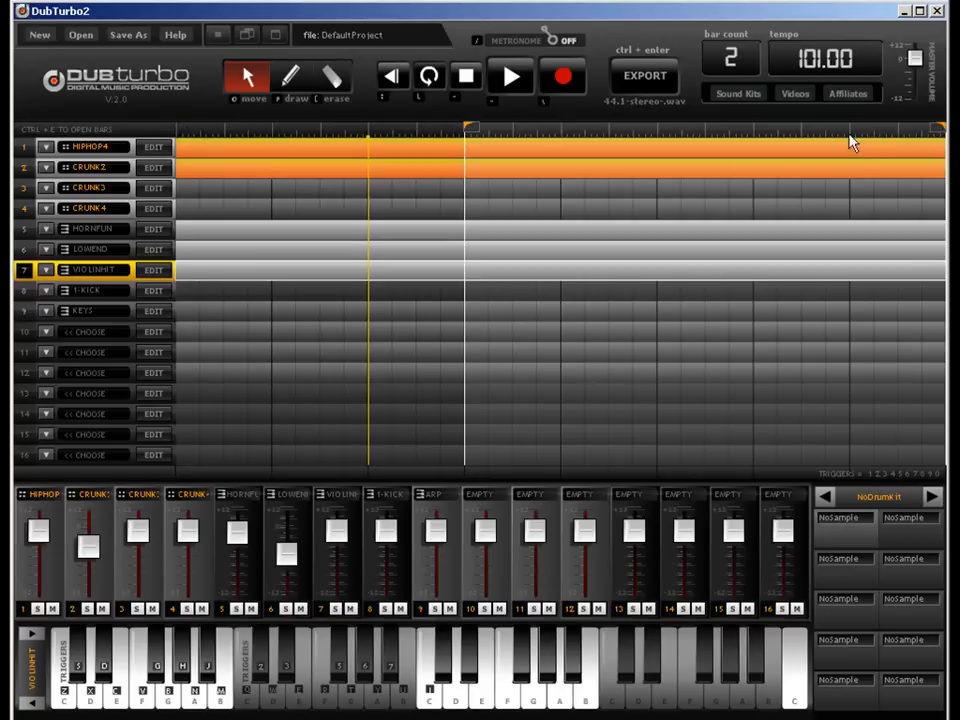
pyautogui.moveTo(849, 135); pyautogui.dragTo(595, 136)
pyautogui.press('space')
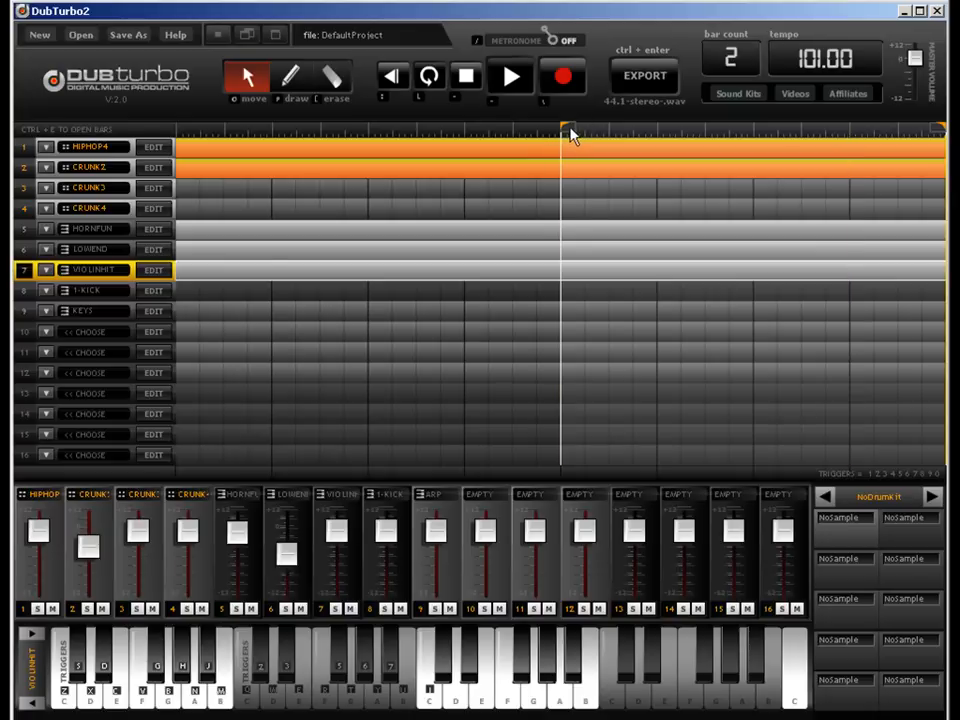
pyautogui.moveTo(568, 133); pyautogui.dragTo(145, 130)
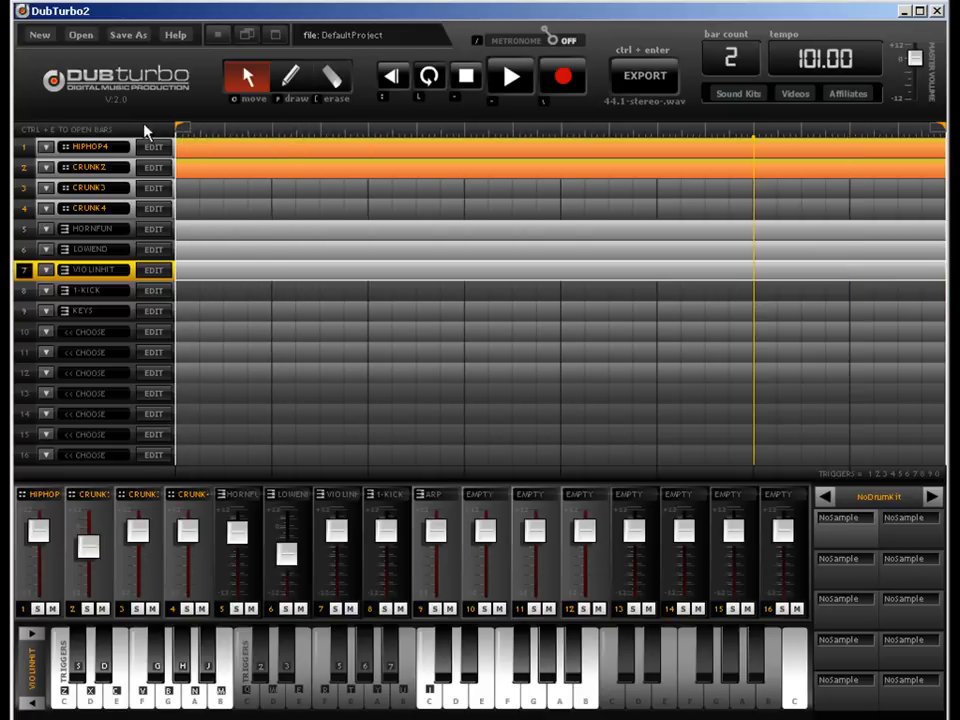
# Step: Set the bar count to 8 and extend the loop end to the end of bar 8
pyautogui.click(718, 57)
pyautogui.write('8')
pyautogui.press('Return')
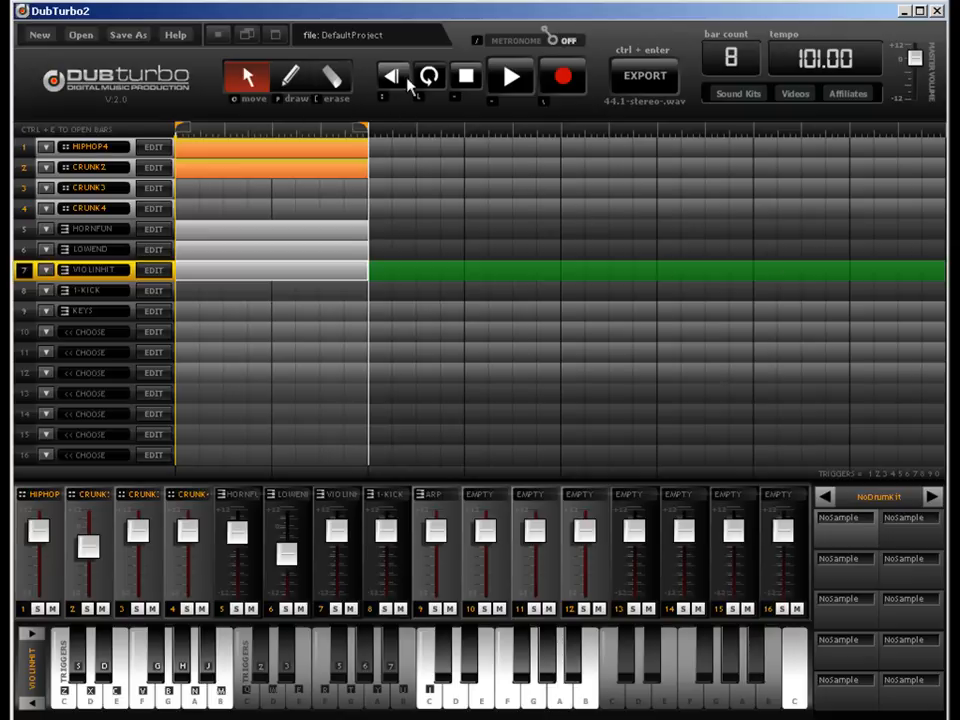
pyautogui.moveTo(366, 132)
pyautogui.mouseDown()
pyautogui.moveTo(851, 122)
pyautogui.moveTo(926, 111)
pyautogui.mouseUp()
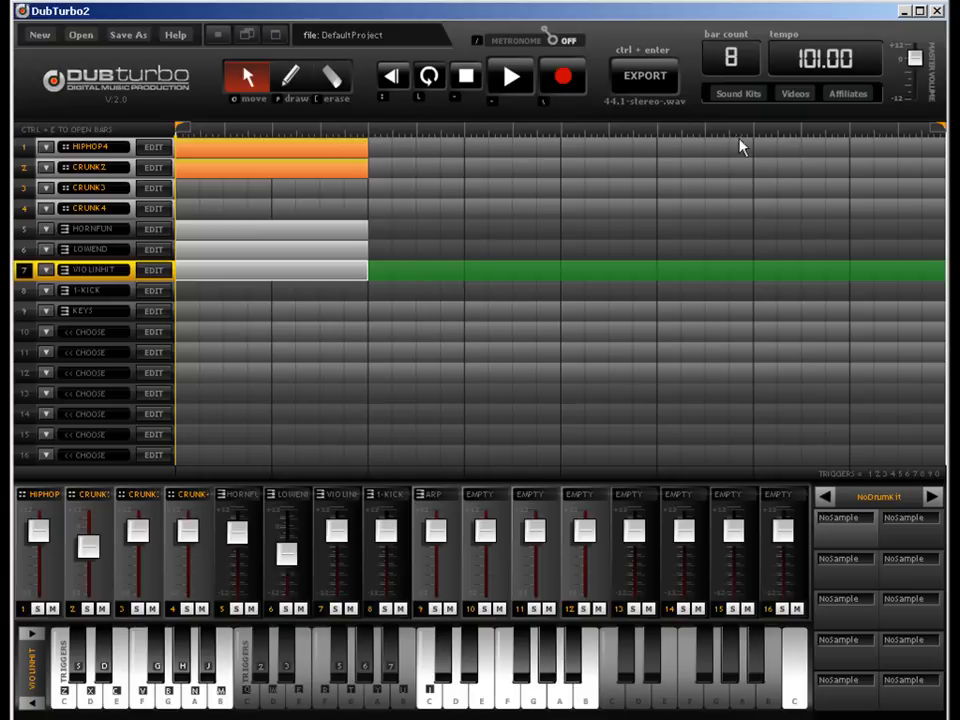
pyautogui.click(234, 152)
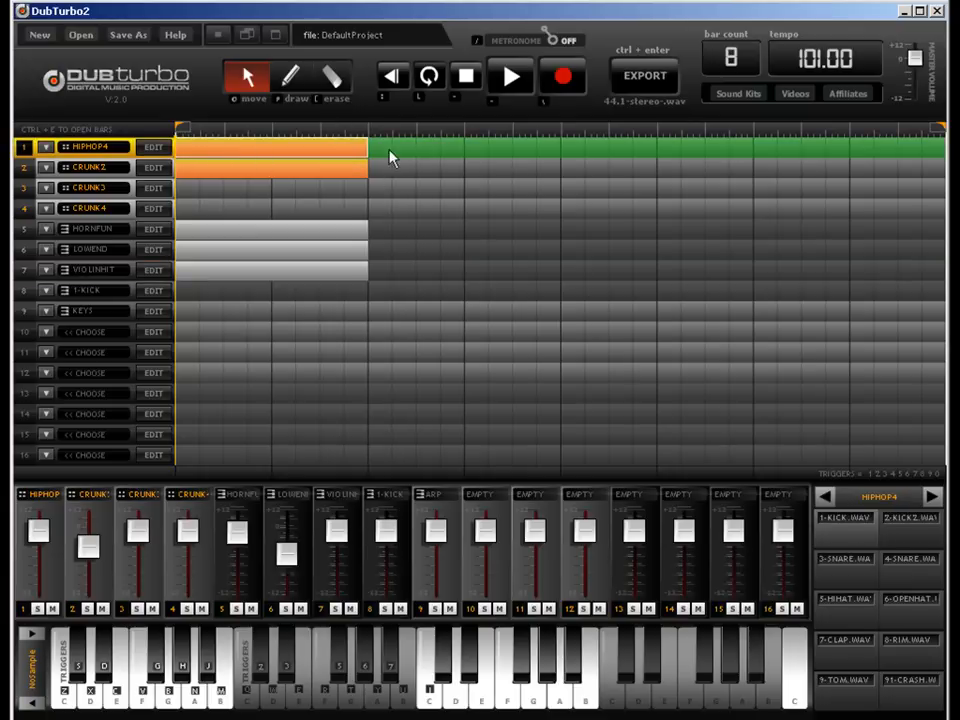
pyautogui.moveTo(298, 156); pyautogui.dragTo(520, 128)
pyautogui.click(336, 80)
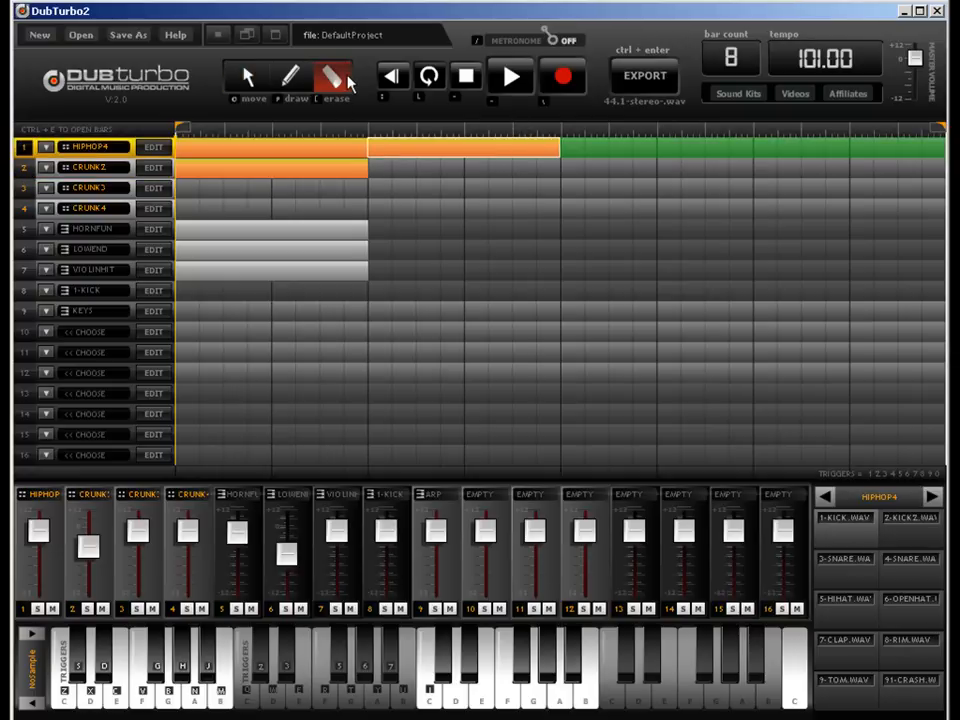
pyautogui.click(466, 149)
pyautogui.click(248, 80)
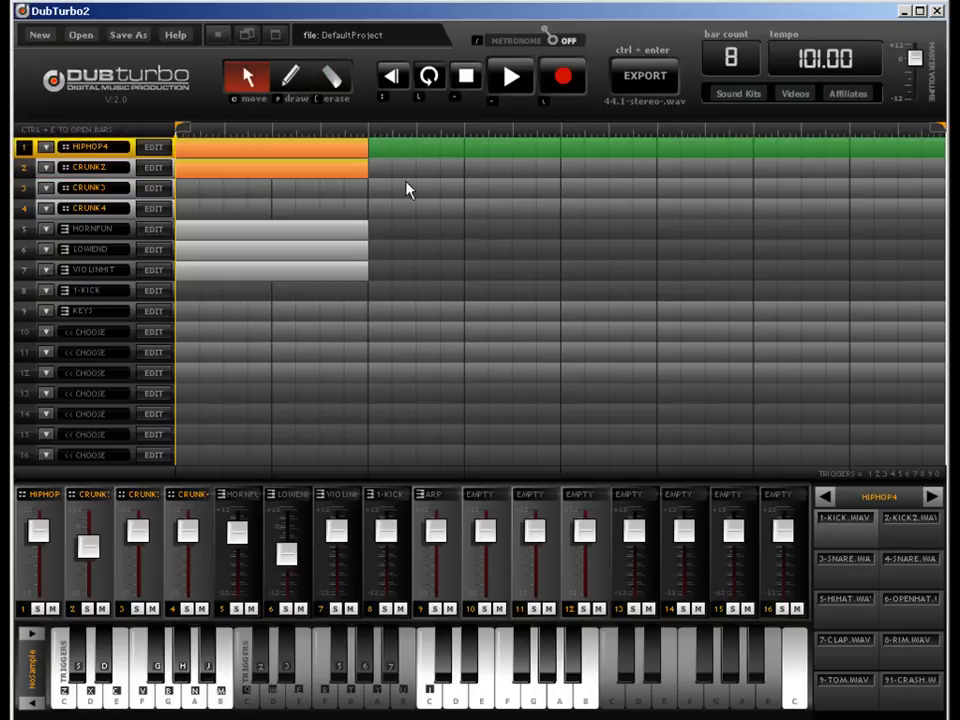
# Step: Copy the blocks on tracks 1, 2, 5, 6 and 7 together into bars 3 and 4, and set the loop end to the end of bar 4
pyautogui.click(357, 149)
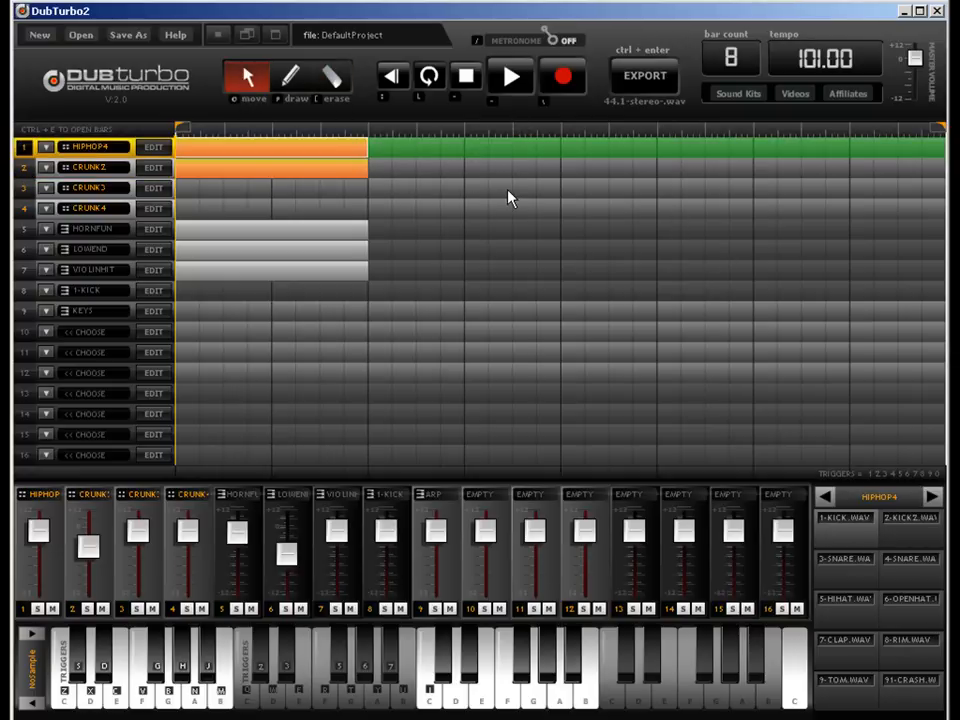
pyautogui.click(340, 177)
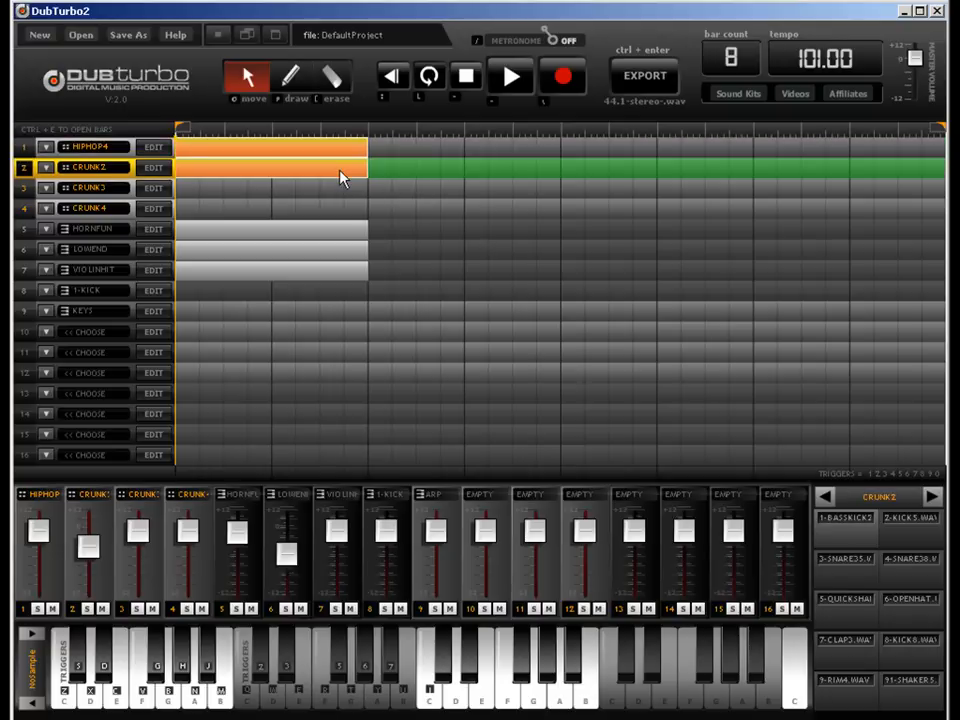
pyautogui.click(330, 237)
pyautogui.click(350, 255)
pyautogui.click(362, 274)
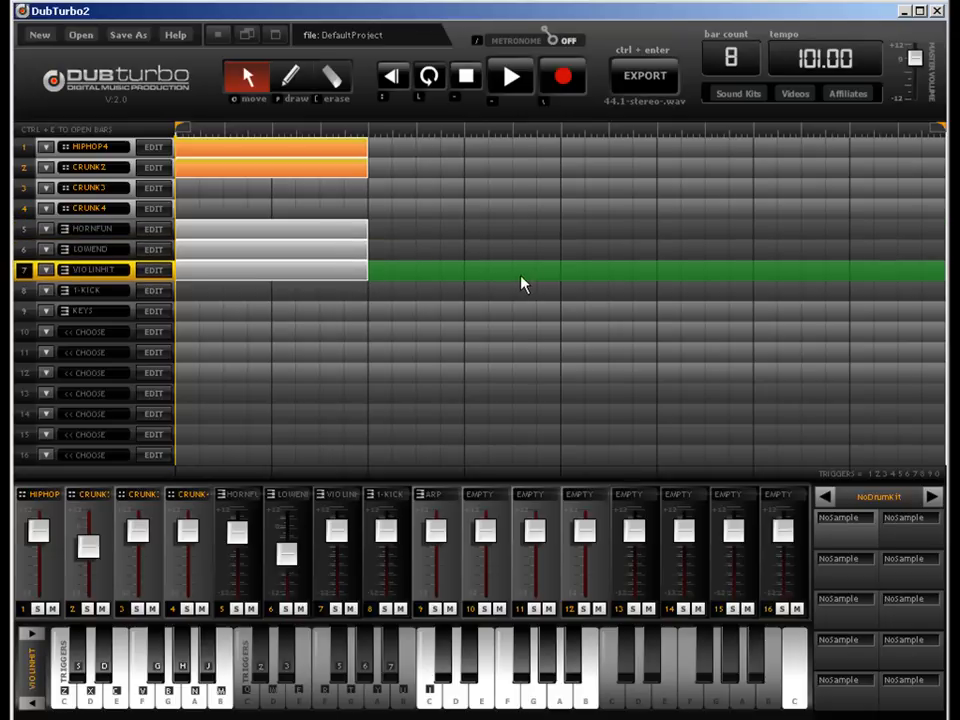
pyautogui.moveTo(340, 177); pyautogui.dragTo(522, 183)
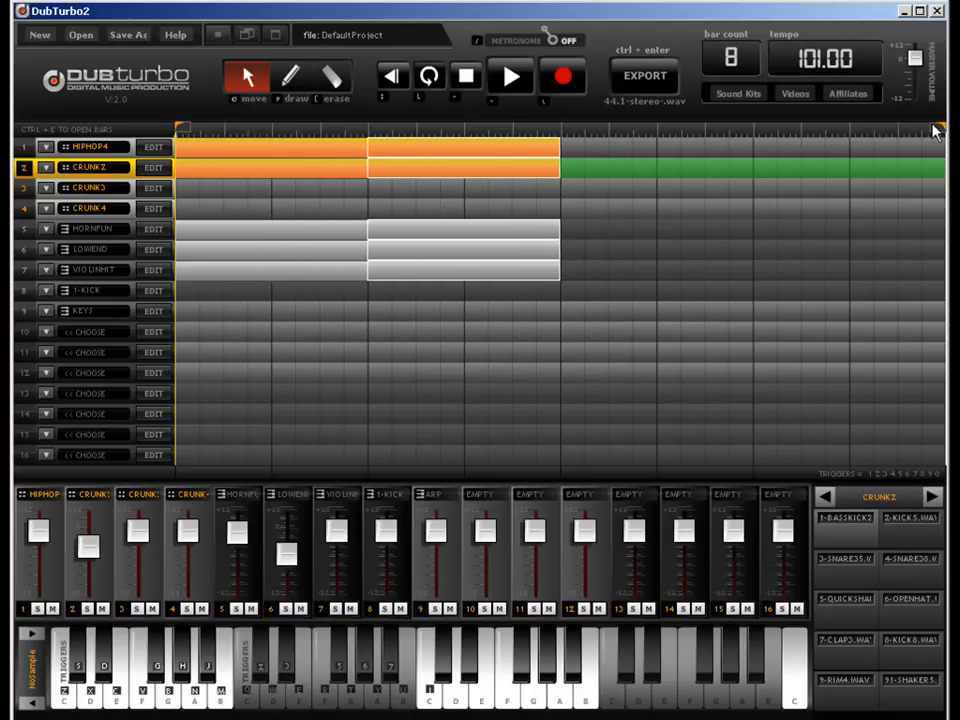
pyautogui.moveTo(936, 129); pyautogui.dragTo(541, 152)
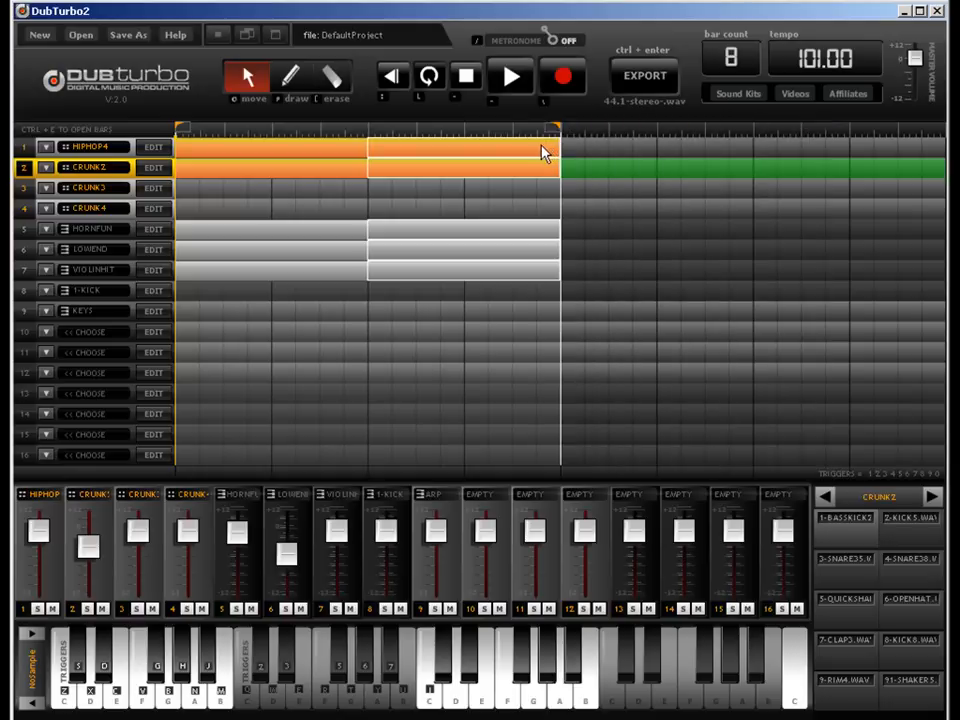
# Step: In the HIPHOP4 block for bars 3 and 4, add kicks at steps 29 to 32 and snares at steps 19, 25 and 31
pyautogui.click(452, 150)
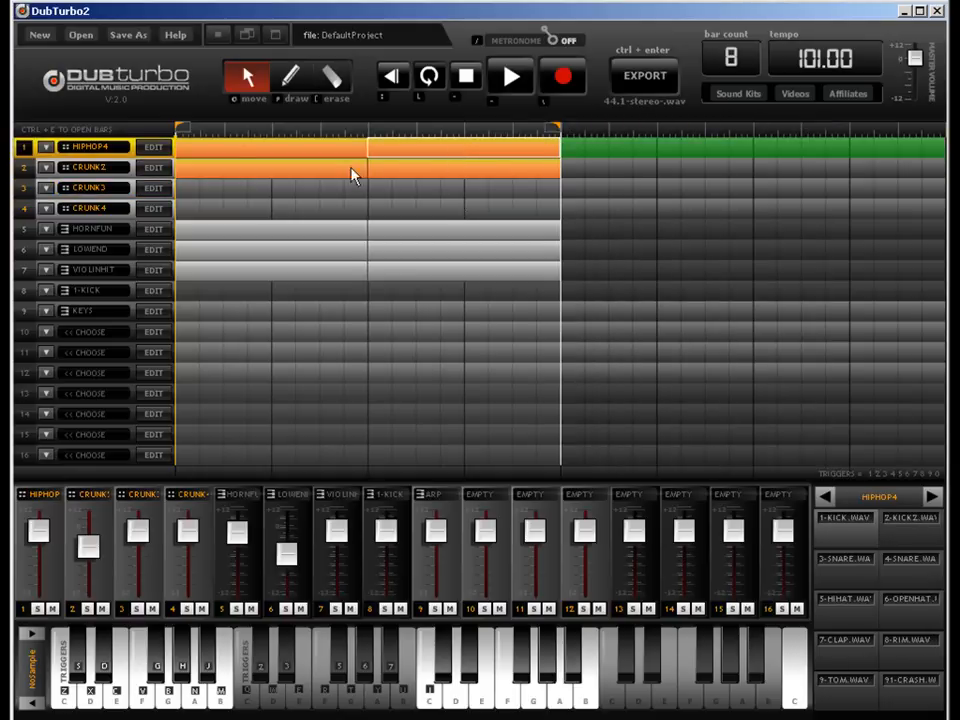
pyautogui.hotkey('ctrl', 'e')
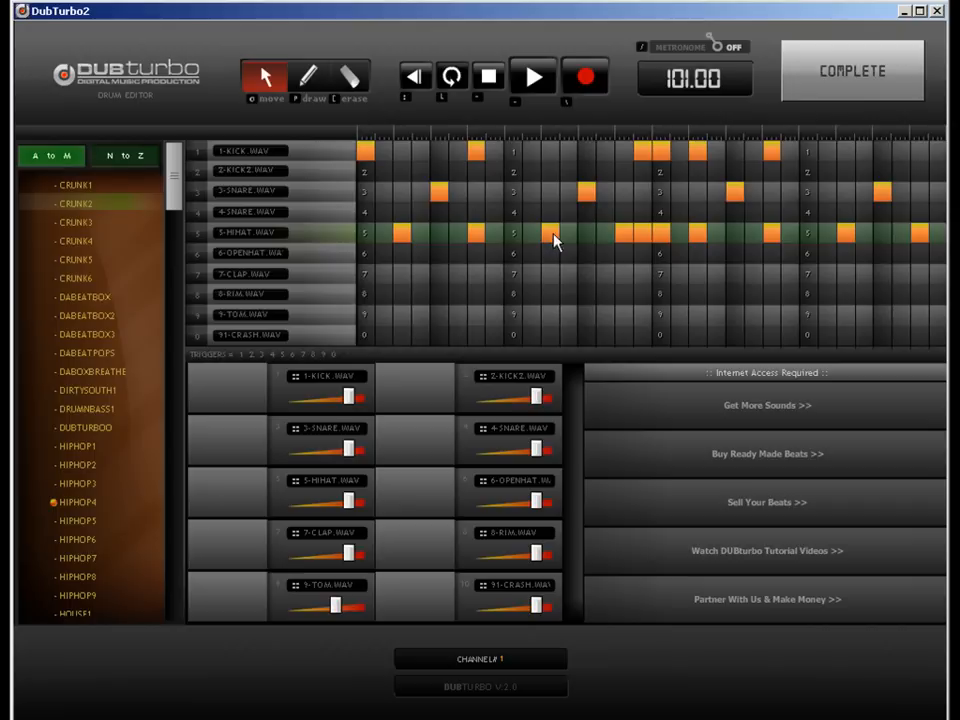
pyautogui.click(310, 72)
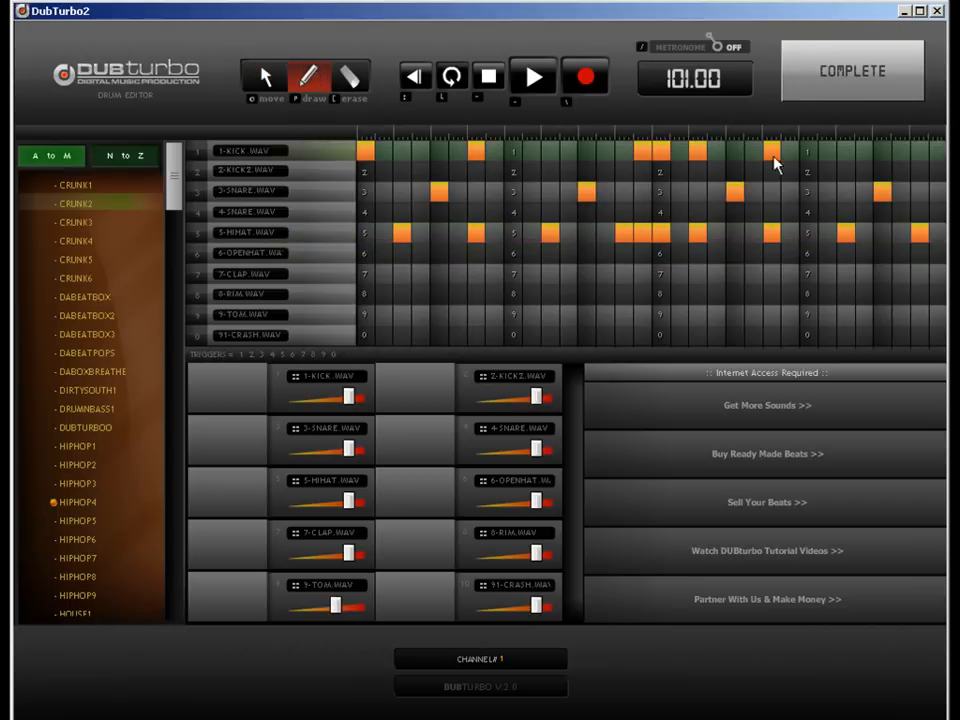
pyautogui.click(920, 150)
pyautogui.click(900, 150)
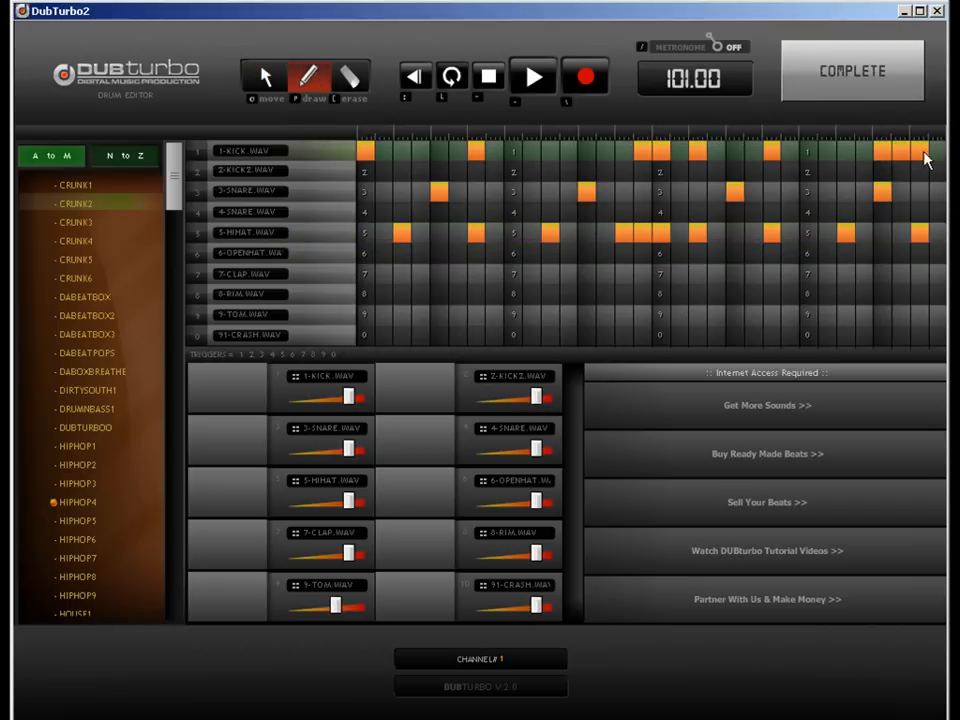
pyautogui.click(938, 150)
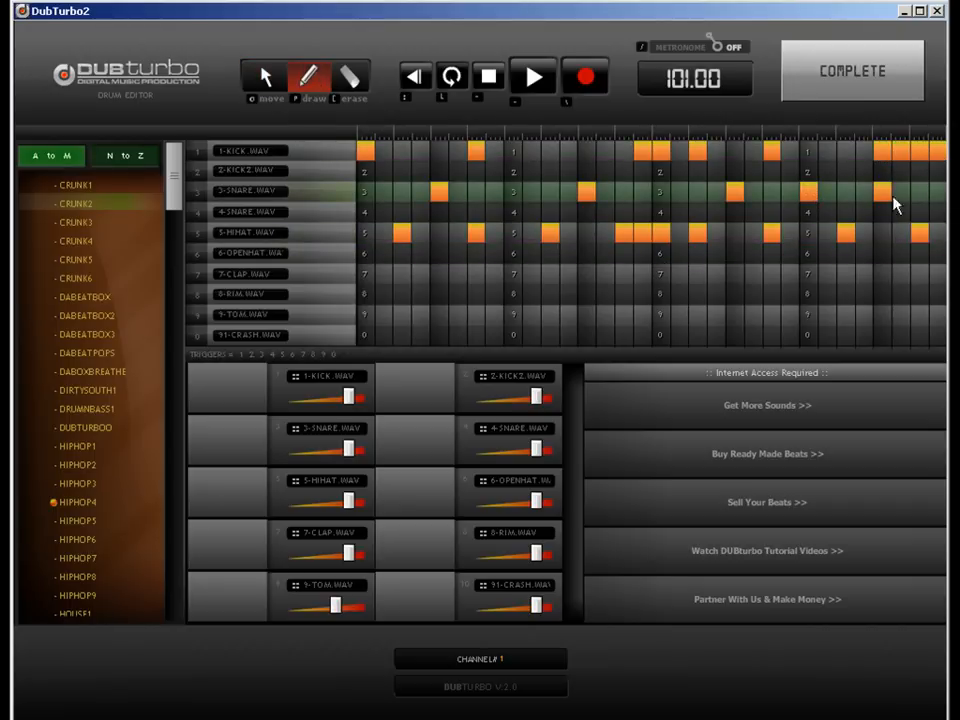
pyautogui.click(698, 192)
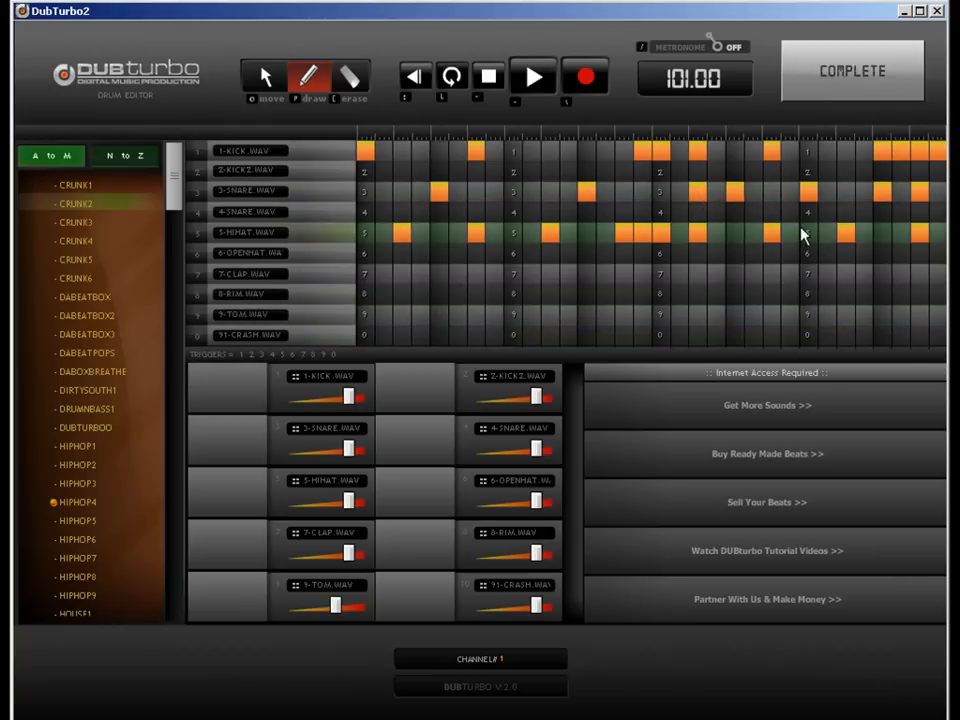
# Step: Erase the HIPHOP4 hi-hats at steps 23, 27 and 31 and return to the arrangement
pyautogui.press('e')
pyautogui.click(845, 233)
pyautogui.click(770, 233)
pyautogui.click(920, 233)
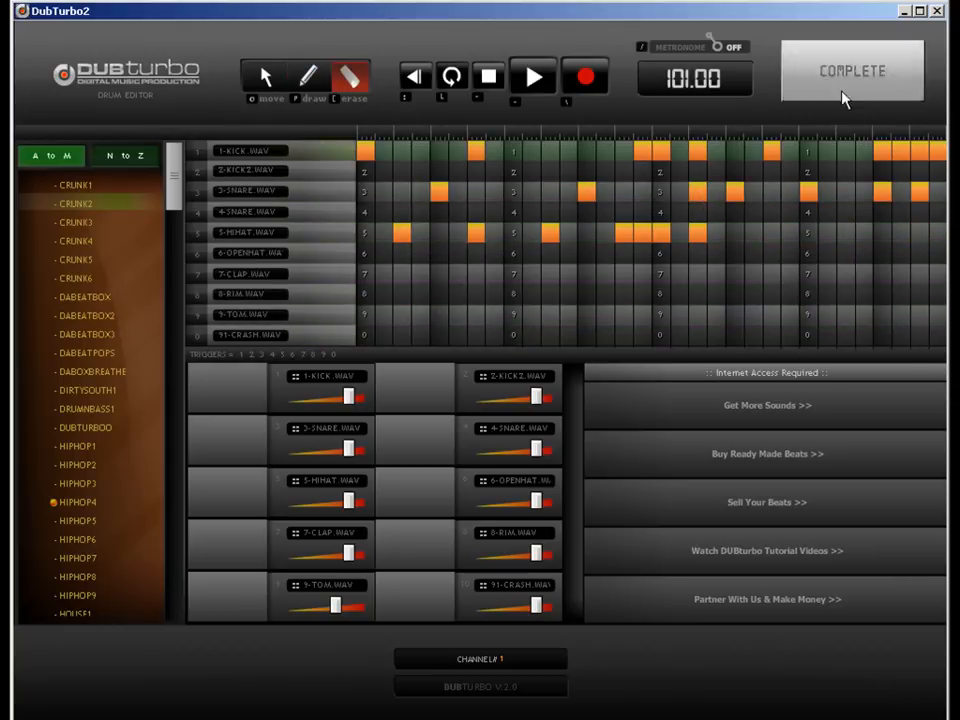
pyautogui.click(842, 98)
# Step: In the CRUNK2 block for bars 3 and 4, erase the quick shaker hits at steps 24 and 27 and the open hat at step 29
pyautogui.doubleClick(504, 169)
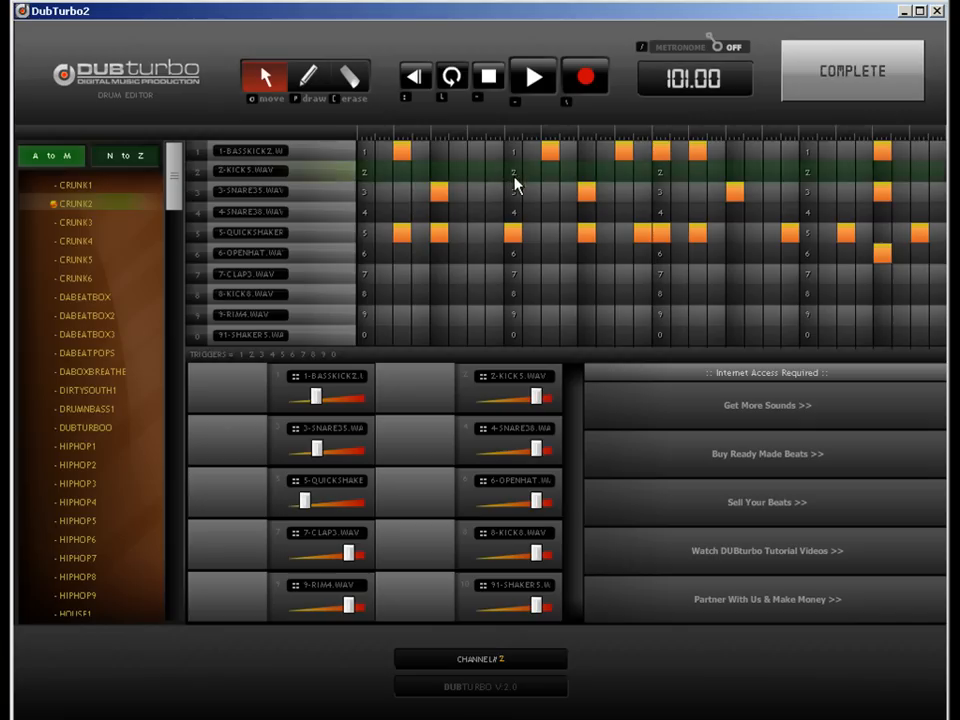
pyautogui.click(362, 86)
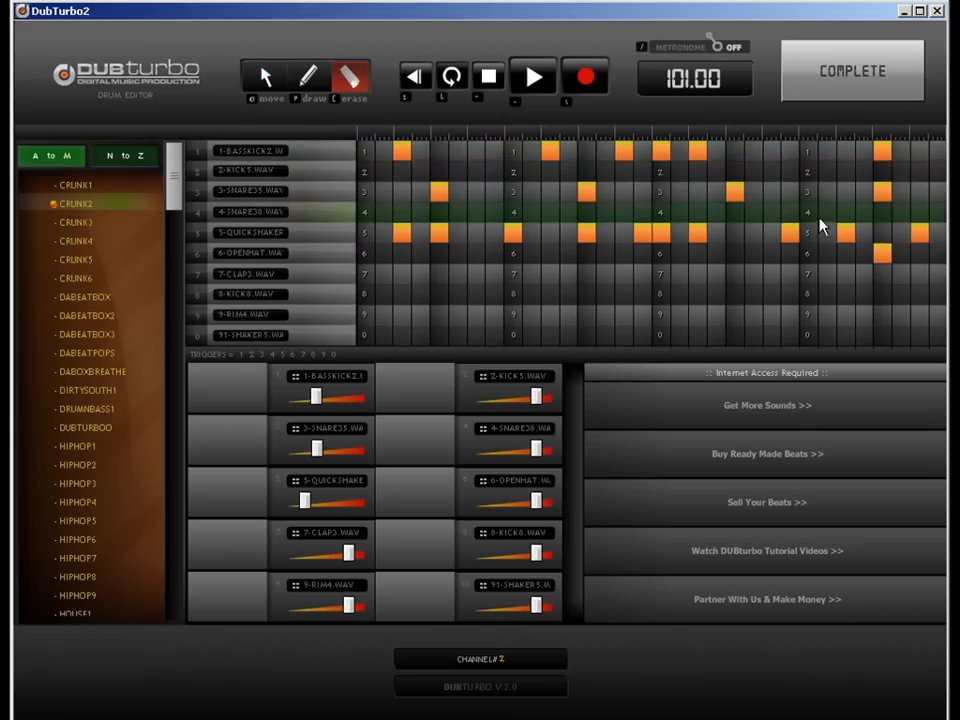
pyautogui.click(793, 235)
pyautogui.click(846, 234)
pyautogui.click(884, 254)
pyautogui.click(821, 75)
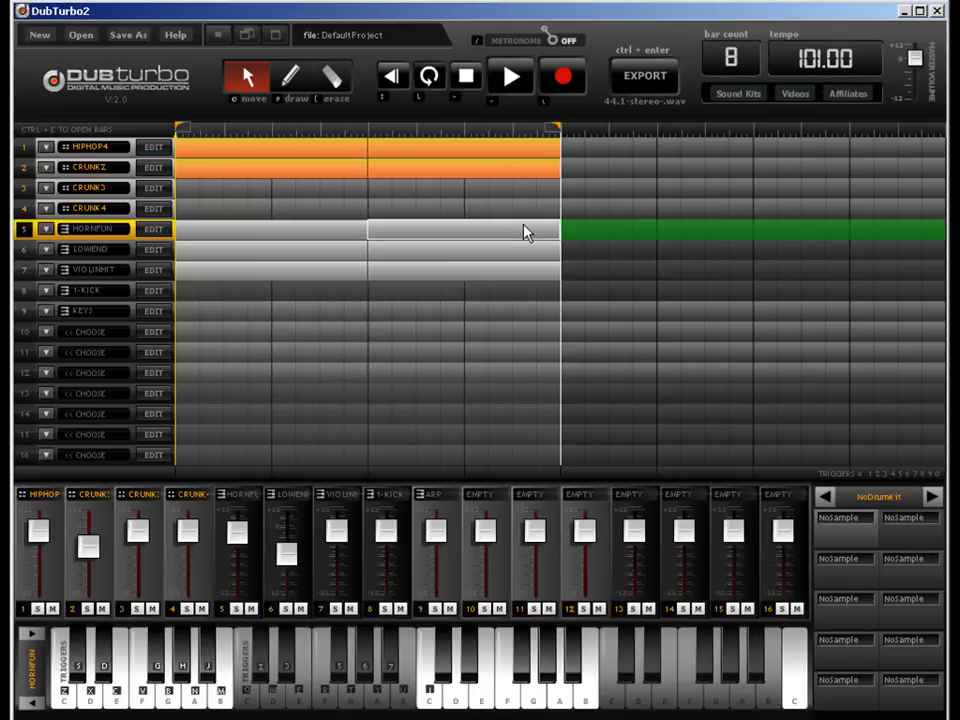
# Step: In the bars 3 and 4 blocks, raise the HORNFUN notes at steps 29 and 31 and the LOWEND note at step 25 to C
pyautogui.doubleClick(525, 230)
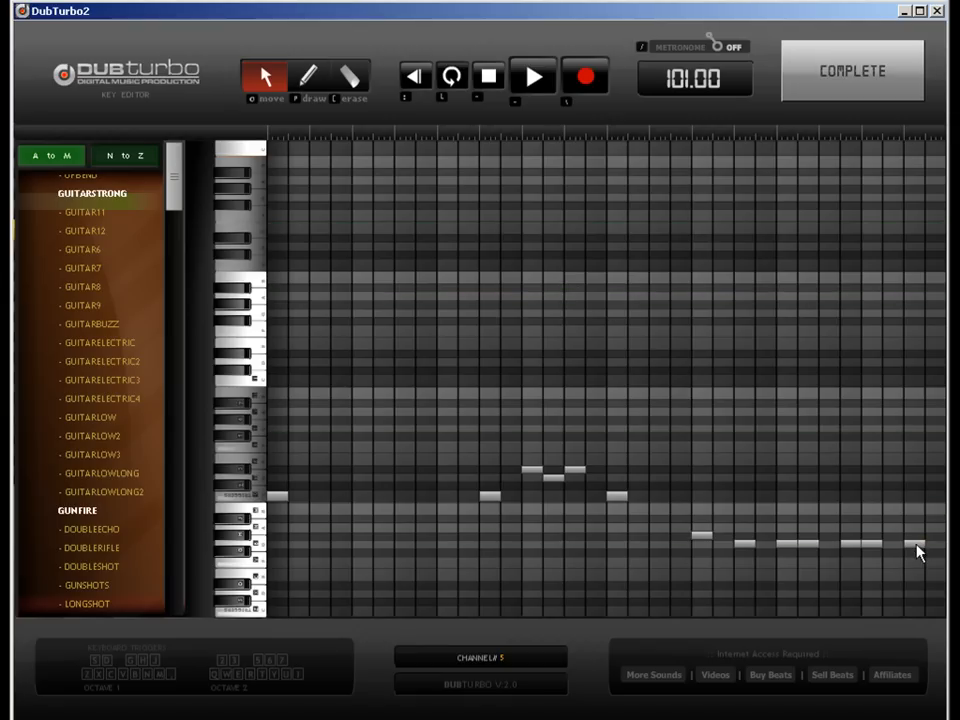
pyautogui.moveTo(915, 544); pyautogui.dragTo(876, 505)
pyautogui.click(848, 78)
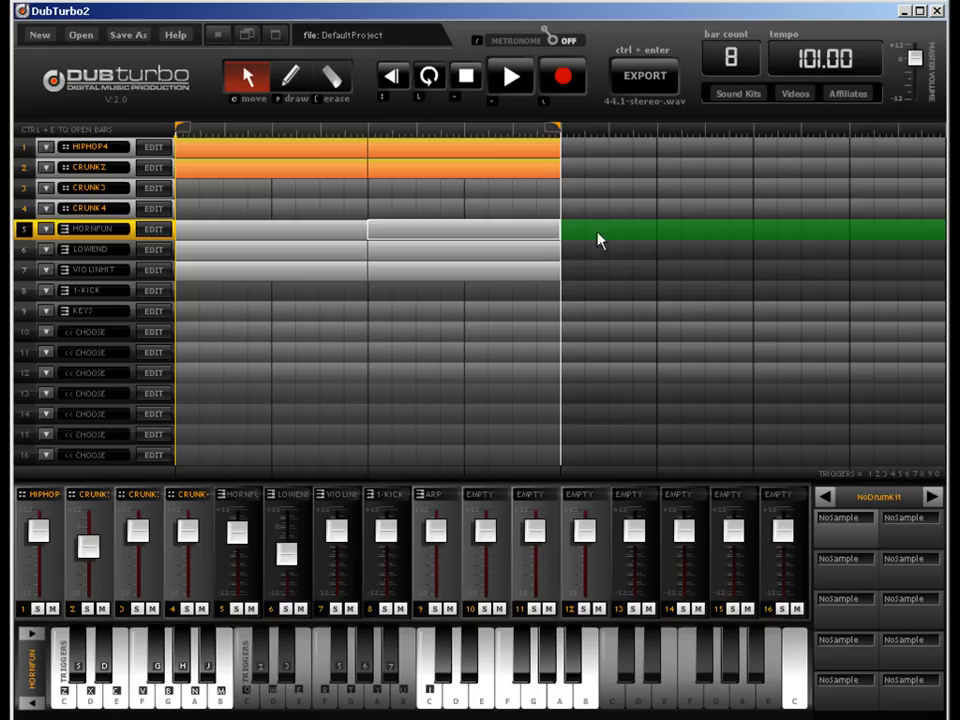
pyautogui.doubleClick(483, 259)
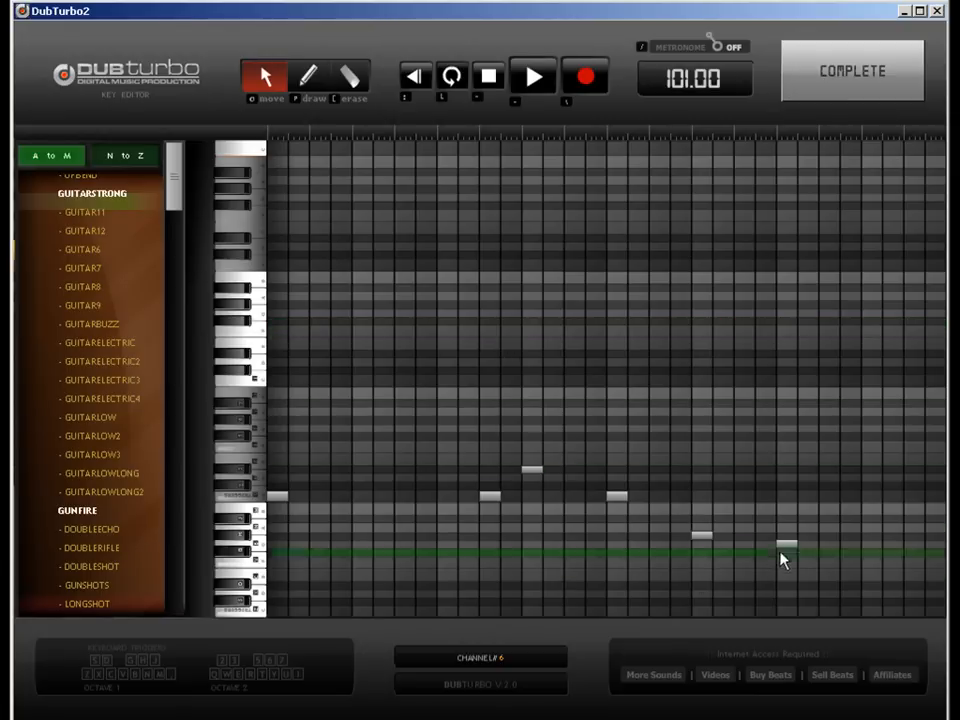
pyautogui.moveTo(787, 549); pyautogui.dragTo(789, 504)
pyautogui.click(848, 78)
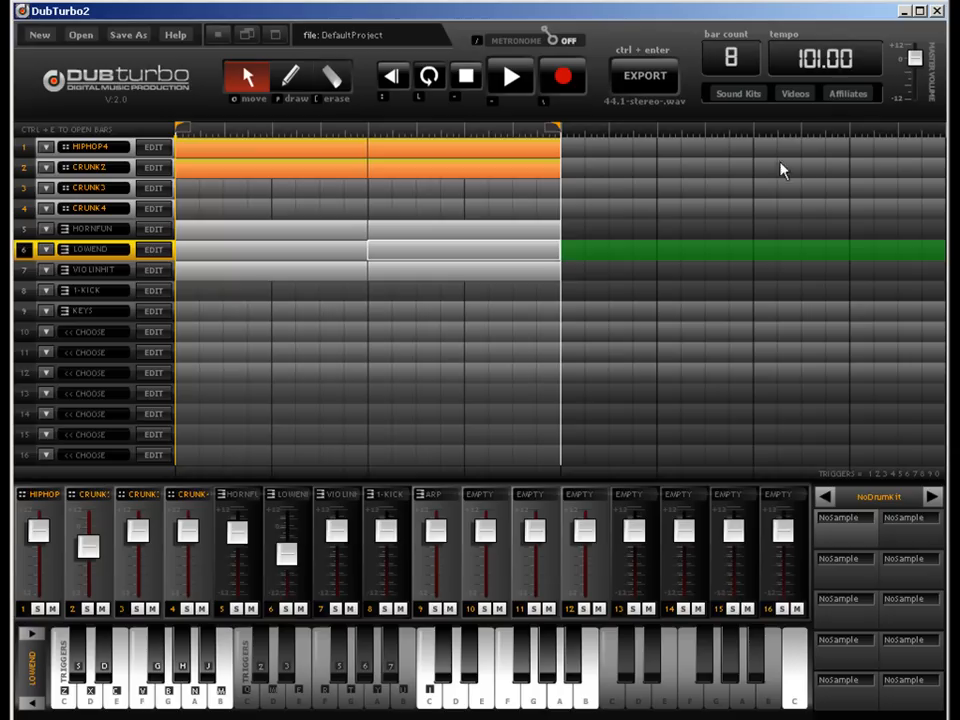
# Step: Raise the VIOLINHIT notes at steps 29 and 31 of the bars 3 and 4 block to G, and play the arrangement
pyautogui.doubleClick(483, 280)
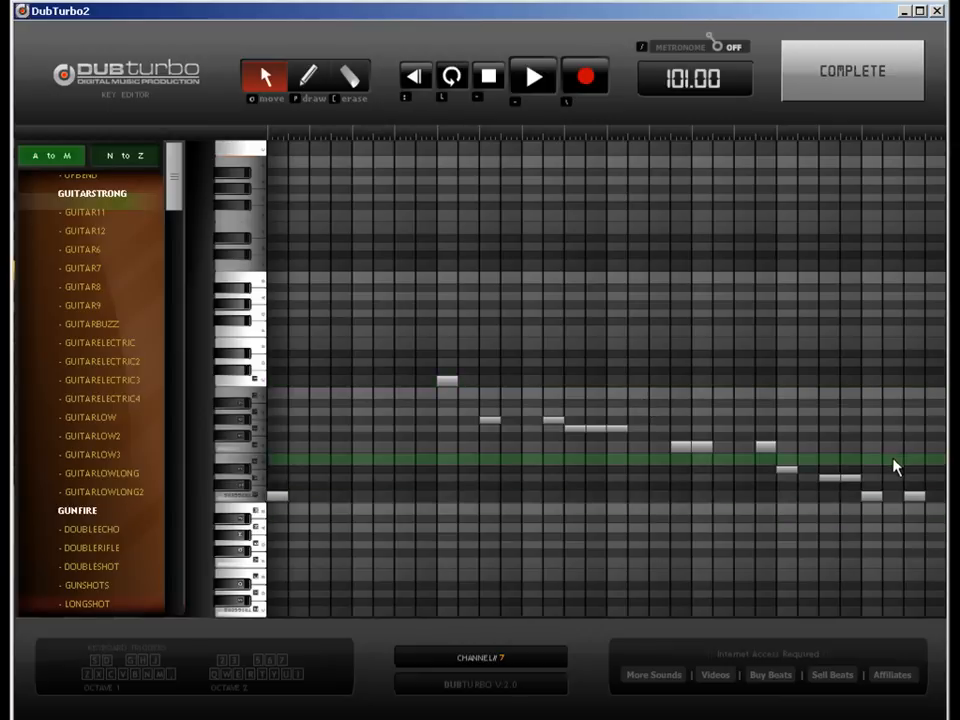
pyautogui.moveTo(872, 496); pyautogui.dragTo(875, 442)
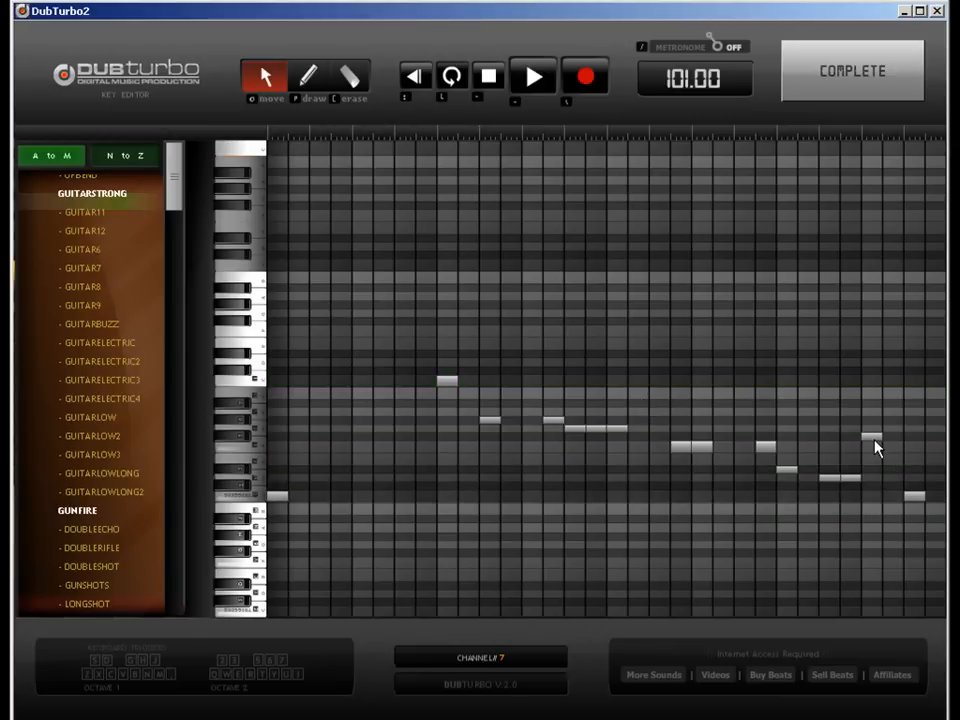
pyautogui.moveTo(911, 497); pyautogui.dragTo(921, 429)
pyautogui.click(866, 85)
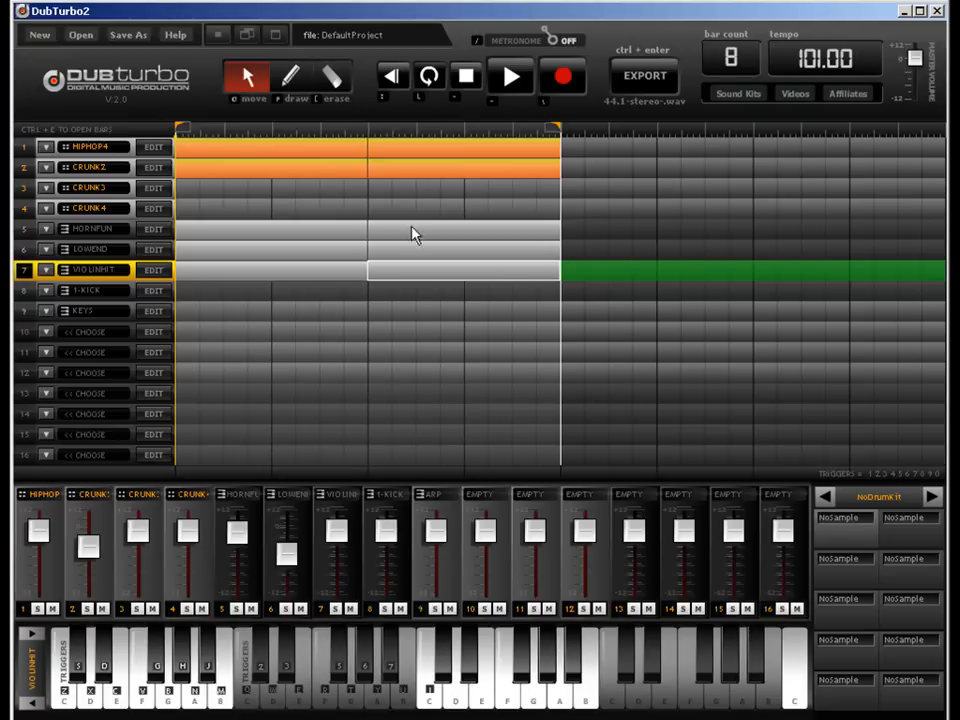
pyautogui.press('space')
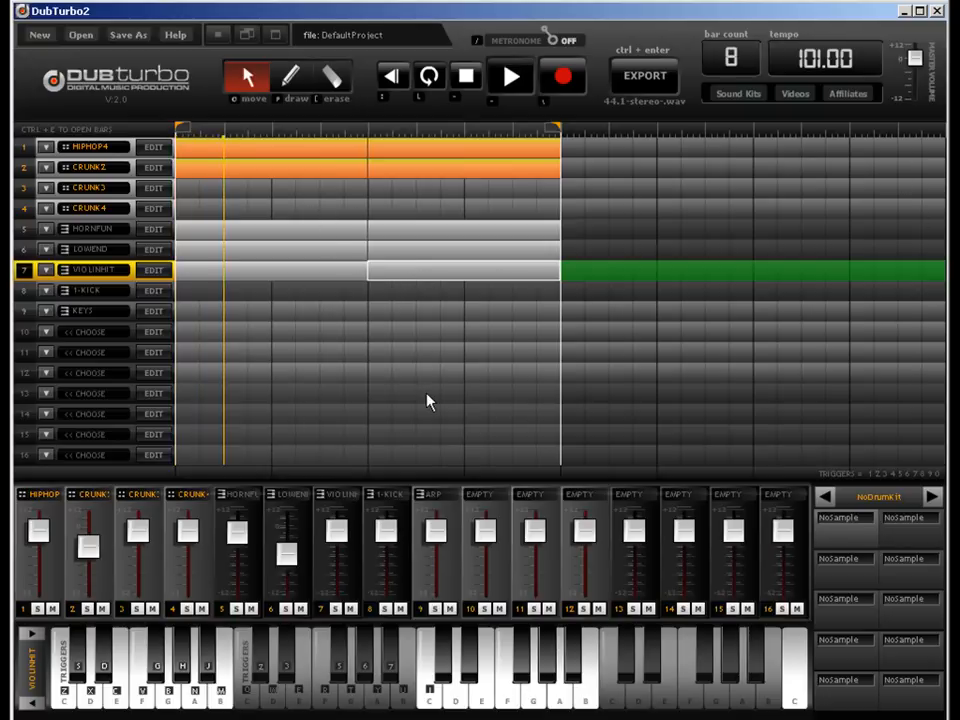
pyautogui.click(427, 400)
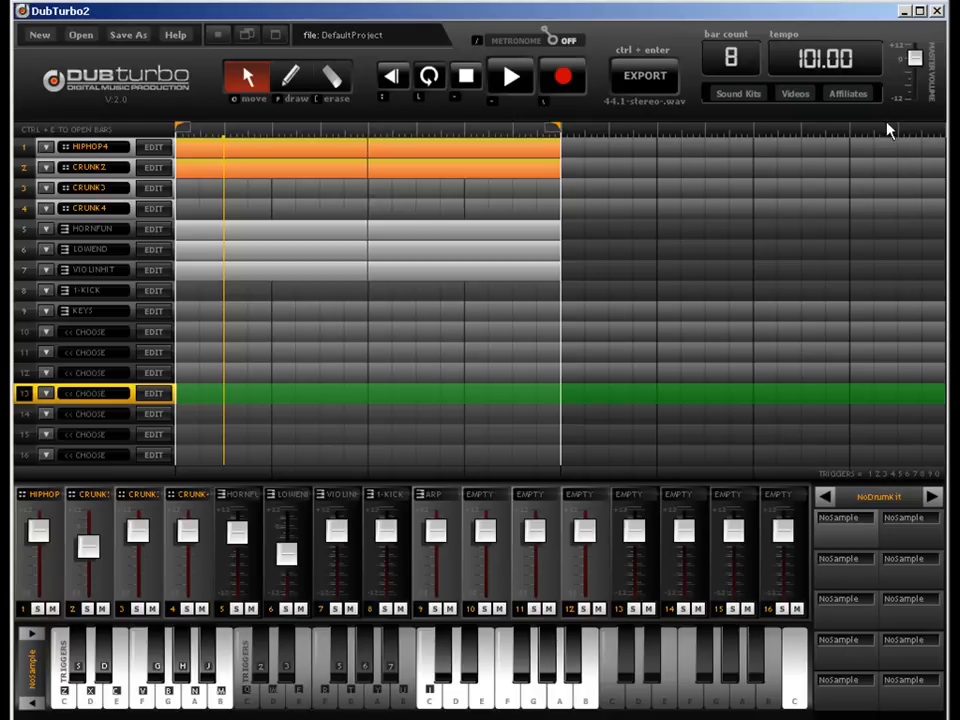
# Step: Copy all blocks on tracks 1, 2, 5, 6 and 7 together into bars 5 to 8, and set the loop end to the end of bar 8
pyautogui.click(295, 170)
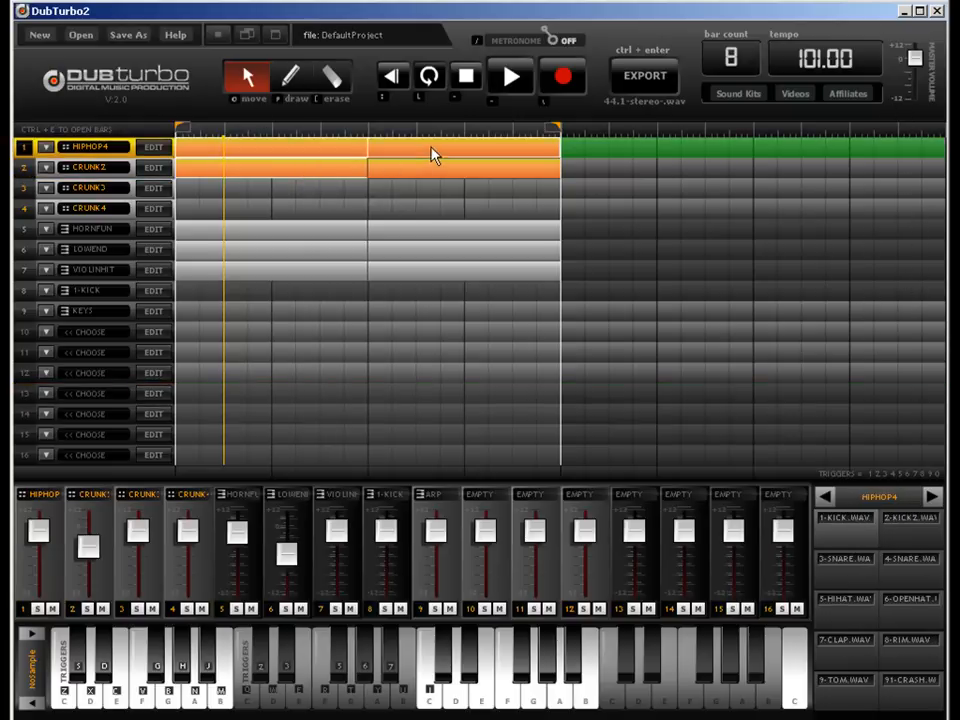
pyautogui.keyDown('shift'); pyautogui.click(420, 226); pyautogui.keyUp('shift')
pyautogui.keyDown('shift'); pyautogui.click(418, 251); pyautogui.keyUp('shift')
pyautogui.keyDown('shift'); pyautogui.click(398, 271); pyautogui.keyUp('shift')
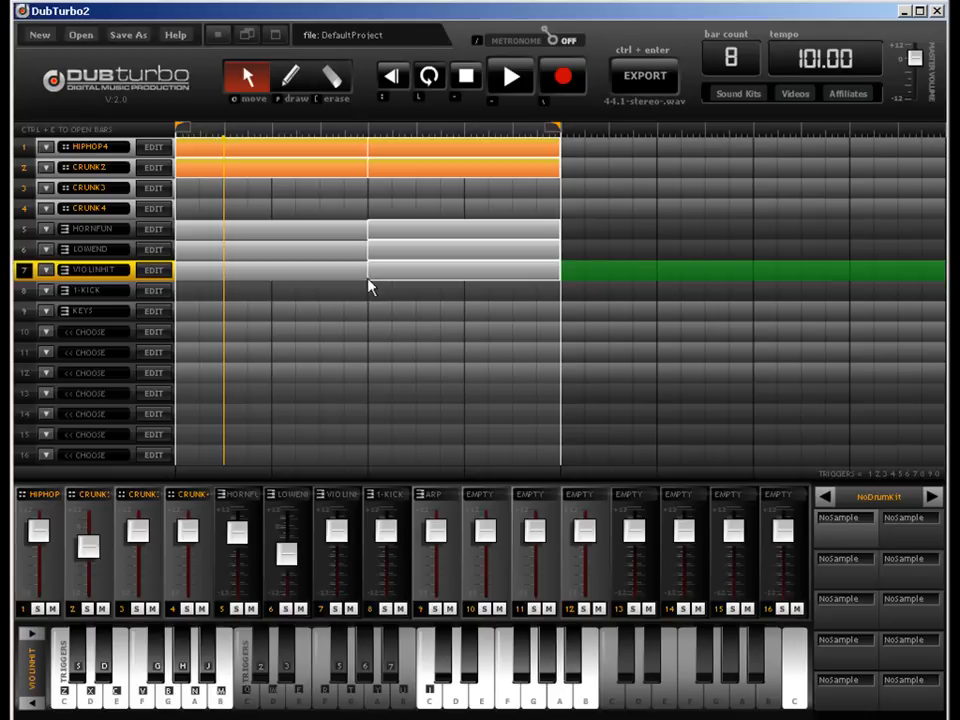
pyautogui.keyDown('shift'); pyautogui.click(359, 273); pyautogui.keyUp('shift')
pyautogui.keyDown('shift'); pyautogui.click(342, 250); pyautogui.keyUp('shift')
pyautogui.keyDown('shift'); pyautogui.click(347, 227); pyautogui.keyUp('shift')
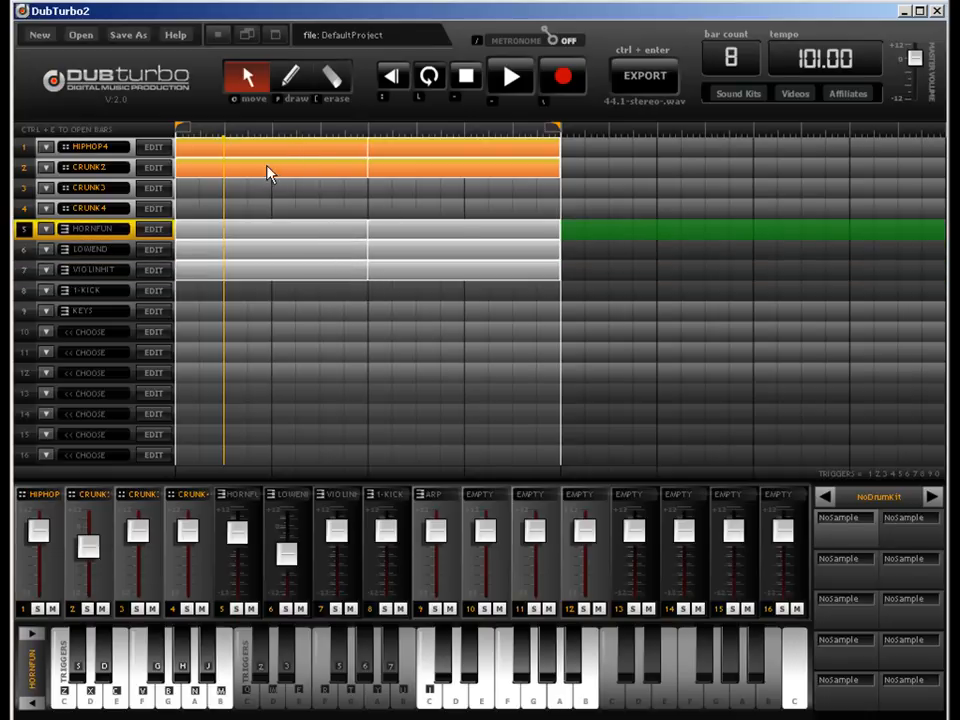
pyautogui.moveTo(267, 166); pyautogui.dragTo(616, 162)
pyautogui.moveTo(554, 126); pyautogui.dragTo(930, 131)
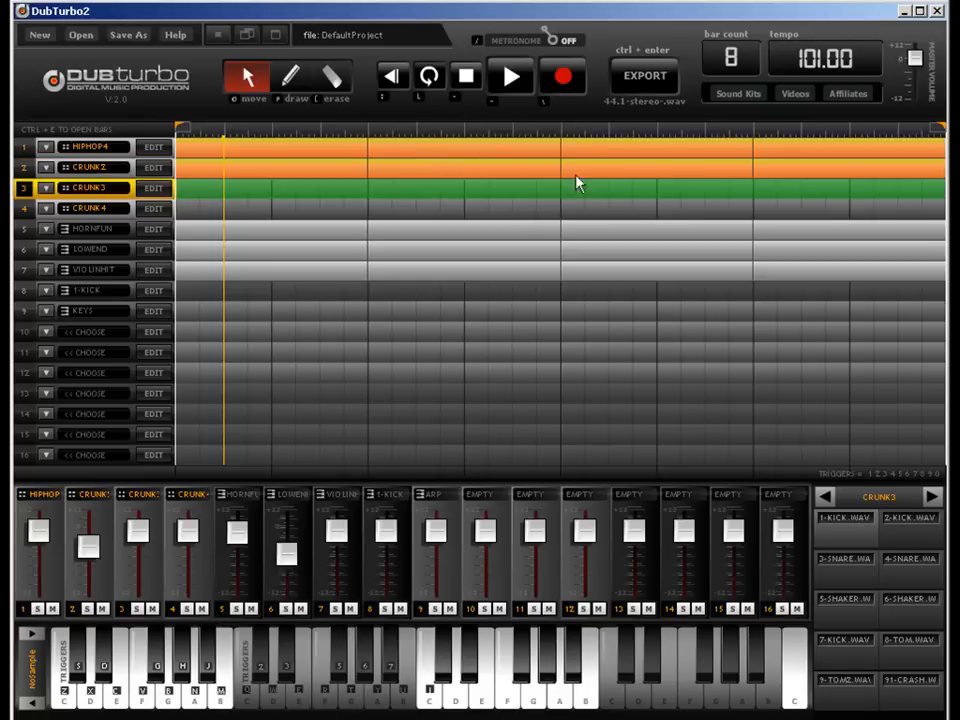
# Step: Add a crash at step 1 of the HIPHOP4 block for bars 5 and 6, and return to the arrangement
pyautogui.click(621, 155)
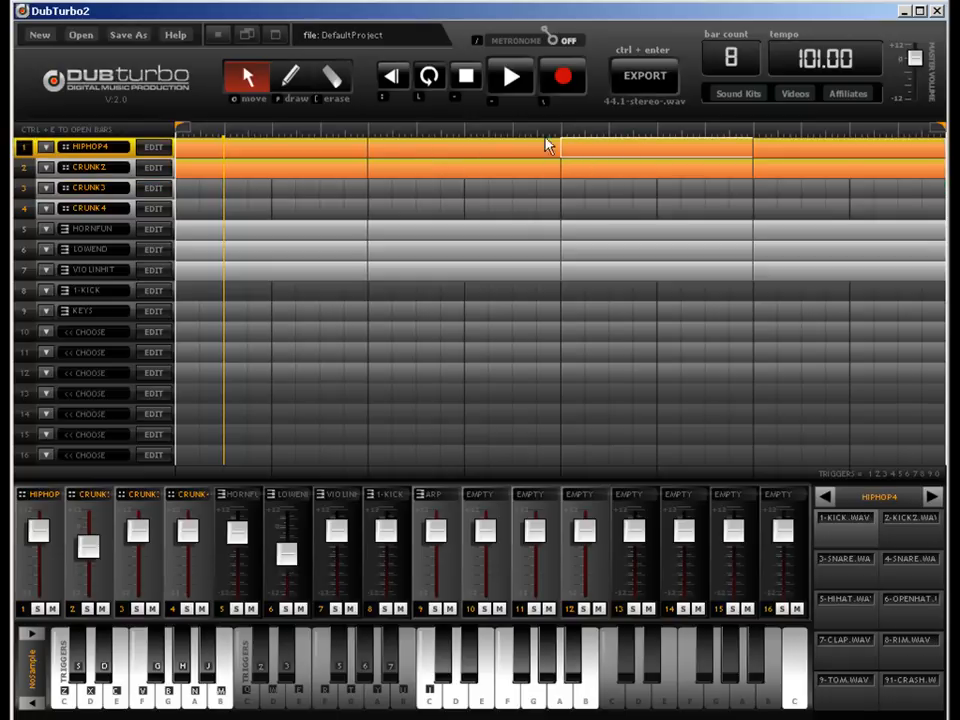
pyautogui.click(155, 148)
pyautogui.click(325, 86)
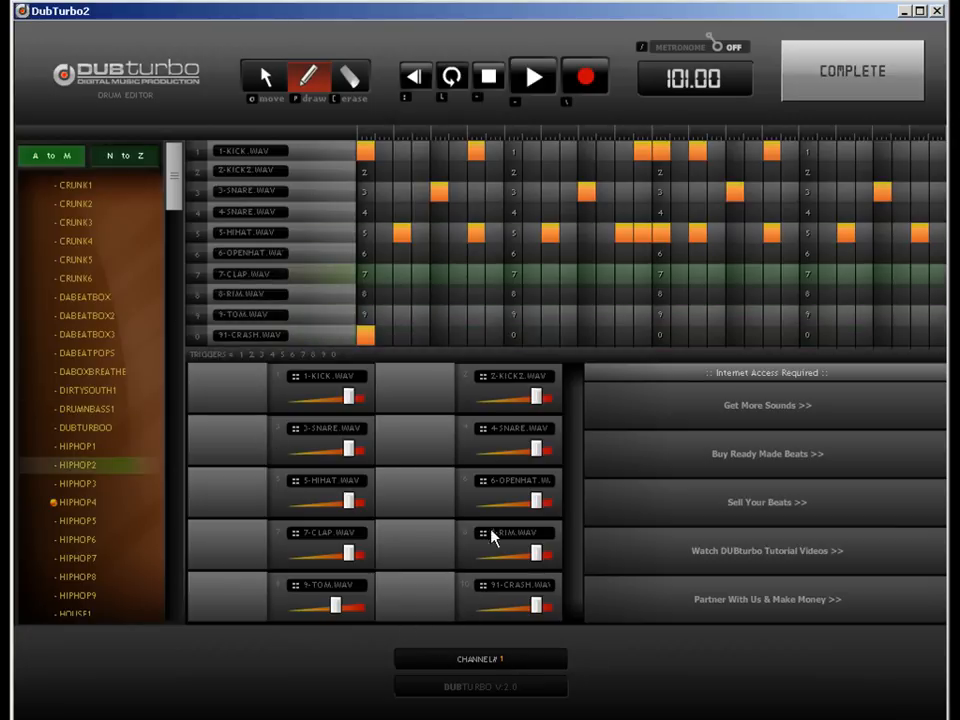
pyautogui.click(857, 84)
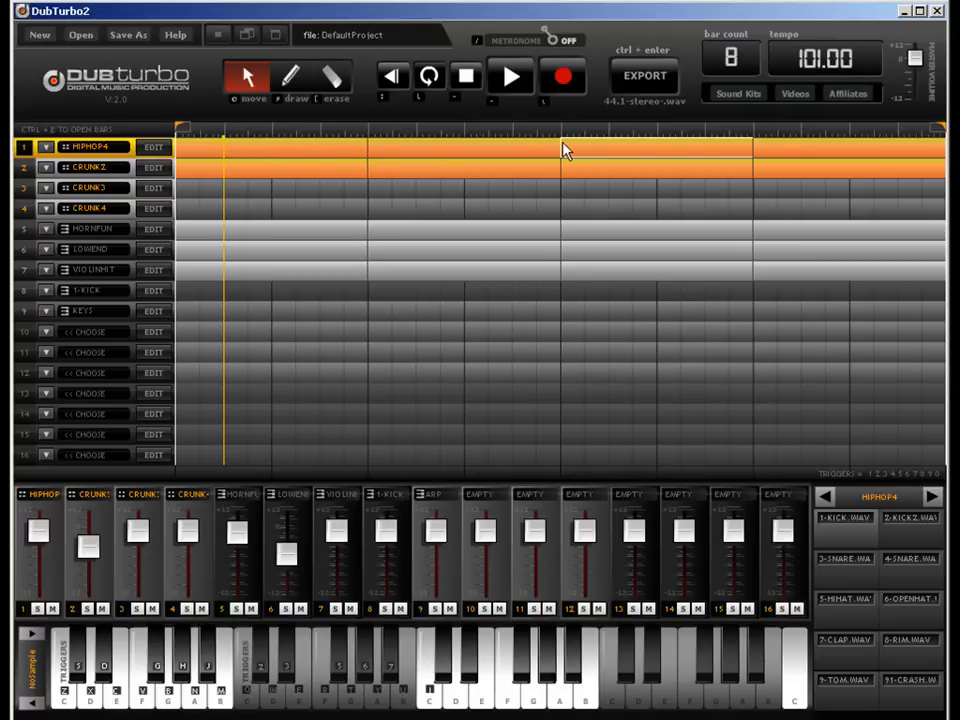
# Step: Add kicks at steps 21, 22 and 24 in the HIPHOP4 block for bars 7 and 8
pyautogui.click(839, 165)
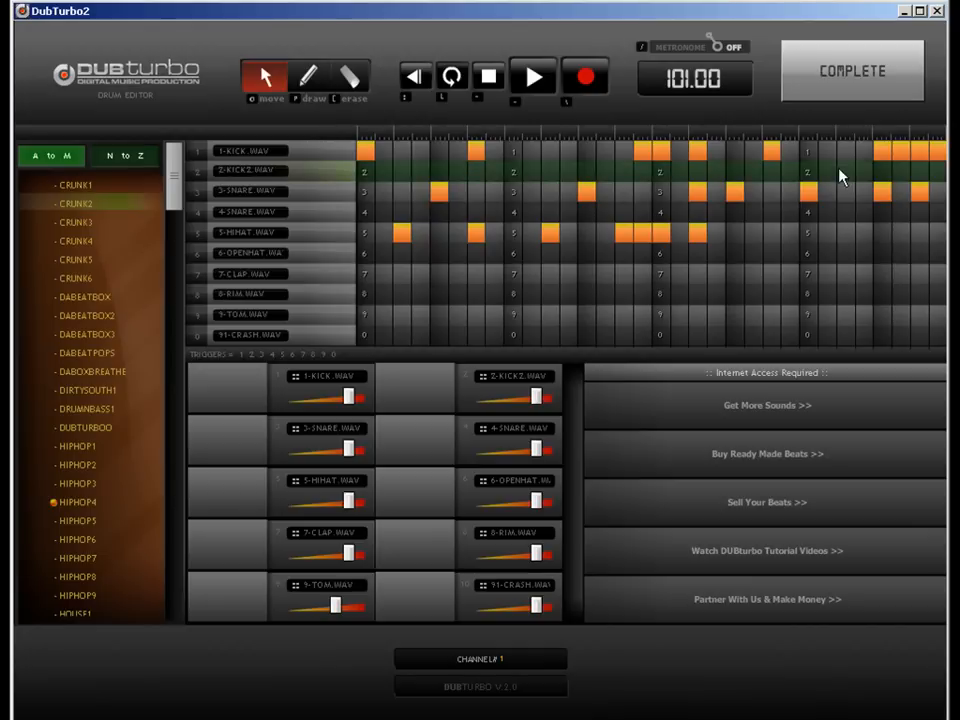
pyautogui.click(308, 80)
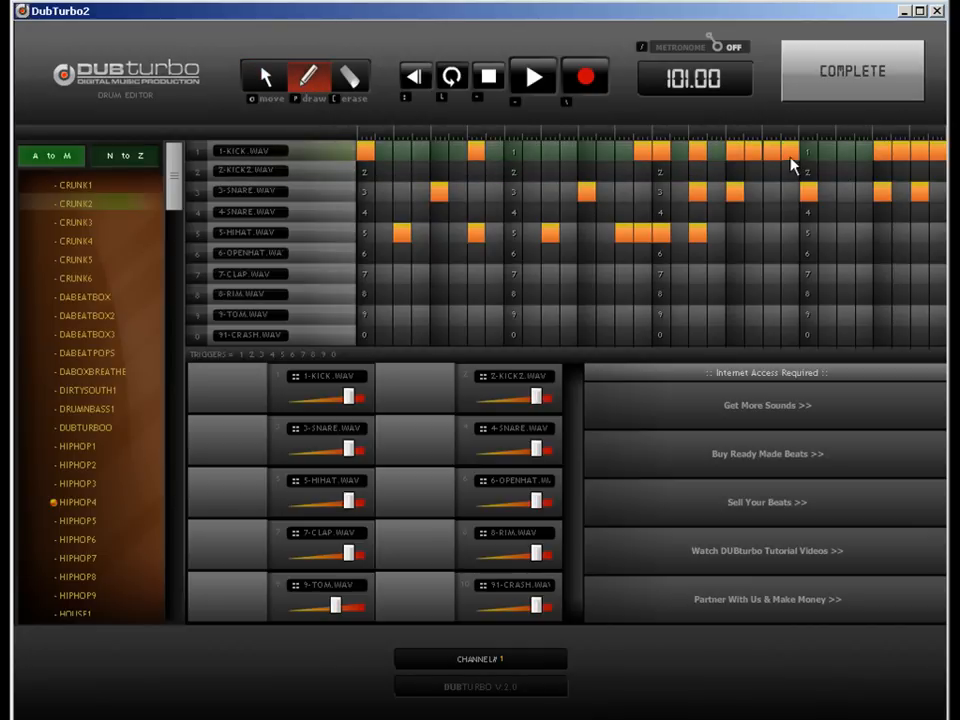
pyautogui.click(852, 85)
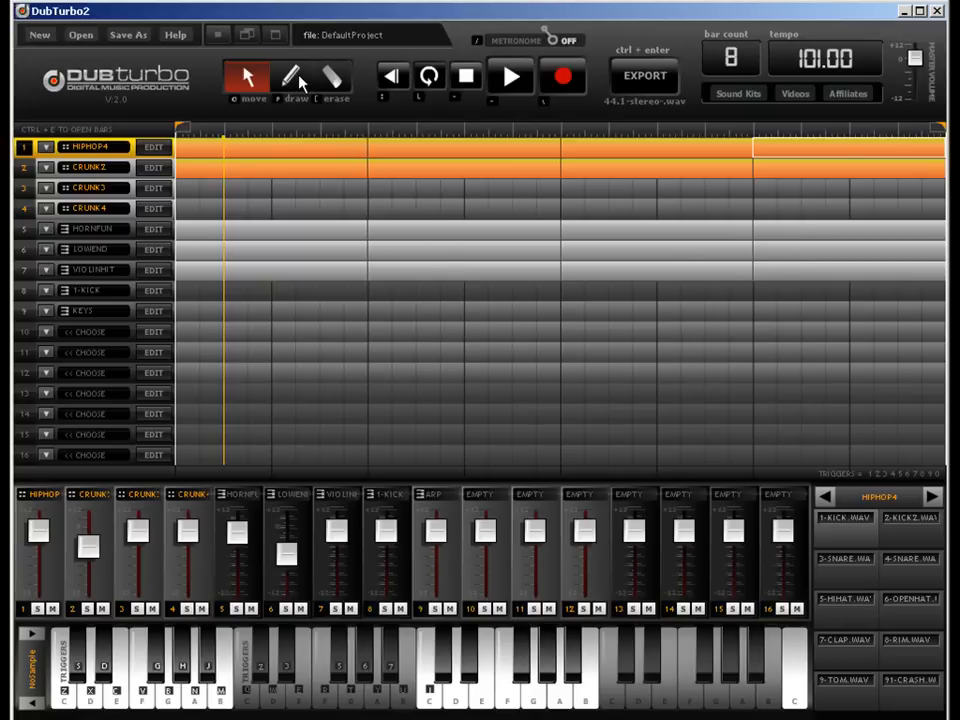
# Step: In the CRUNK2 block for bars 7 and 8, erase the snares at steps 21 and 29 and the bass kick at step 29
pyautogui.doubleClick(857, 171)
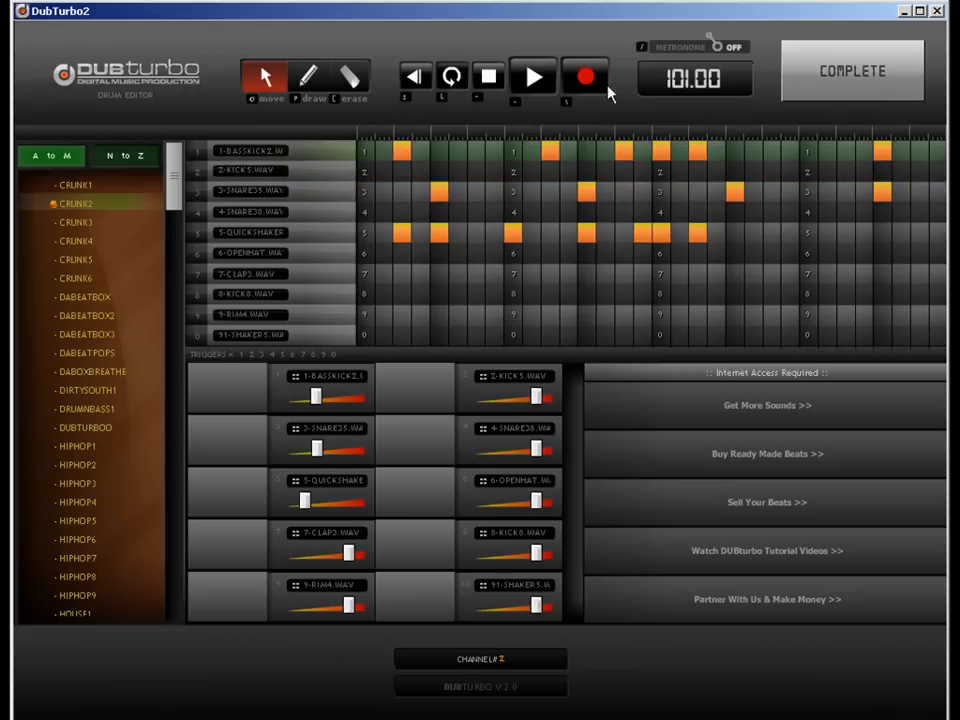
pyautogui.press('e')
pyautogui.click(882, 191)
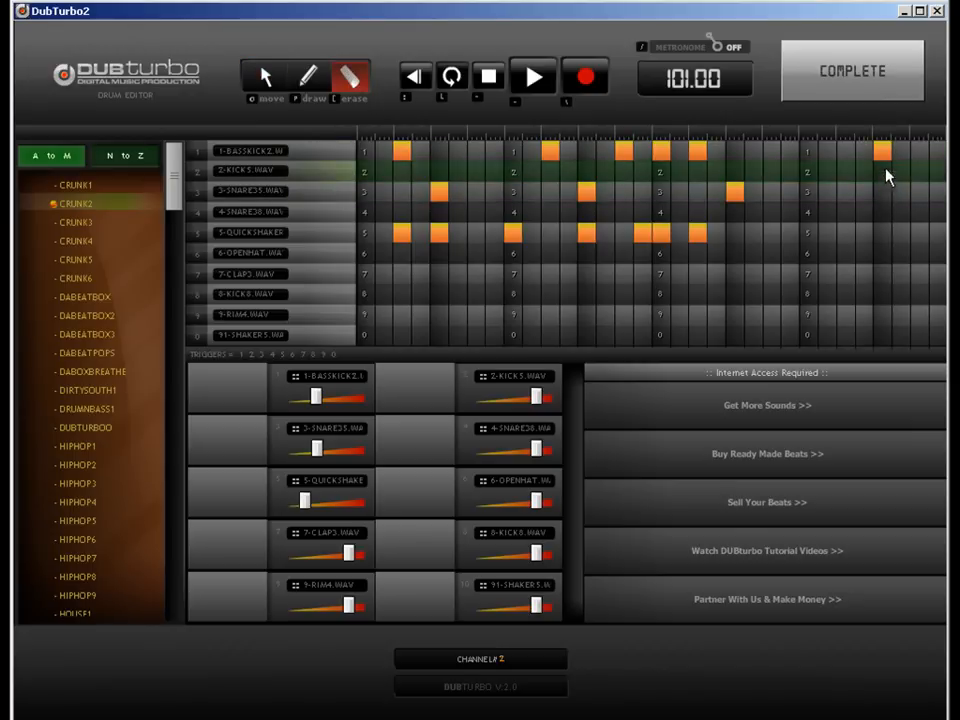
pyautogui.click(882, 151)
pyautogui.click(738, 191)
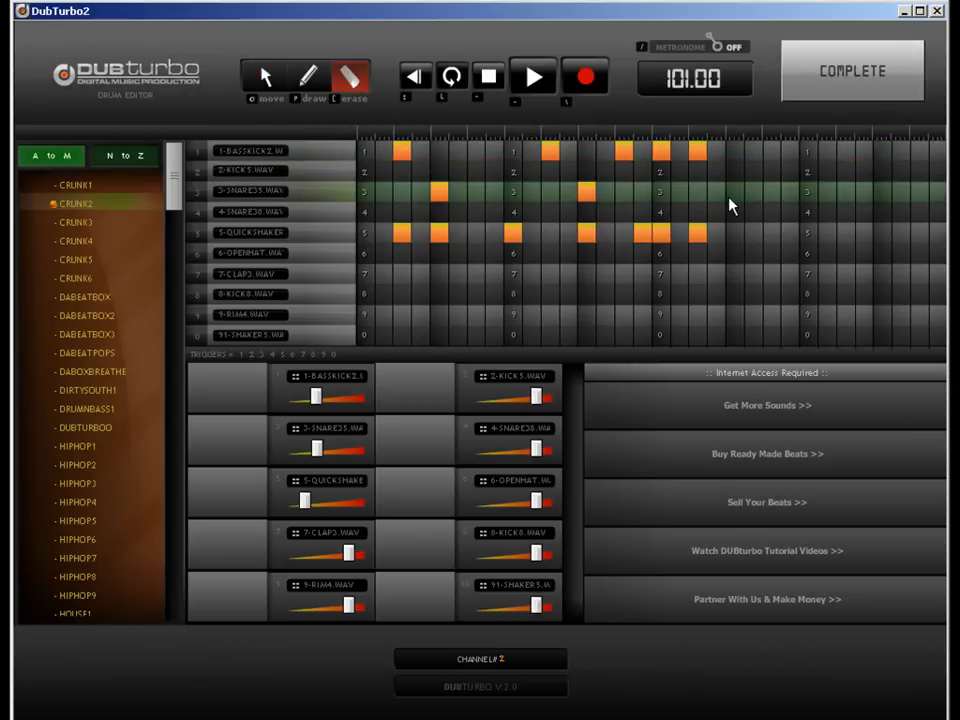
pyautogui.click(852, 72)
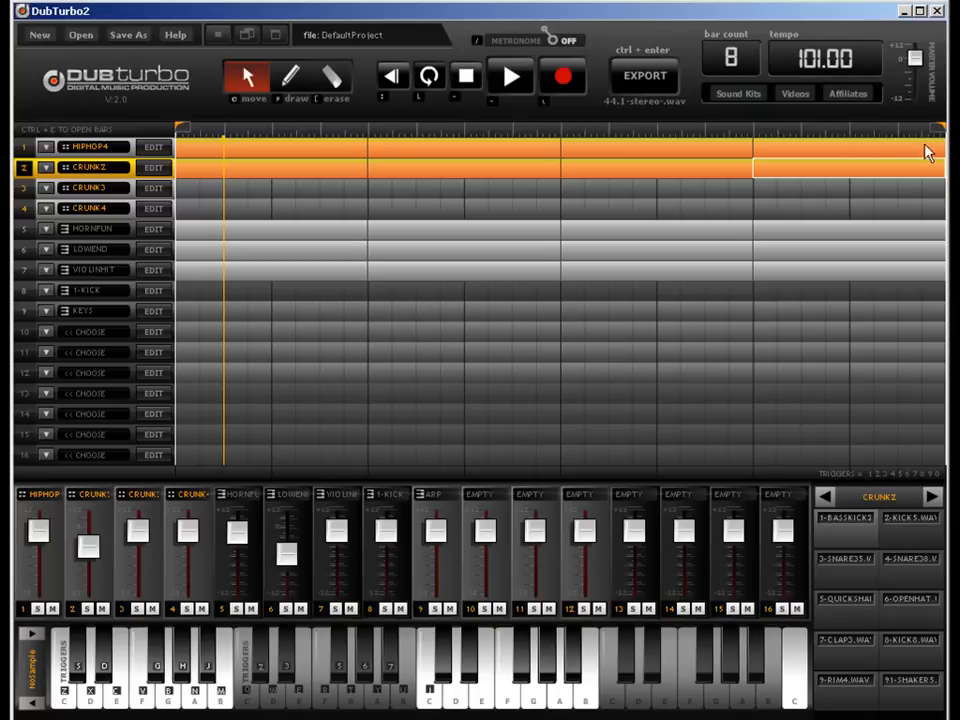
# Step: In the HORNFUN block for bars 7 and 8, add G notes at steps 25 and 27, G# at step 28 and high C at steps 29 to 32
pyautogui.click(797, 238)
pyautogui.hotkey('ctrl', 'e')
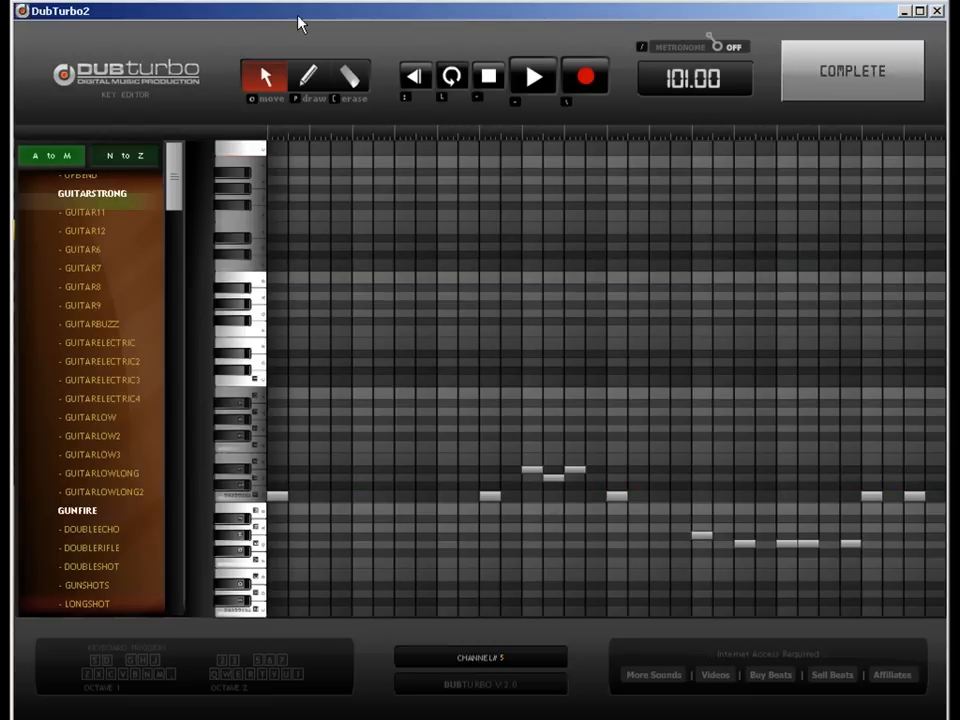
pyautogui.click(308, 76)
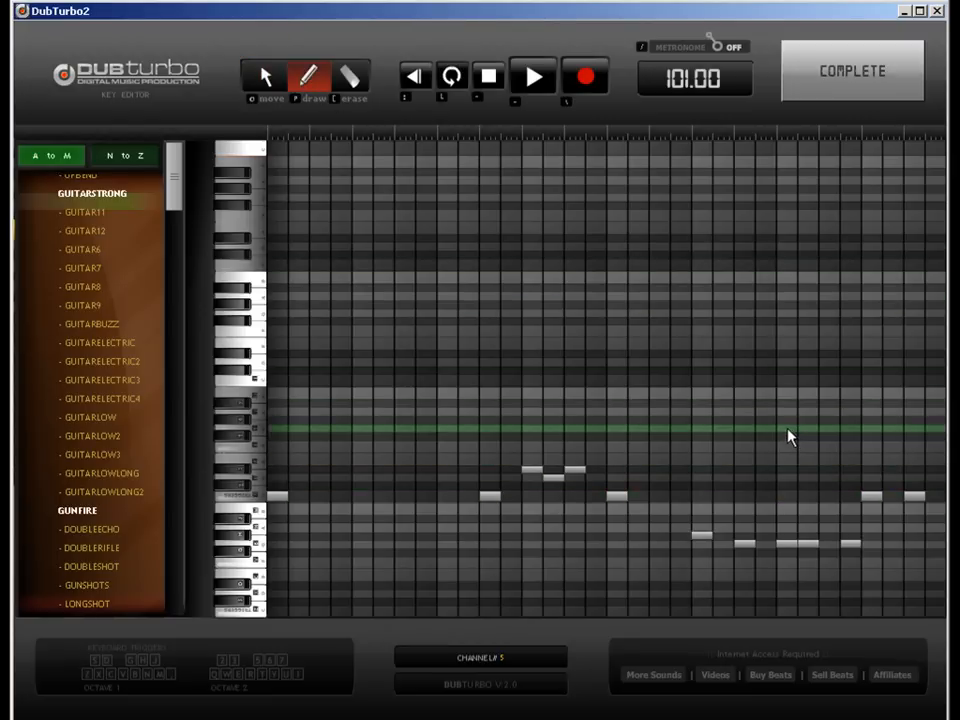
pyautogui.click(788, 430)
pyautogui.click(829, 429)
pyautogui.click(851, 420)
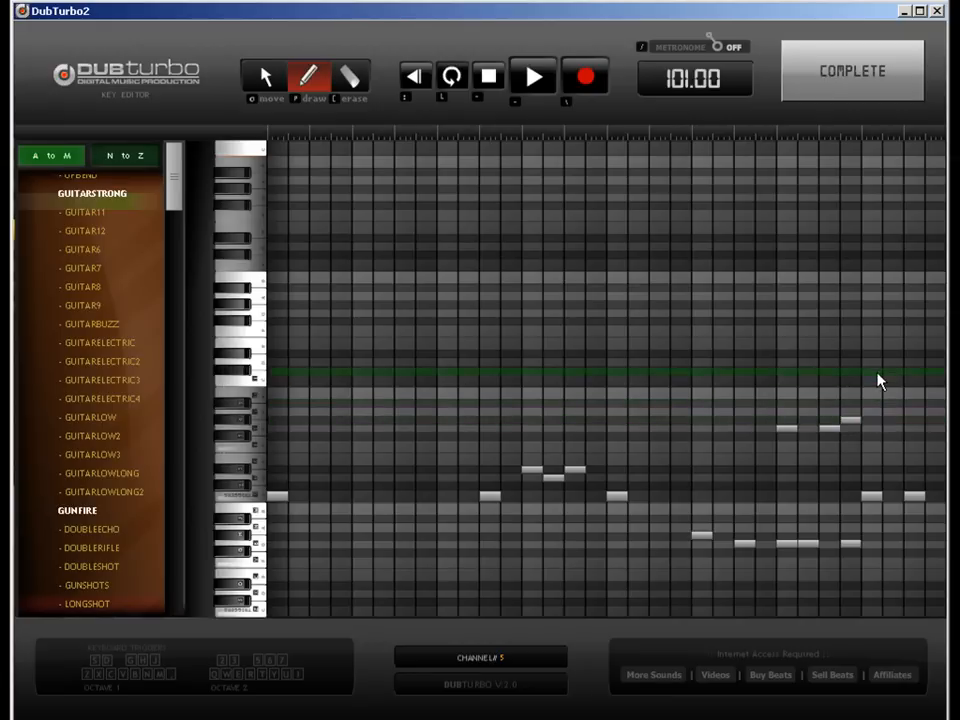
pyautogui.moveTo(877, 381); pyautogui.dragTo(933, 383)
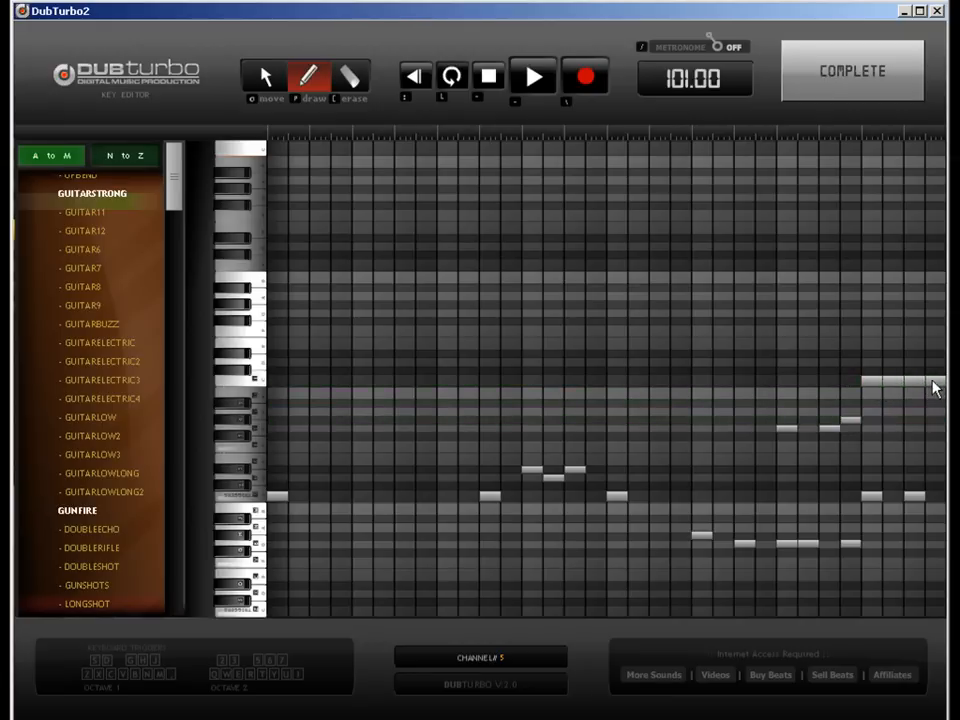
# Step: Erase the low HORNFUN notes from step 28 back to step 21 and return to the arrangement
pyautogui.press('[')
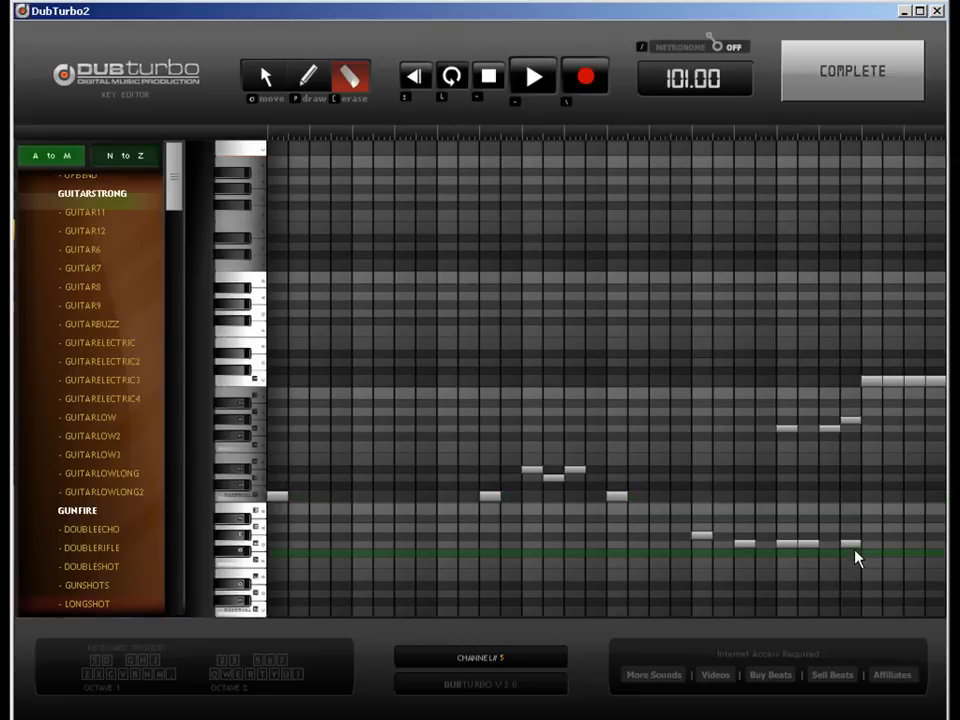
pyautogui.moveTo(855, 551); pyautogui.dragTo(709, 538)
pyautogui.click(852, 70)
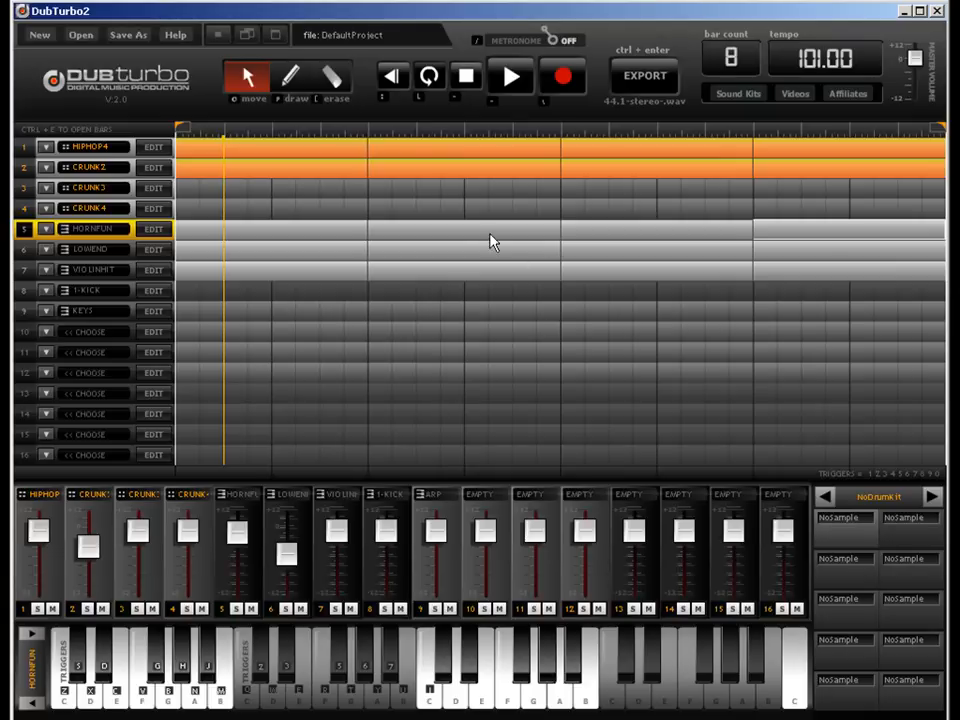
pyautogui.doubleClick(866, 258)
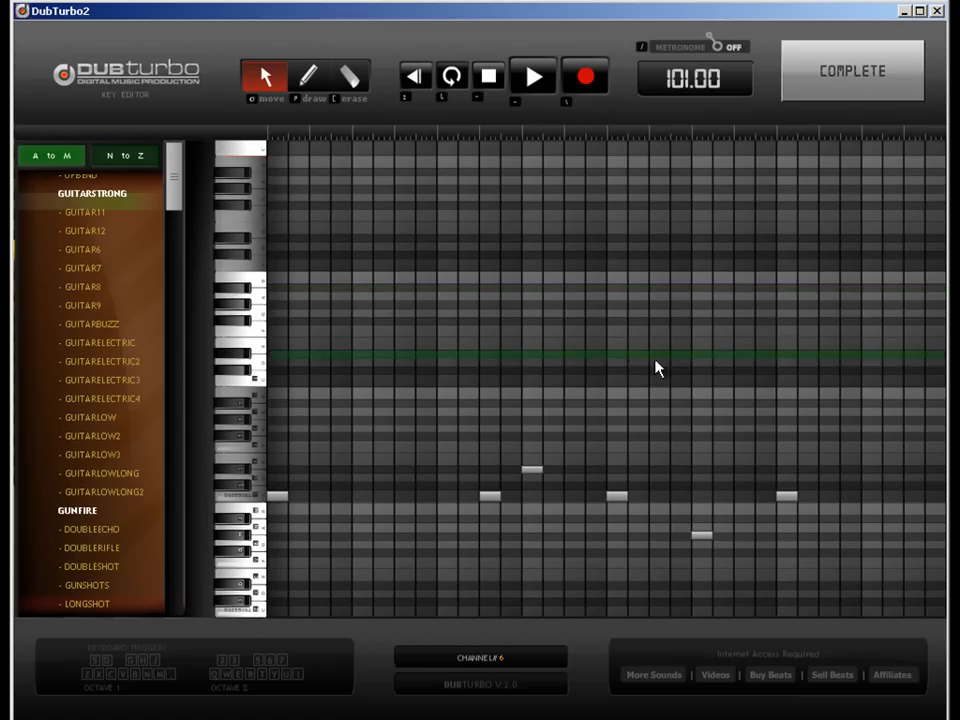
pyautogui.click(814, 66)
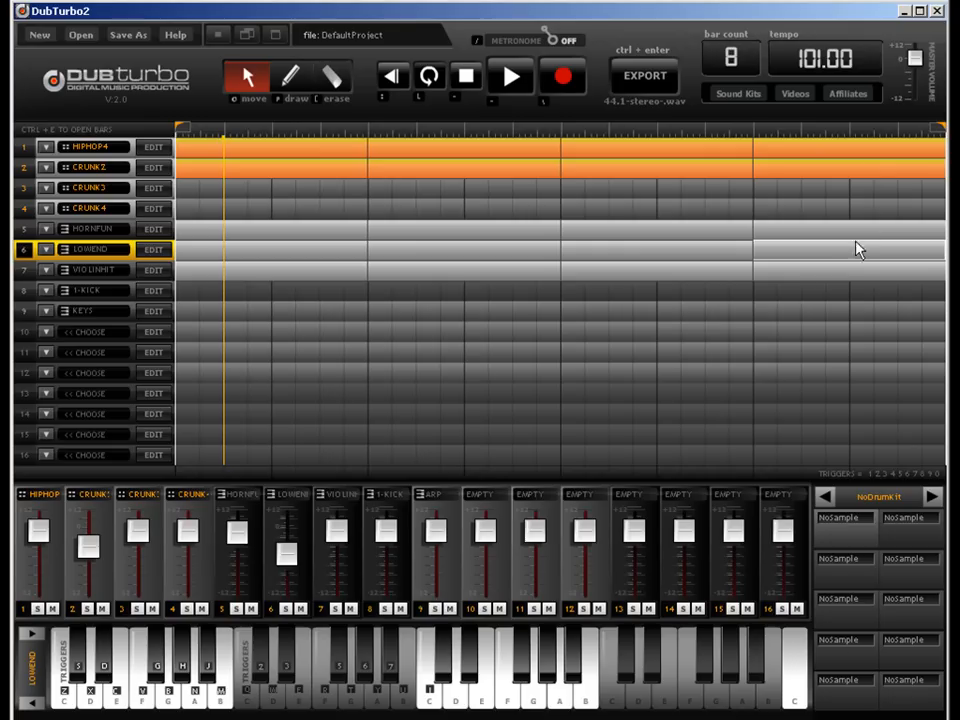
# Step: In the VIOLINHIT block for bars 7 and 8, erase the notes at steps 24, 25, 27, 28, 29 and 31
pyautogui.doubleClick(859, 288)
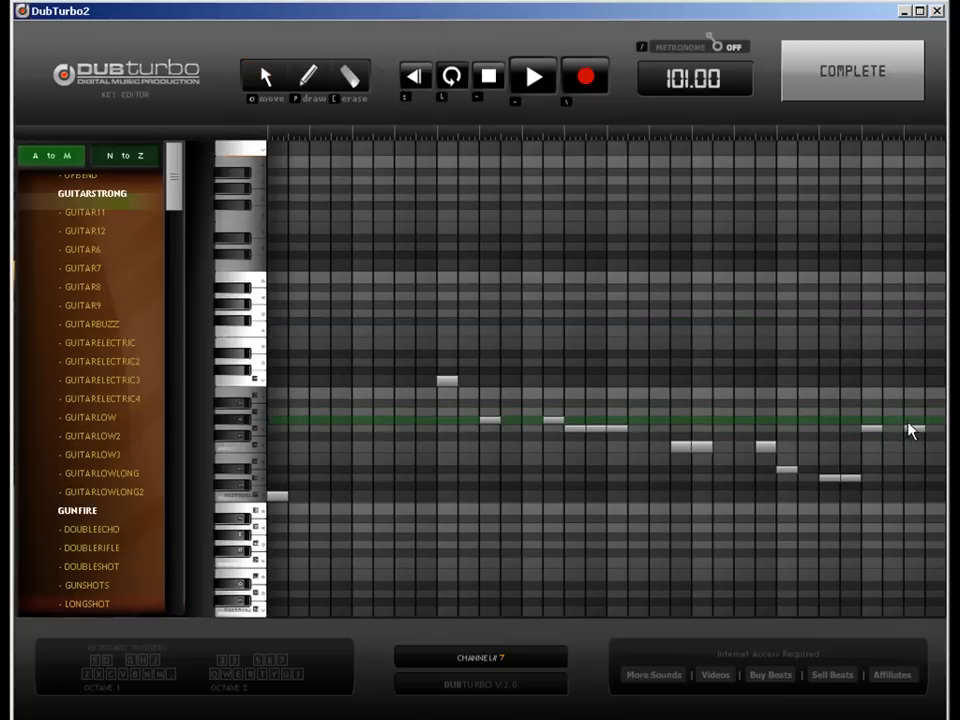
pyautogui.press('e')
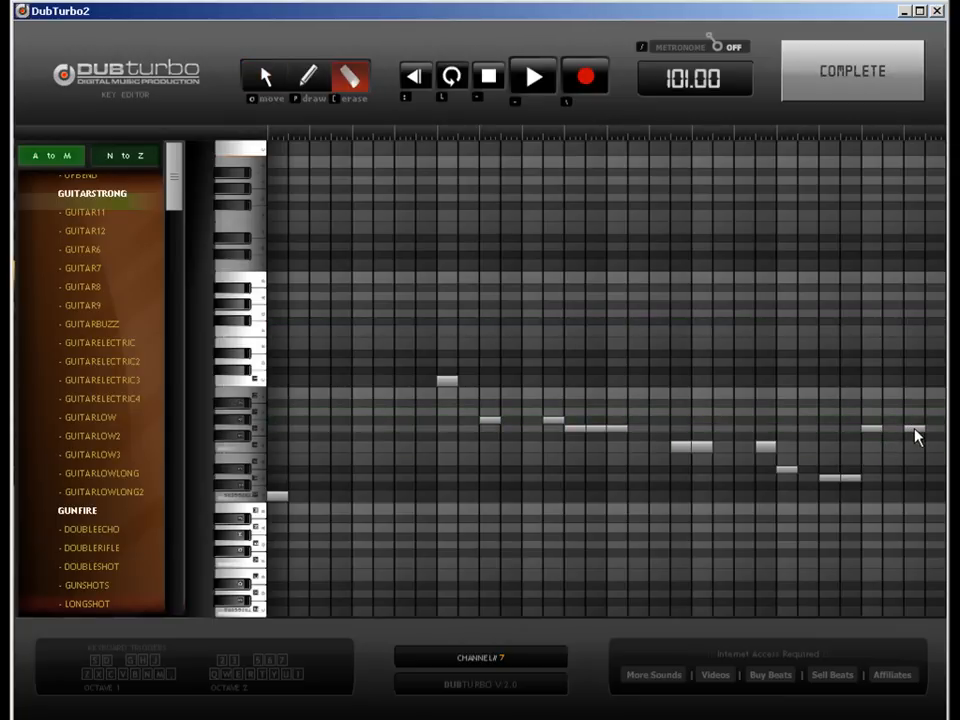
pyautogui.click(913, 432)
pyautogui.click(878, 429)
pyautogui.click(850, 478)
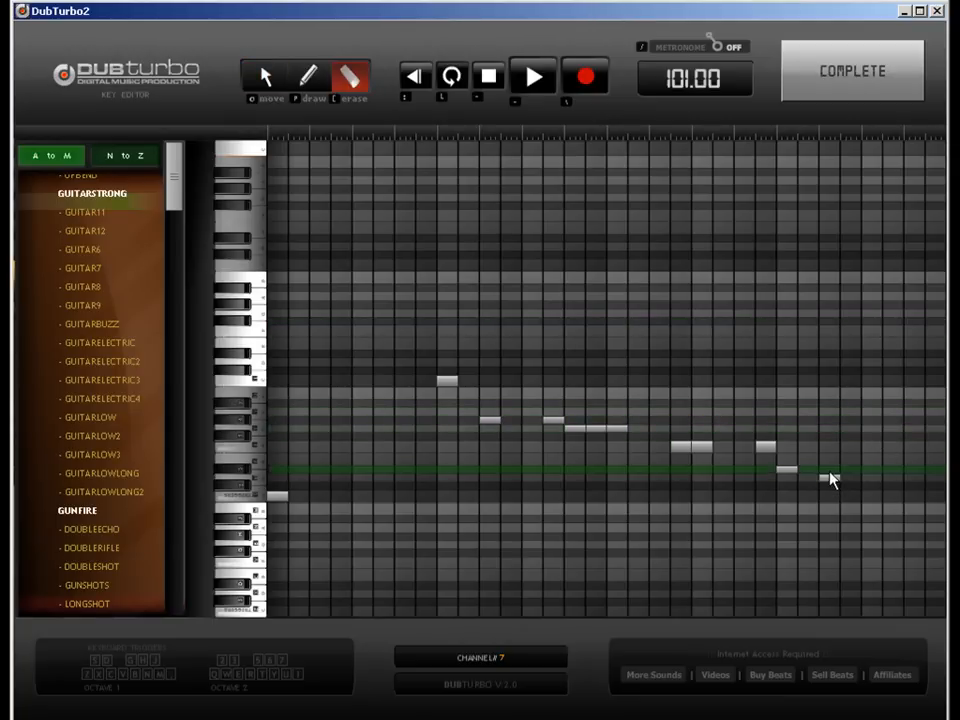
pyautogui.click(830, 478)
pyautogui.click(786, 471)
pyautogui.click(765, 448)
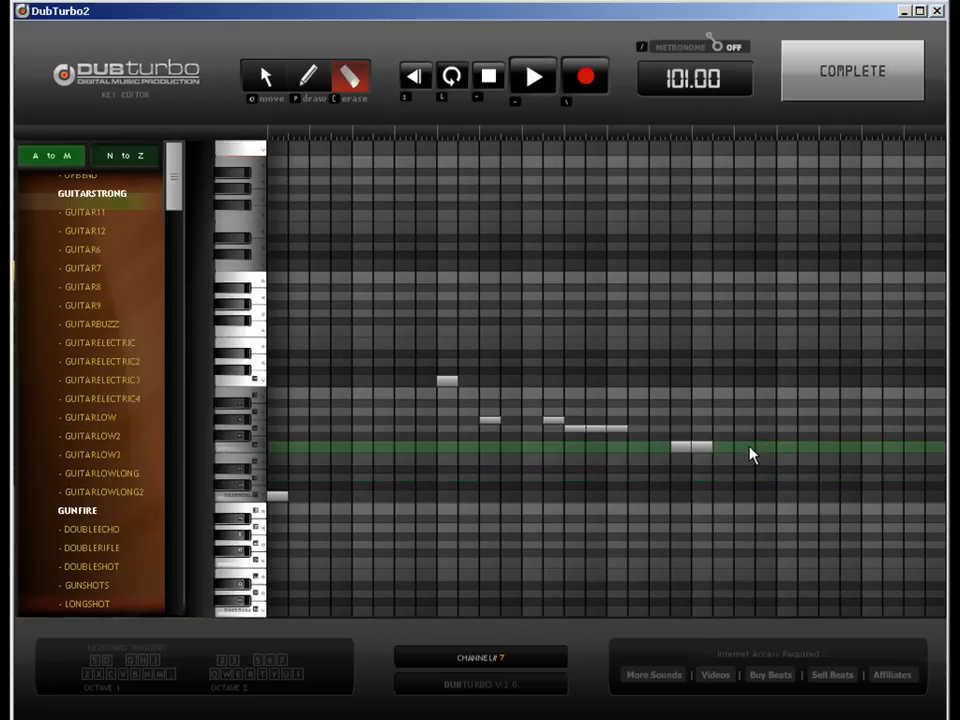
# Step: Also erase the VIOLINHIT notes at steps 9, 11, 14, 15 and 21, then return to the arrangement
pyautogui.click(447, 381)
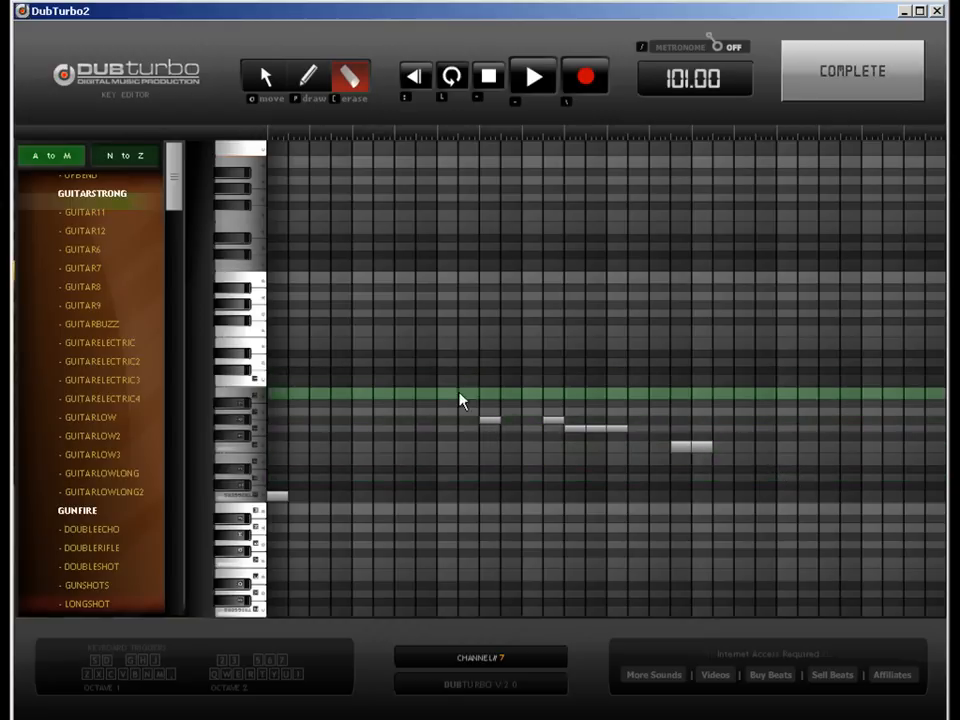
pyautogui.click(489, 421)
pyautogui.click(553, 421)
pyautogui.click(572, 429)
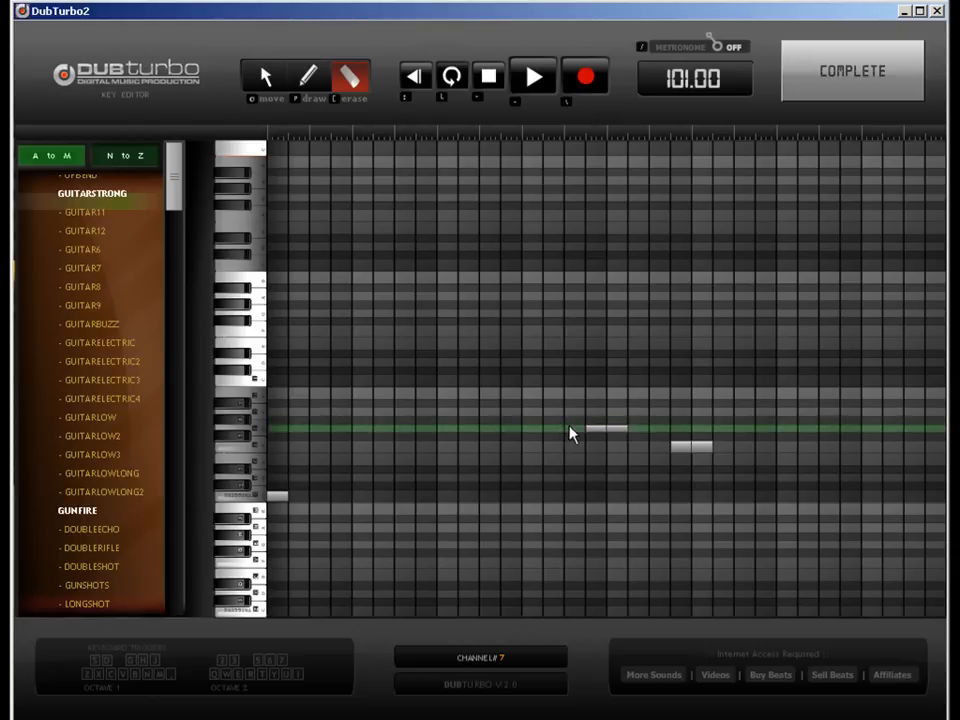
pyautogui.click(700, 448)
pyautogui.click(852, 70)
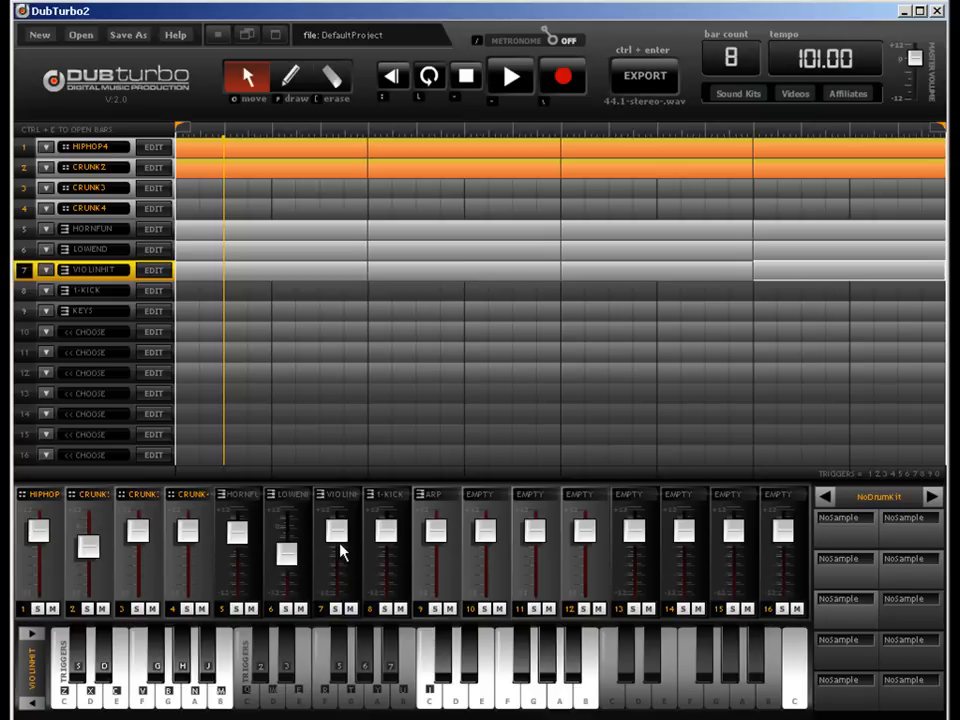
# Step: Lower the VIOLINHIT and 1-KICK volumes, and copy all four HORNFUN blocks onto channel 8 across the eight bars
pyautogui.moveTo(340, 553); pyautogui.dragTo(336, 561)
pyautogui.moveTo(399, 538); pyautogui.dragTo(392, 567)
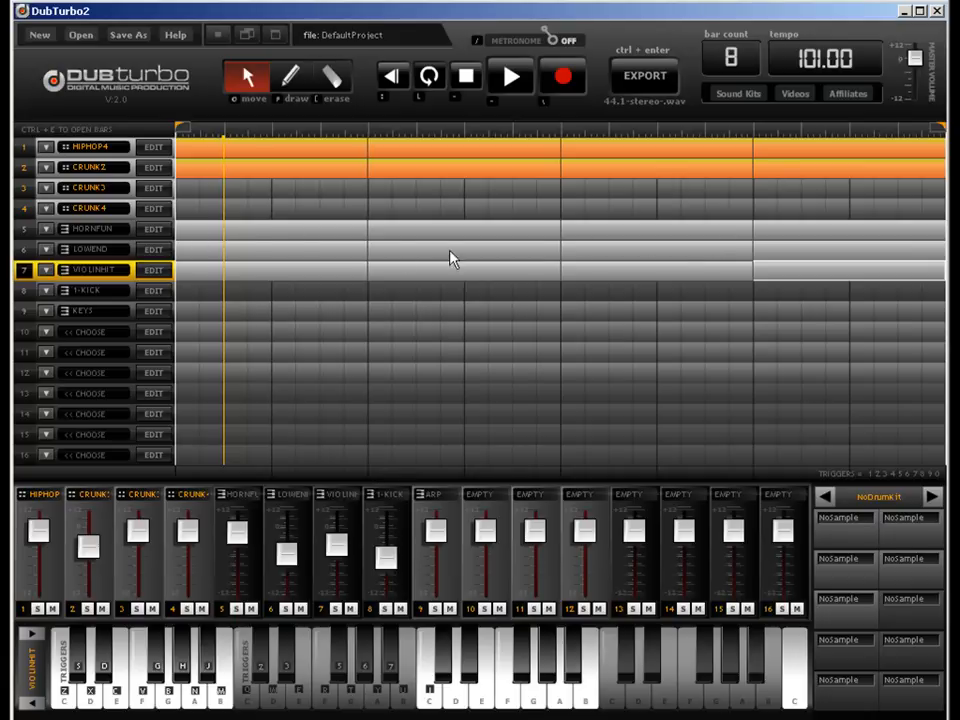
pyautogui.click(198, 228)
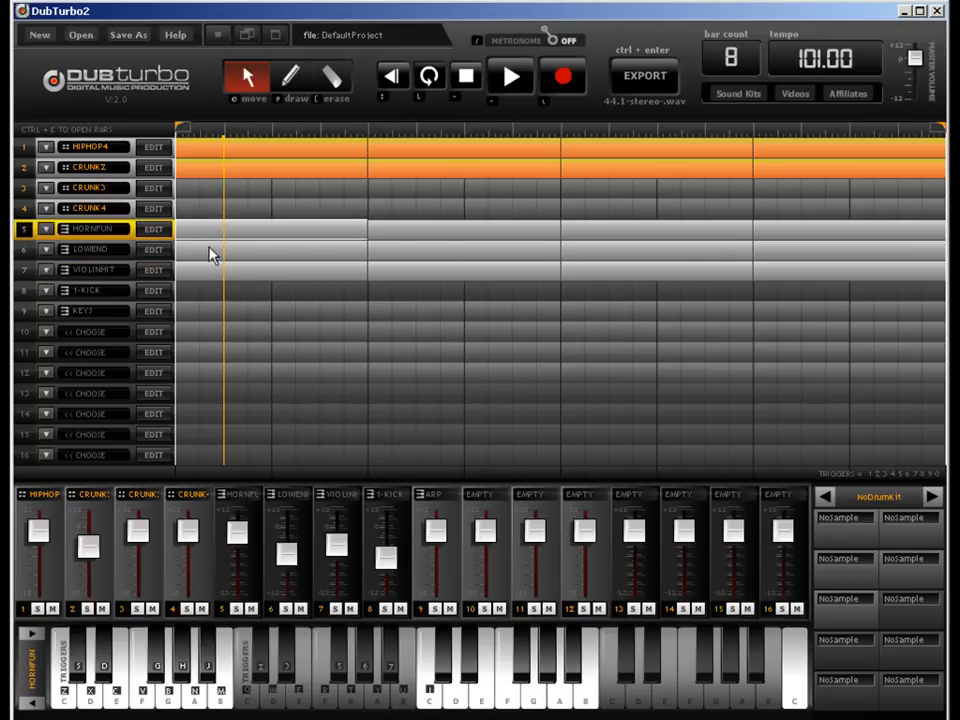
pyautogui.click(216, 272)
pyautogui.click(217, 290)
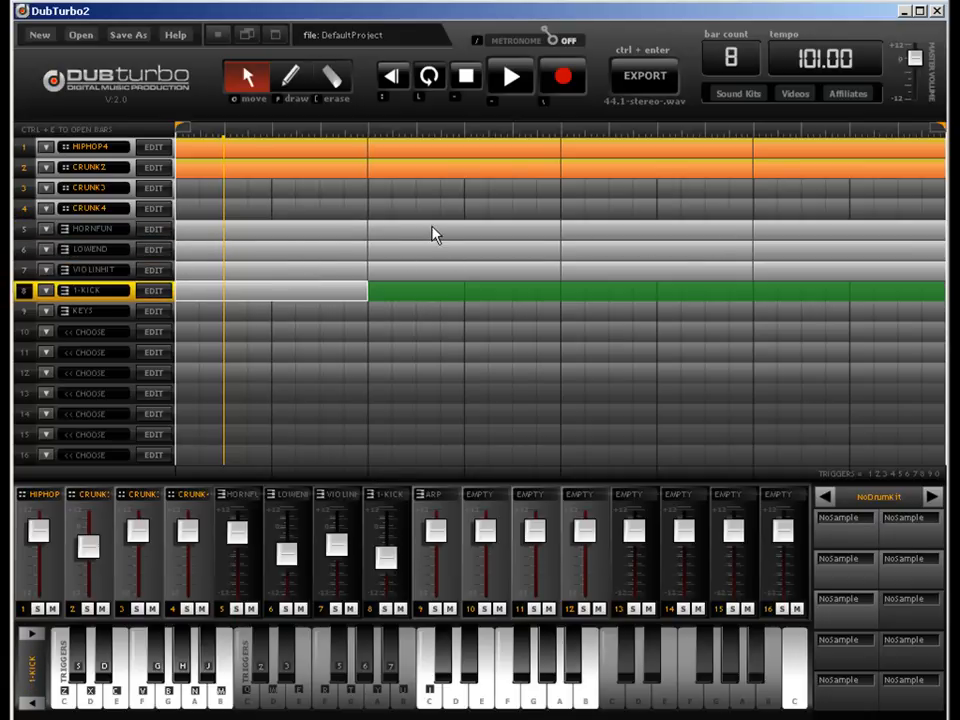
pyautogui.moveTo(432, 227); pyautogui.dragTo(436, 294)
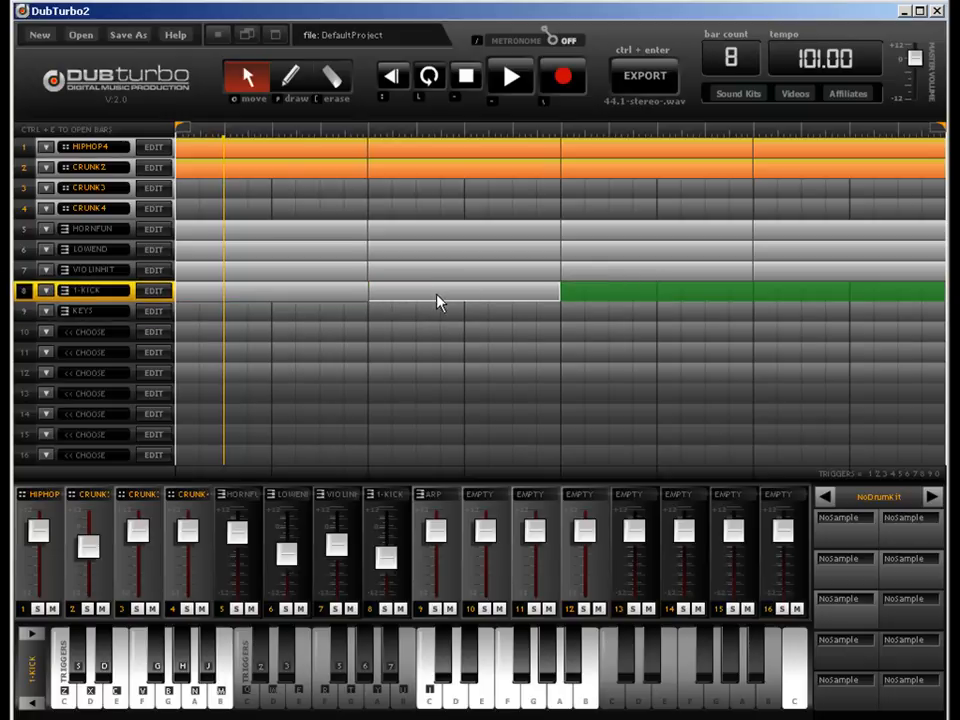
pyautogui.moveTo(634, 238); pyautogui.dragTo(632, 295)
pyautogui.moveTo(806, 236); pyautogui.dragTo(808, 295)
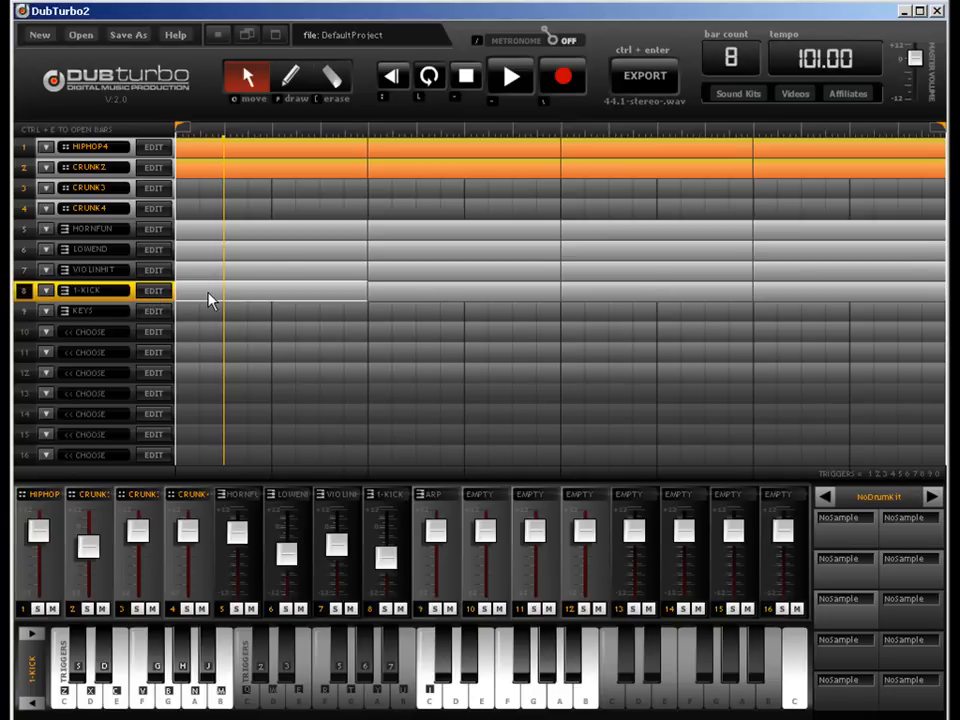
# Step: Audition GUITAR7 and GUITAR8 for channel 8, then assign it the GUITAR9 sound and return to the arrangement
pyautogui.click(152, 292)
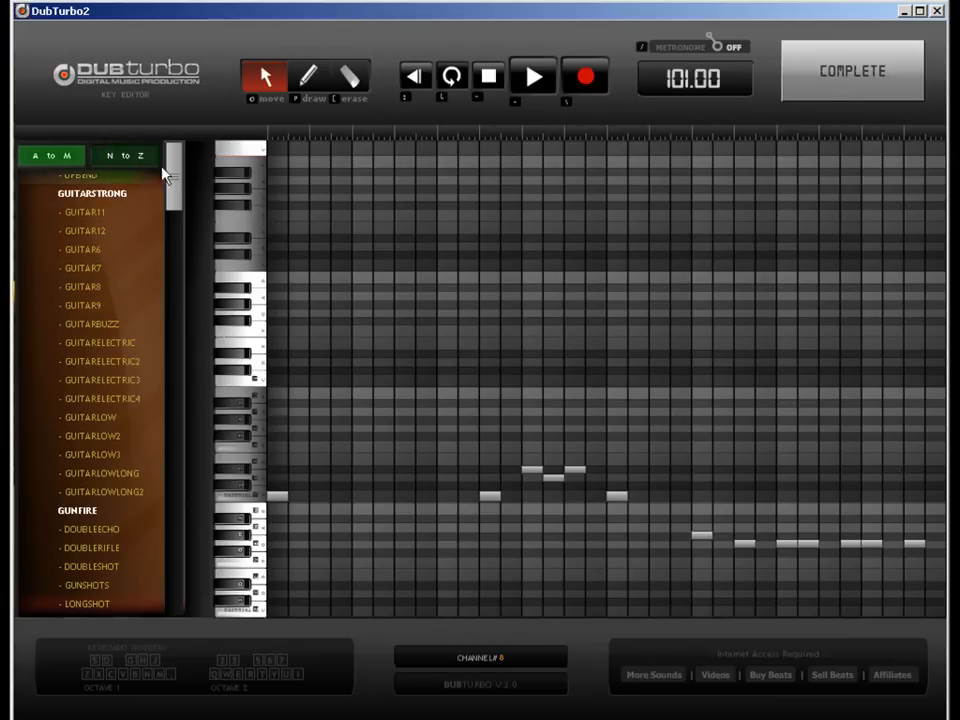
pyautogui.click(122, 270)
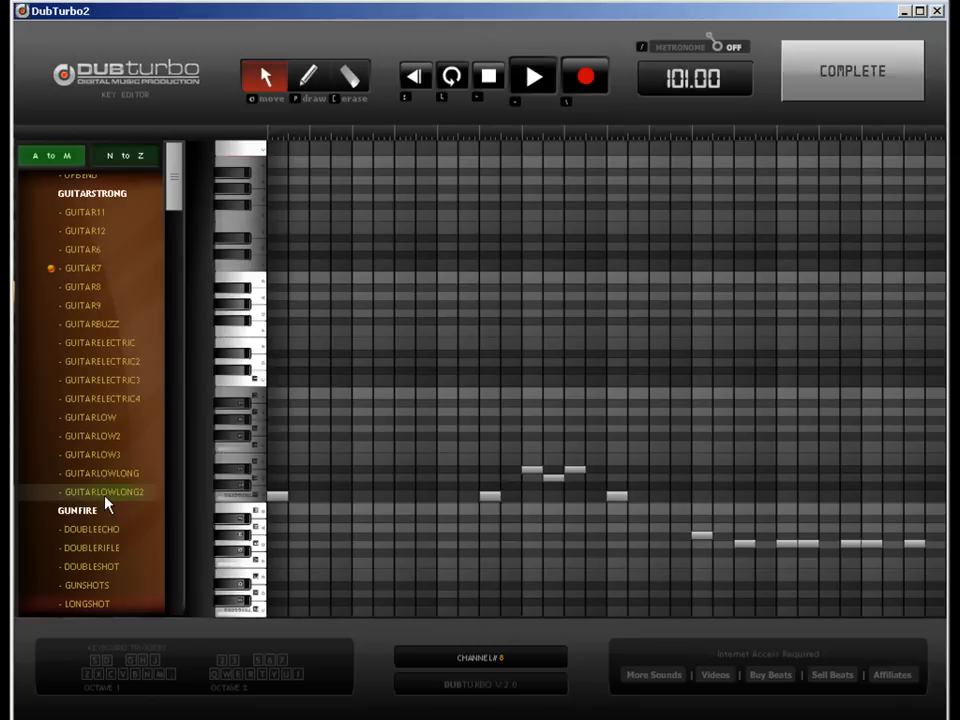
pyautogui.click(99, 289)
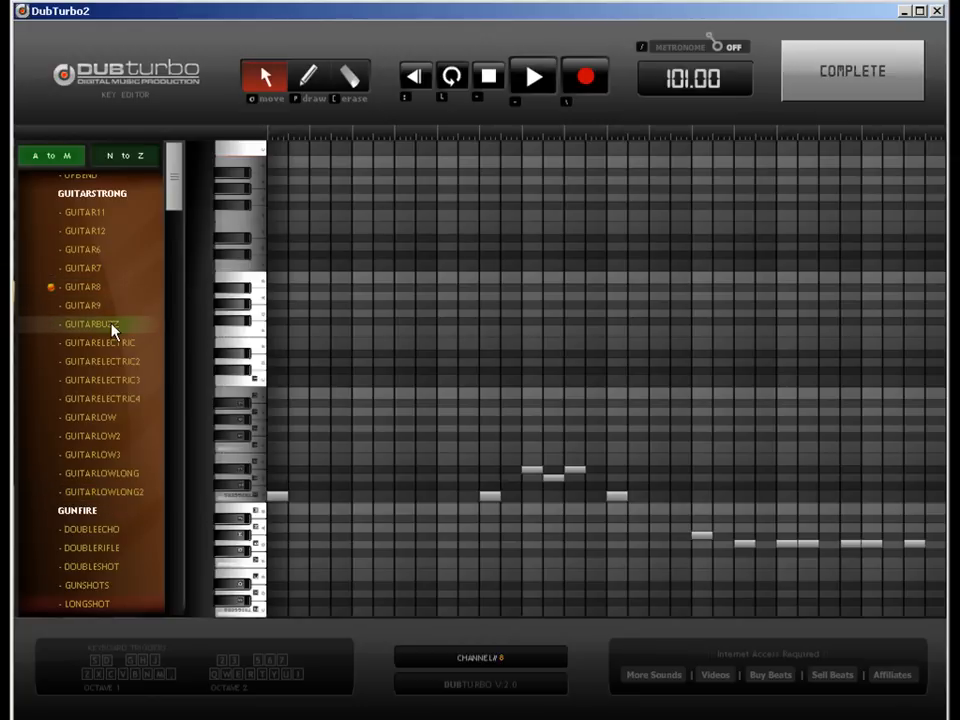
pyautogui.click(82, 306)
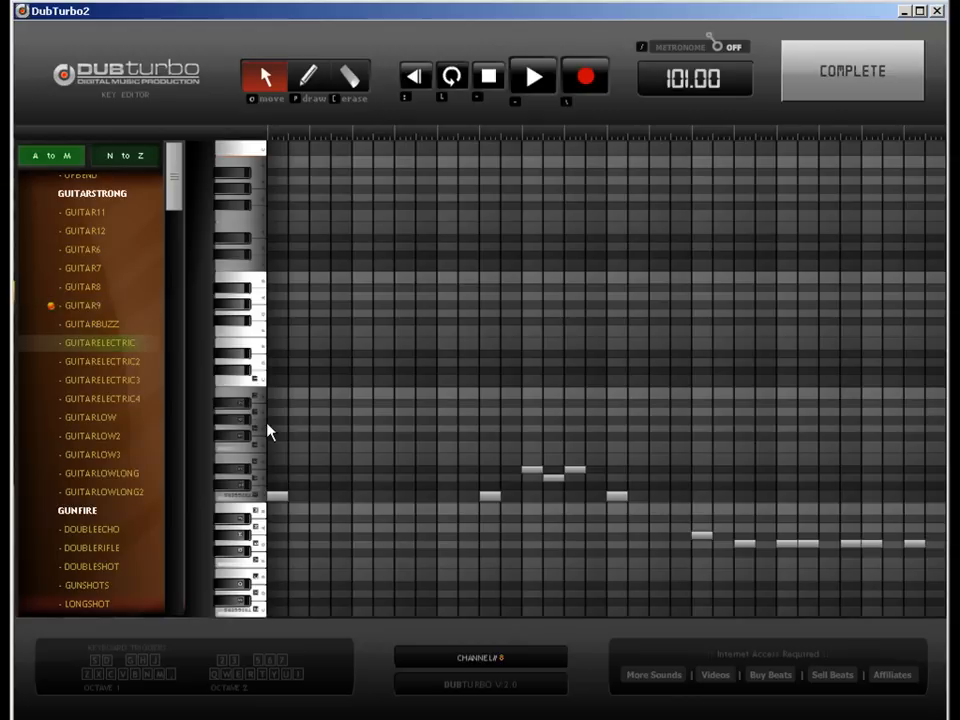
pyautogui.click(873, 97)
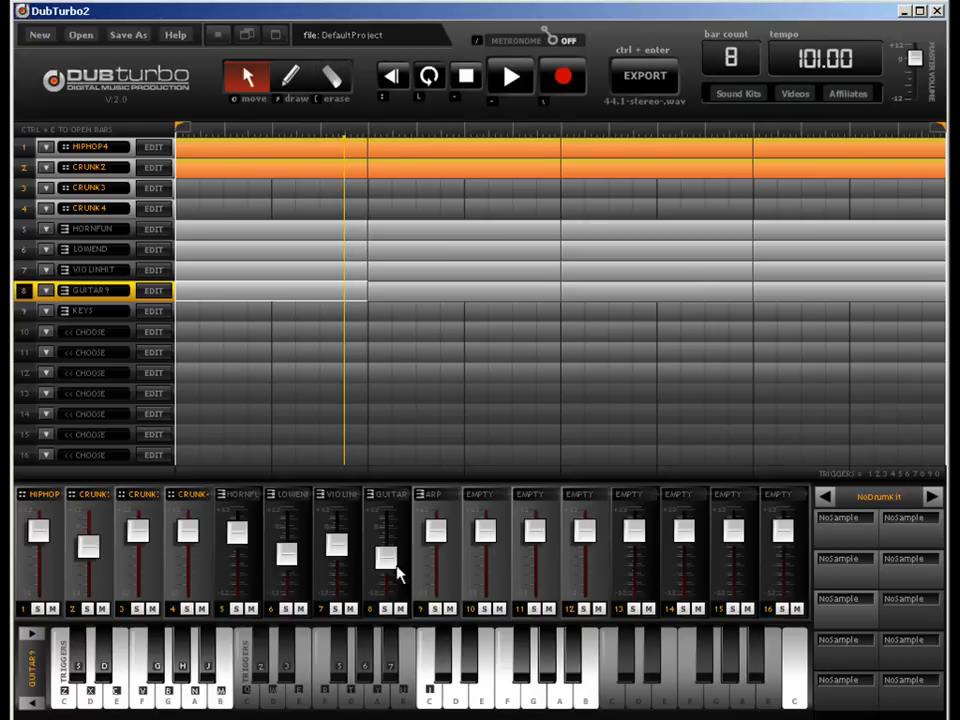
# Step: Lower the HORNFUN, VIOLINHIT and LOWEND volumes and play the arrangement to check the balance
pyautogui.moveTo(241, 537); pyautogui.dragTo(246, 570)
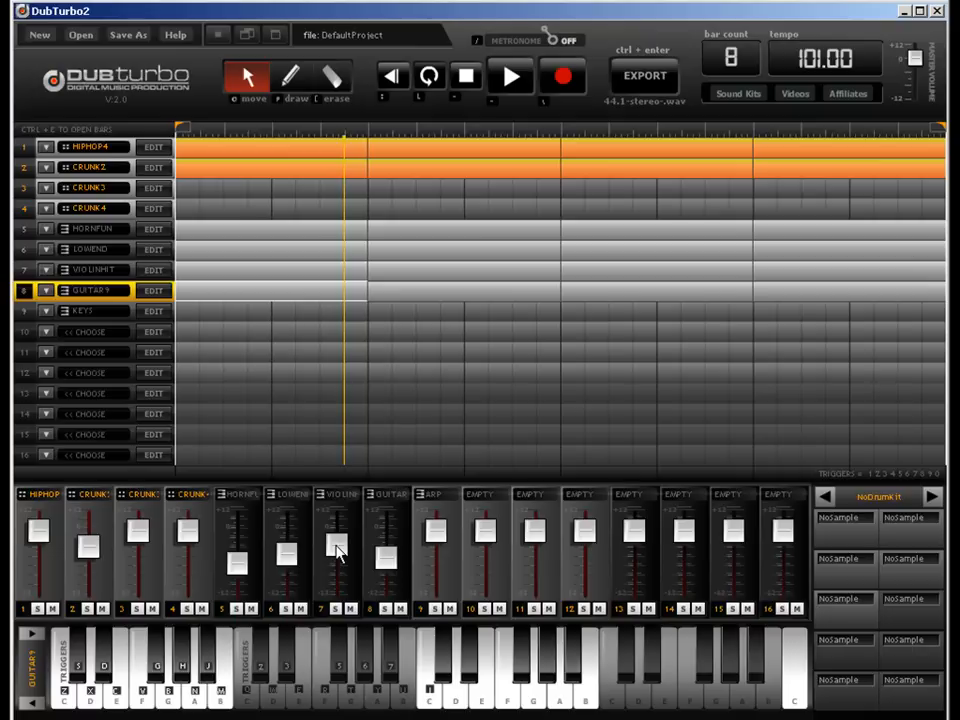
pyautogui.moveTo(336, 546); pyautogui.dragTo(337, 574)
pyautogui.moveTo(283, 553); pyautogui.dragTo(285, 560)
pyautogui.press('space')
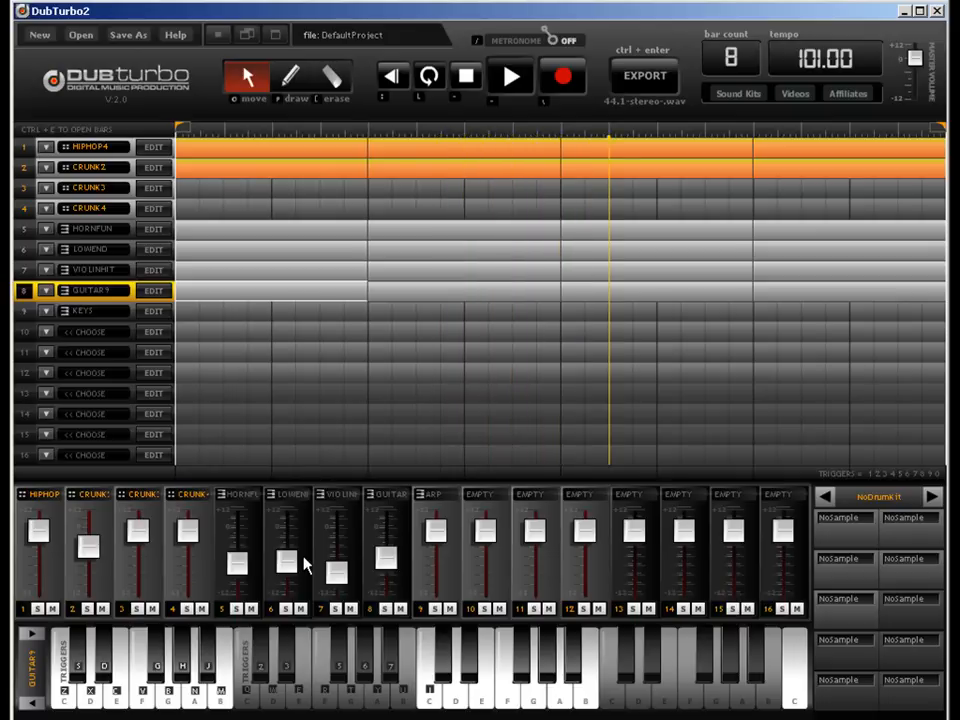
pyautogui.press('space')
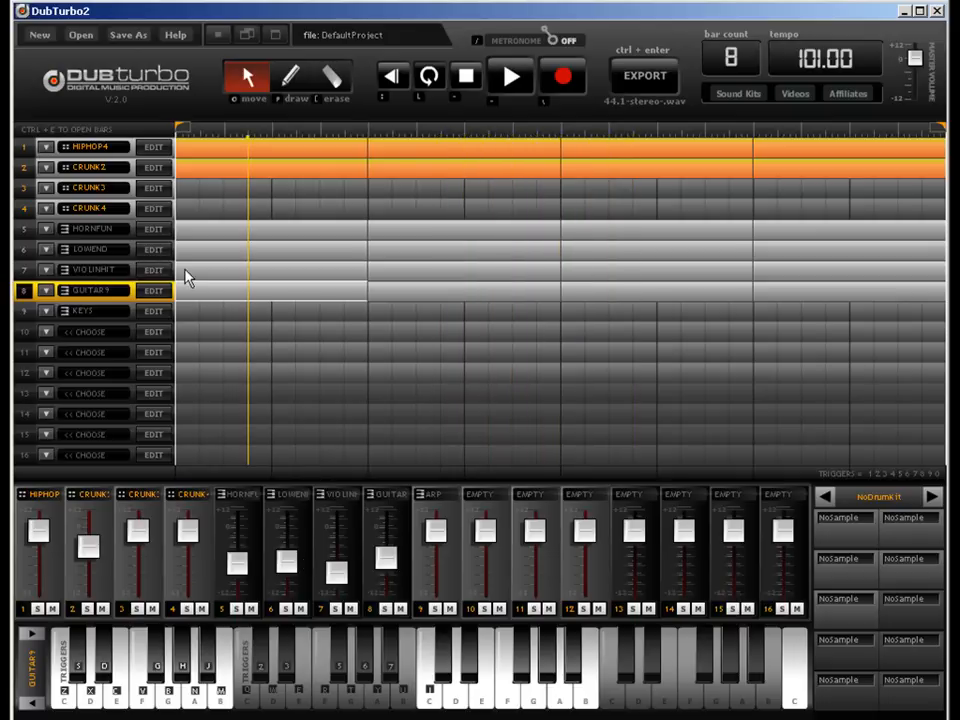
# Step: Copy the VIOLINHIT blocks onto channel 9 across all eight bars
pyautogui.click(187, 276)
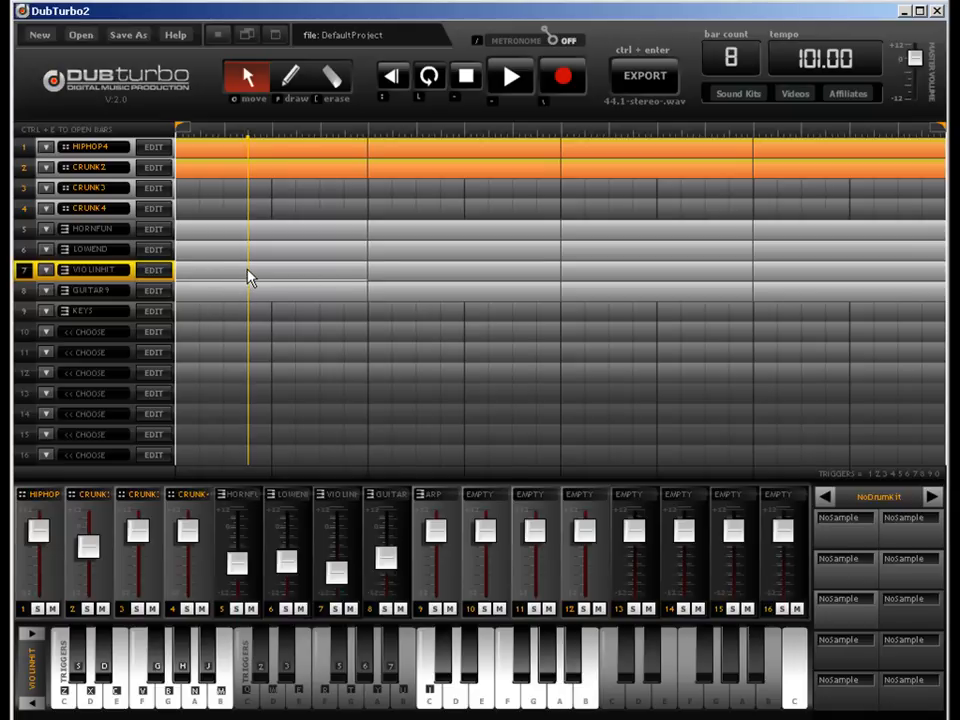
pyautogui.click(249, 311)
pyautogui.click(394, 312)
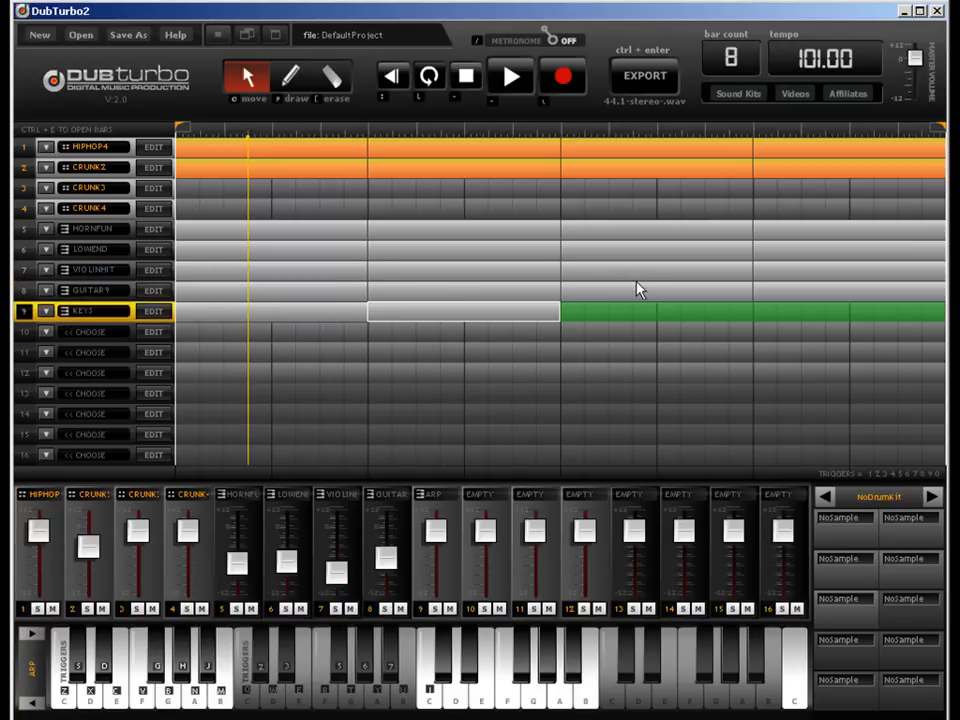
pyautogui.click(641, 312)
pyautogui.click(798, 311)
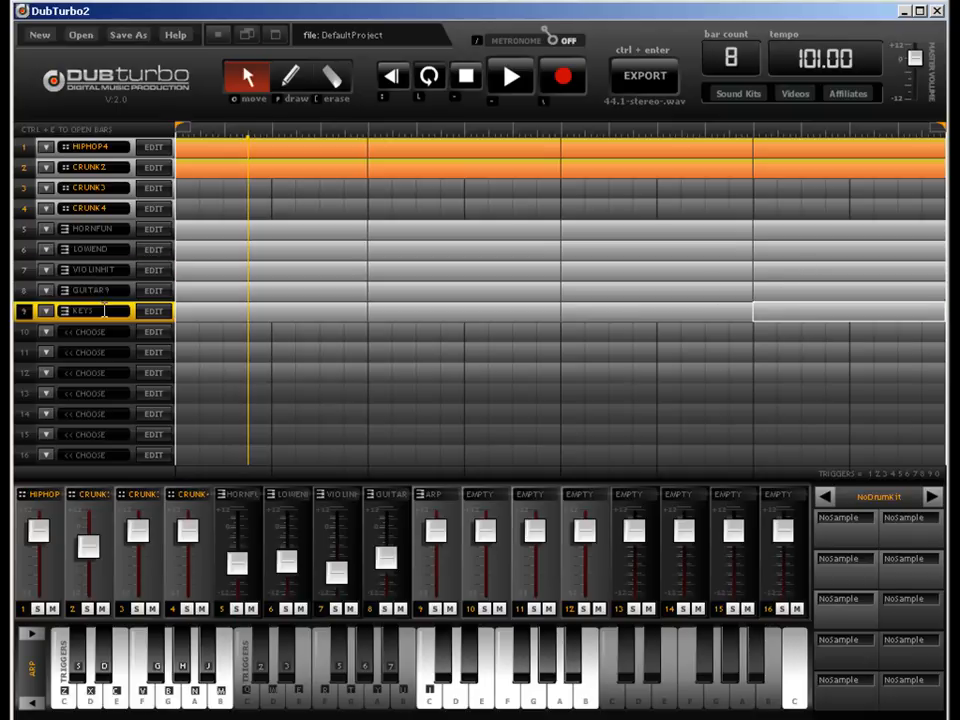
# Step: Browse the sound library for channel 9 and try the ORGANICB sound from the CHORDED group
pyautogui.click(156, 314)
pyautogui.click(806, 79)
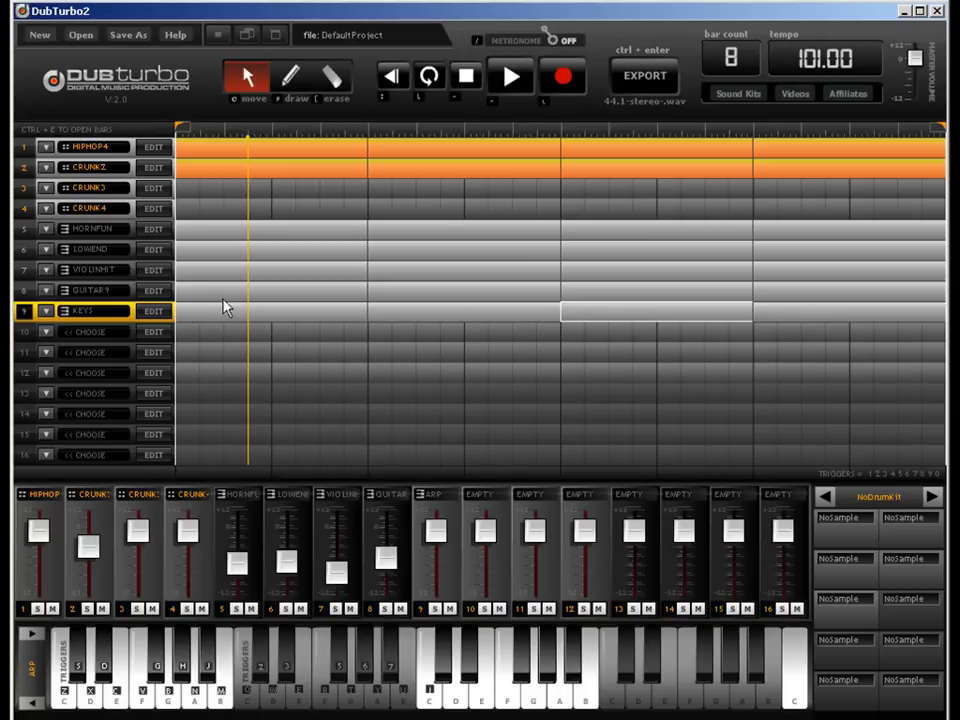
pyautogui.click(153, 311)
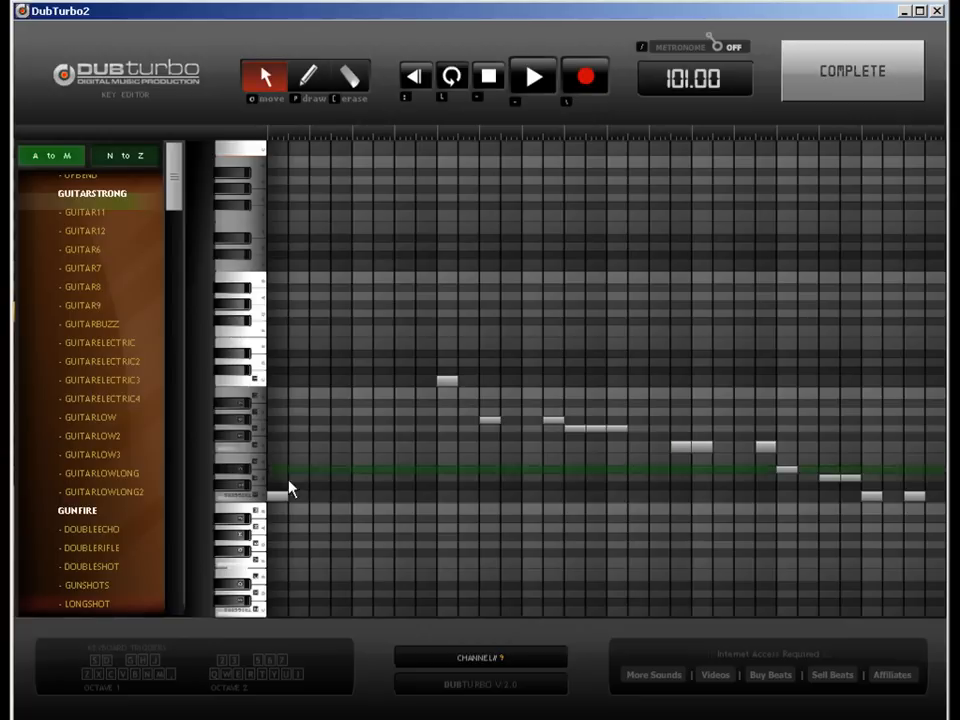
pyautogui.scroll(-10, 155, 240)
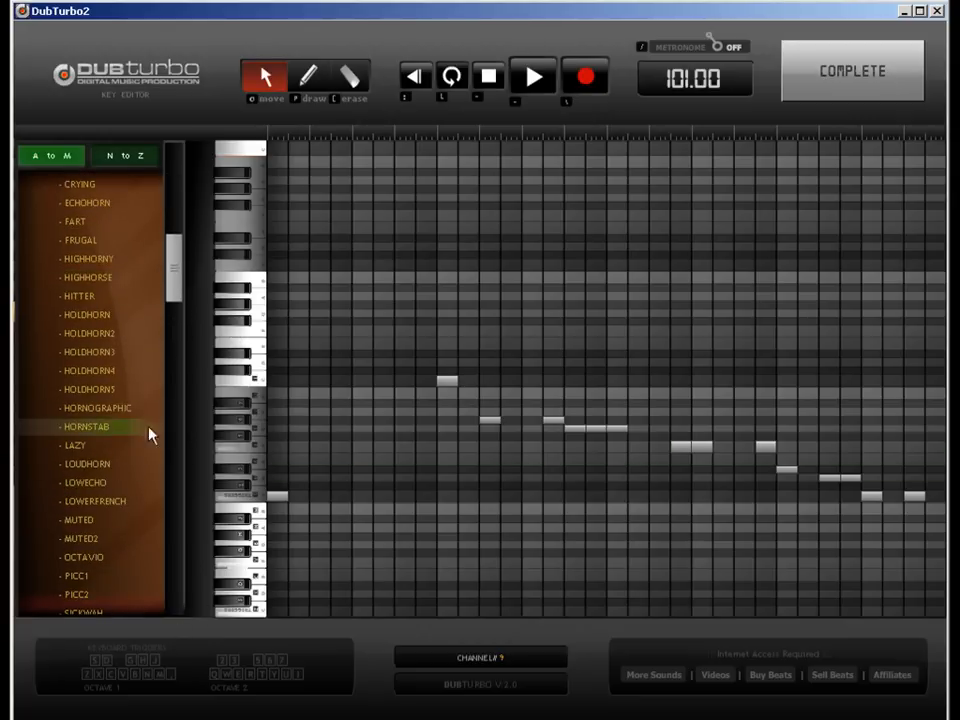
pyautogui.click(846, 75)
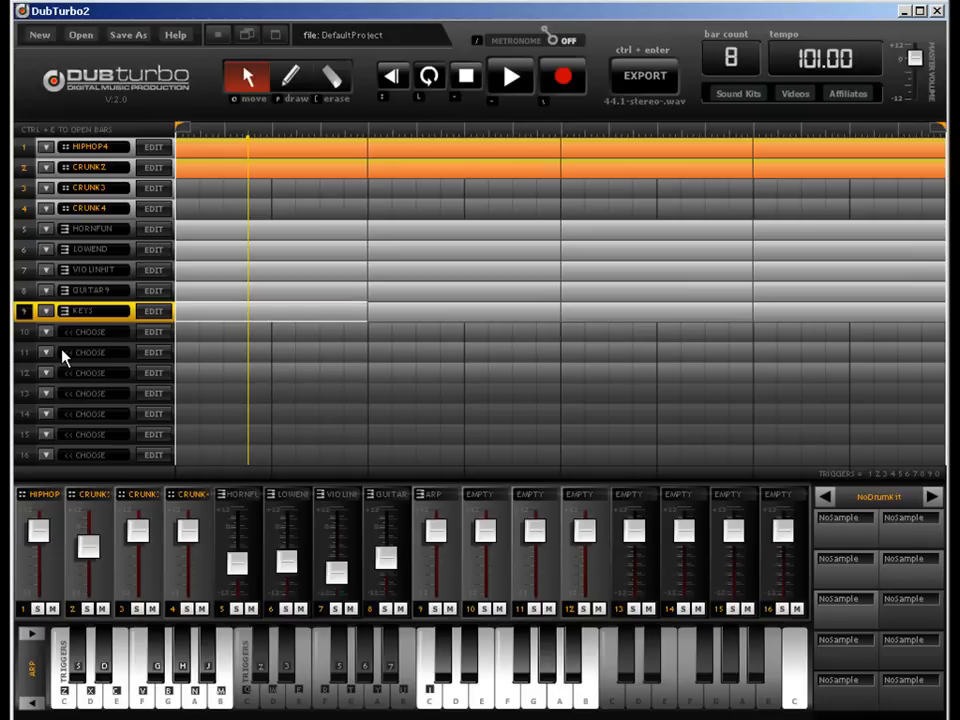
pyautogui.hotkey('ctrl', 'e')
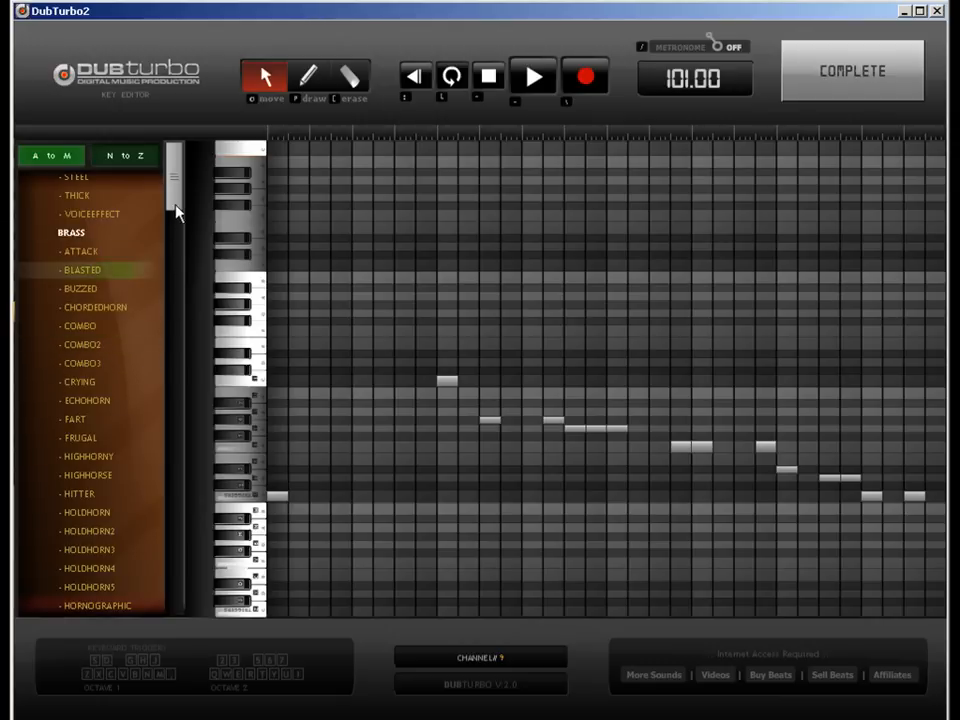
pyautogui.moveTo(176, 204); pyautogui.dragTo(177, 340)
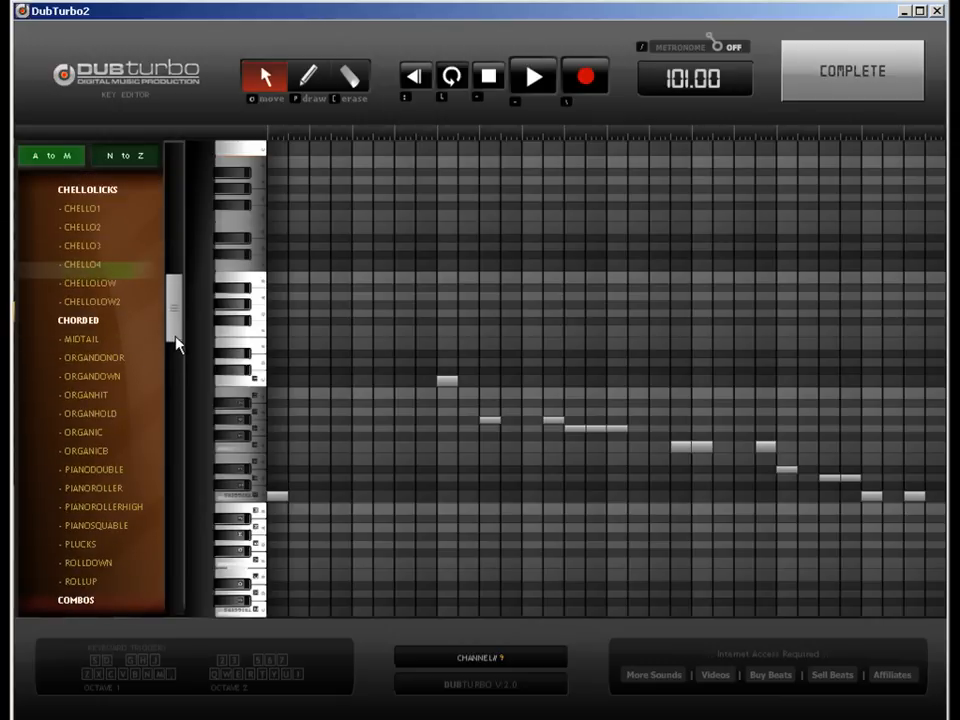
pyautogui.click(109, 454)
pyautogui.hotkey('ctrl', 'e')
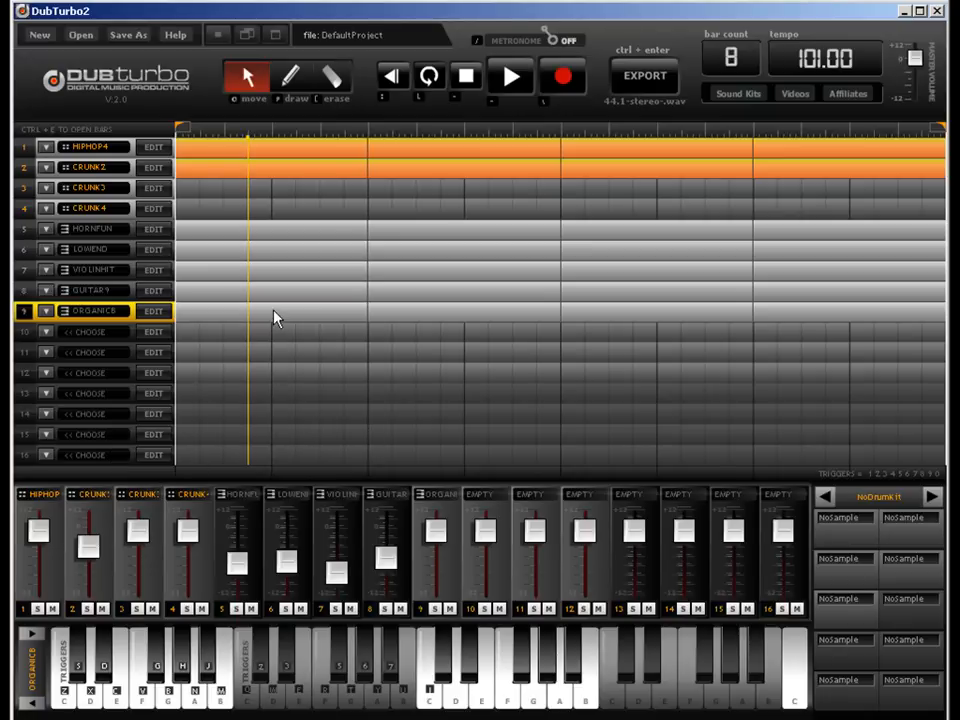
# Step: Assign the CHELLO1 sound to channel 9 and lower its volume in the arrangement's mixer
pyautogui.hotkey('ctrl', 'e')
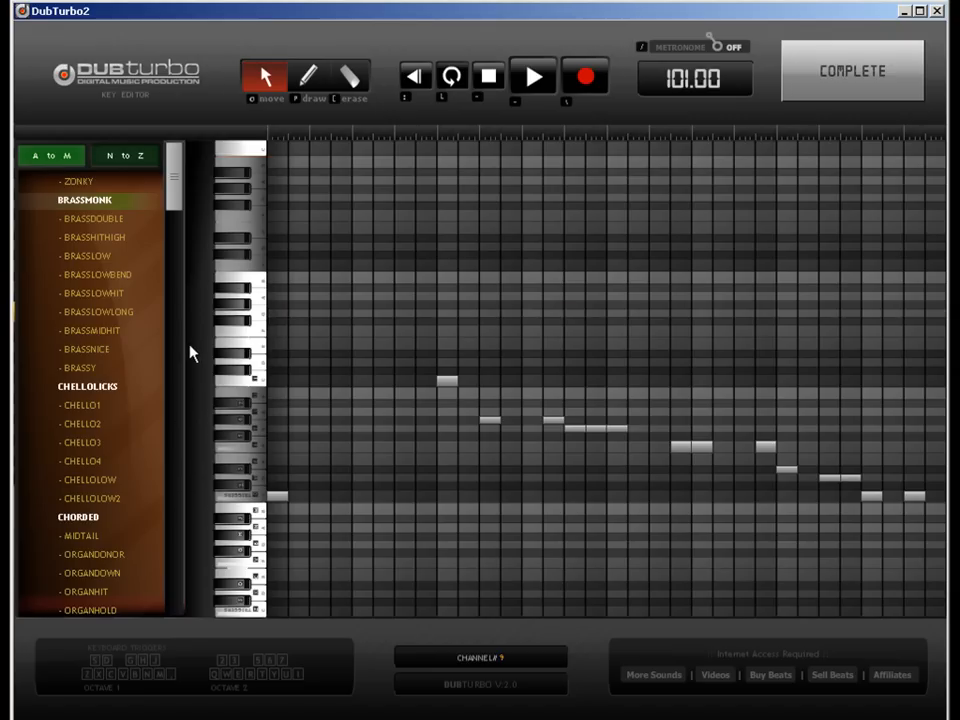
pyautogui.click(84, 406)
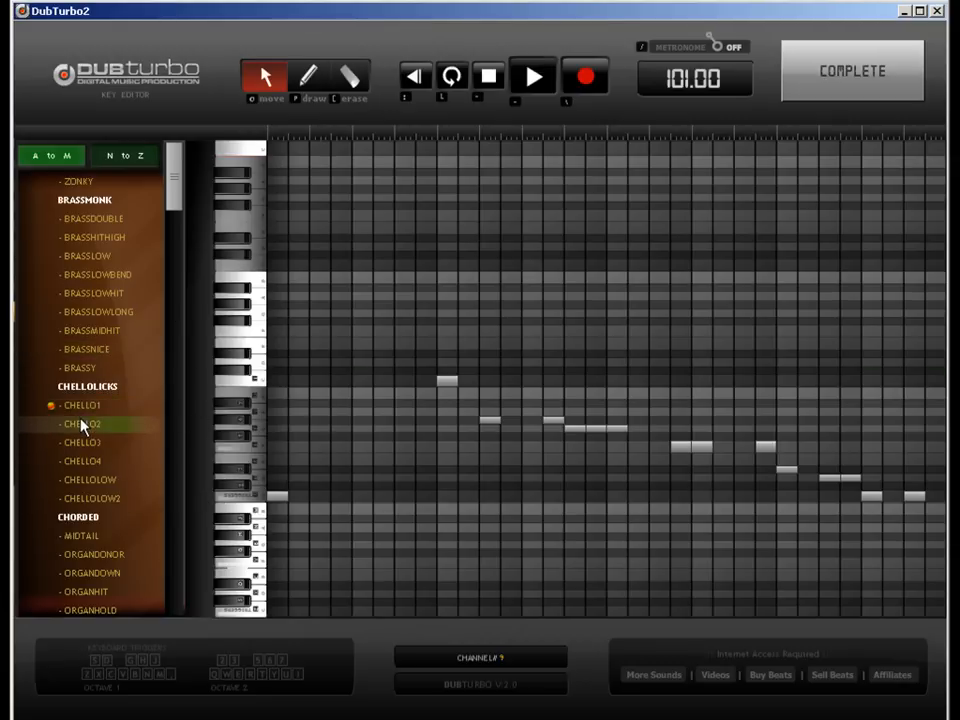
pyautogui.click(827, 94)
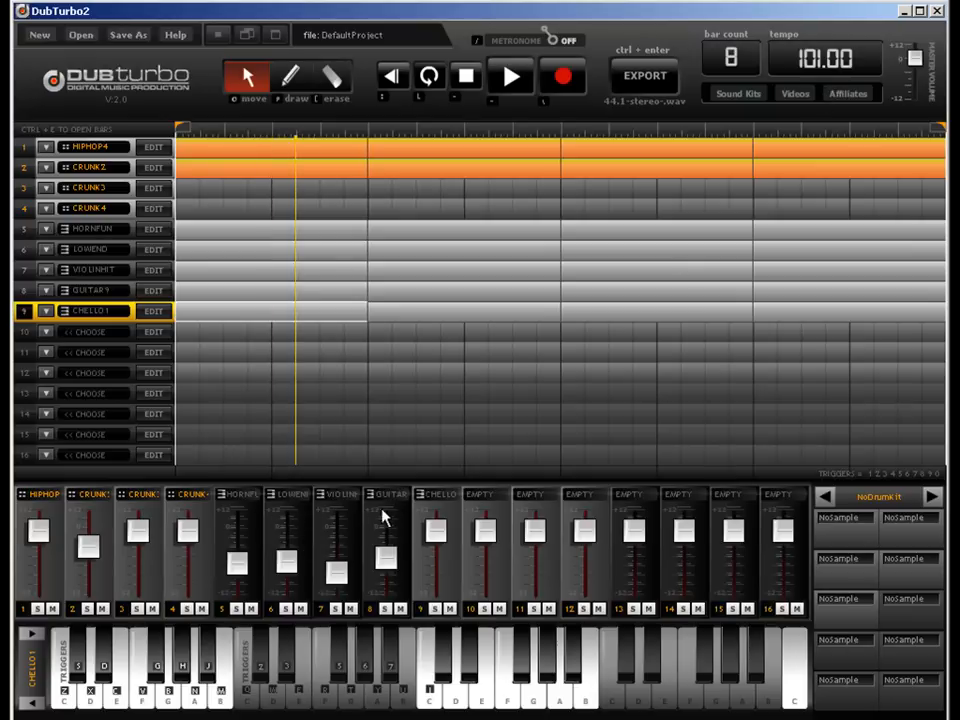
pyautogui.moveTo(440, 533); pyautogui.dragTo(447, 574)
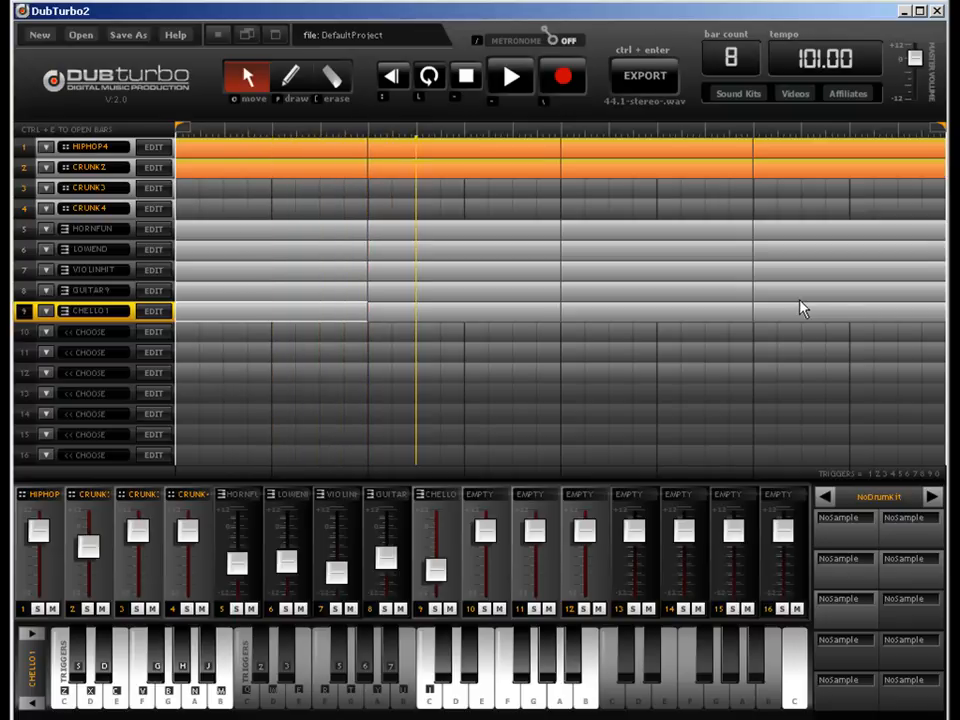
# Step: In the CHELLO1 block for bars 1 and 2, add D# and G at step 1 and a C, D# and G chord at step 7
pyautogui.doubleClick(223, 317)
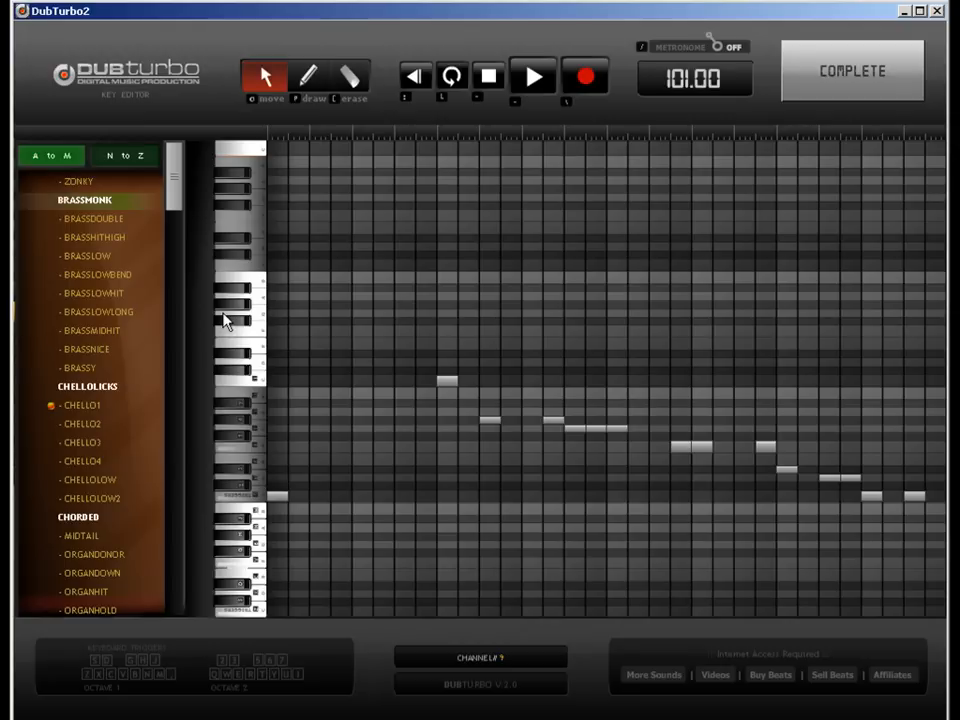
pyautogui.click(307, 76)
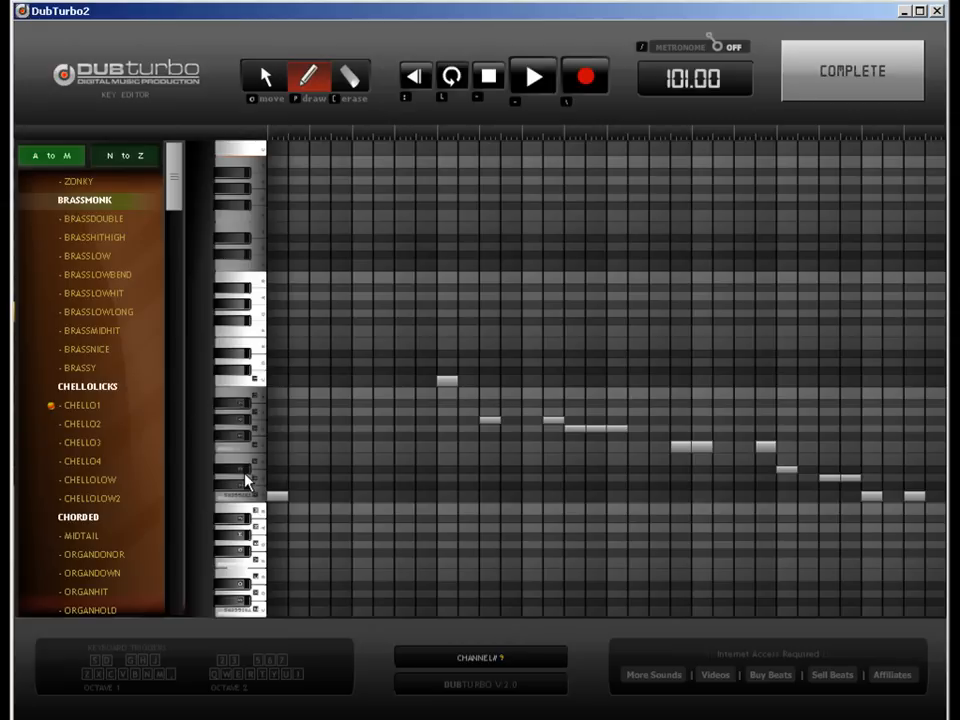
pyautogui.click(279, 471)
pyautogui.click(278, 433)
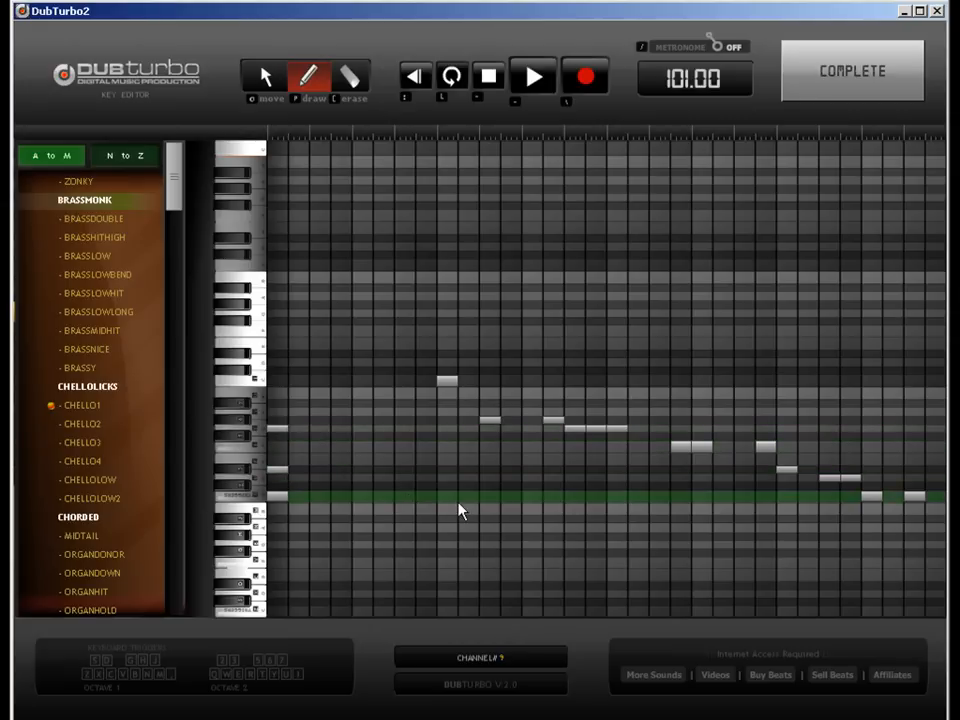
pyautogui.click(407, 496)
pyautogui.click(407, 472)
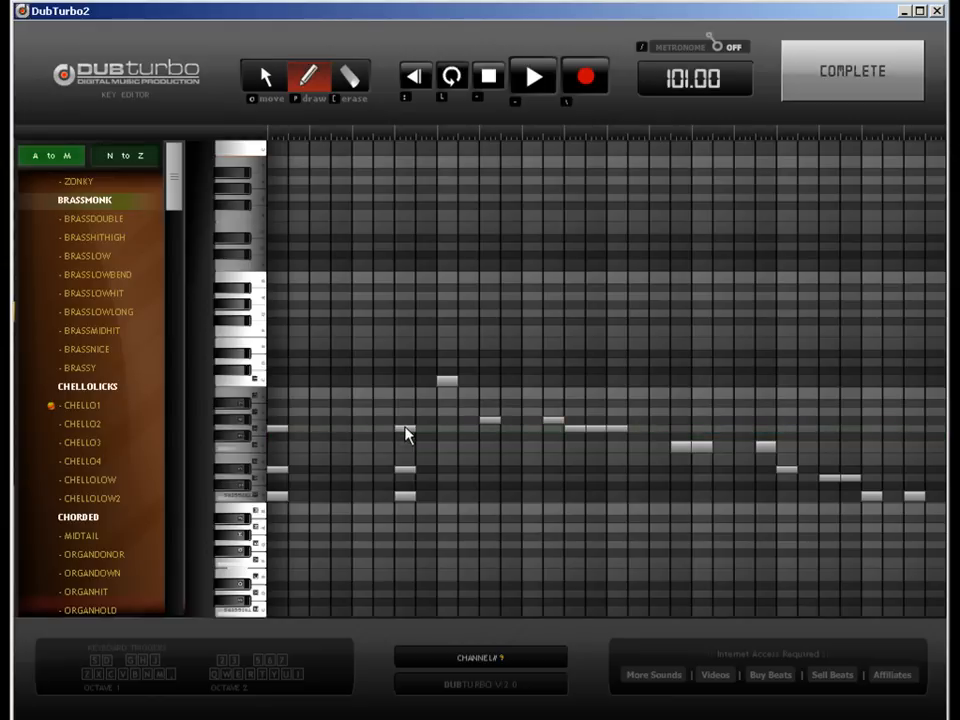
# Step: Add G# at step 9, upper C at step 11 and upper D# at step 14 to the CHELLO1 block, returning to the arrangement
pyautogui.click(447, 421)
pyautogui.click(492, 381)
pyautogui.click(554, 357)
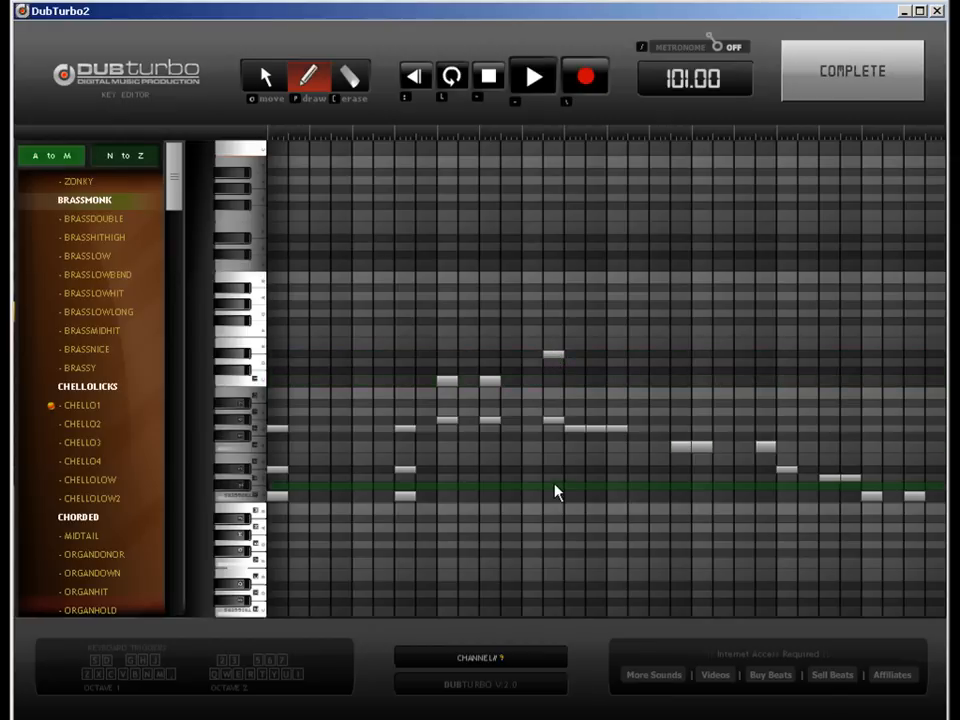
pyautogui.click(810, 88)
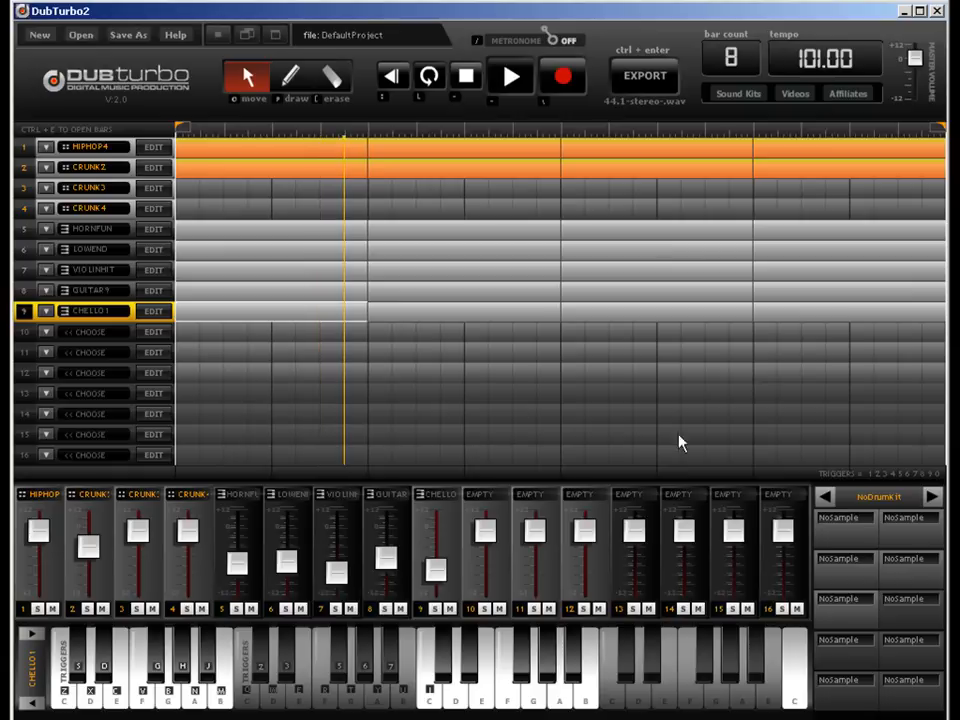
# Step: Listen to the CHELLO1 channel soloed, and play it back with all the other channels
pyautogui.click(436, 609)
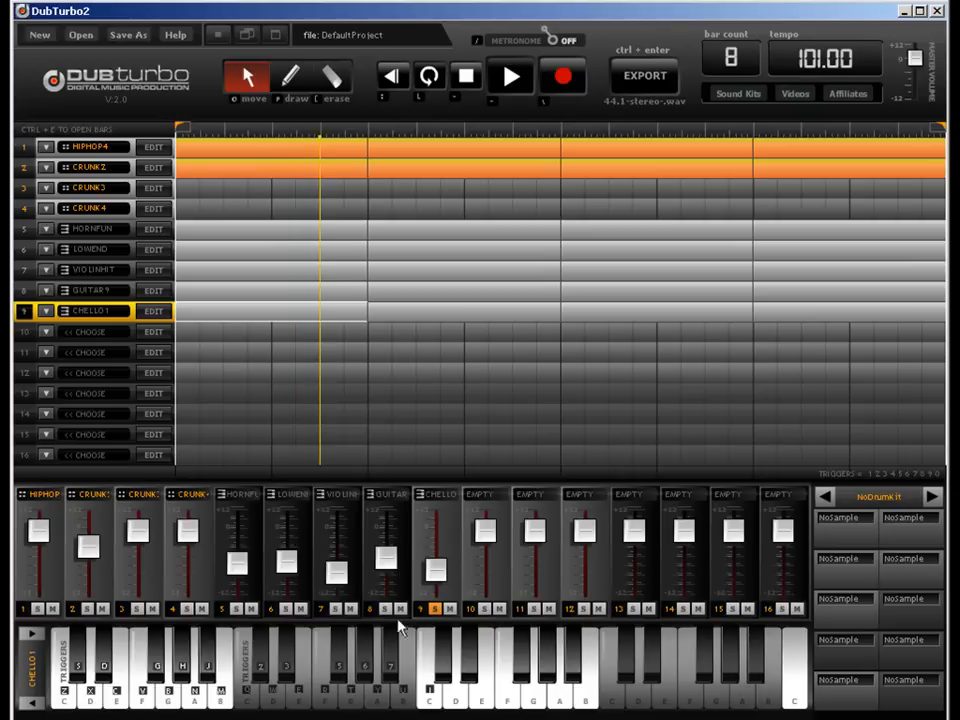
pyautogui.press('space')
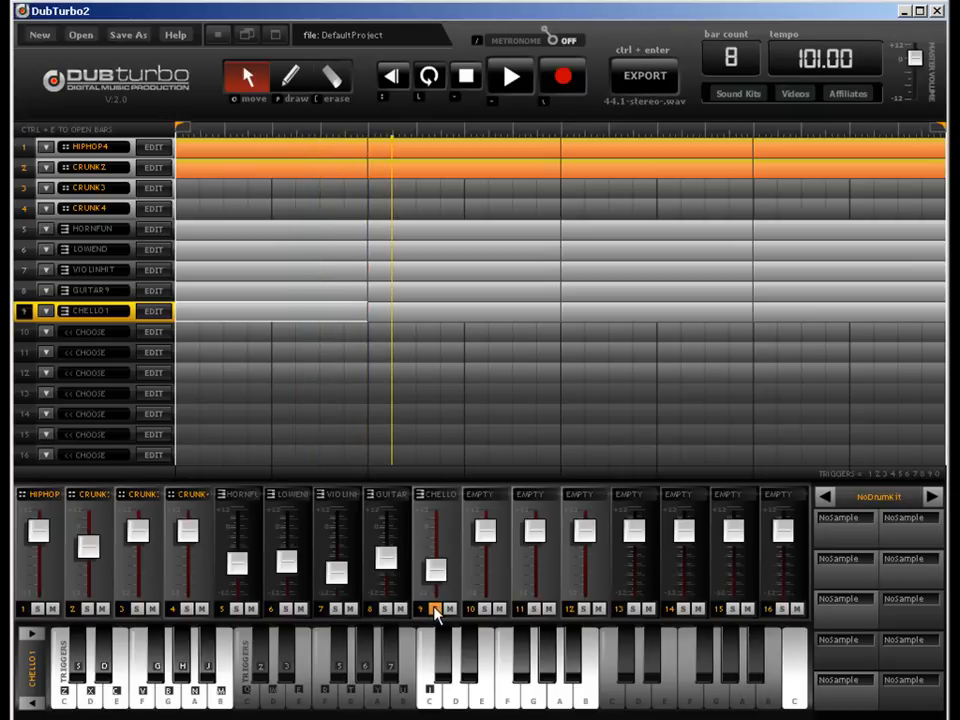
pyautogui.click(436, 608)
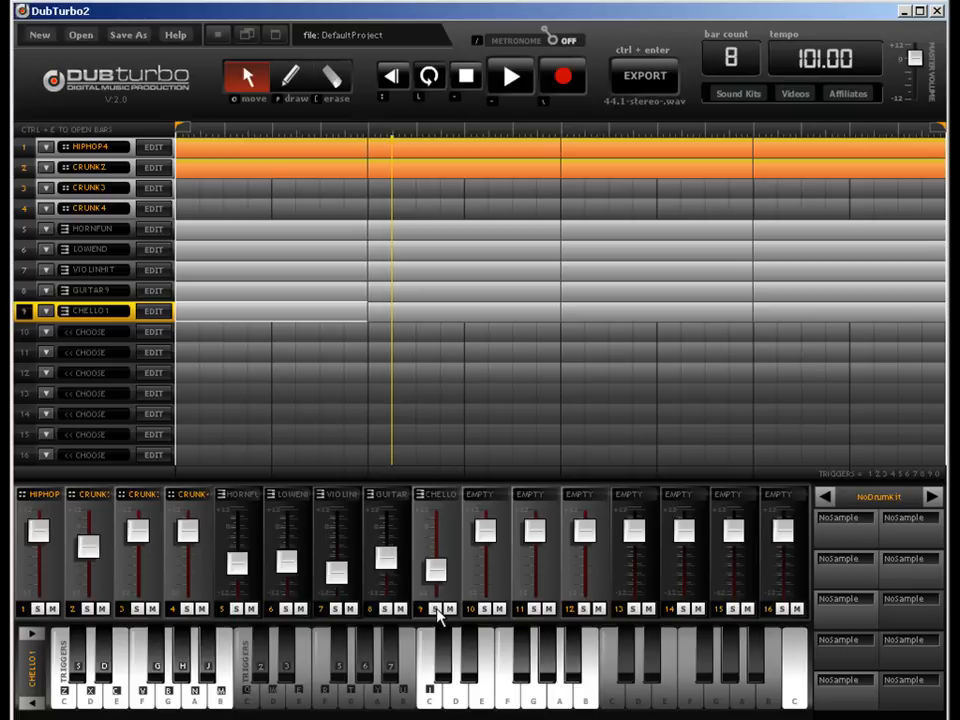
pyautogui.press('space')
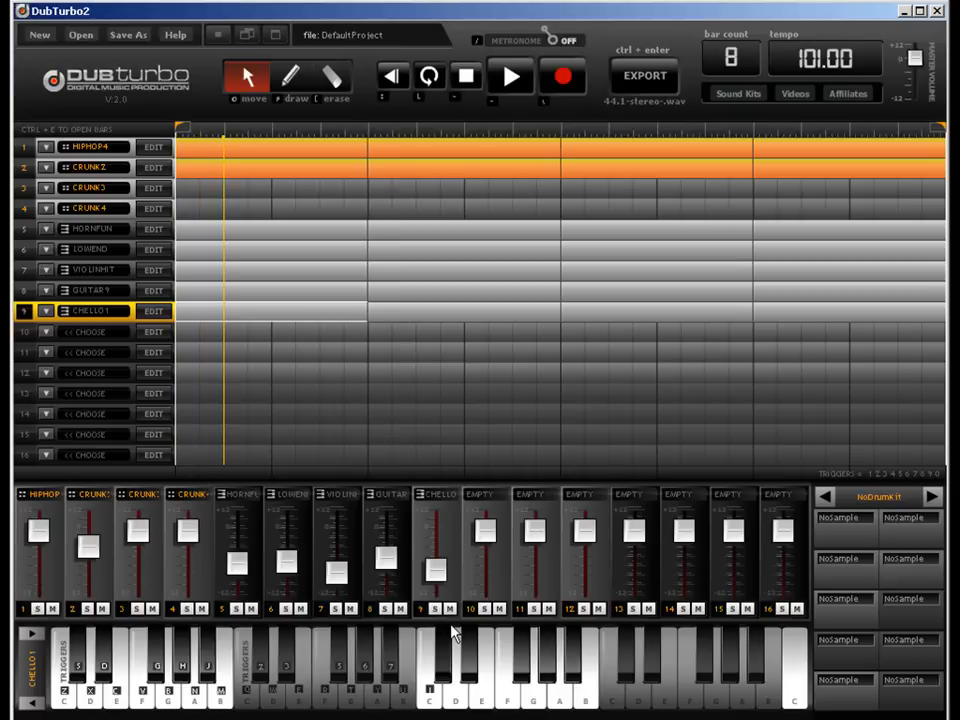
# Step: Raise the CRUNK2 channel's volume while auditioning the beat with other channels muted, and unmute every channel
pyautogui.click(102, 608)
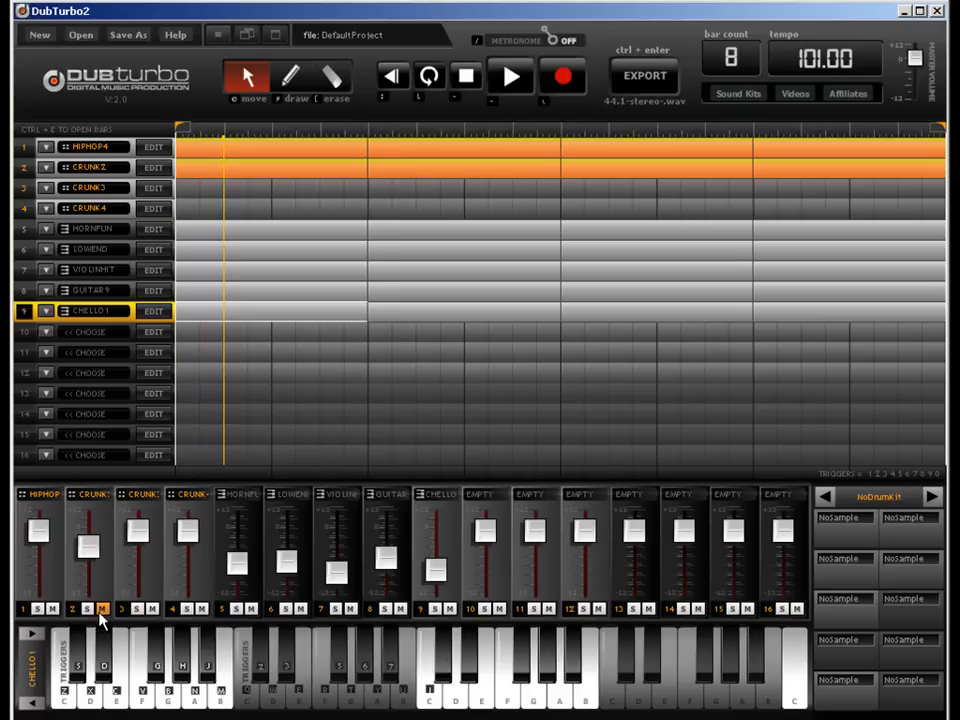
pyautogui.click(152, 608)
pyautogui.click(201, 608)
pyautogui.click(300, 608)
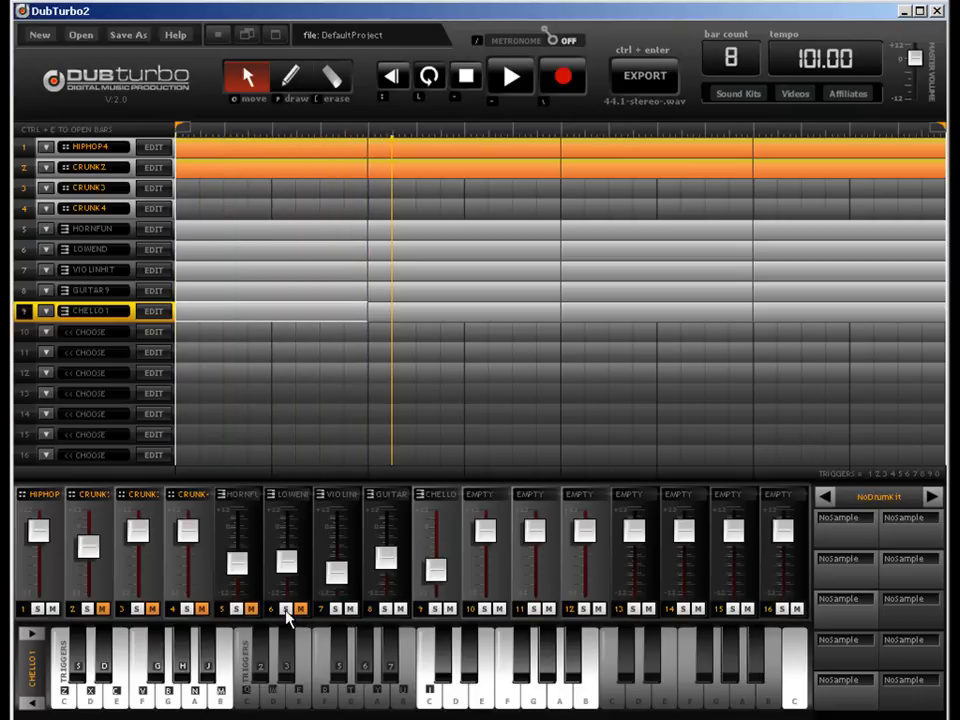
pyautogui.click(301, 609)
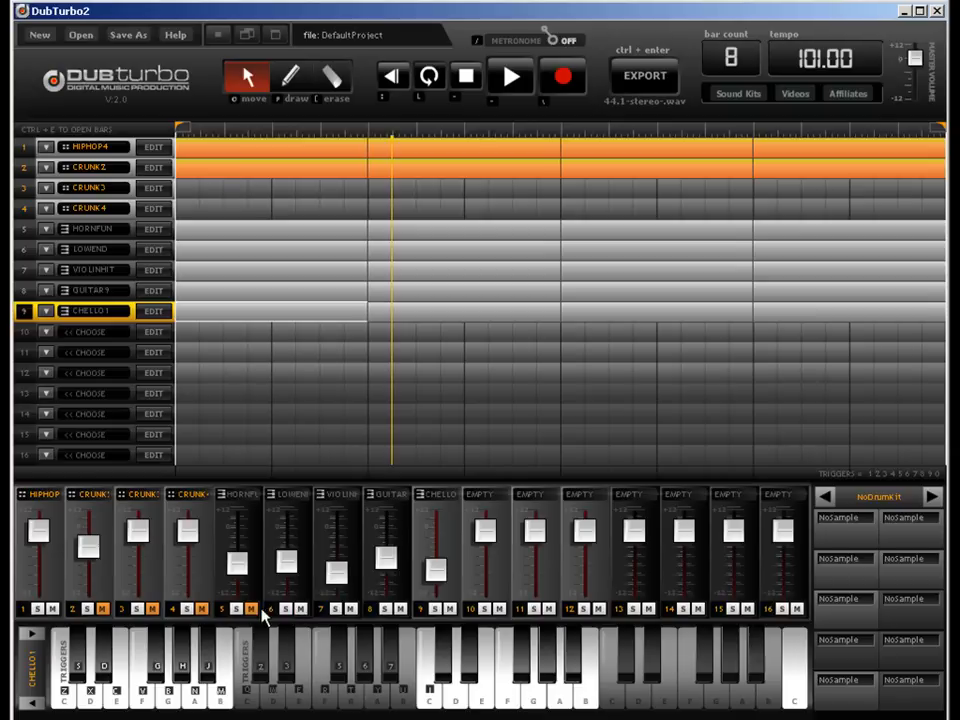
pyautogui.click(350, 609)
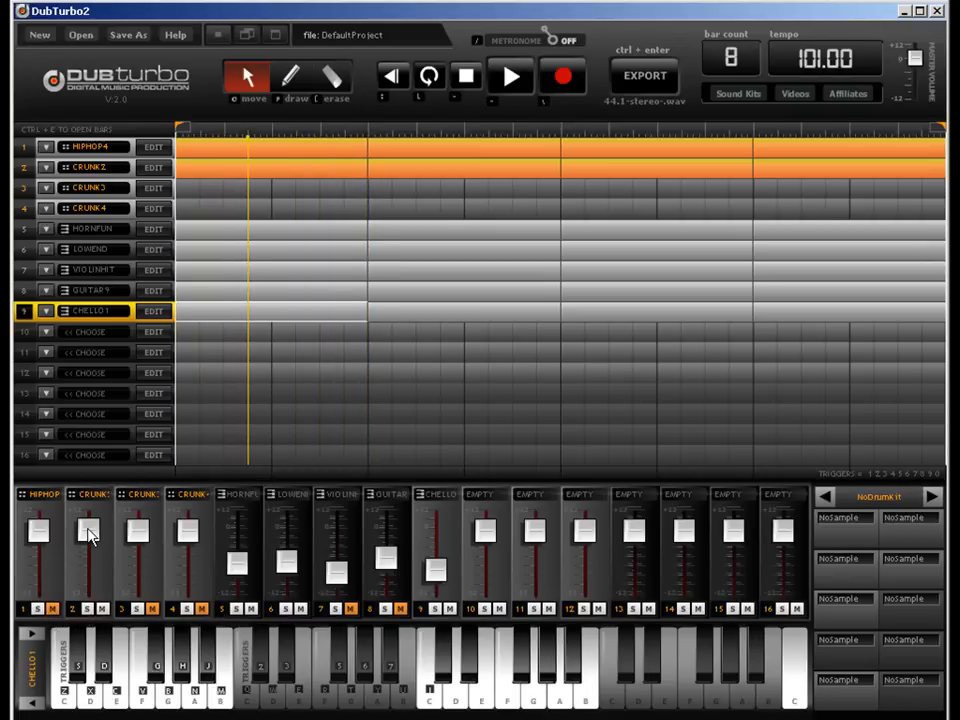
pyautogui.moveTo(89, 537); pyautogui.dragTo(89, 526)
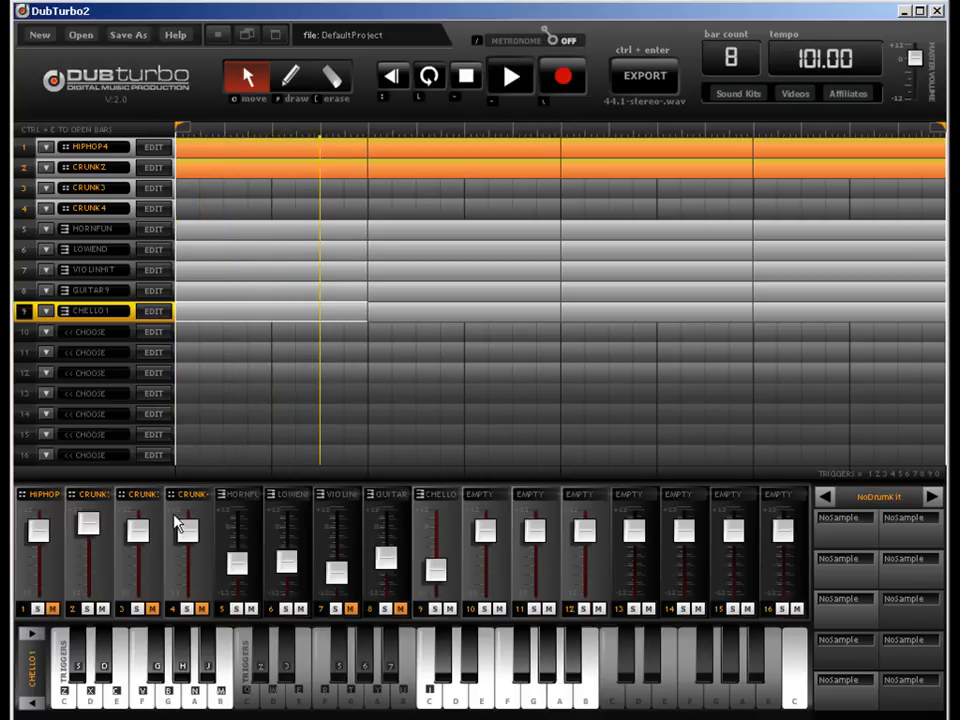
pyautogui.click(53, 609)
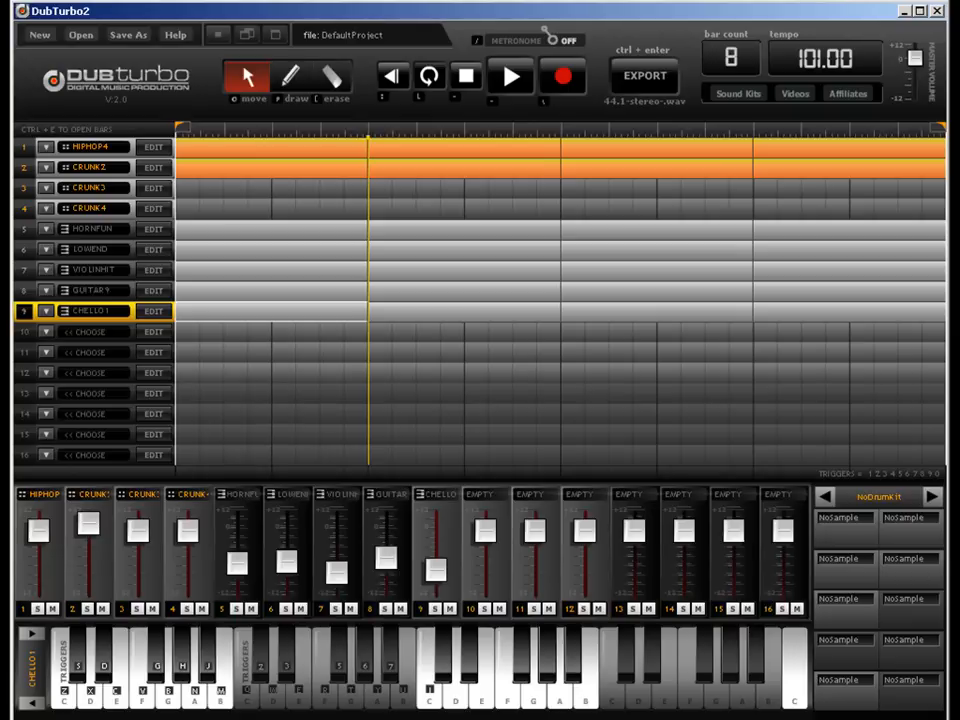
# Step: Save the project as dubtest.dubproject
pyautogui.click(133, 35)
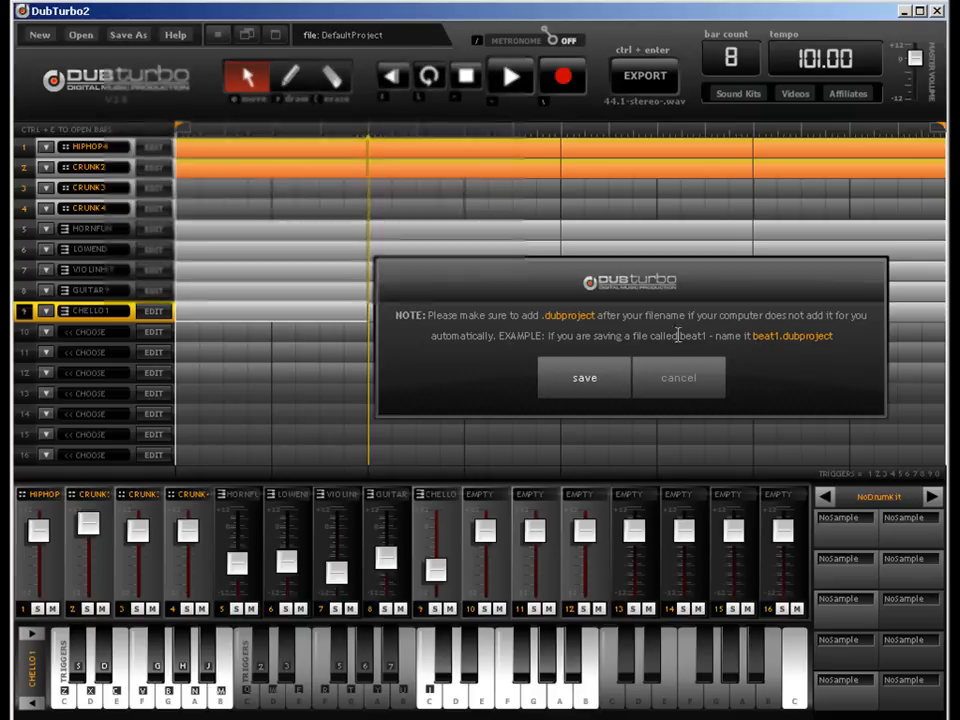
pyautogui.click(606, 380)
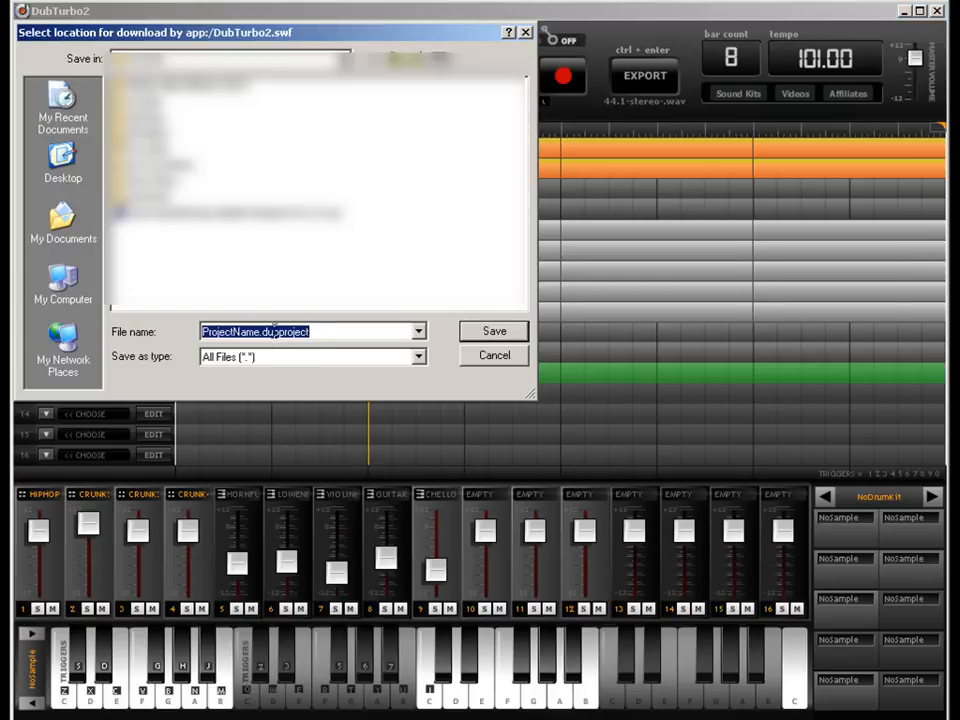
pyautogui.moveTo(259, 332); pyautogui.dragTo(237, 335)
pyautogui.doubleClick(237, 335)
pyautogui.write('dubtest')
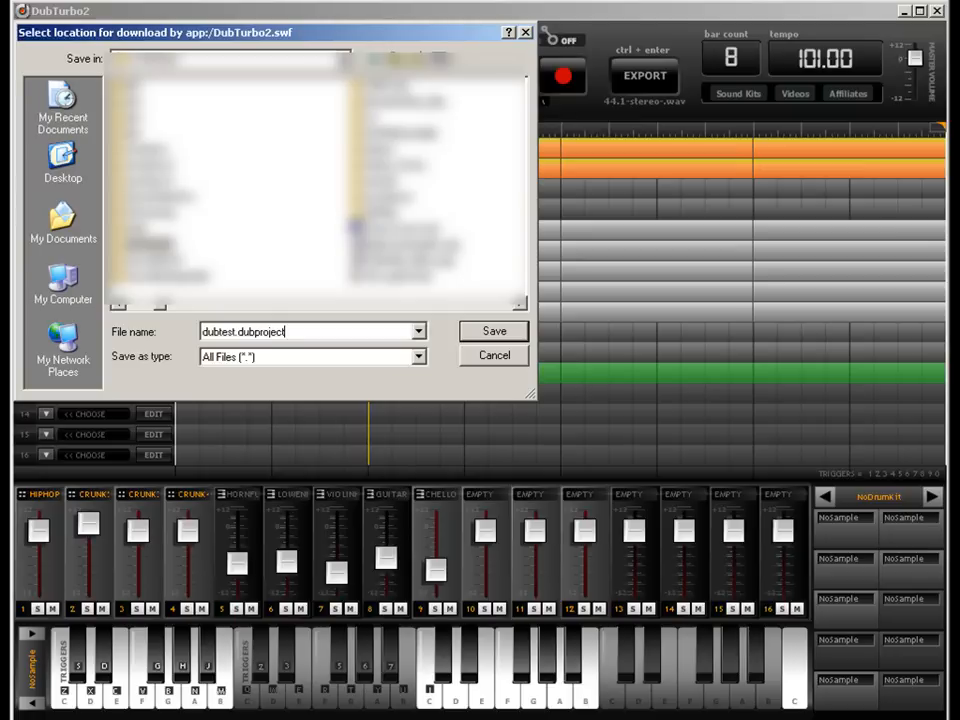
pyautogui.press('Return')
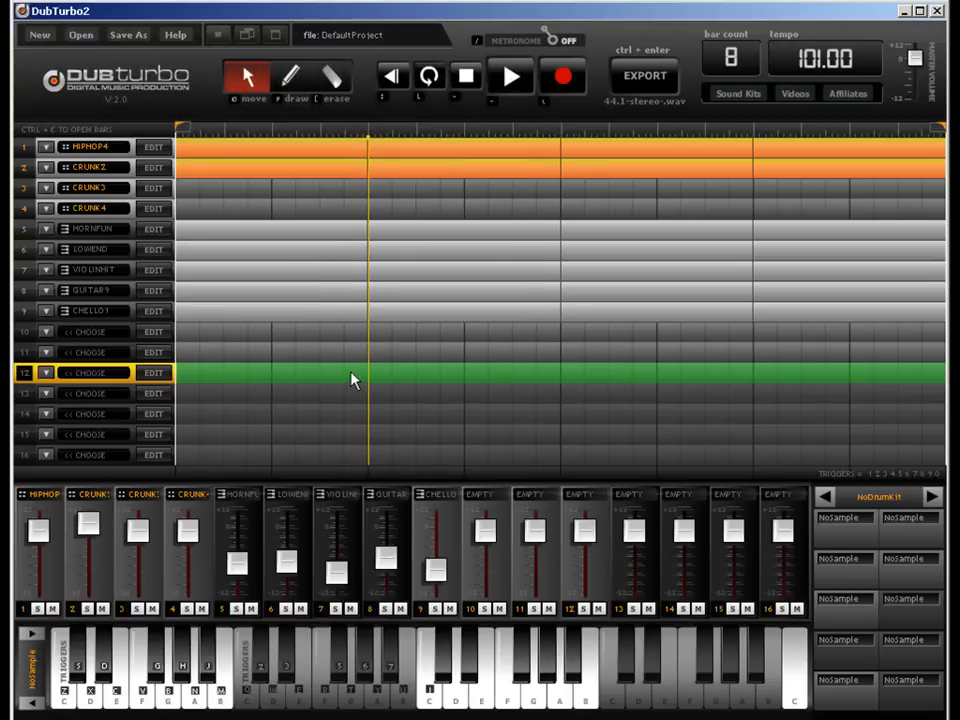
# Step: Export the beat as a WAV file named 101bpmdub2beat.wav
pyautogui.click(640, 80)
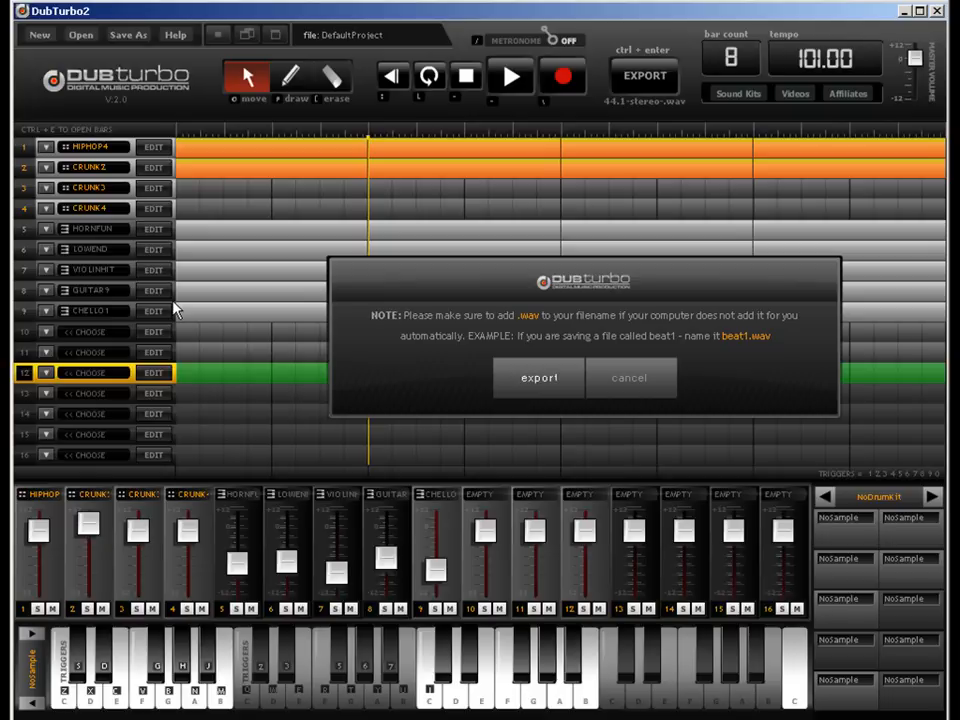
pyautogui.click(521, 376)
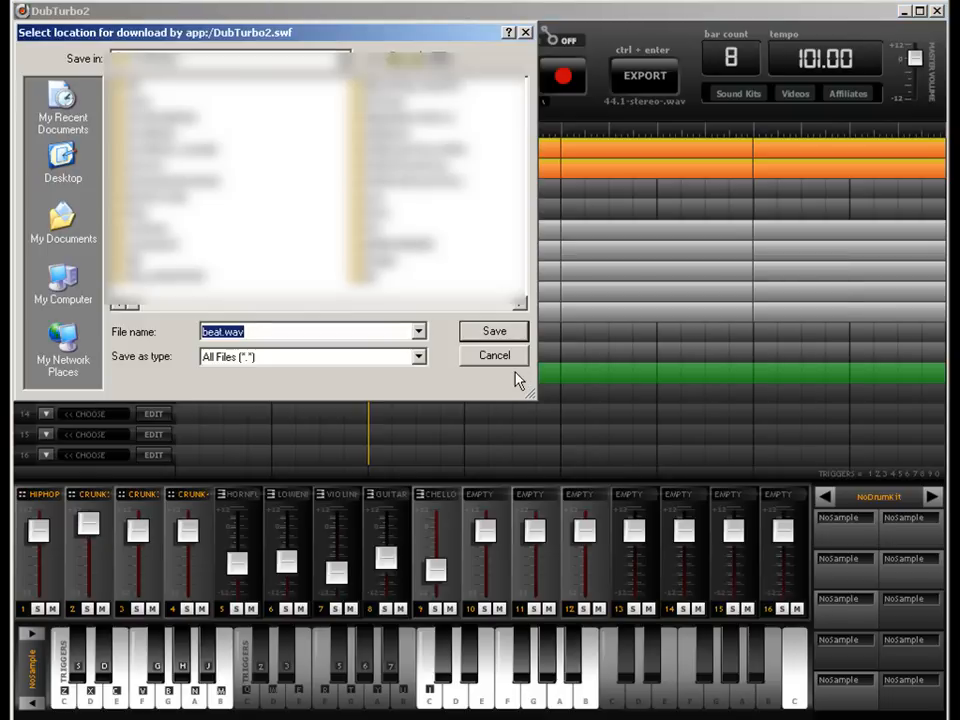
pyautogui.doubleClick(220, 332)
pyautogui.write('101bpm')
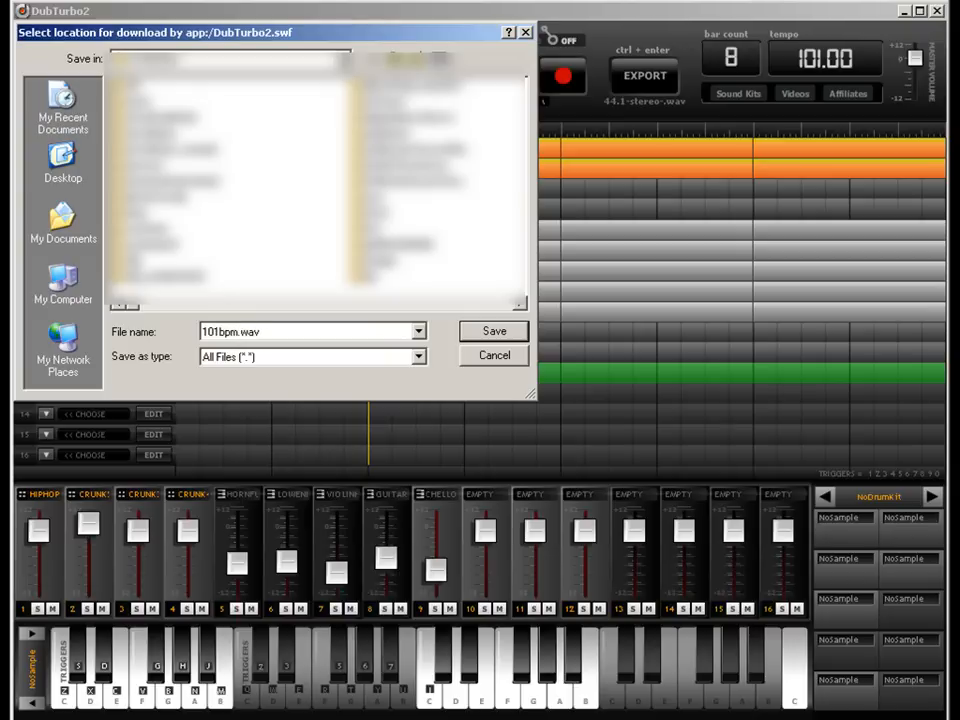
pyautogui.write('dub2beat')
pyautogui.press('Return')
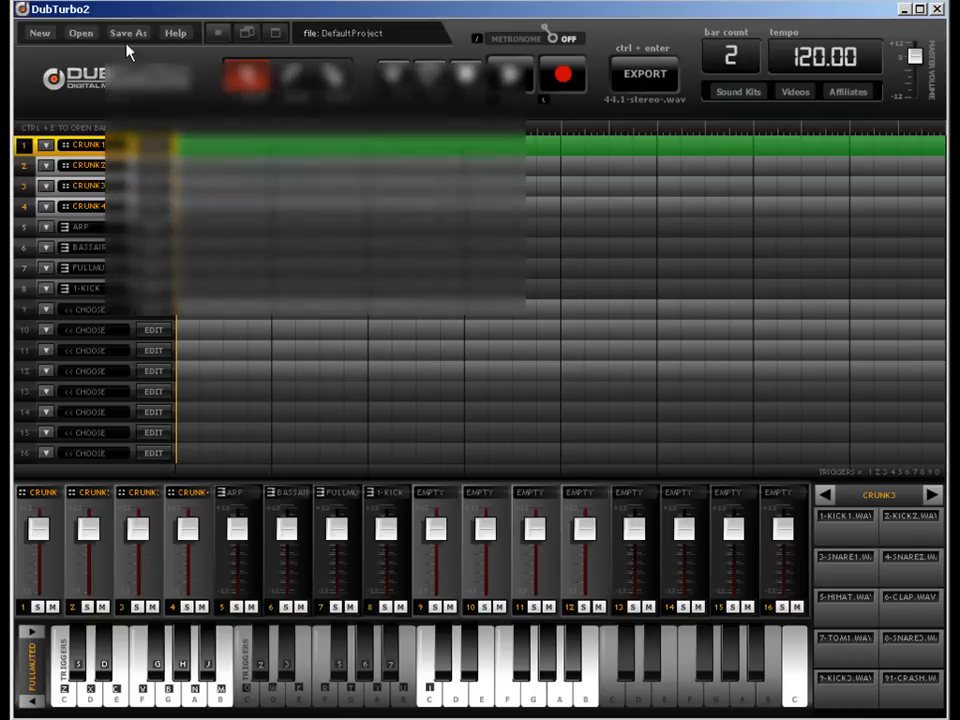
# Step: Open the saved dubtest.dubproject project file
pyautogui.click(80, 33)
pyautogui.click(509, 130)
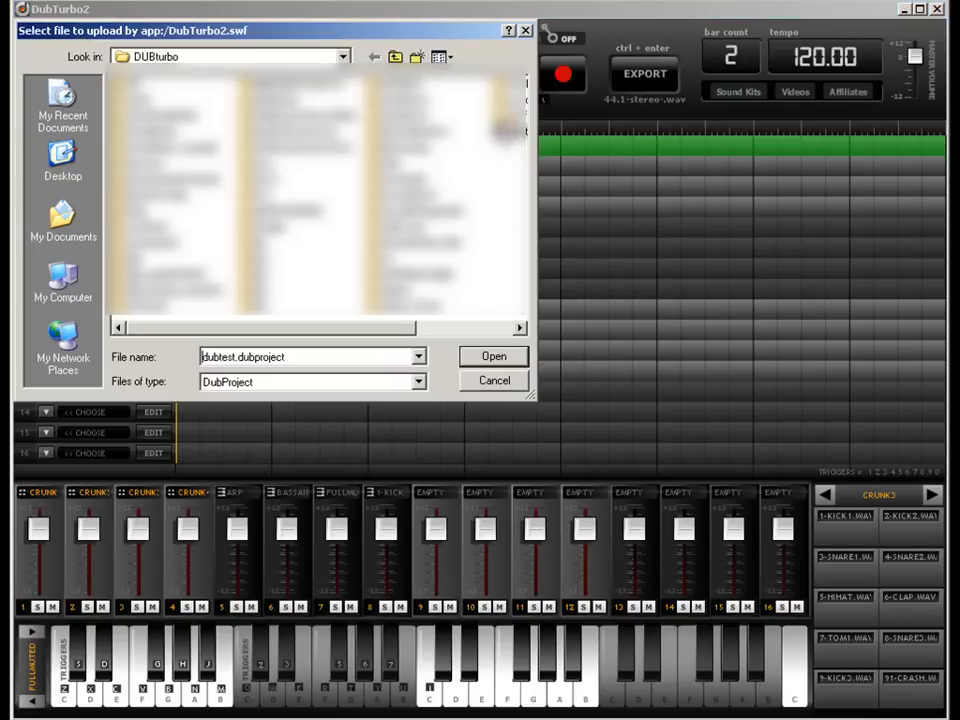
pyautogui.click(494, 356)
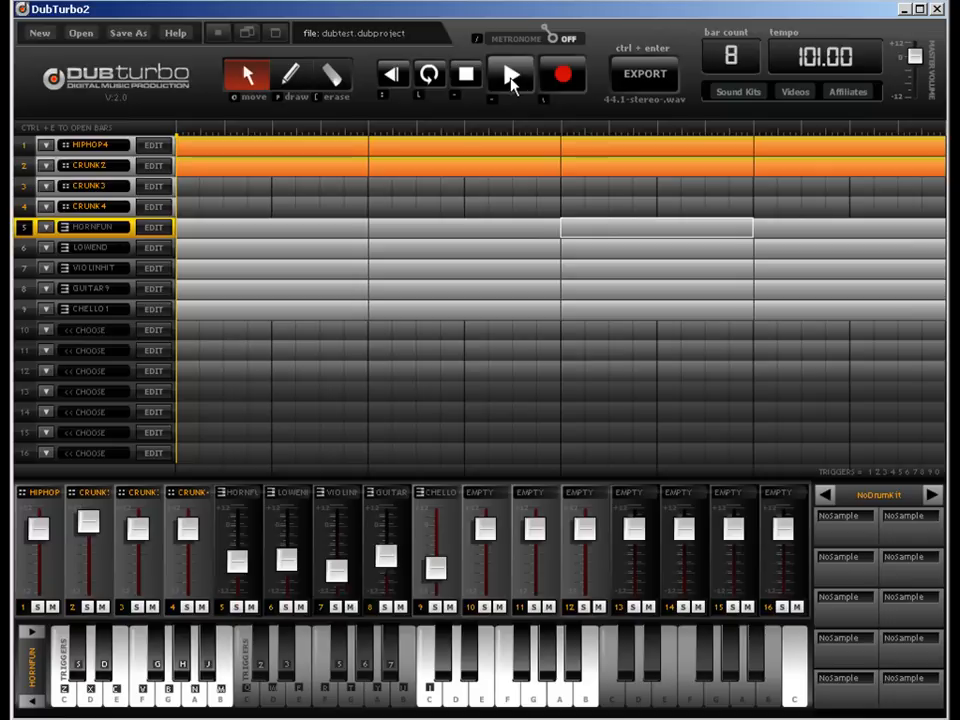
# Step: Play the reloaded beat looped across all eight bars, and close the media player window
pyautogui.click(430, 76)
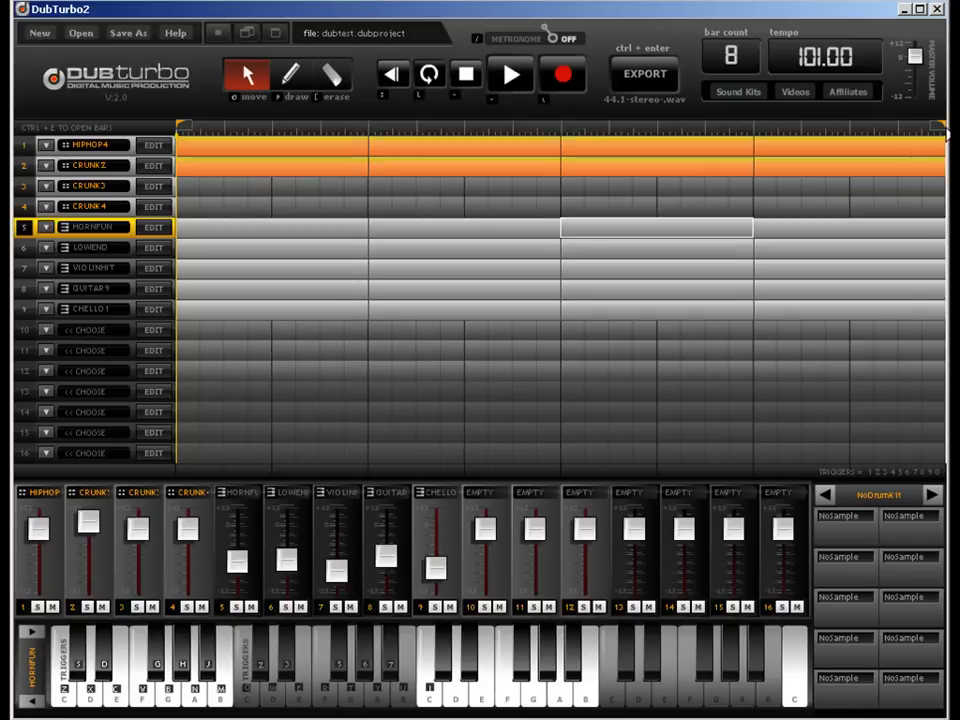
pyautogui.moveTo(936, 130)
pyautogui.mouseDown()
pyautogui.moveTo(906, 140)
pyautogui.moveTo(934, 131)
pyautogui.moveTo(879, 133)
pyautogui.moveTo(944, 122)
pyautogui.mouseUp()
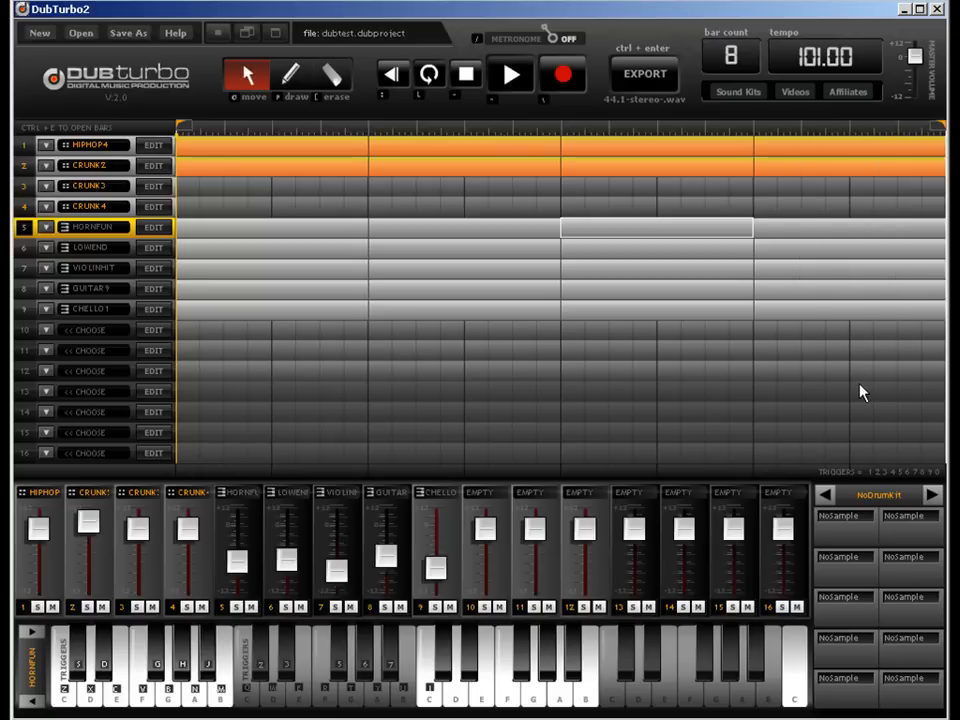
pyautogui.press('space')
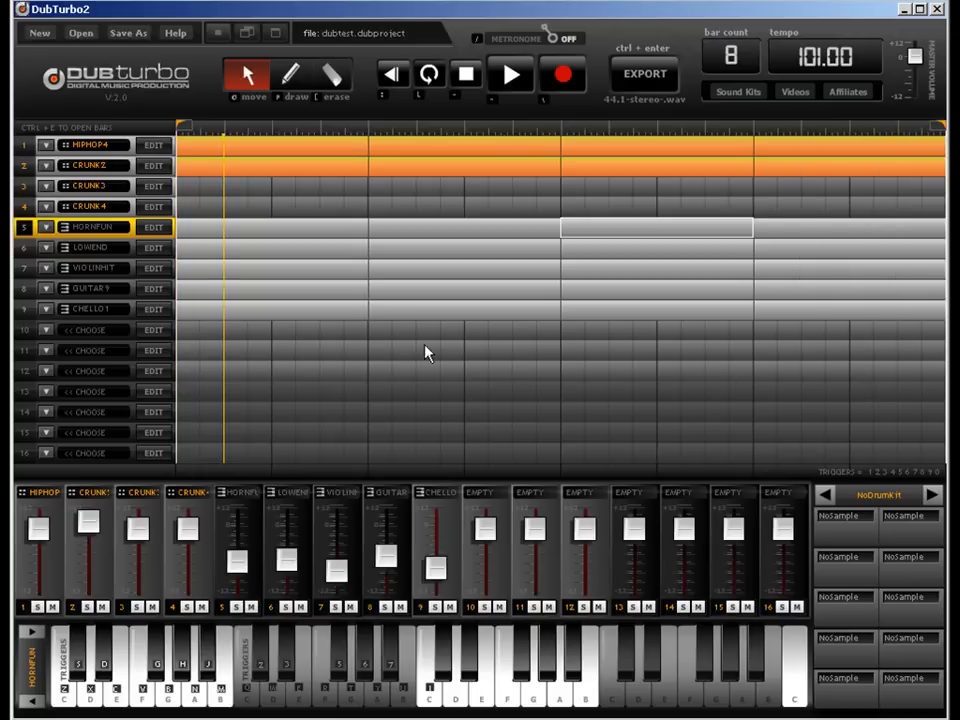
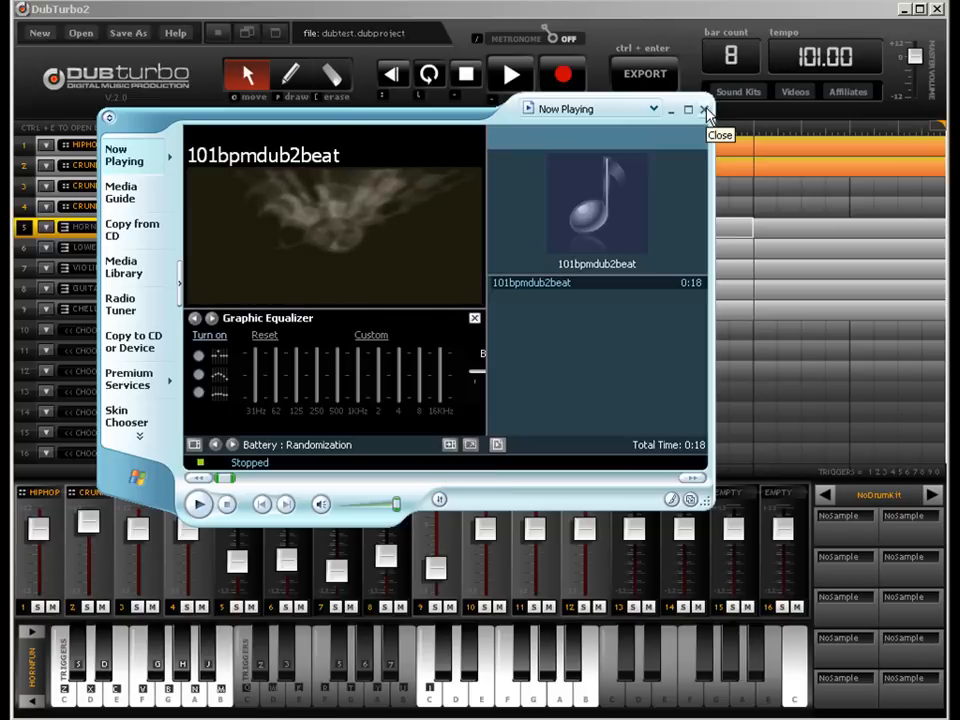
pyautogui.click(704, 110)
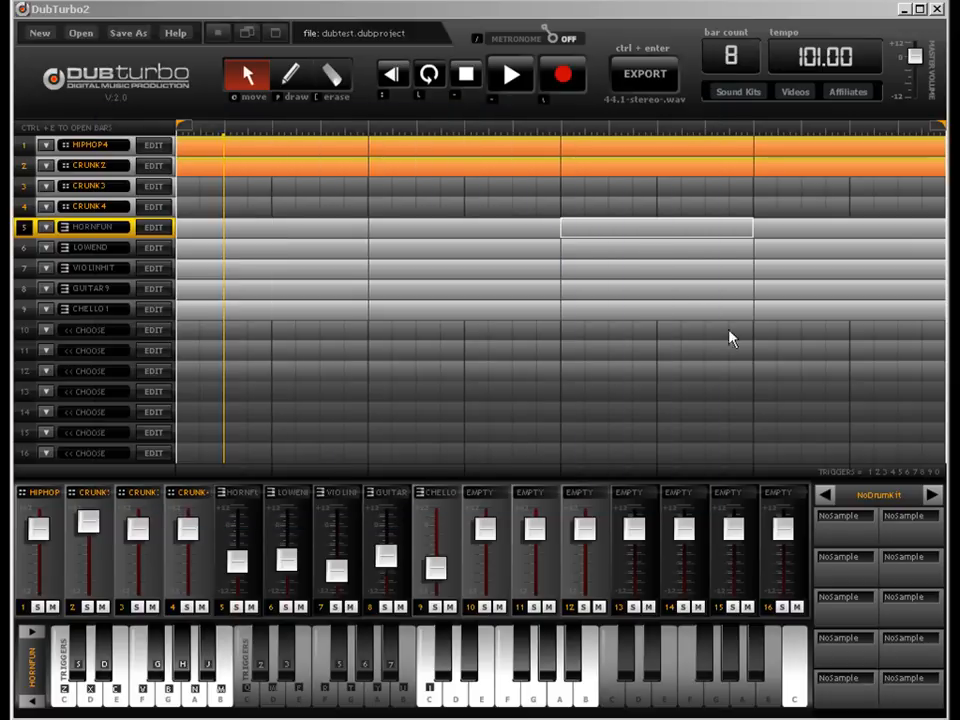
# Step: Set the project's bar count to 32
pyautogui.click(650, 374)
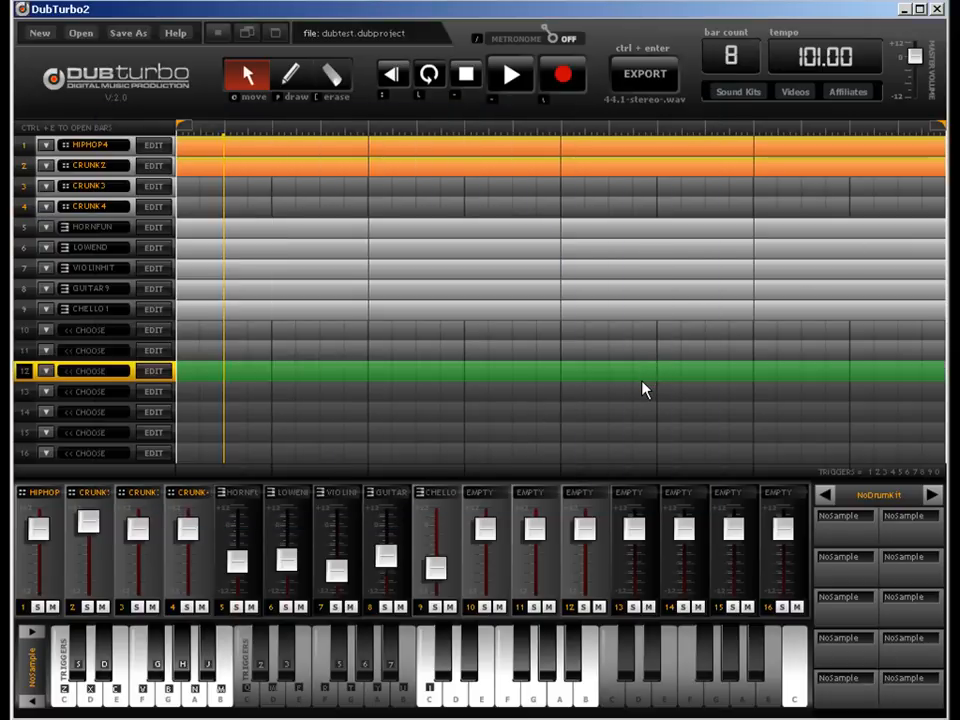
pyautogui.click(737, 55)
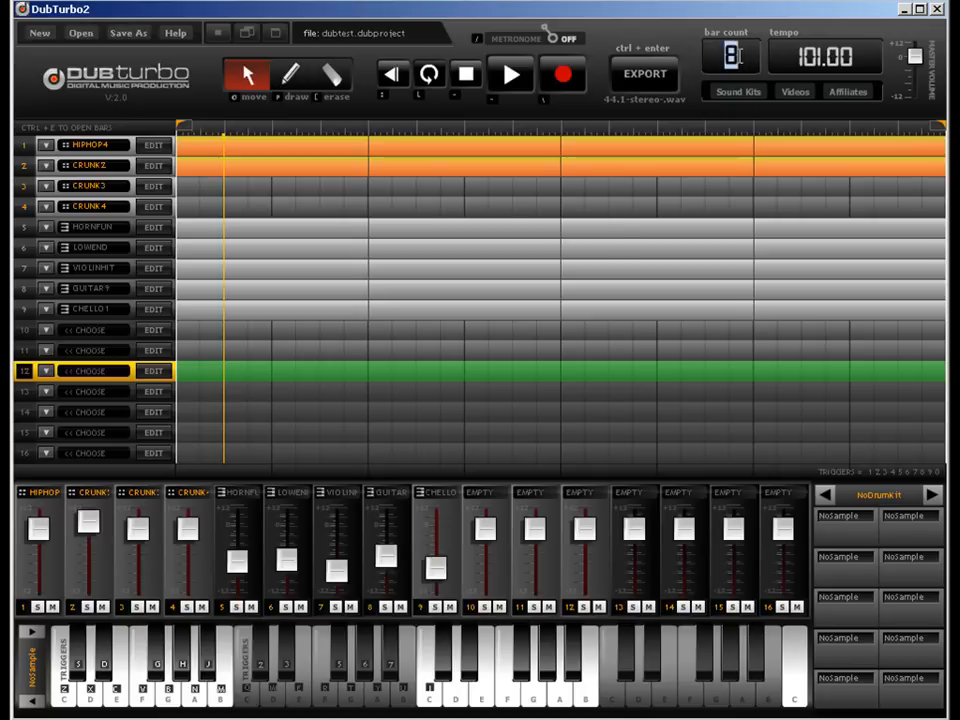
pyautogui.write('32')
pyautogui.press('Return')
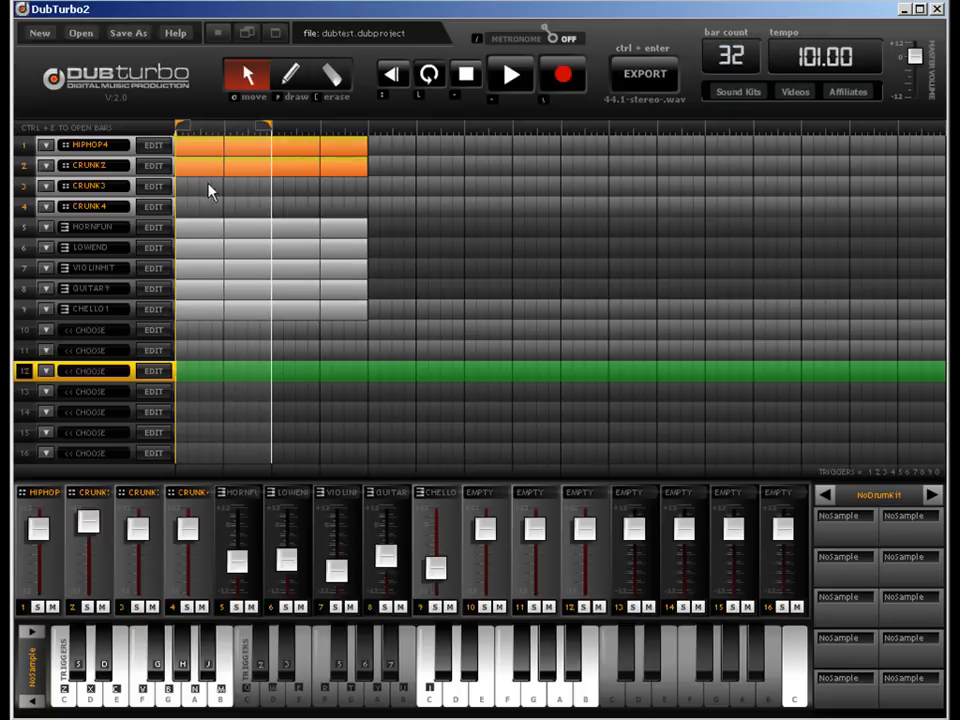
# Step: Select the bars 7 and 8 blocks of HIPHOP4 and CRUNK2, and set the bar count to 64
pyautogui.click(345, 163)
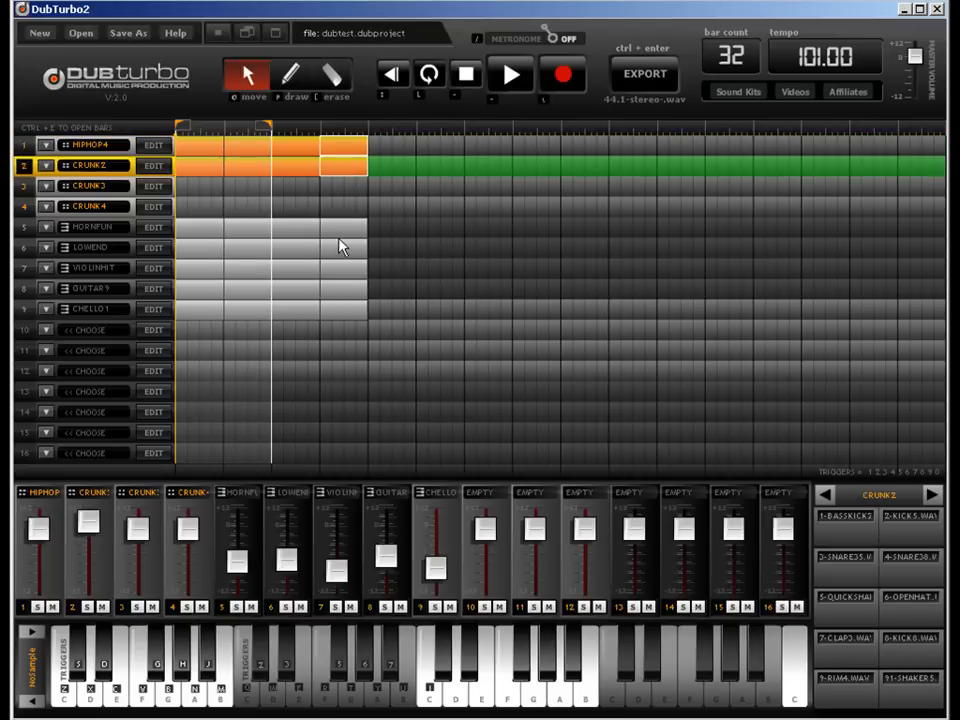
pyautogui.doubleClick(724, 56)
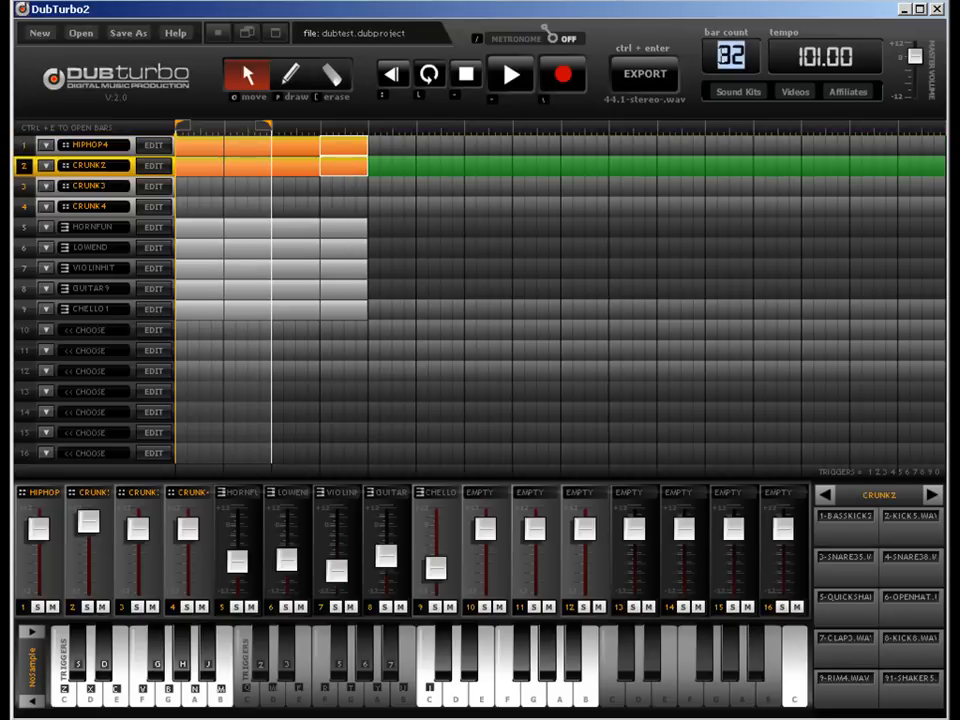
pyautogui.write('128')
pyautogui.press('BackSpace')
pyautogui.press('BackSpace')
pyautogui.press('BackSpace')
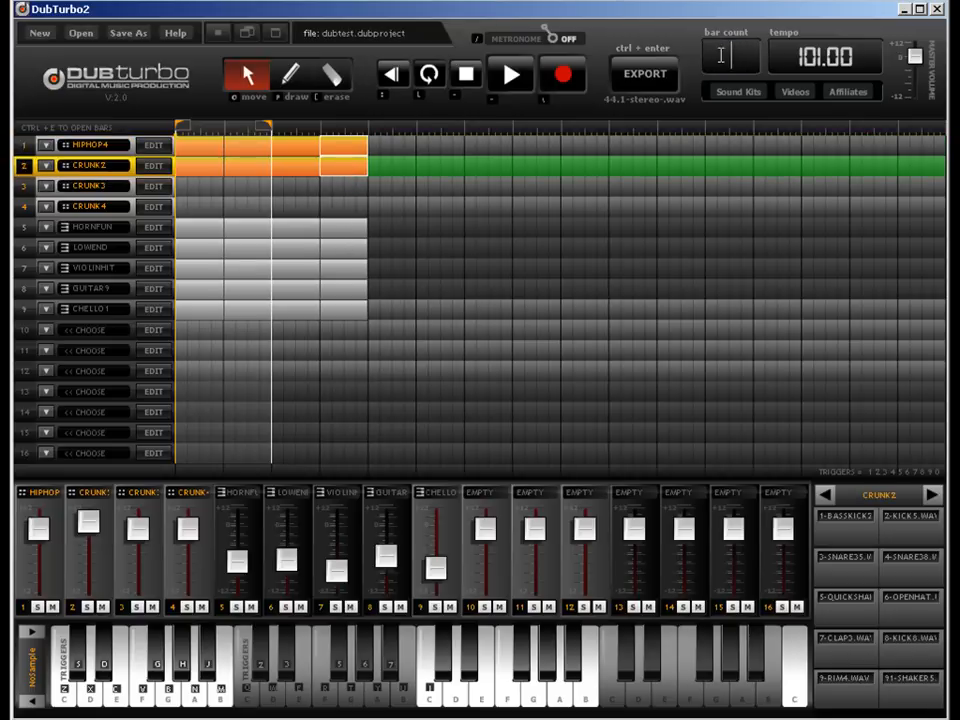
pyautogui.write('64')
pyautogui.press('Return')
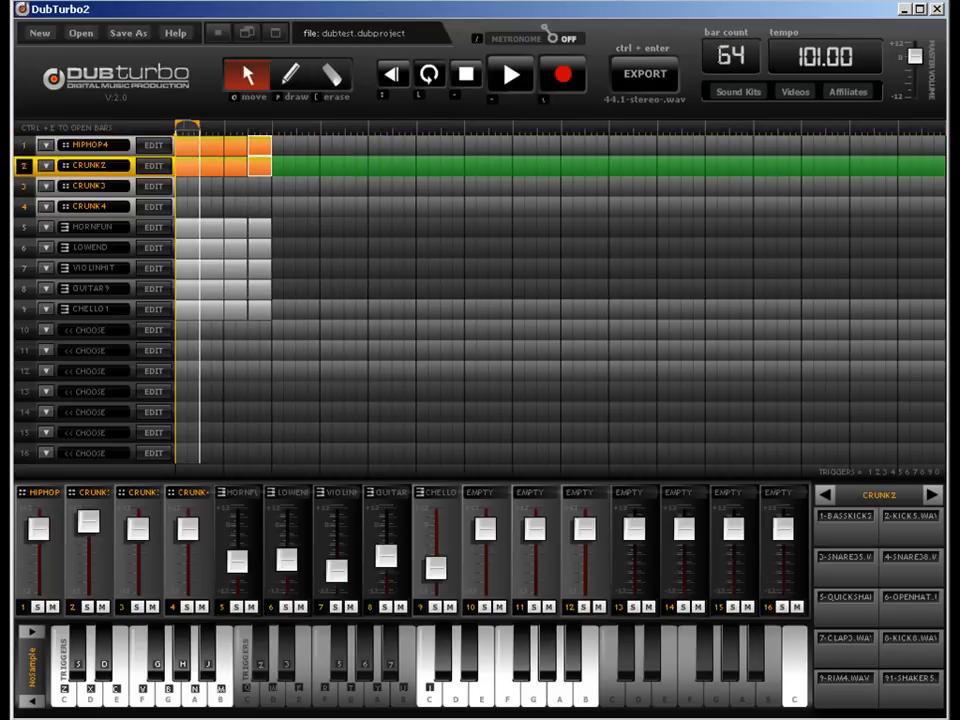
# Step: Add the remaining HIPHOP4 and CRUNK2 blocks in bars 1–6 to the selection
pyautogui.keyDown('shift'); pyautogui.click(241, 144); pyautogui.keyUp('shift')
pyautogui.keyDown('shift'); pyautogui.click(209, 147); pyautogui.keyUp('shift')
pyautogui.keyDown('shift'); pyautogui.click(205, 168); pyautogui.keyUp('shift')
pyautogui.keyDown('shift'); pyautogui.click(181, 142); pyautogui.keyUp('shift')
# Step: Add all HORNFUN, LOWEND, VIOLINHIT, GUITAR9 and CHELLO1 blocks to the selection, and copy the selected blocks to bars 9–16 and 17–24
pyautogui.keyDown('shift'); pyautogui.click(195, 223); pyautogui.keyUp('shift')
pyautogui.keyDown('shift'); pyautogui.click(193, 248); pyautogui.keyUp('shift')
pyautogui.keyDown('shift'); pyautogui.click(191, 270); pyautogui.keyUp('shift')
pyautogui.keyDown('shift'); pyautogui.click(190, 291); pyautogui.keyUp('shift')
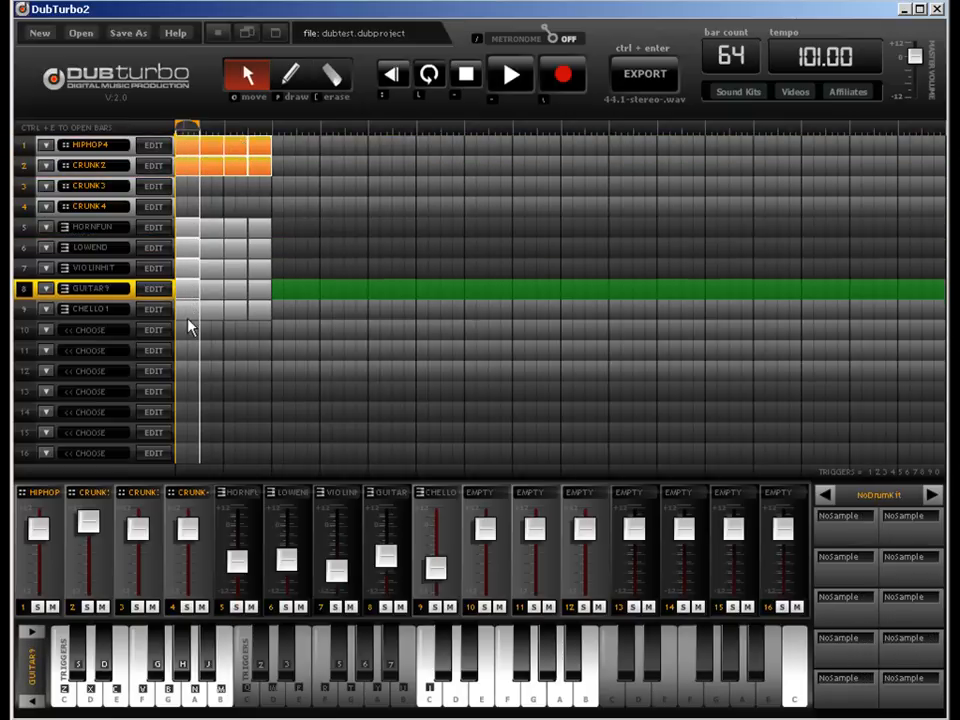
pyautogui.keyDown('shift'); pyautogui.click(189, 314); pyautogui.keyUp('shift')
pyautogui.keyDown('shift'); pyautogui.click(235, 311); pyautogui.keyUp('shift')
pyautogui.keyDown('shift'); pyautogui.click(256, 309); pyautogui.keyUp('shift')
pyautogui.keyDown('shift'); pyautogui.click(257, 288); pyautogui.keyUp('shift')
pyautogui.keyDown('shift'); pyautogui.click(258, 268); pyautogui.keyUp('shift')
pyautogui.keyDown('shift'); pyautogui.click(259, 247); pyautogui.keyUp('shift')
pyautogui.keyDown('shift'); pyautogui.click(257, 227); pyautogui.keyUp('shift')
pyautogui.keyDown('shift'); pyautogui.click(232, 251); pyautogui.keyUp('shift')
pyautogui.keyDown('shift'); pyautogui.click(232, 271); pyautogui.keyUp('shift')
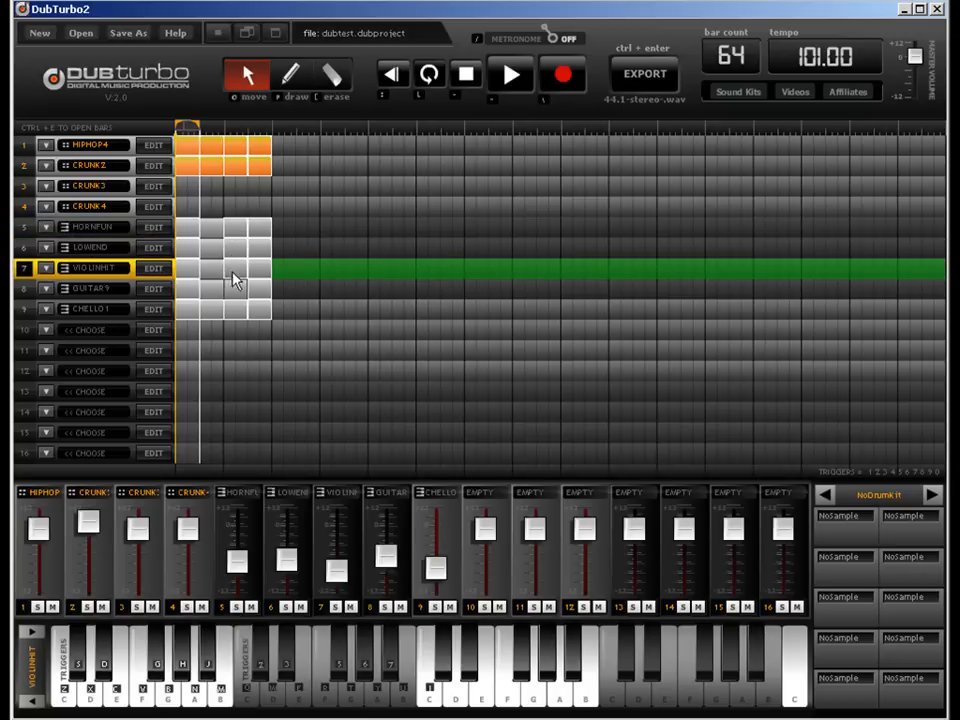
pyautogui.keyDown('shift'); pyautogui.click(234, 288); pyautogui.keyUp('shift')
pyautogui.keyDown('shift'); pyautogui.click(214, 286); pyautogui.keyUp('shift')
pyautogui.keyDown('shift'); pyautogui.click(211, 266); pyautogui.keyUp('shift')
pyautogui.keyDown('shift'); pyautogui.click(212, 248); pyautogui.keyUp('shift')
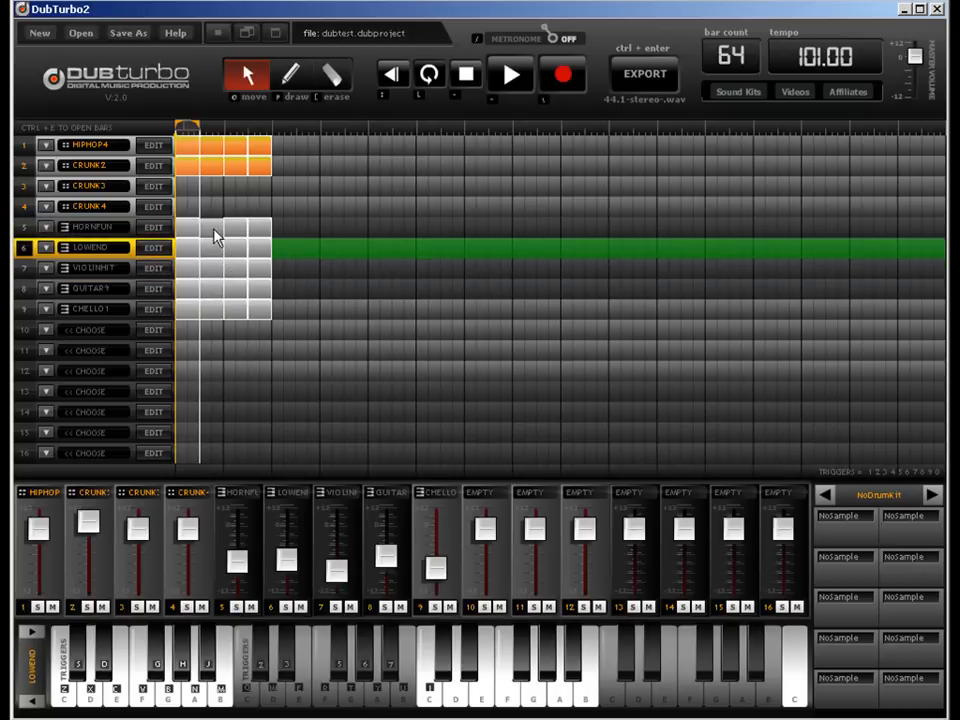
pyautogui.keyDown('shift'); pyautogui.click(212, 228); pyautogui.keyUp('shift')
pyautogui.moveTo(228, 150); pyautogui.dragTo(328, 163)
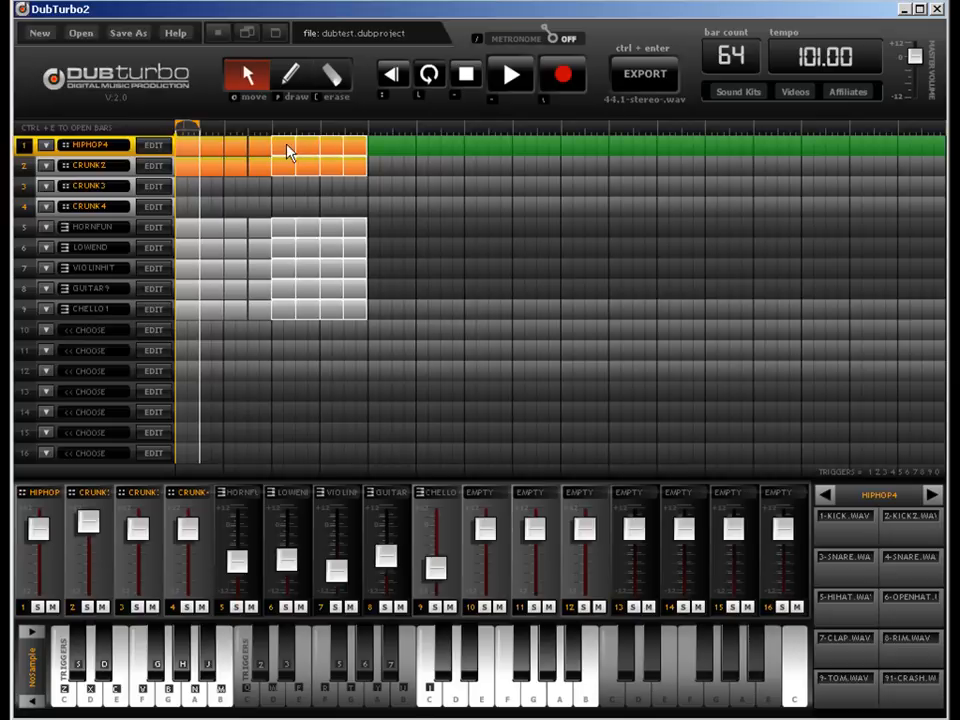
pyautogui.moveTo(287, 152); pyautogui.dragTo(390, 150)
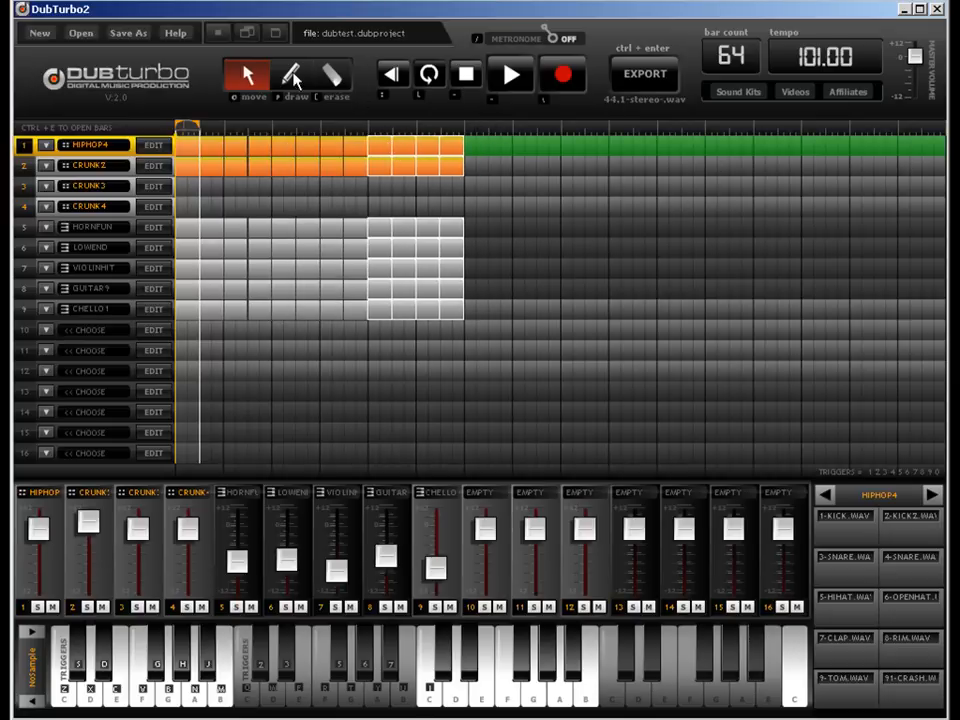
# Step: Erase the CRUNK2 and HORNFUN blocks in bars 17–24
pyautogui.click(331, 75)
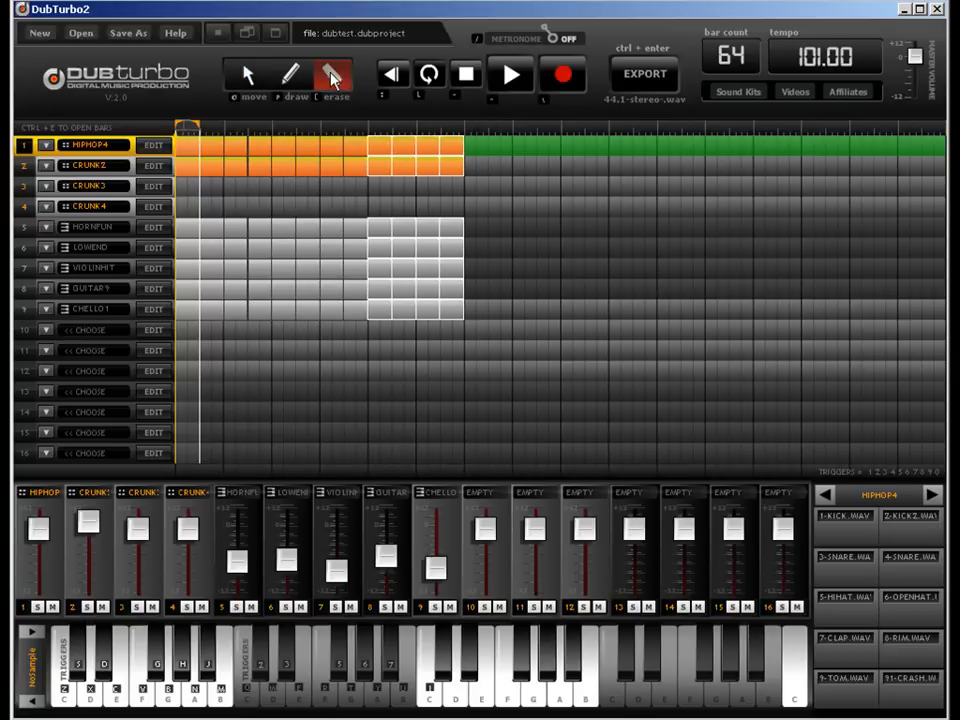
pyautogui.click(386, 170)
pyautogui.click(407, 172)
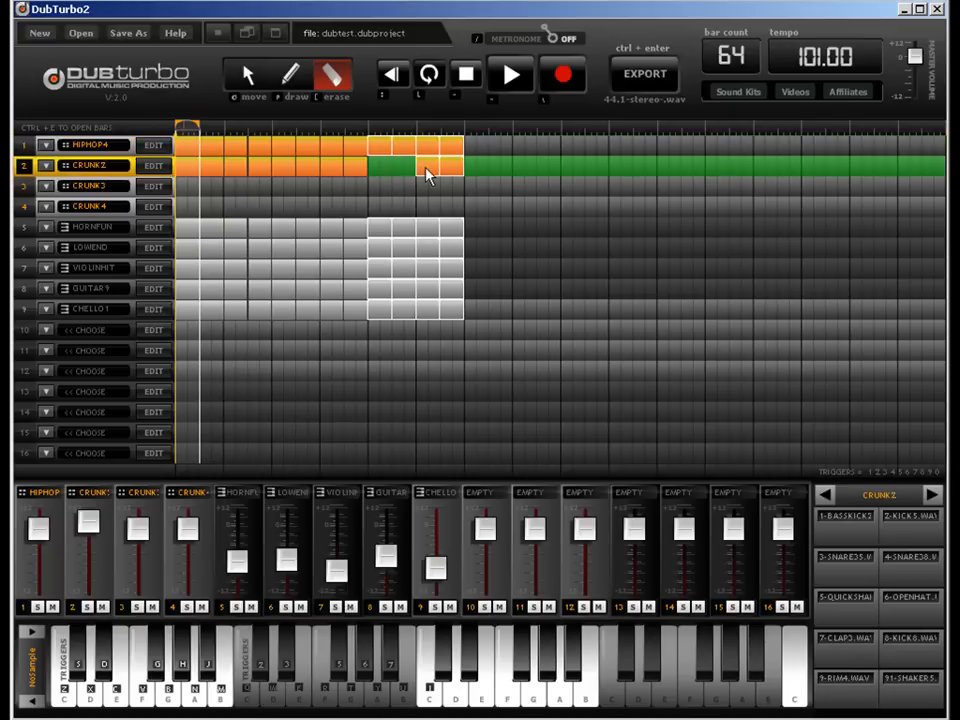
pyautogui.click(426, 171)
pyautogui.click(450, 171)
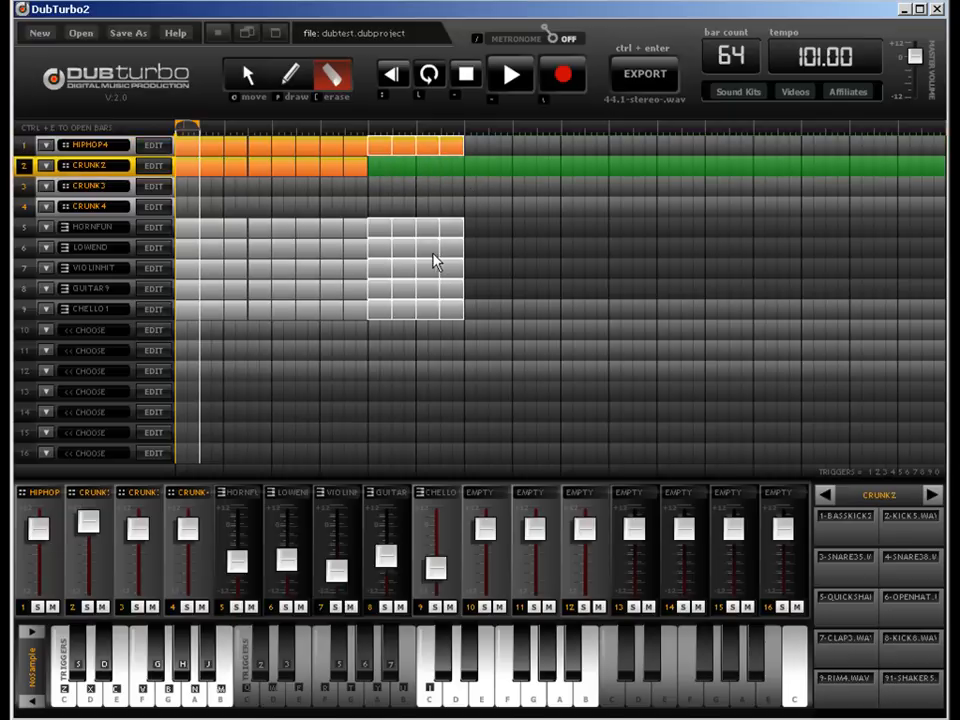
pyautogui.click(381, 230)
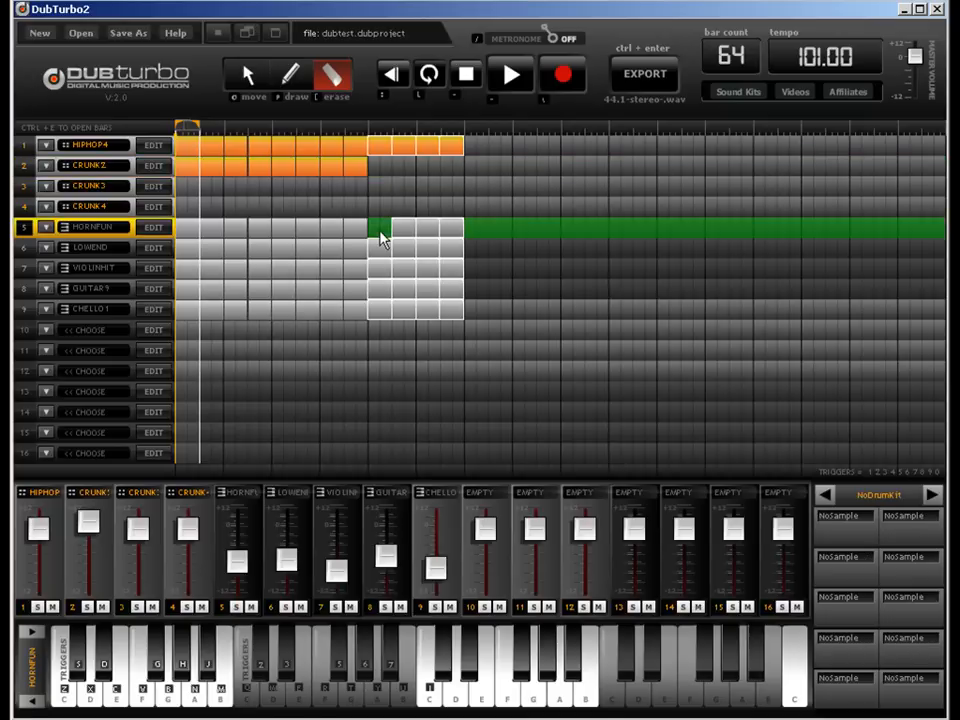
pyautogui.click(403, 230)
pyautogui.click(428, 230)
pyautogui.click(452, 230)
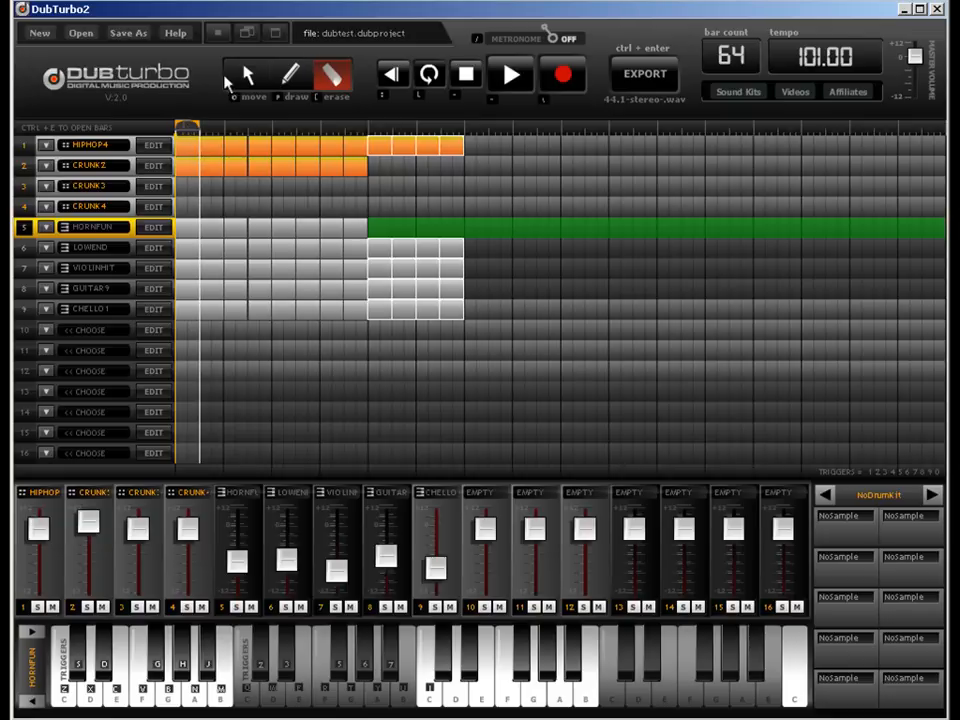
# Step: Extend the loop range to all 64 bars and repeat the selected bars 17–24 blocks through bar 64
pyautogui.click(245, 74)
pyautogui.moveTo(195, 133); pyautogui.dragTo(895, 133)
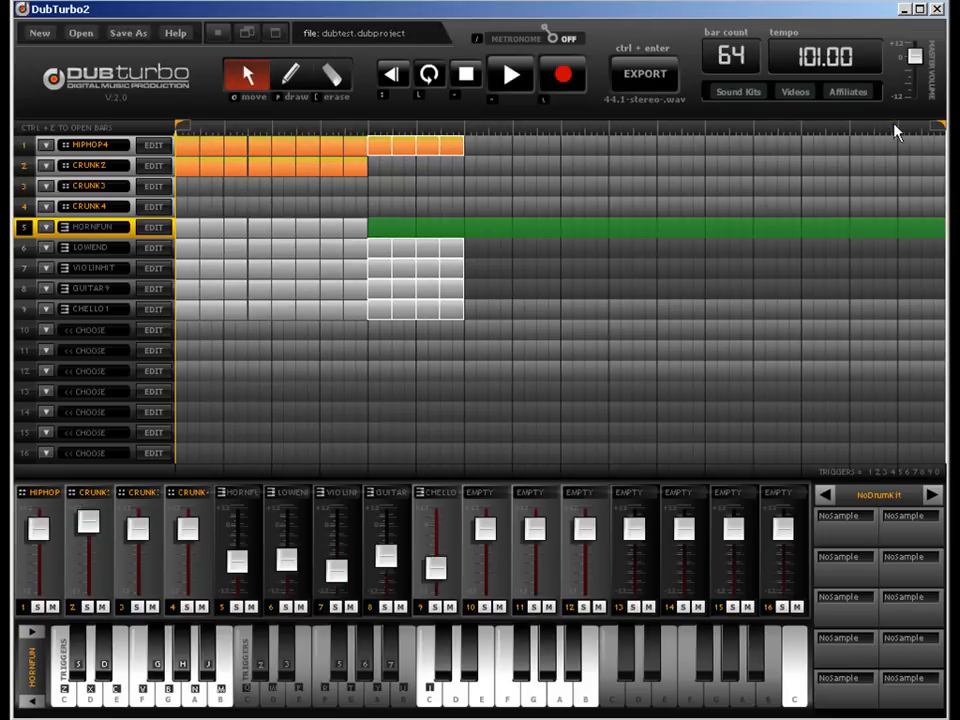
pyautogui.moveTo(424, 150); pyautogui.dragTo(882, 146)
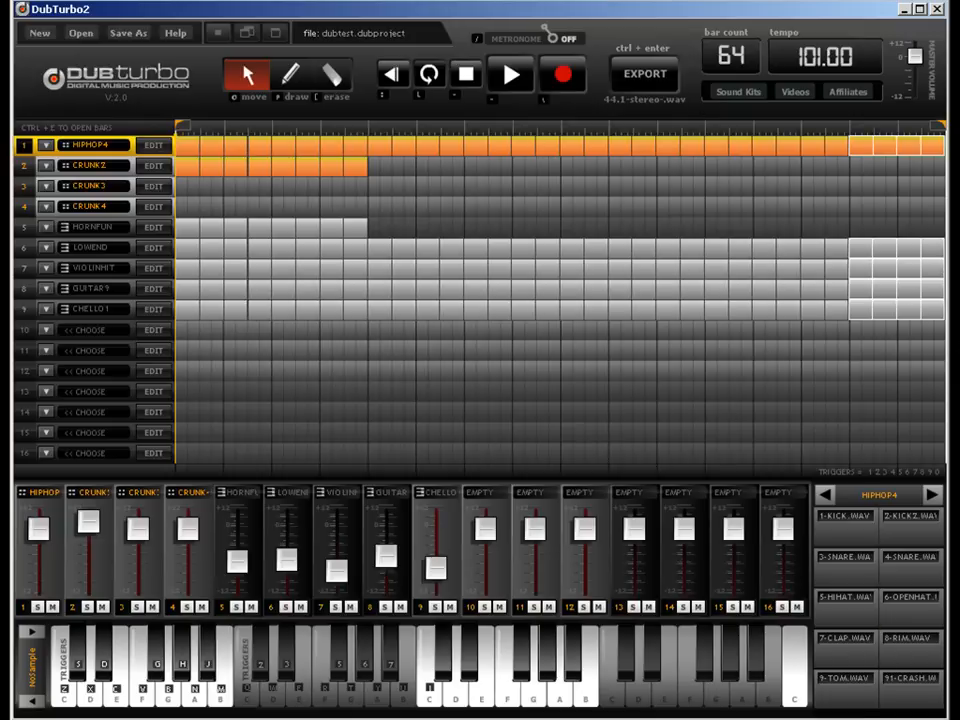
pyautogui.click(475, 248)
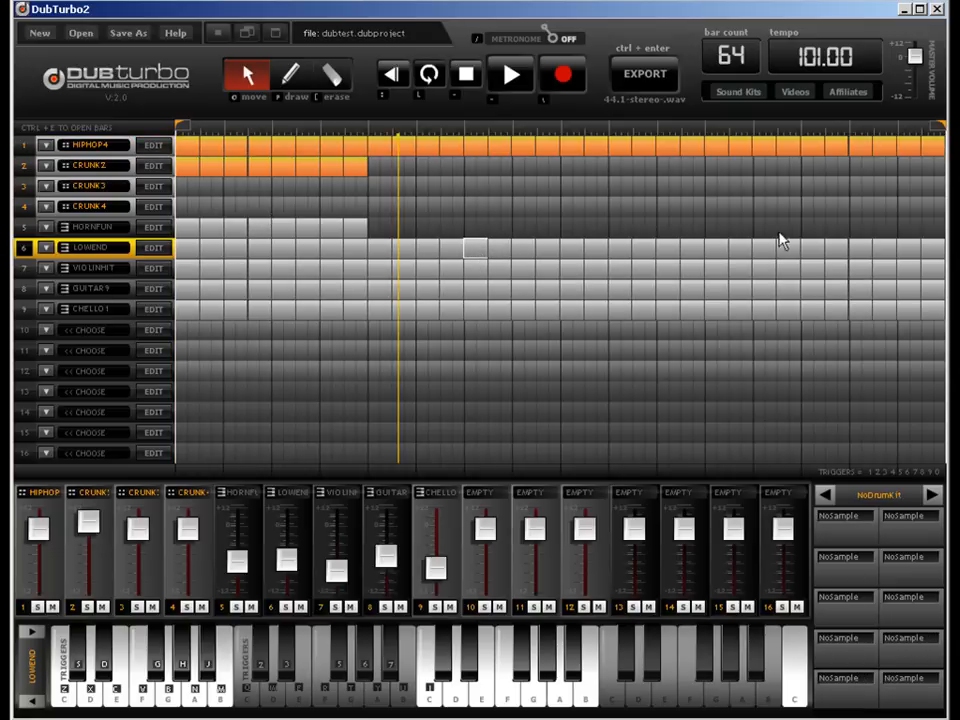
# Step: Erase the LOWEND blocks in bars 19–20 and 49–56, CHELLO1 in 25–32, GUITAR9 in 33–40 and 57–64, and VIOLINHIT in 41–48
pyautogui.click(333, 75)
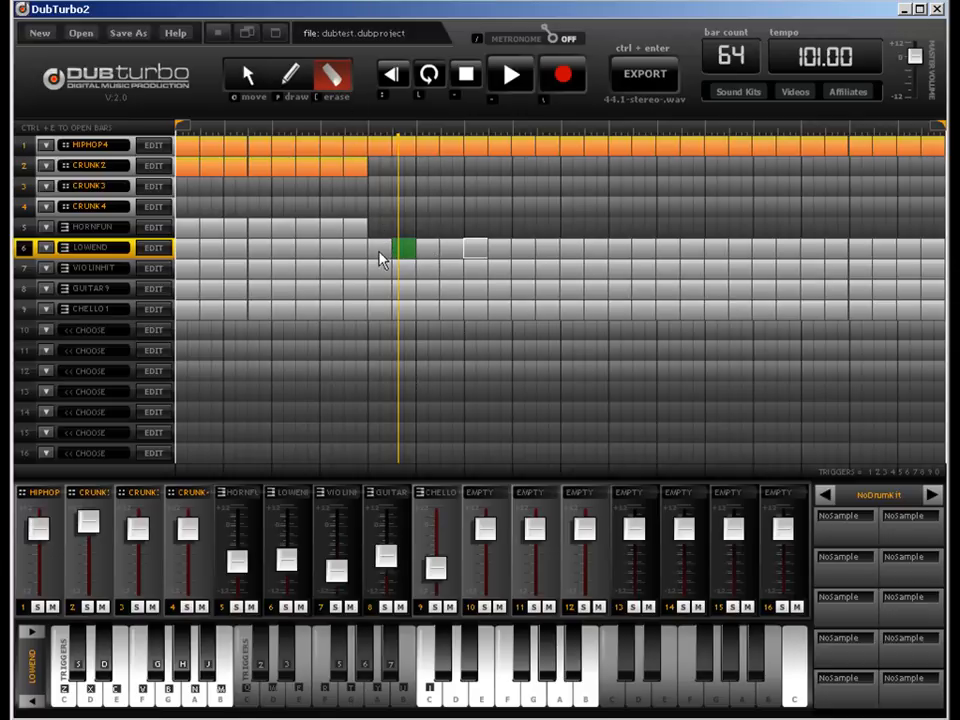
pyautogui.click(499, 311)
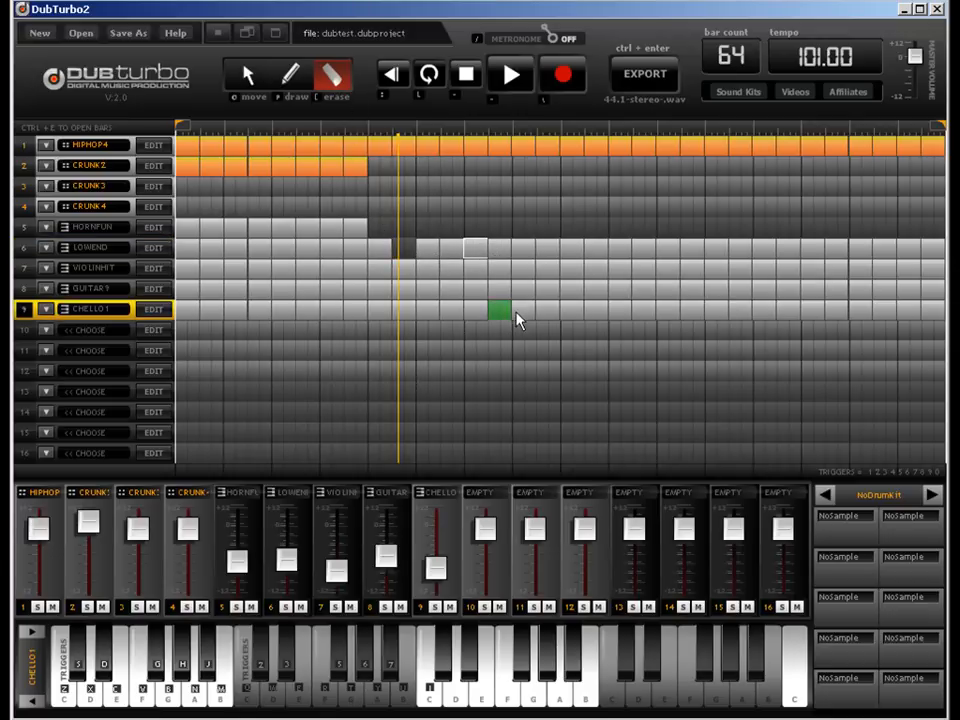
pyautogui.click(519, 312)
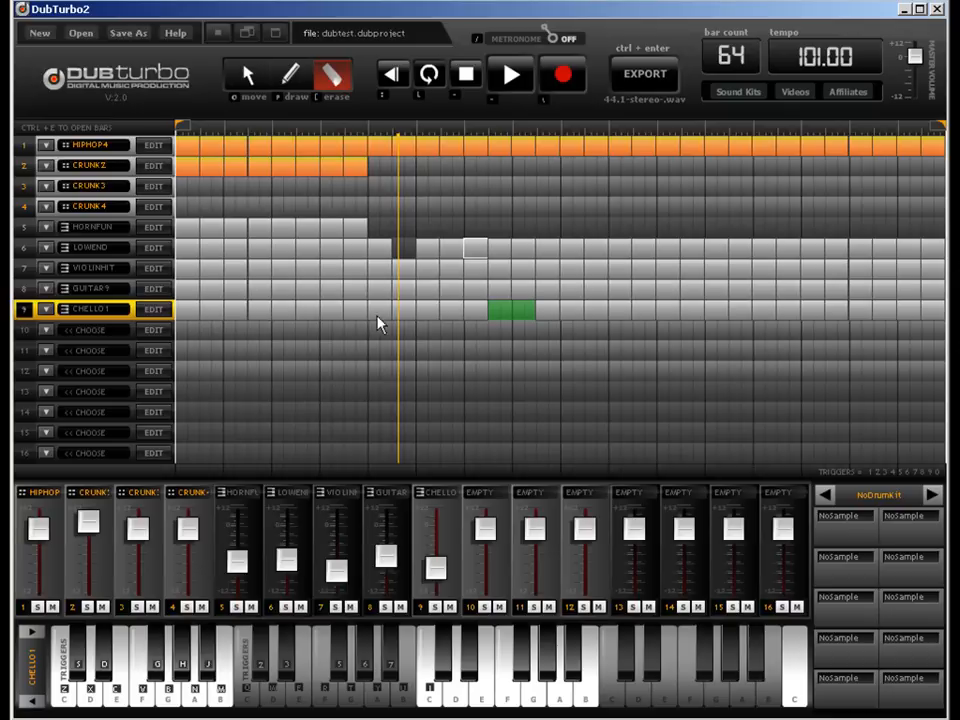
pyautogui.click(476, 313)
pyautogui.click(545, 312)
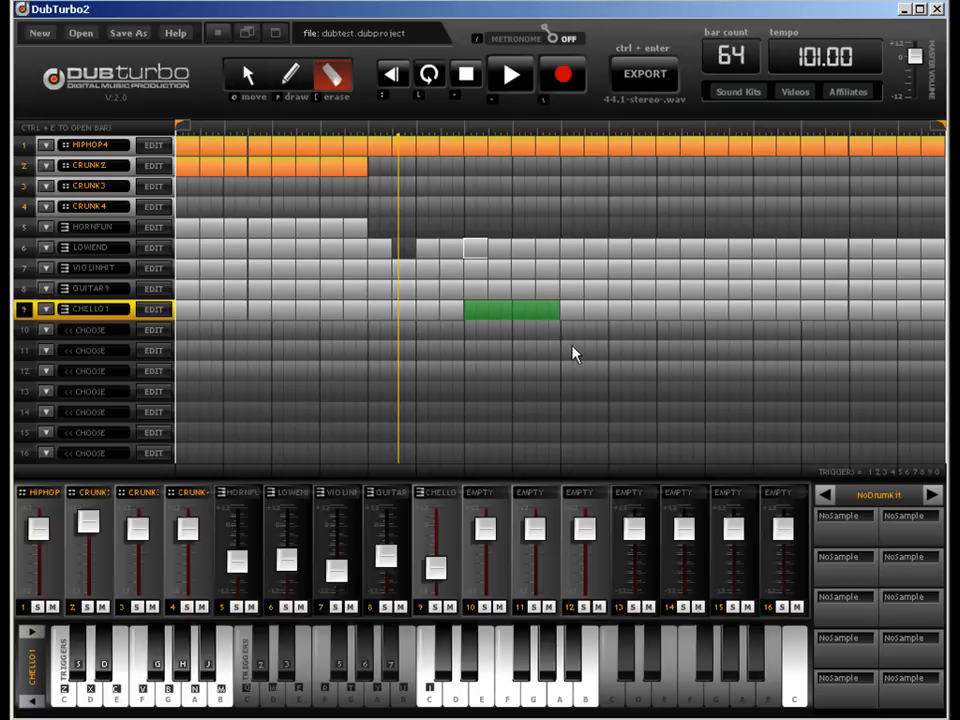
pyautogui.moveTo(575, 293); pyautogui.dragTo(912, 327)
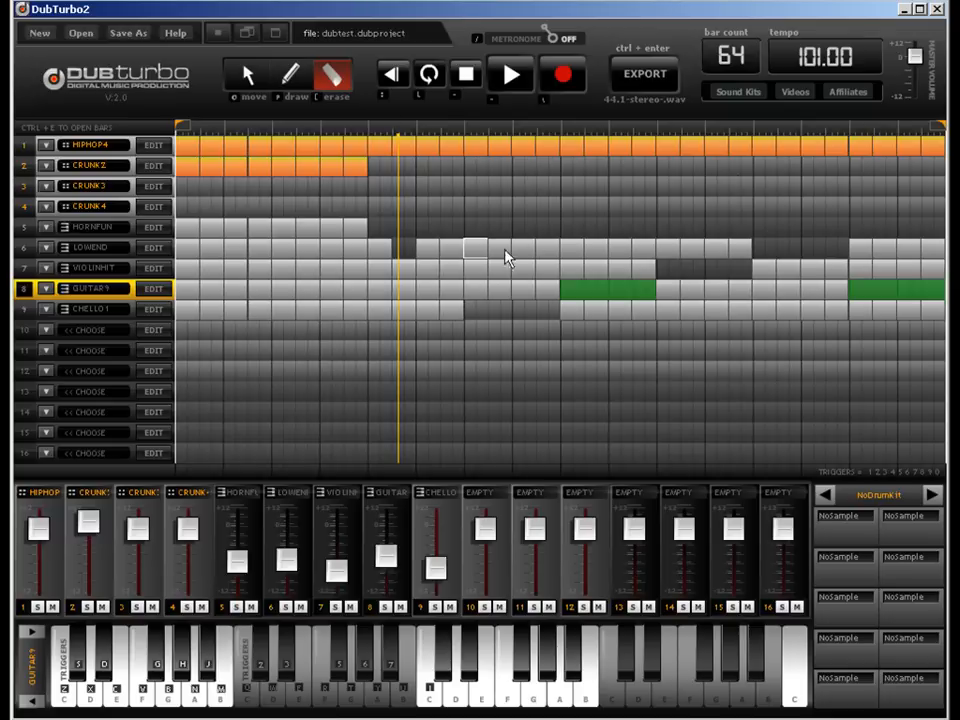
pyautogui.click(497, 193)
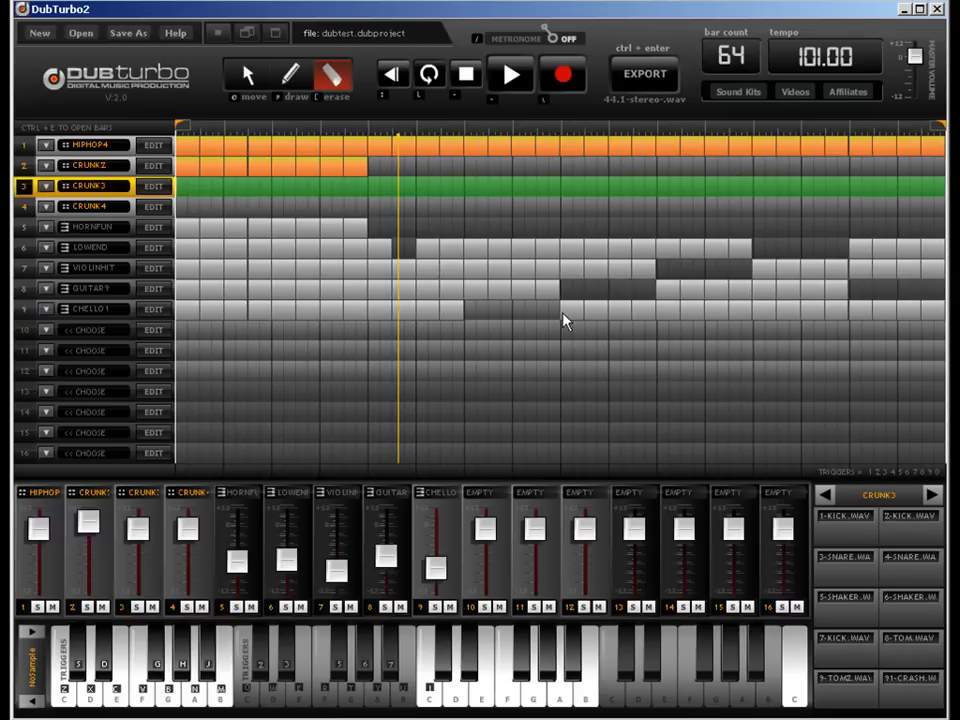
# Step: Try narrowing the loop range to different sections, such as bars 25–48 and 41–48, and restore it to all 64 bars
pyautogui.moveTo(184, 130)
pyautogui.mouseDown()
pyautogui.moveTo(352, 134)
pyautogui.moveTo(473, 123)
pyautogui.moveTo(433, 129)
pyautogui.mouseUp()
pyautogui.moveTo(935, 124)
pyautogui.mouseDown()
pyautogui.moveTo(655, 122)
pyautogui.moveTo(598, 133)
pyautogui.mouseUp()
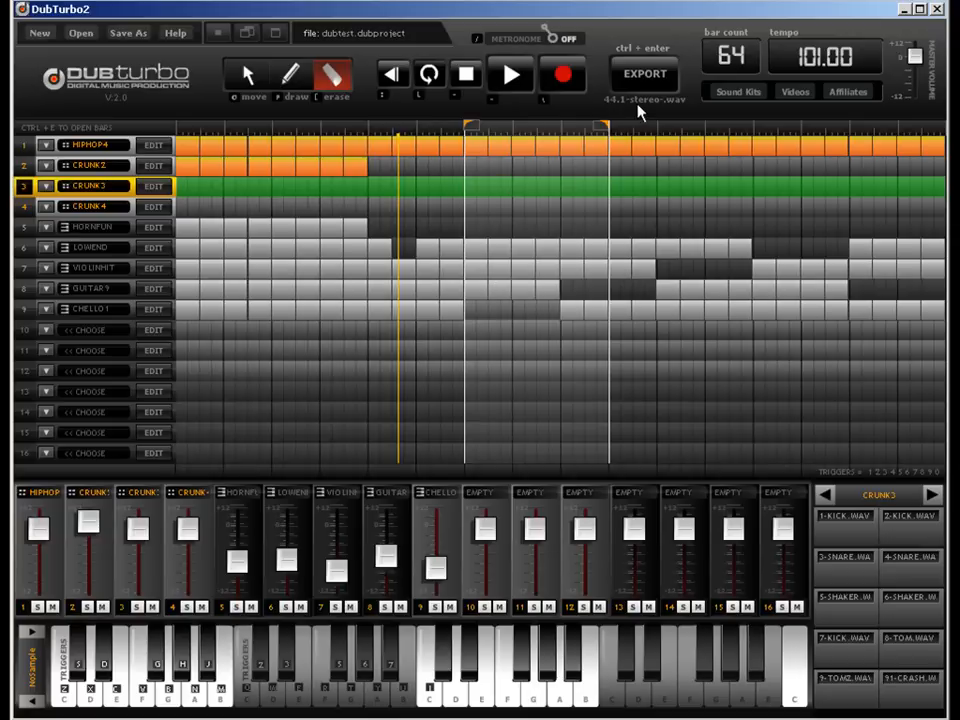
pyautogui.moveTo(606, 129); pyautogui.dragTo(698, 122)
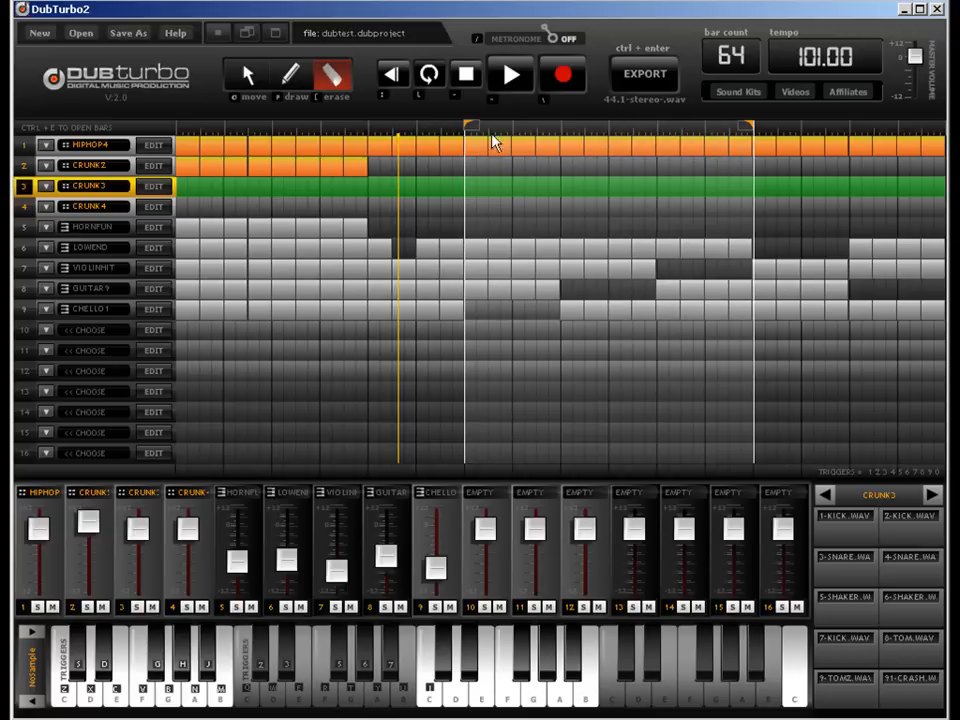
pyautogui.moveTo(493, 130); pyautogui.dragTo(646, 126)
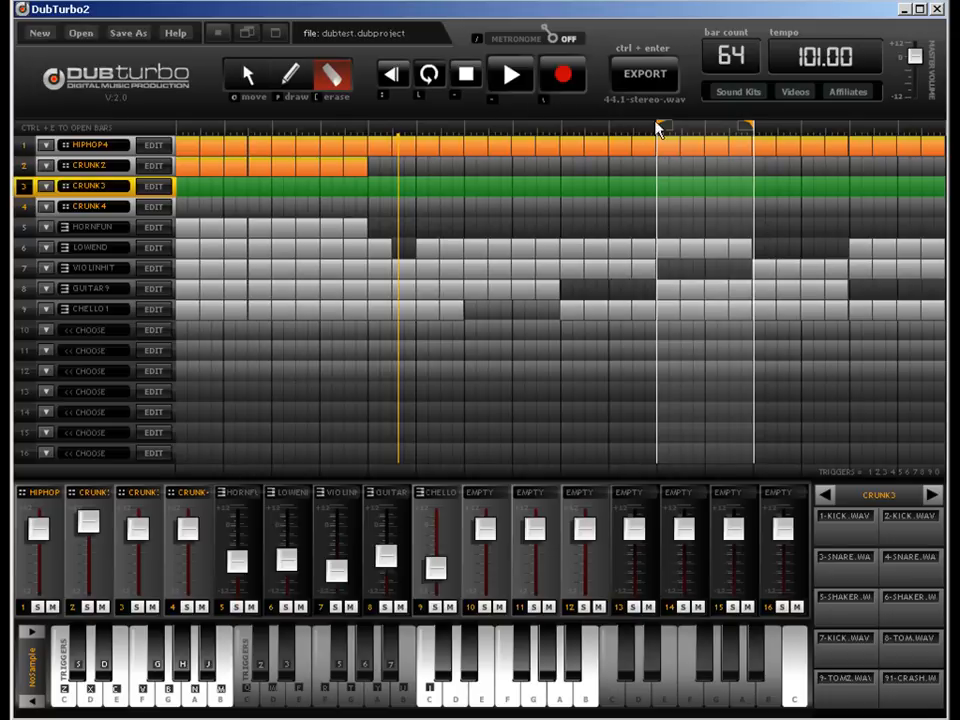
pyautogui.moveTo(658, 128); pyautogui.dragTo(131, 139)
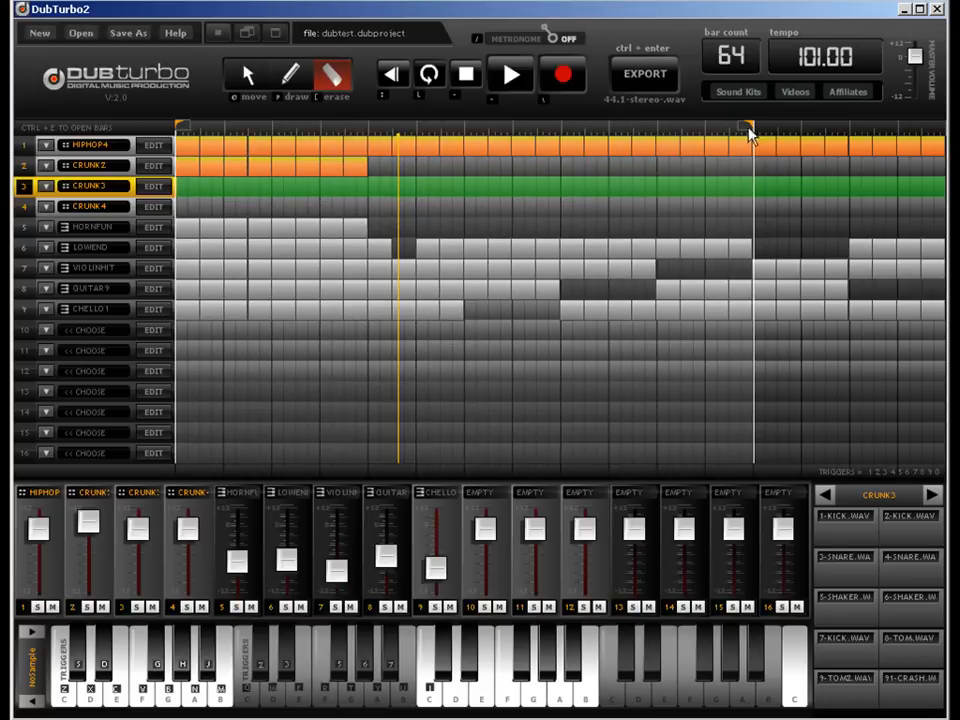
pyautogui.moveTo(749, 129); pyautogui.dragTo(913, 133)
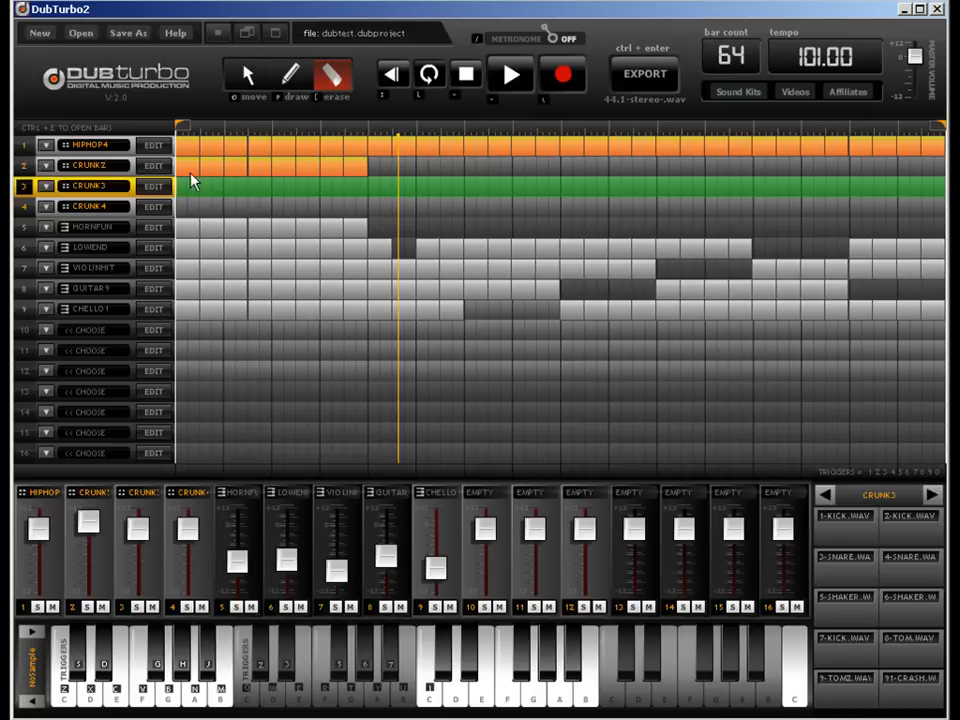
# Step: Open the CRUNK2 block in bars 1–2 in the drum editor to examine its kit and pattern, and return to the arrangement
pyautogui.click(150, 166)
pyautogui.press('o')
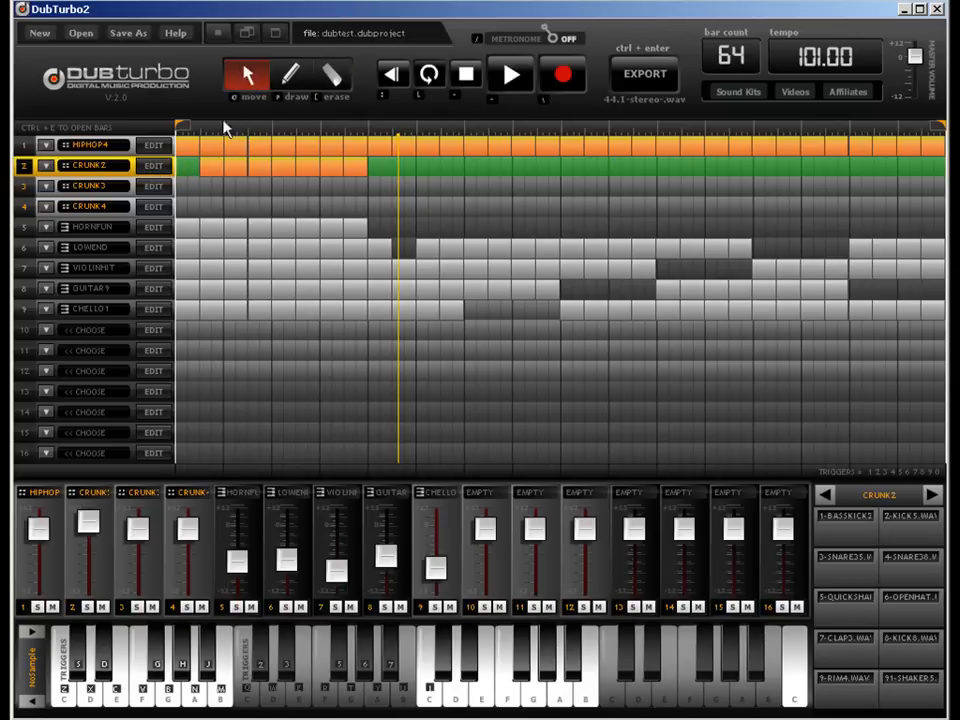
pyautogui.doubleClick(181, 165)
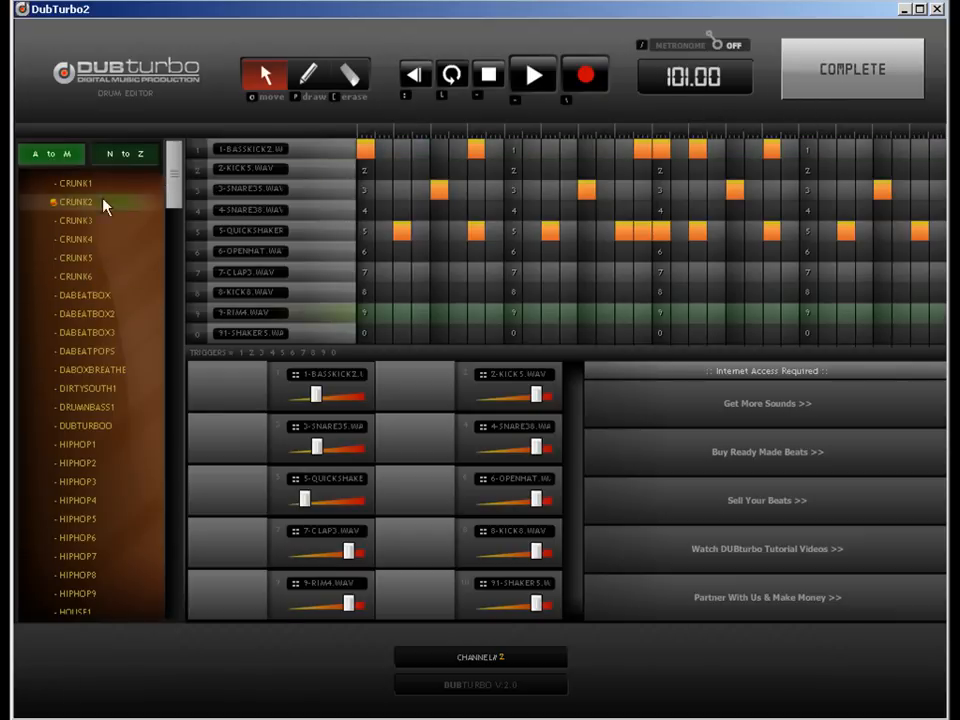
pyautogui.click(851, 75)
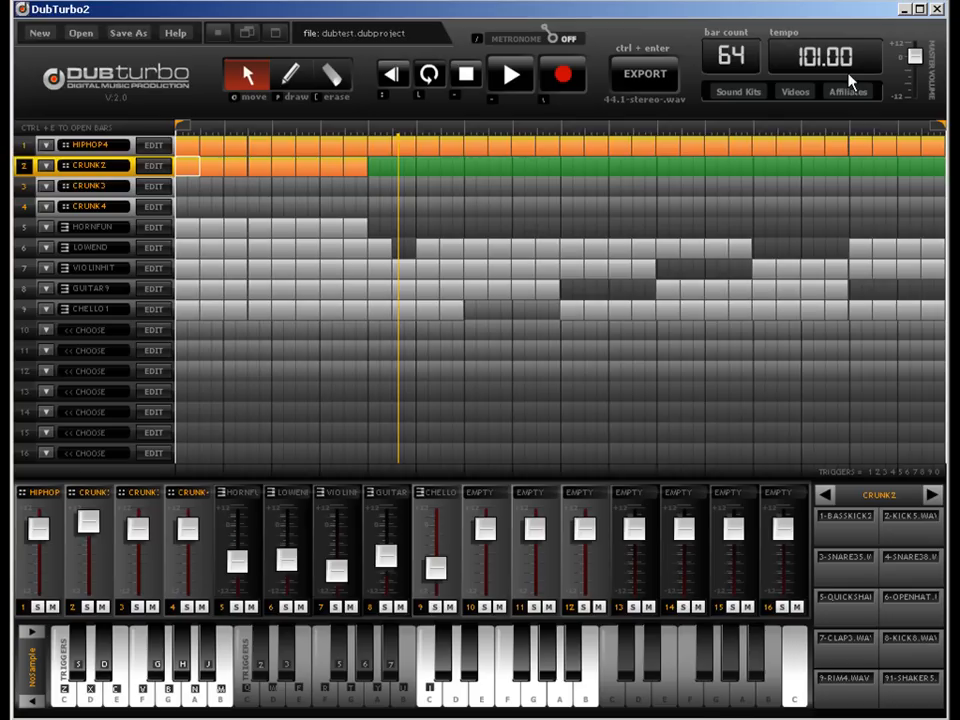
# Step: Browse the drum kit pads, and select the VIOLINHIT, CRUNK3 and HIPHOP4 tracks in turn to view their assigned sounds
pyautogui.click(933, 497)
pyautogui.click(836, 496)
pyautogui.click(84, 265)
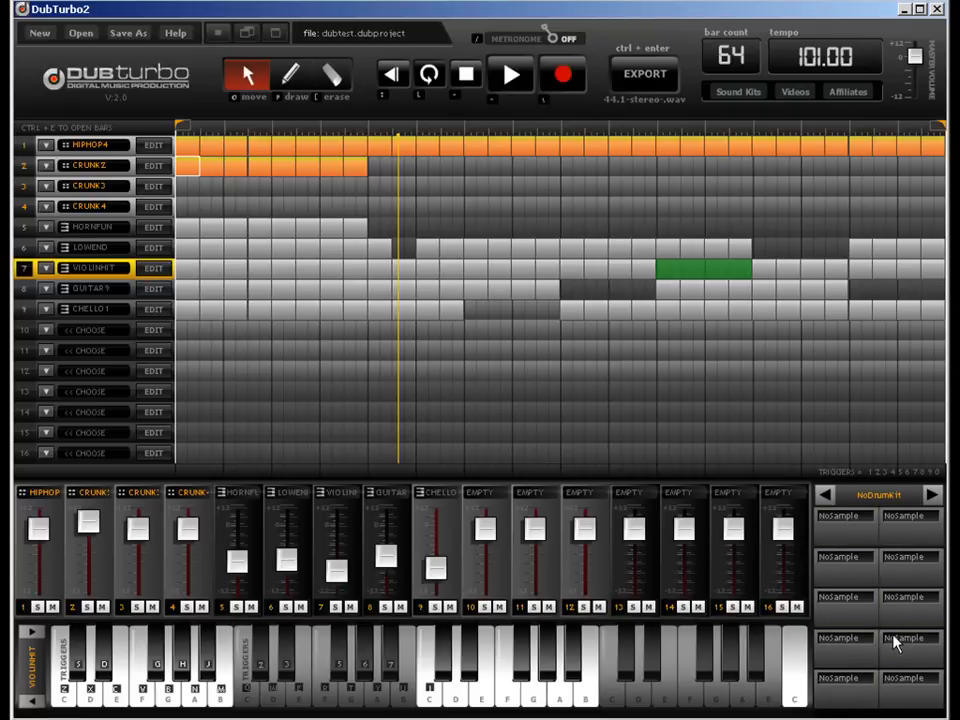
pyautogui.click(106, 188)
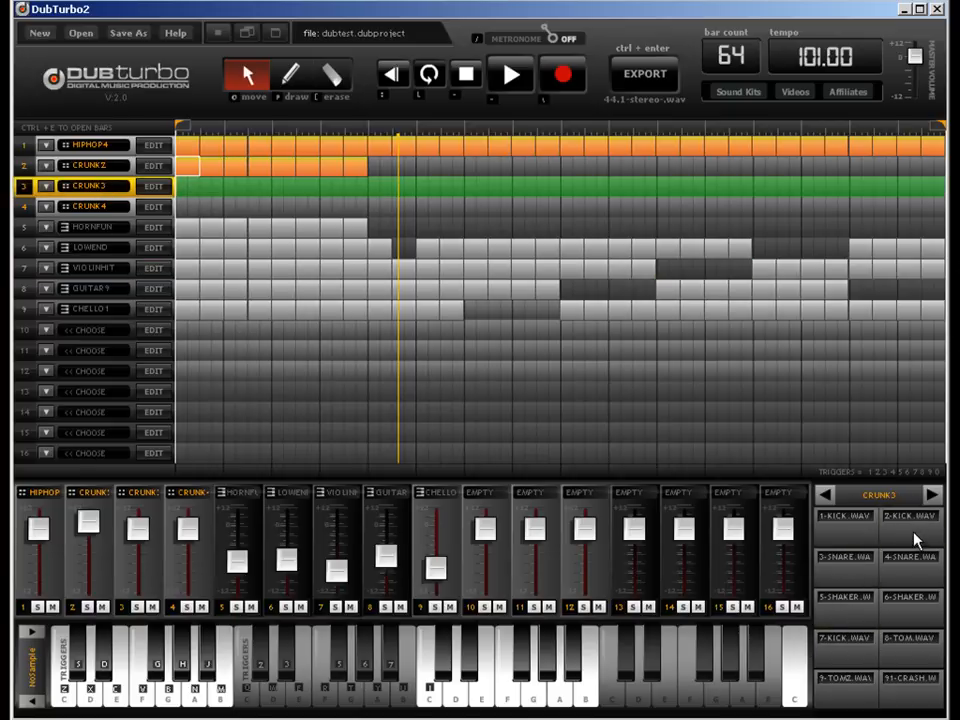
pyautogui.click(75, 145)
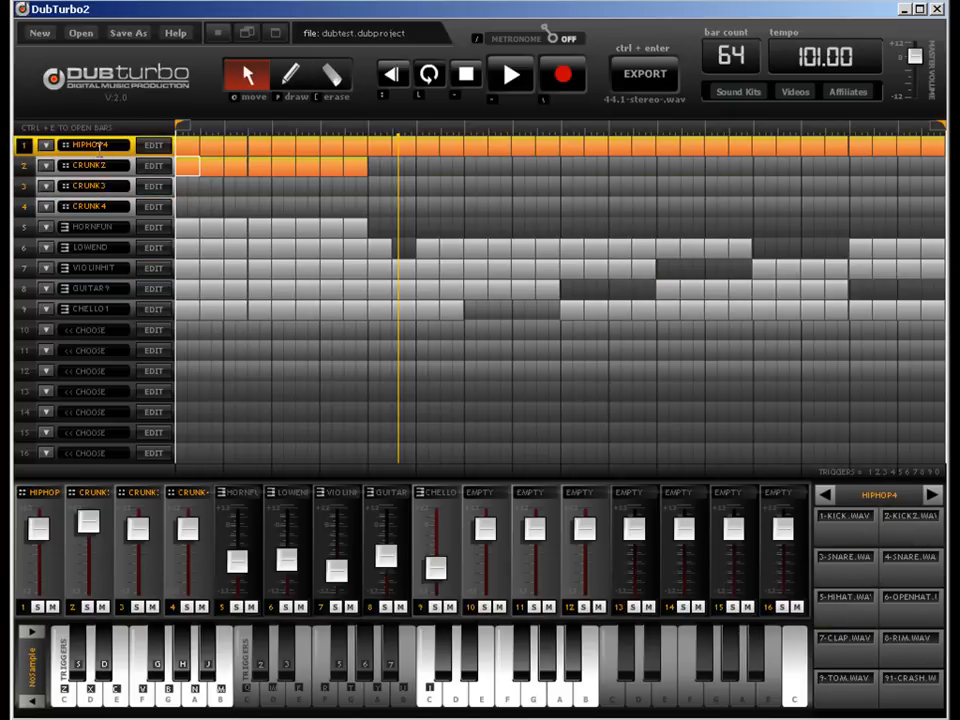